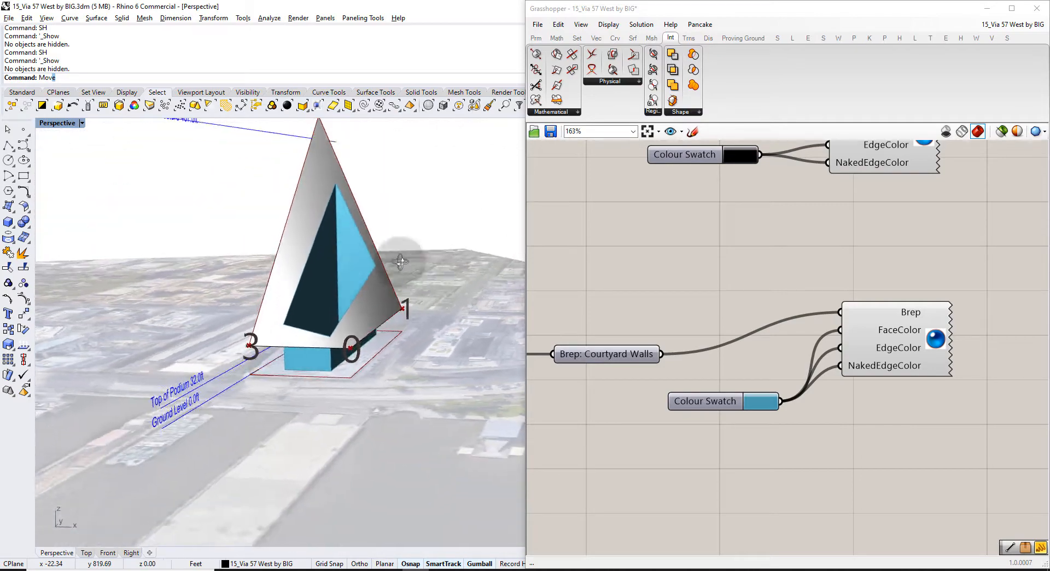
Enlarge the corner point labels to about 50 and orbit the city model.
{"action": "left_click", "coordinate": [768, 380]}
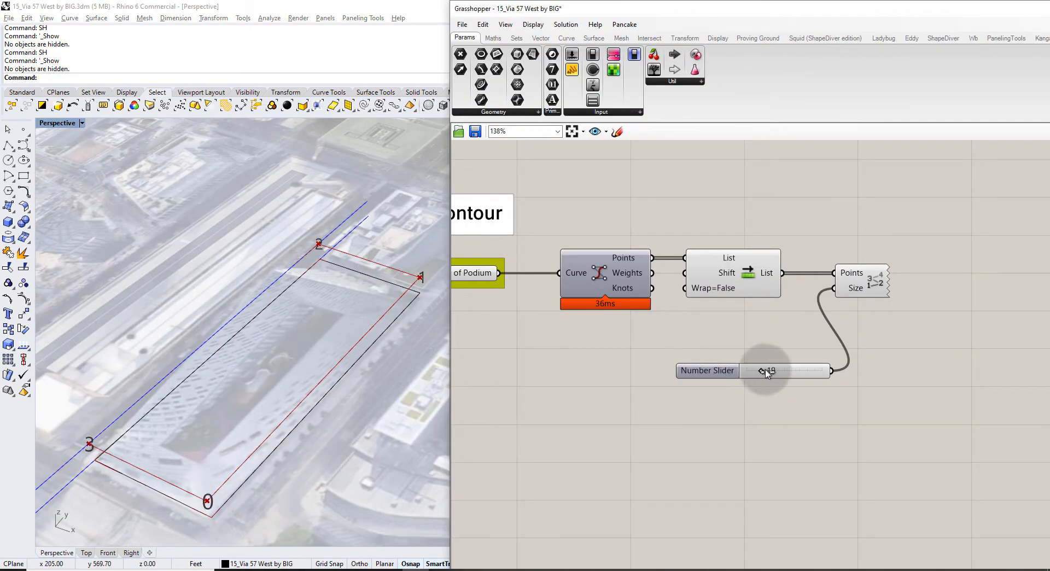
{"action": "left_click_drag", "start_coordinate": [766, 371], "coordinate": [783, 371]}
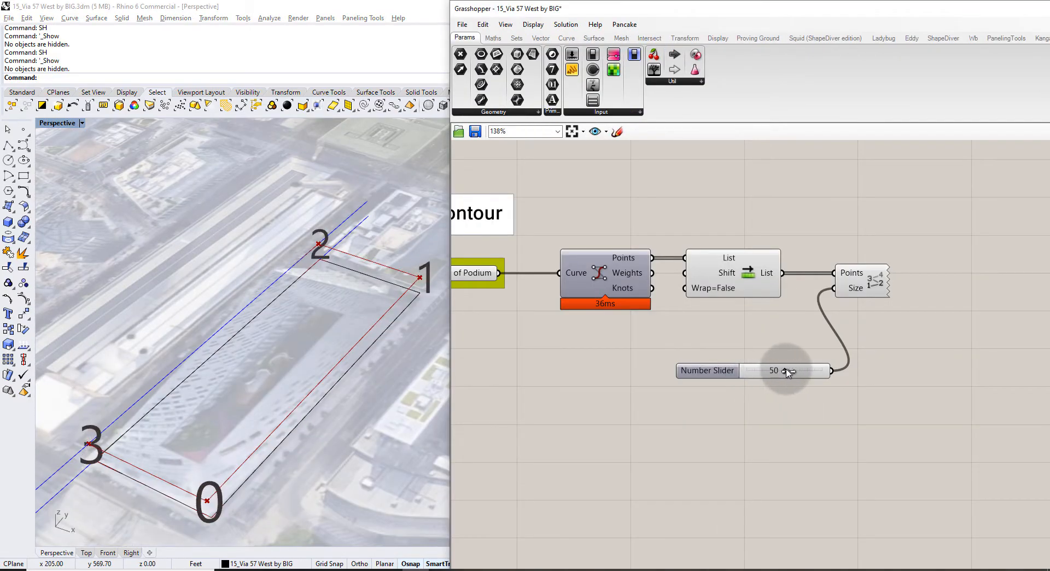
{"action": "scroll", "coordinate": [251, 321], "scroll_direction": "down", "scroll_amount": 2}
{"action": "right_click_drag", "start_coordinate": [238, 328], "coordinate": [276, 312]}
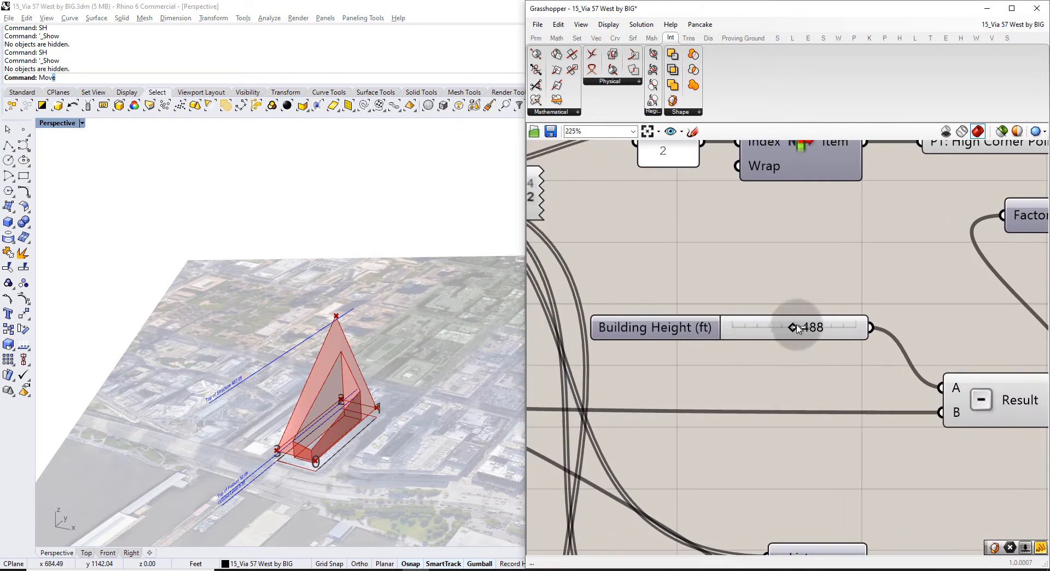
Vary the Building Height slider to reshape the tower, raising it to about 523.
{"action": "mouse_move", "coordinate": [798, 328]}
{"action": "left_mouse_down"}
{"action": "mouse_move", "coordinate": [719, 326]}
{"action": "mouse_move", "coordinate": [810, 328]}
{"action": "left_mouse_up"}
{"action": "scroll", "coordinate": [862, 307], "scroll_direction": "down", "scroll_amount": 2}
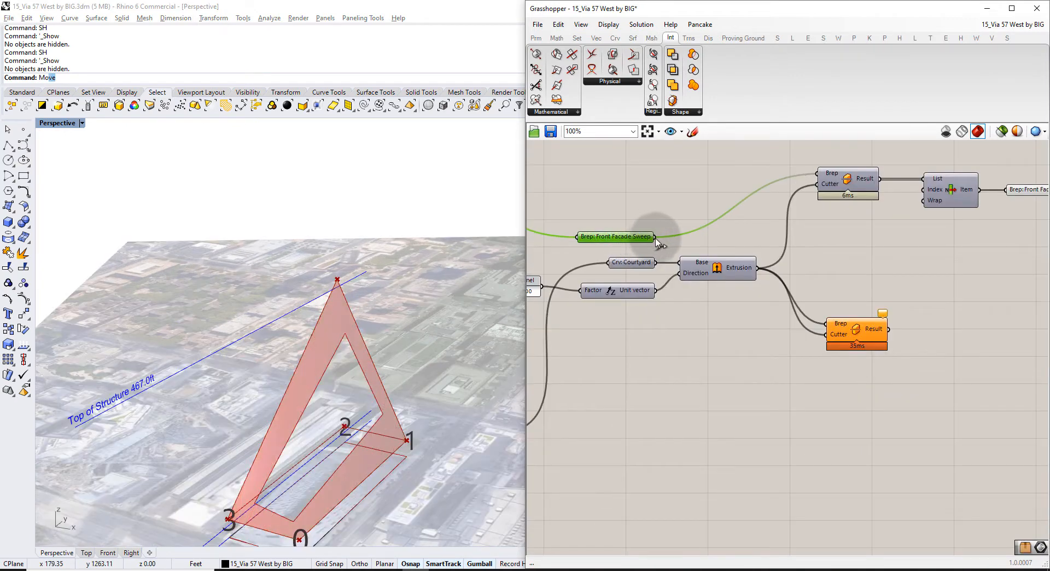
{"action": "left_click_drag", "start_coordinate": [655, 236], "coordinate": [836, 337]}
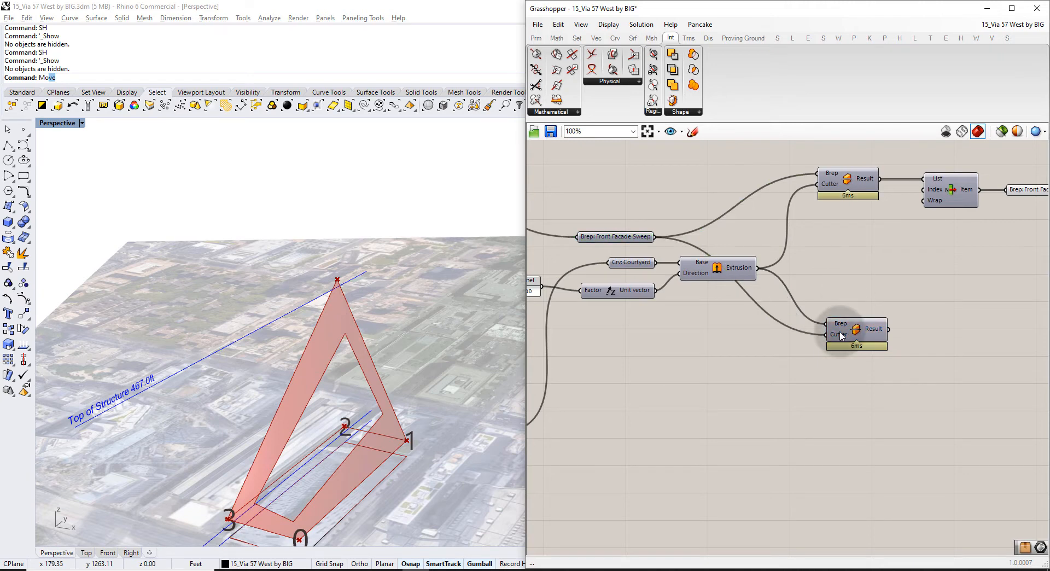
Turn on the lower Split component's preview to show the split result in the model.
{"action": "left_click", "coordinate": [876, 332]}
{"action": "right_click_drag", "start_coordinate": [877, 320], "coordinate": [719, 305]}
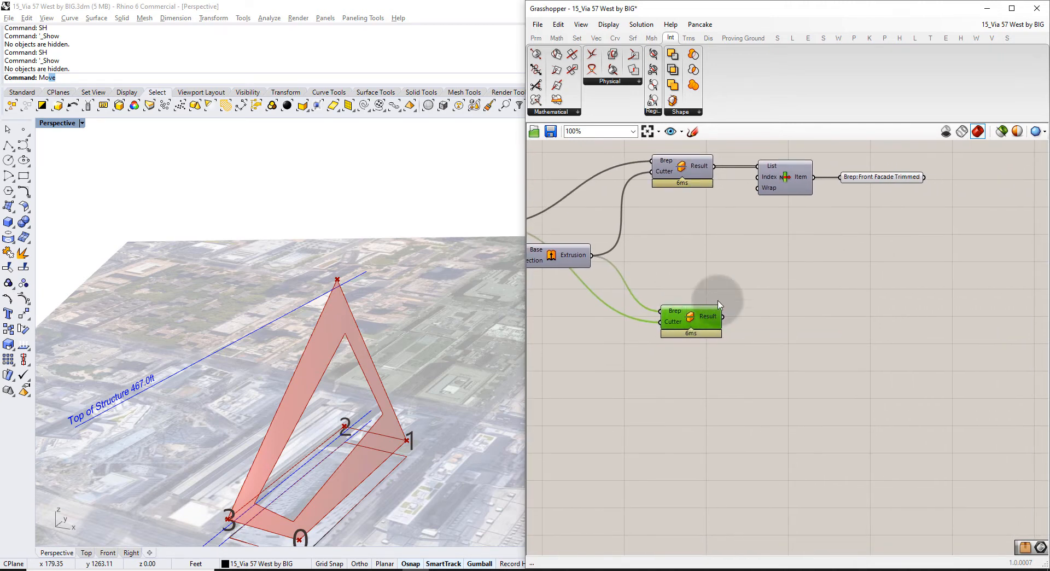
{"action": "key", "text": "ctrl+q"}
{"action": "left_click", "coordinate": [713, 287]}
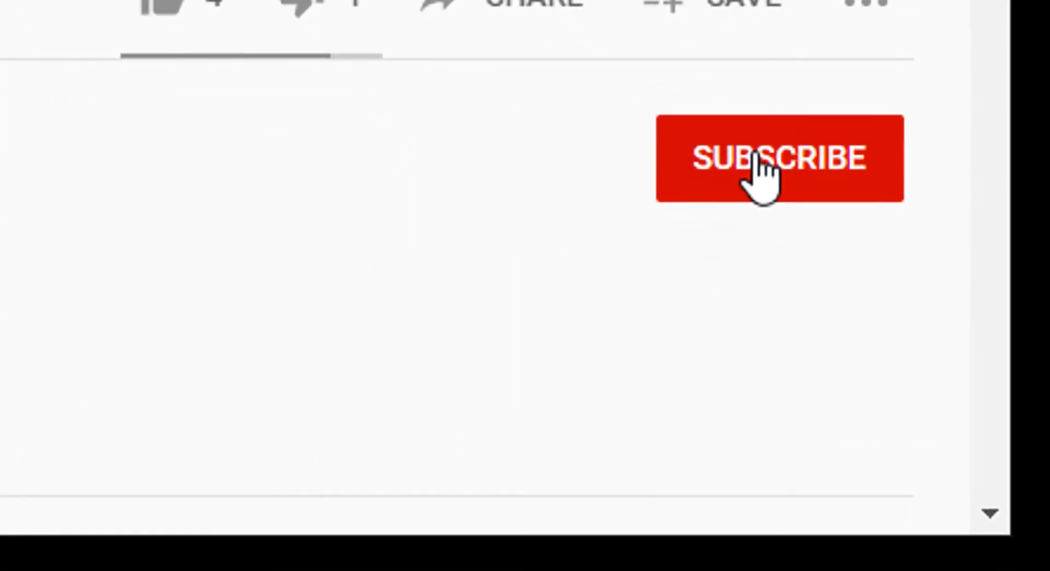
Subscribe to the tutorial channel with notifications set to All.
{"action": "left_click", "coordinate": [755, 154]}
{"action": "left_click", "coordinate": [858, 167]}
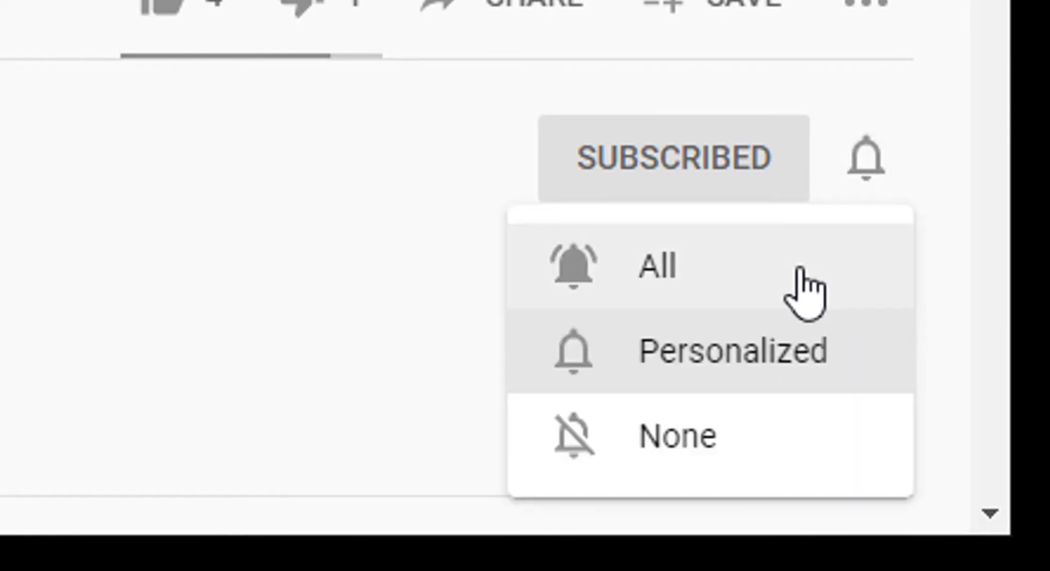
{"action": "left_click", "coordinate": [799, 268]}
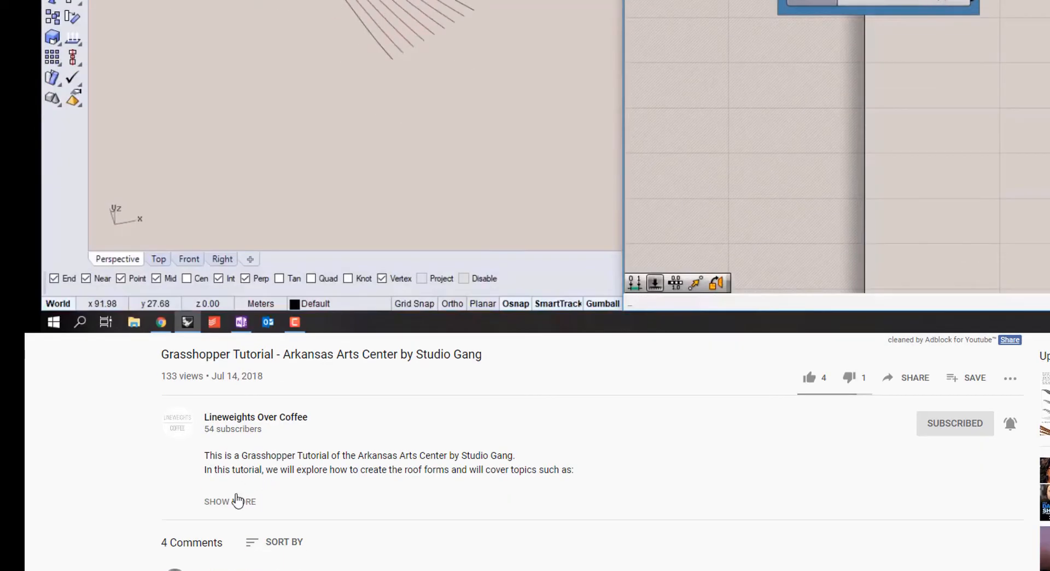
Follow the description's download link and submit the signup form to request the tutorial files.
{"action": "left_click", "coordinate": [237, 500]}
{"action": "scroll", "coordinate": [243, 489], "scroll_direction": "down", "scroll_amount": 4}
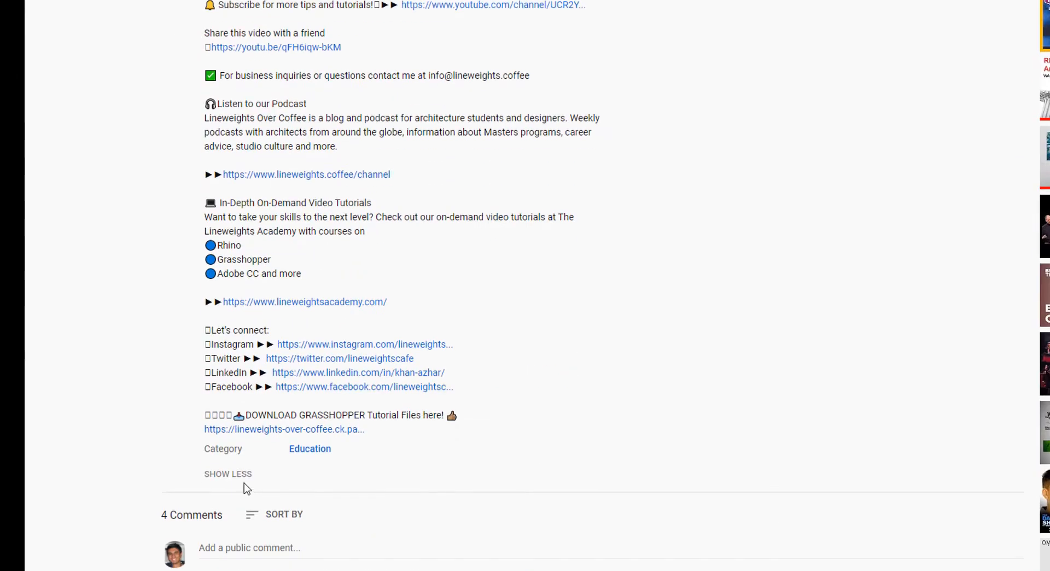
{"action": "left_click", "coordinate": [284, 430]}
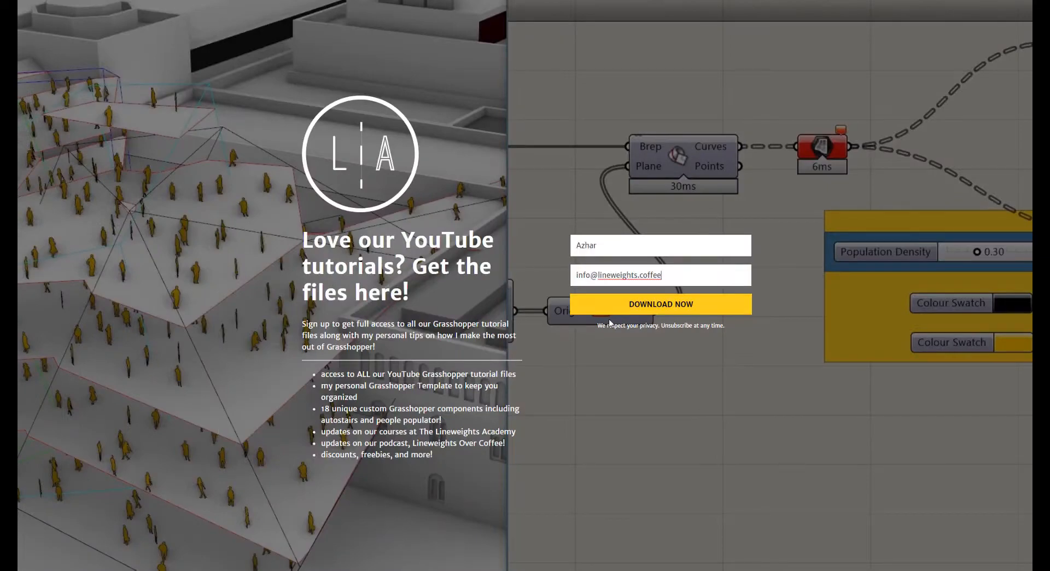
{"action": "left_click", "coordinate": [798, 385]}
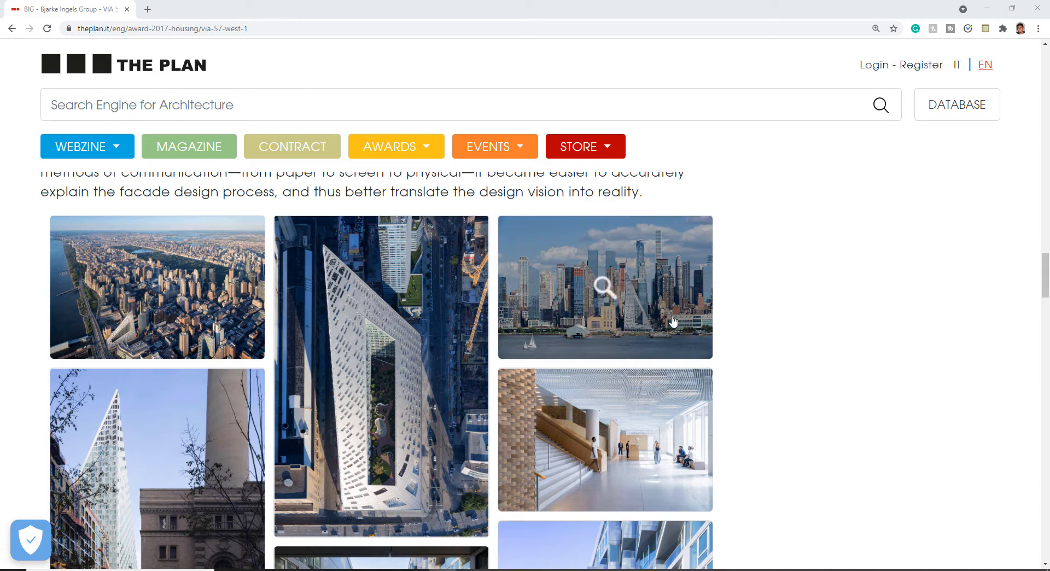
Scroll the theplan.it Via 57 West gallery down to the Credits, then return to Rhino.
{"action": "scroll", "coordinate": [634, 344], "scroll_direction": "down", "scroll_amount": 4}
{"action": "scroll", "coordinate": [626, 328], "scroll_direction": "up", "scroll_amount": 4}
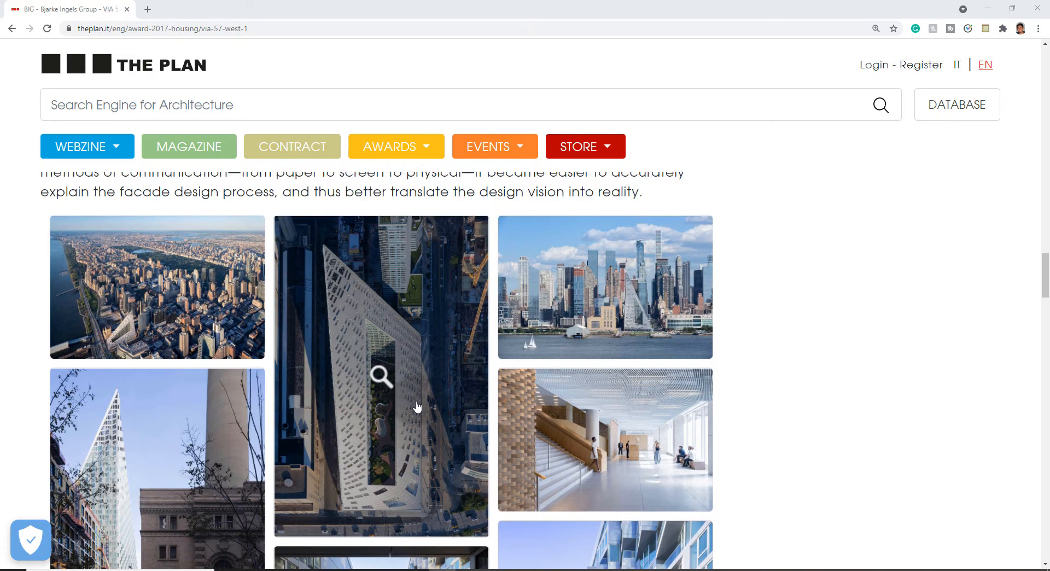
{"action": "scroll", "coordinate": [356, 432], "scroll_direction": "down", "scroll_amount": 6}
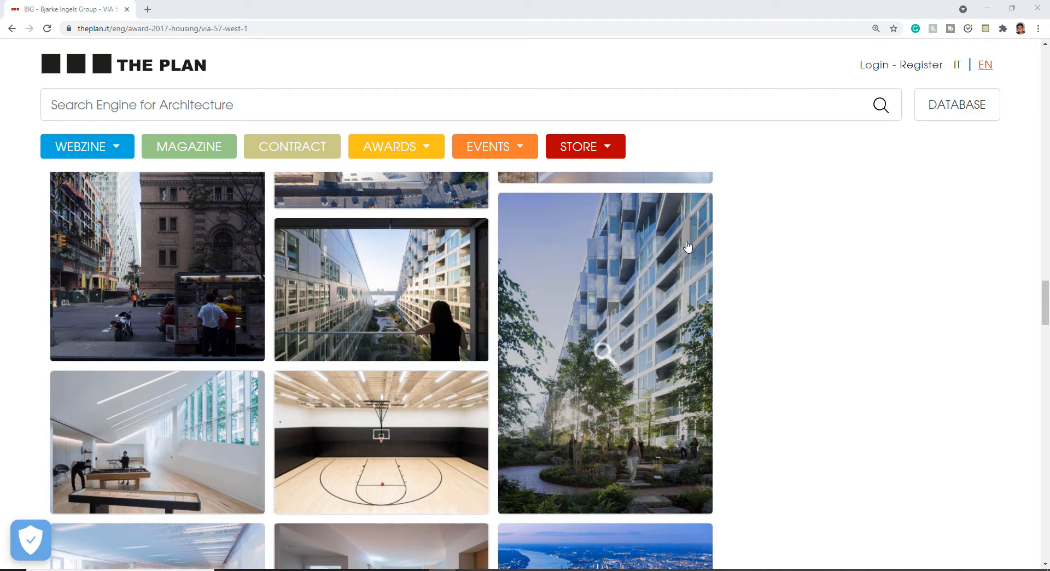
{"action": "scroll", "coordinate": [598, 377], "scroll_direction": "down", "scroll_amount": 4}
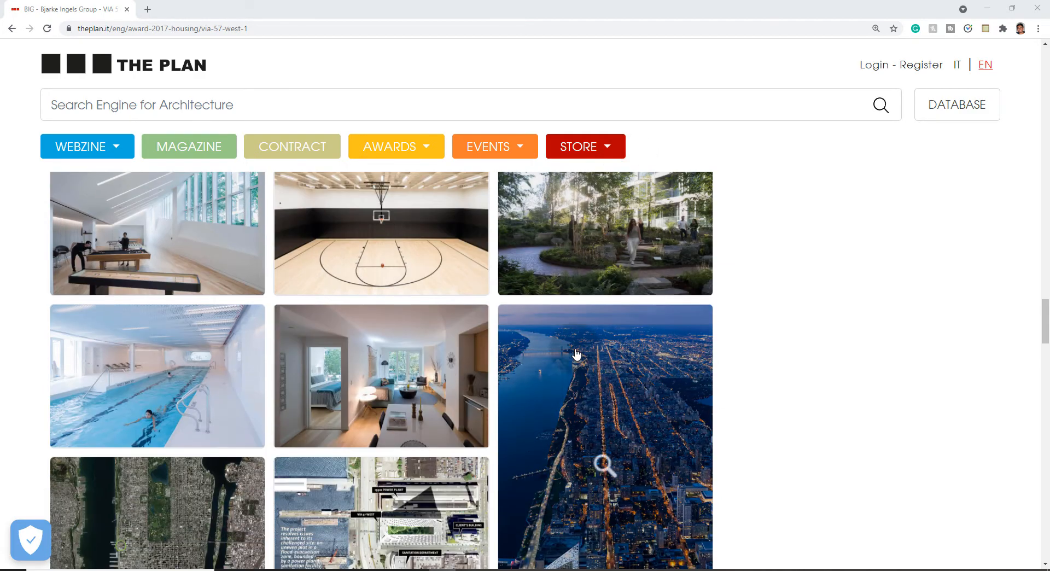
{"action": "scroll", "coordinate": [576, 354], "scroll_direction": "down", "scroll_amount": 2}
{"action": "scroll", "coordinate": [575, 354], "scroll_direction": "down", "scroll_amount": 2}
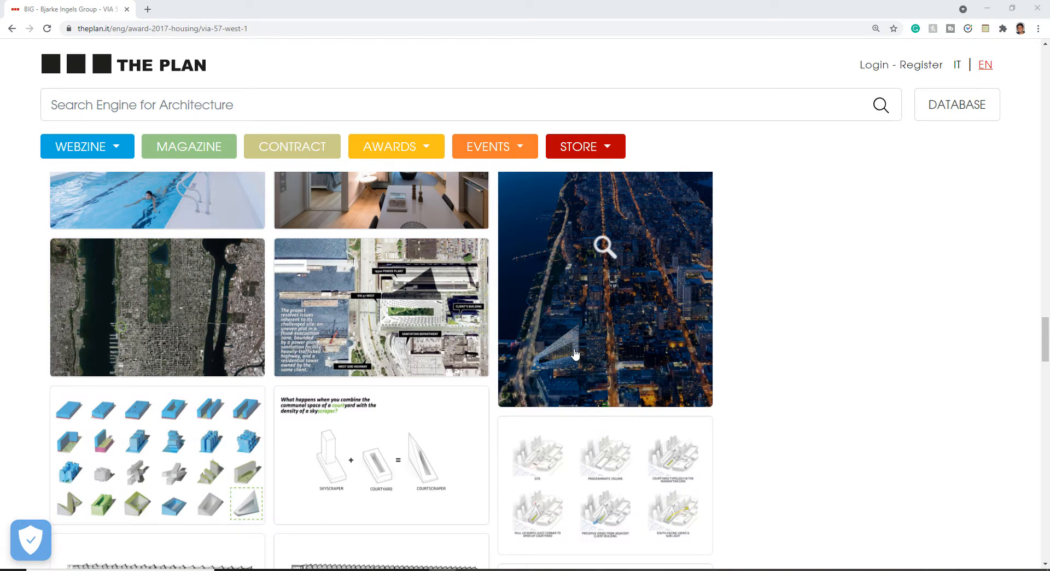
{"action": "scroll", "coordinate": [566, 362], "scroll_direction": "down", "scroll_amount": 3}
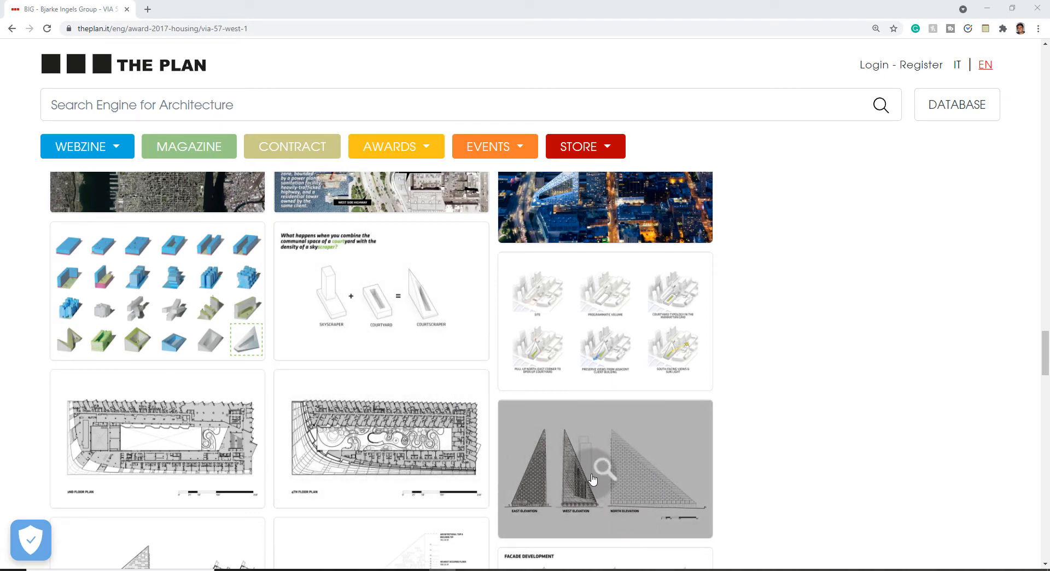
{"action": "scroll", "coordinate": [596, 473], "scroll_direction": "down", "scroll_amount": 4}
{"action": "scroll", "coordinate": [560, 403], "scroll_direction": "down", "scroll_amount": 3}
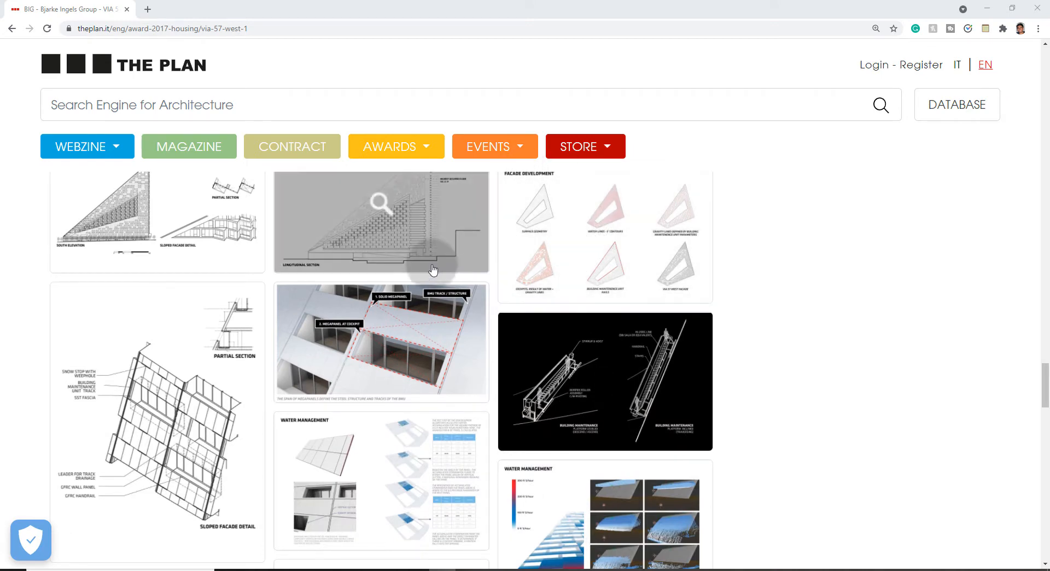
{"action": "scroll", "coordinate": [422, 300], "scroll_direction": "down", "scroll_amount": 7}
{"action": "left_click", "coordinate": [415, 555]}
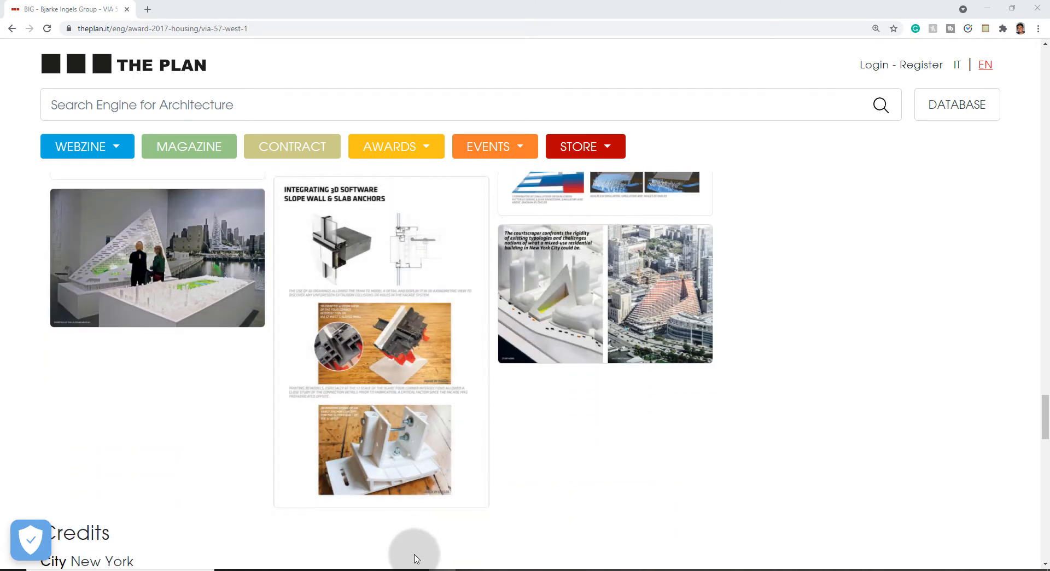
{"action": "left_click", "coordinate": [358, 278]}
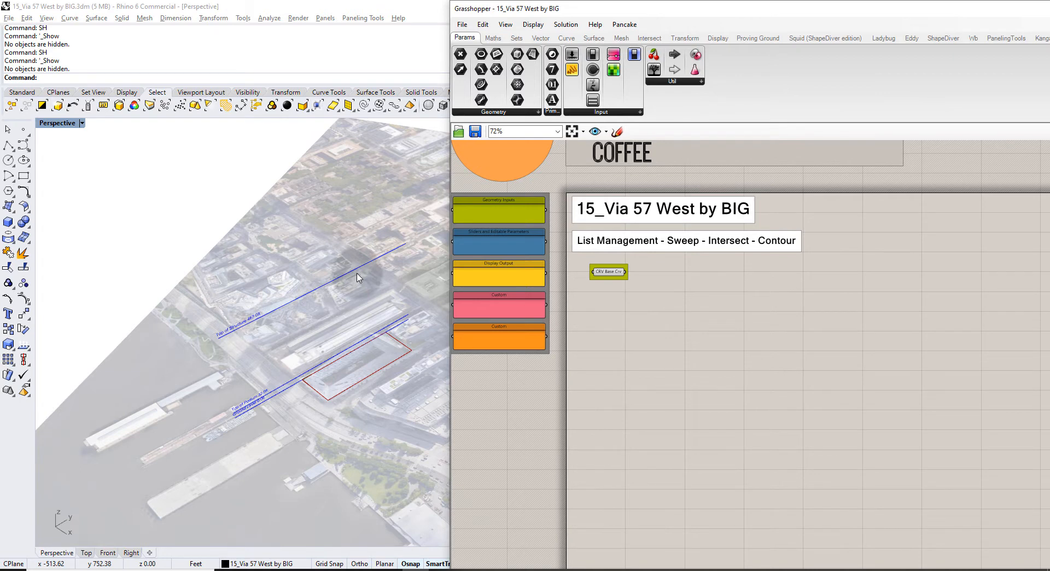
{"action": "right_click_drag", "start_coordinate": [354, 317], "coordinate": [324, 325]}
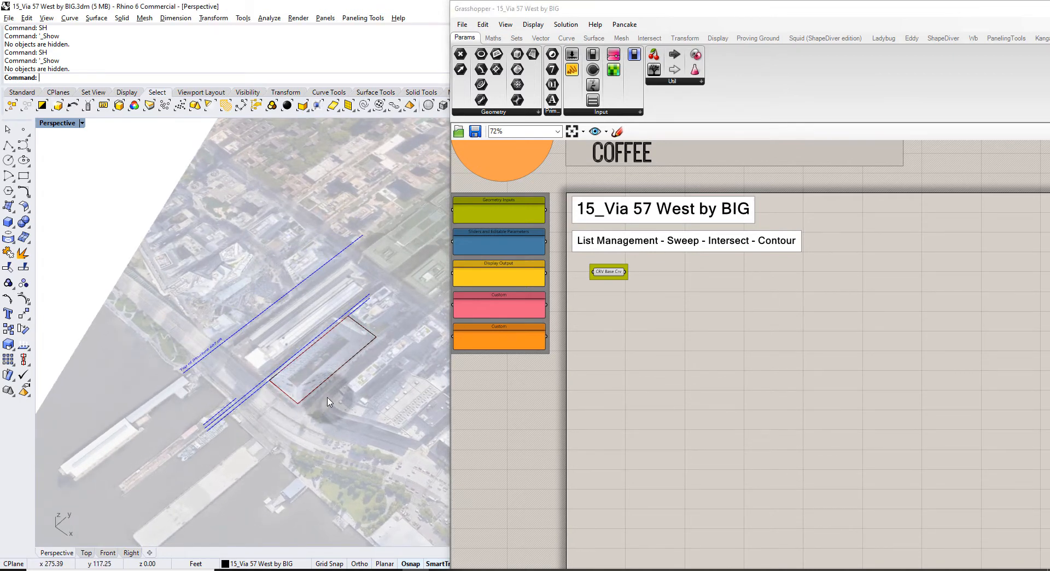
{"action": "right_click_drag", "start_coordinate": [328, 402], "coordinate": [319, 355]}
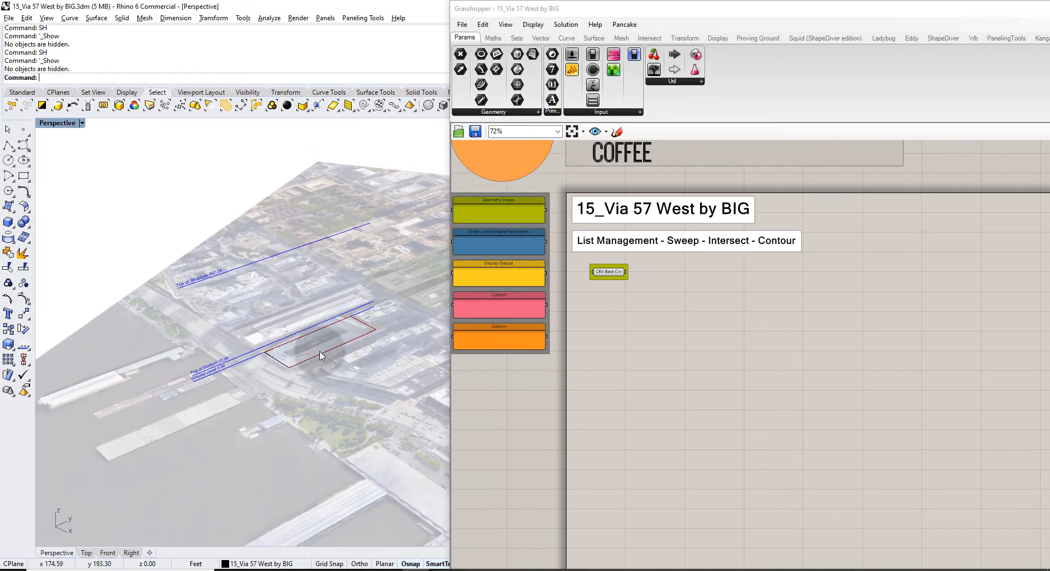
{"action": "scroll", "coordinate": [609, 271], "scroll_direction": "up", "scroll_amount": 4}
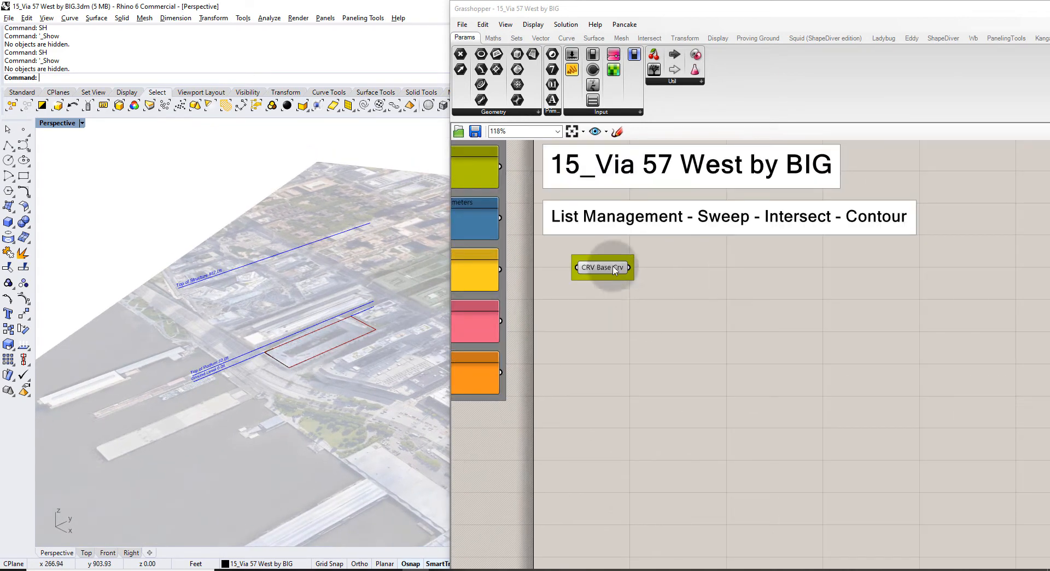
{"action": "left_click", "coordinate": [617, 343]}
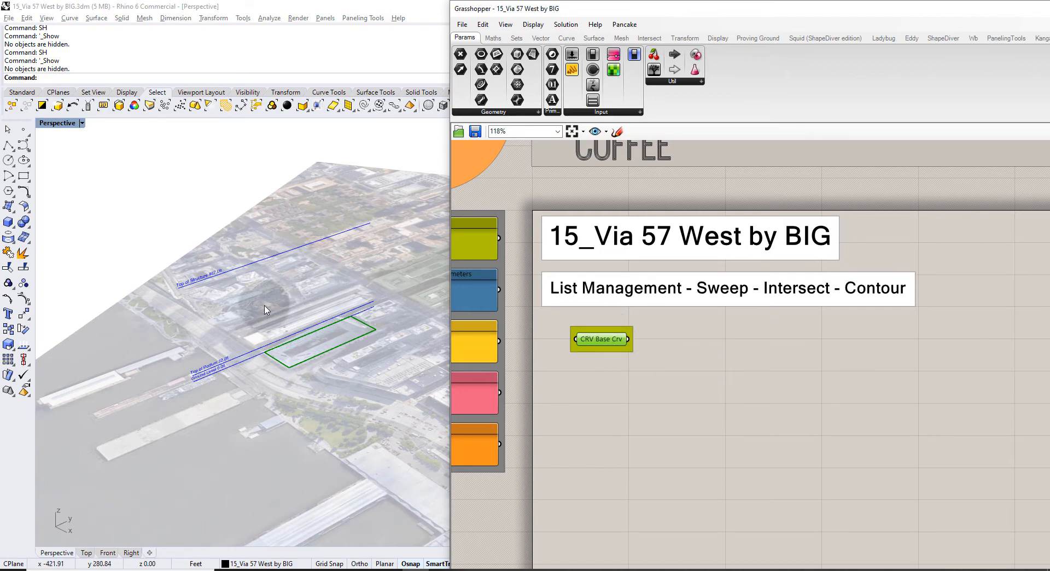
{"action": "right_click_drag", "start_coordinate": [294, 374], "coordinate": [279, 359]}
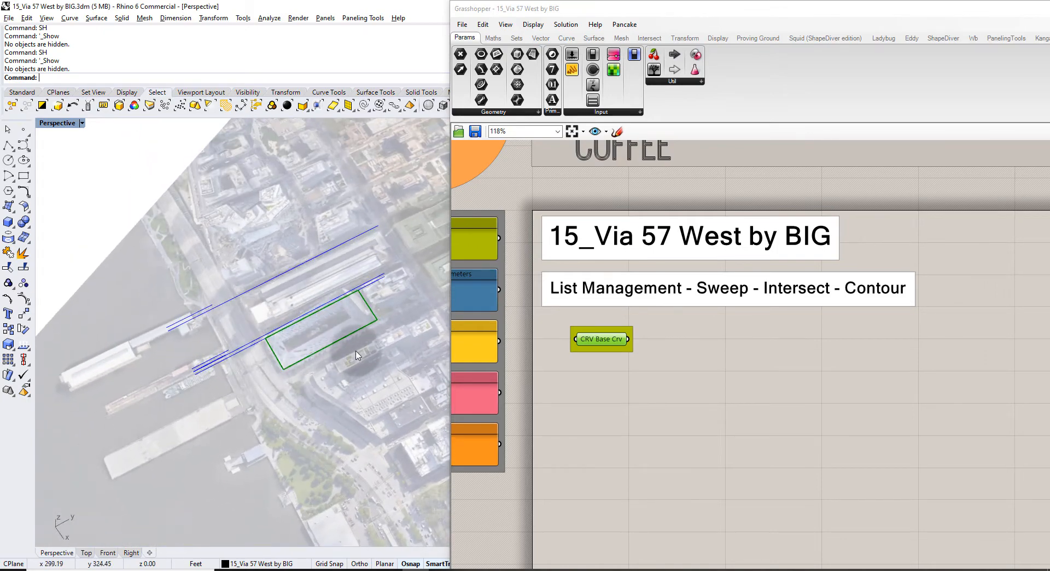
{"action": "right_click_drag", "start_coordinate": [356, 351], "coordinate": [382, 360]}
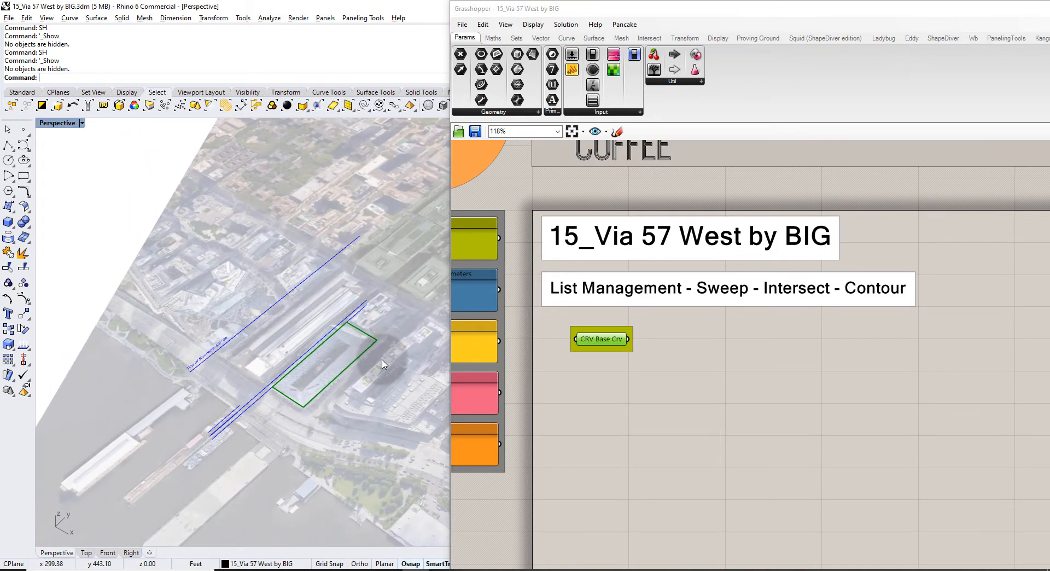
{"action": "left_click", "coordinate": [584, 354]}
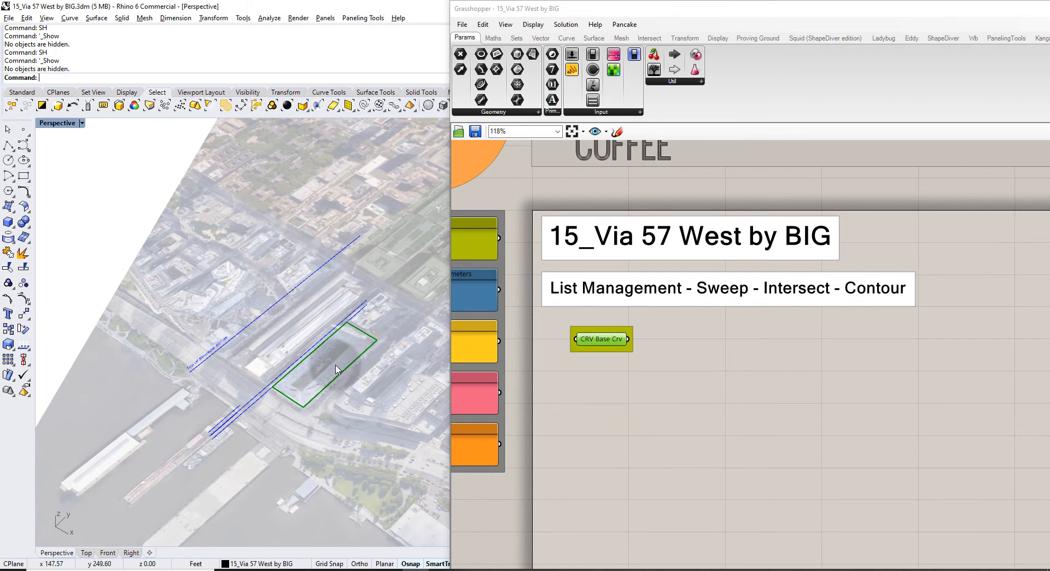
{"action": "scroll", "coordinate": [345, 377], "scroll_direction": "up", "scroll_amount": 3}
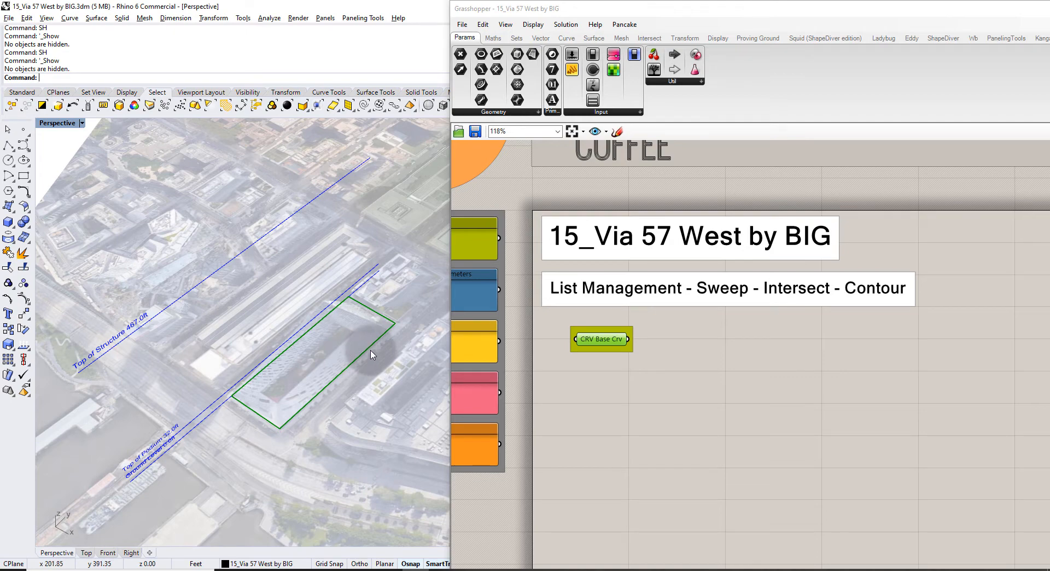
{"action": "right_click_drag", "start_coordinate": [371, 354], "coordinate": [362, 331]}
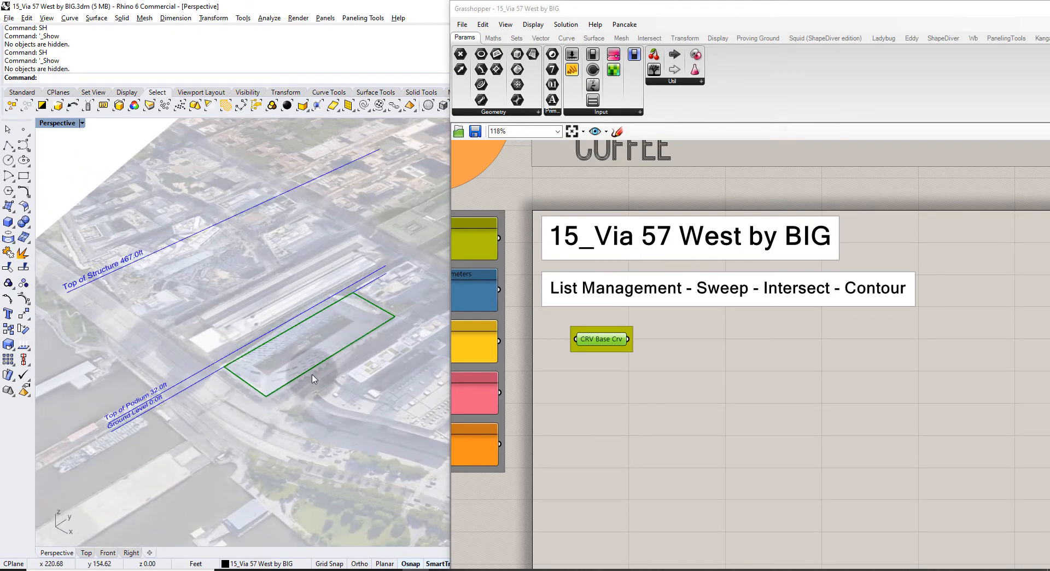
{"action": "left_click", "coordinate": [304, 569]}
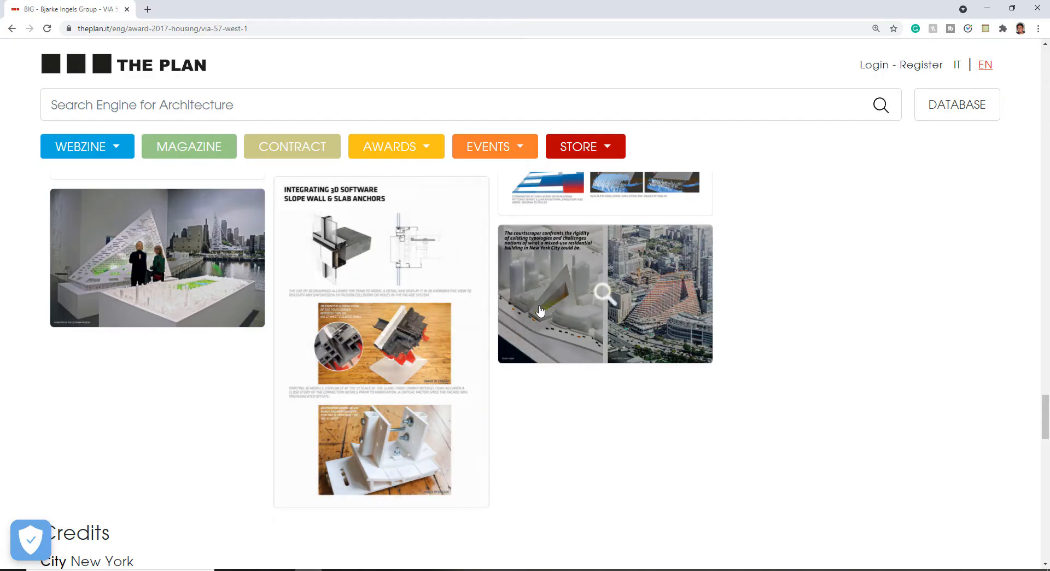
{"action": "left_click", "coordinate": [659, 298]}
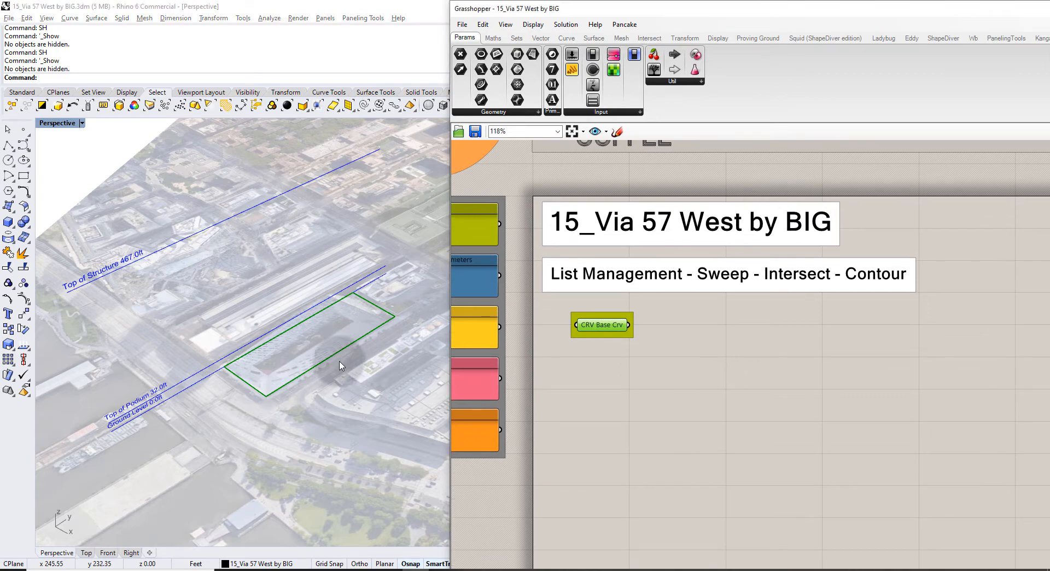
Add a Move component and feed the CRV Base Crv curve into its Geometry.
{"action": "double_click", "coordinate": [673, 368]}
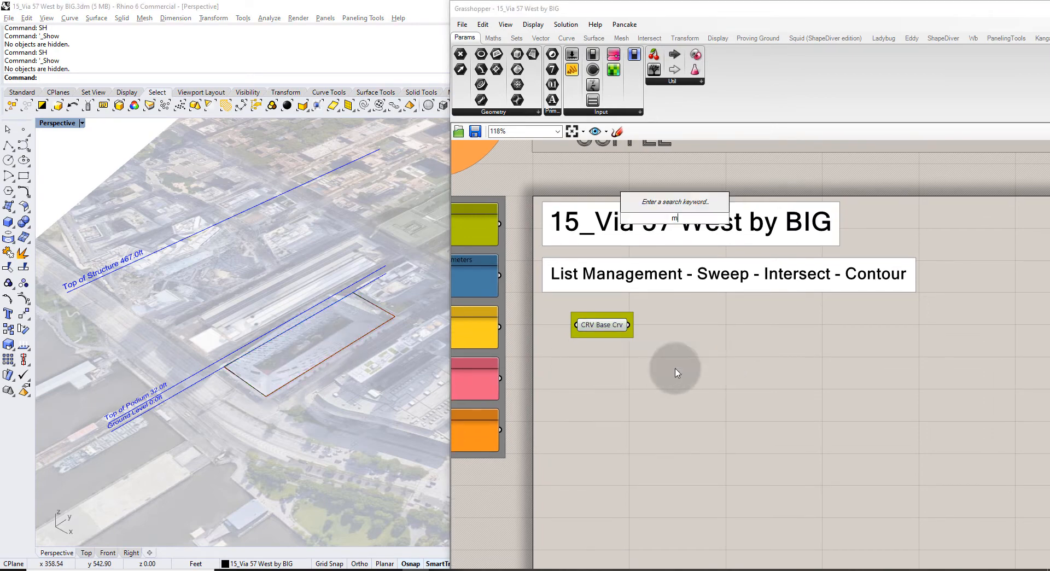
{"action": "type", "text": "move"}
{"action": "key", "text": "Return"}
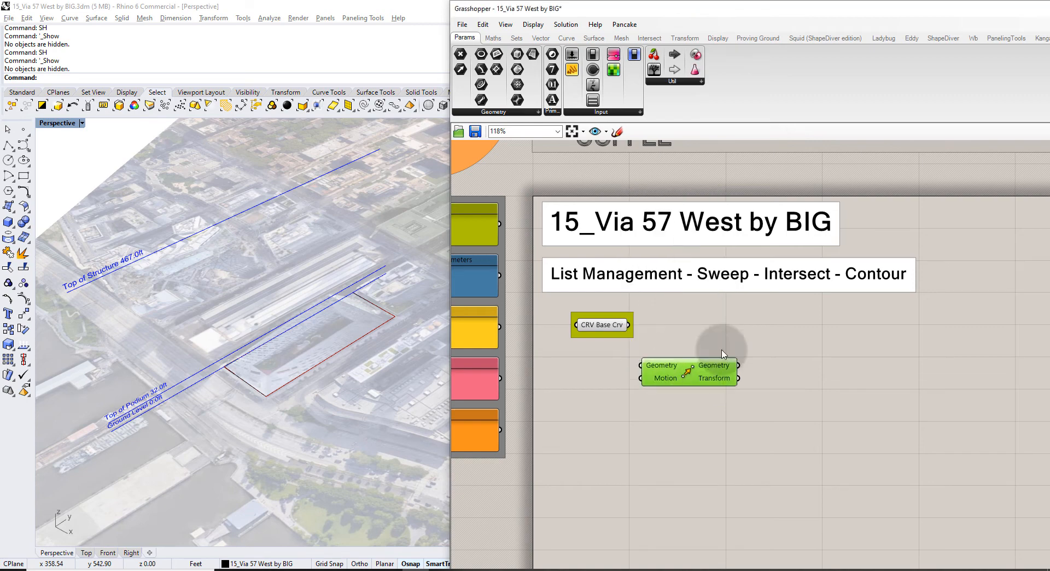
{"action": "left_click_drag", "start_coordinate": [627, 325], "coordinate": [755, 335]}
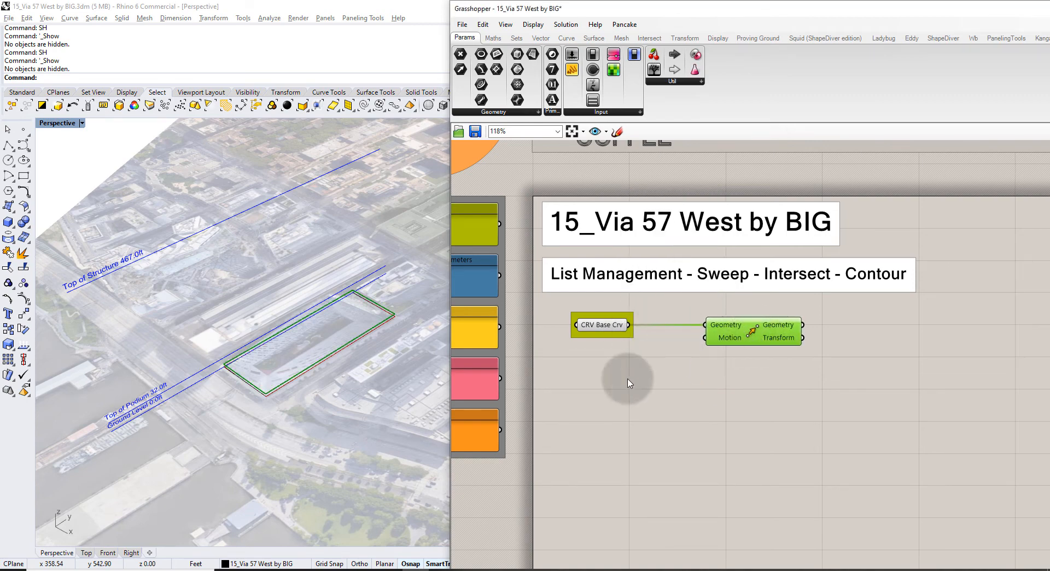
Add a Unit Z vector as the Move's motion direction.
{"action": "double_click", "coordinate": [676, 378]}
{"action": "type", "text": "z"}
{"action": "left_click", "coordinate": [682, 361]}
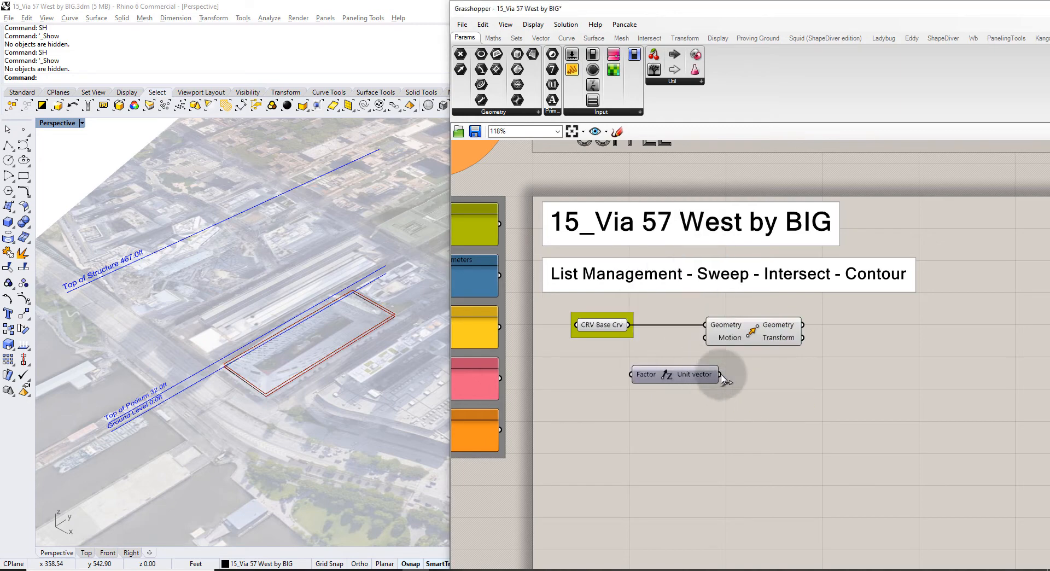
{"action": "left_click_drag", "start_coordinate": [719, 376], "coordinate": [703, 338]}
{"action": "left_click_drag", "start_coordinate": [668, 379], "coordinate": [660, 395]}
{"action": "left_click", "coordinate": [661, 364]}
{"action": "right_click_drag", "start_coordinate": [207, 429], "coordinate": [171, 362]}
{"action": "scroll", "coordinate": [157, 358], "scroll_direction": "up", "scroll_amount": 8}
{"action": "scroll", "coordinate": [230, 350], "scroll_direction": "down", "scroll_amount": 5}
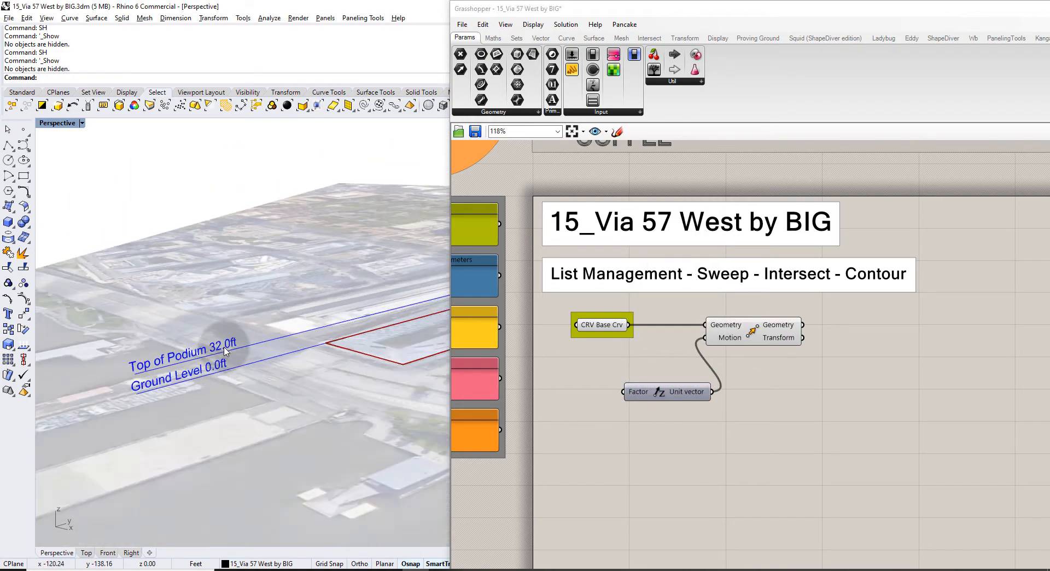
{"action": "left_click", "coordinate": [602, 385]}
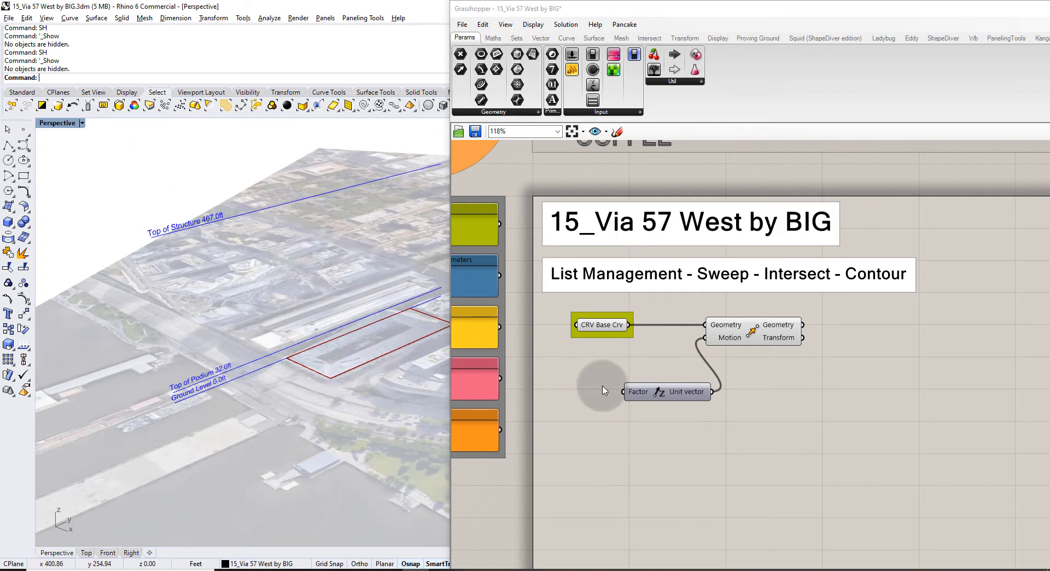
{"action": "right_click_drag", "start_coordinate": [684, 393], "coordinate": [822, 350]}
Create a number slider set to 32 and name it 'Podium Height (ft)'.
{"action": "double_click", "coordinate": [712, 385]}
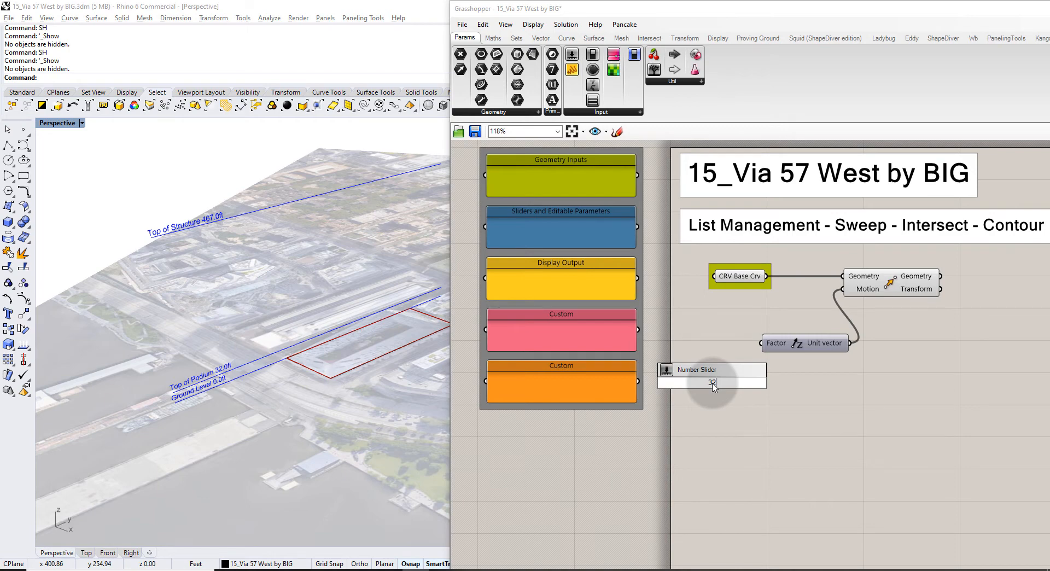
{"action": "type", "text": "32"}
{"action": "key", "text": "Return"}
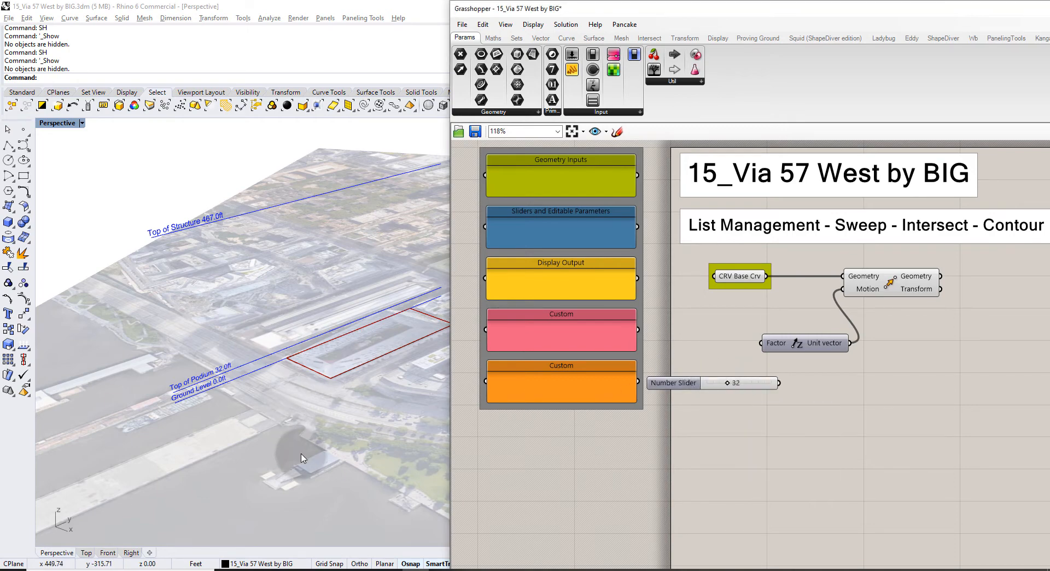
{"action": "right_click", "coordinate": [664, 386]}
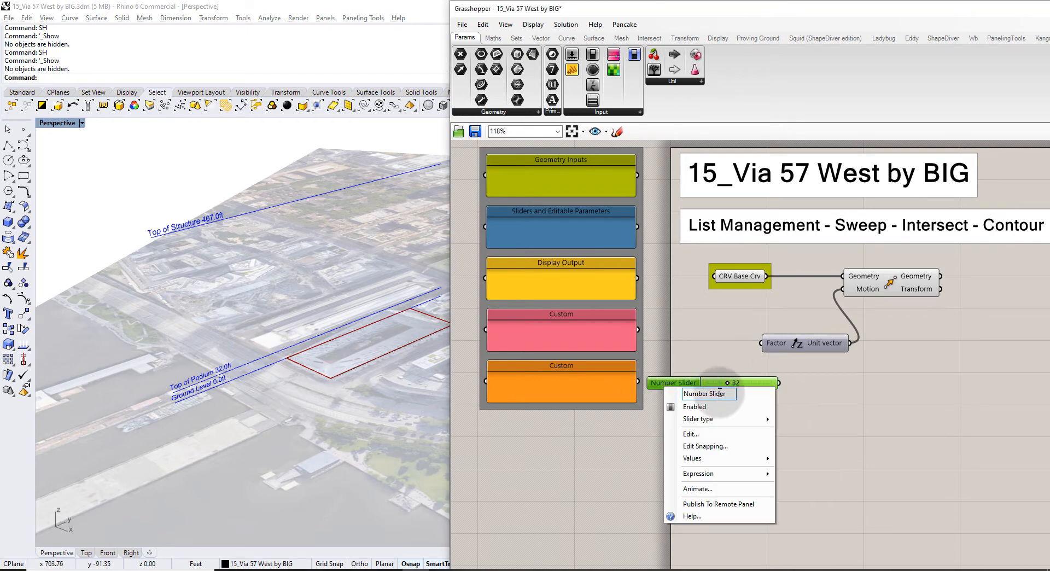
{"action": "left_click_drag", "start_coordinate": [728, 393], "coordinate": [643, 393]}
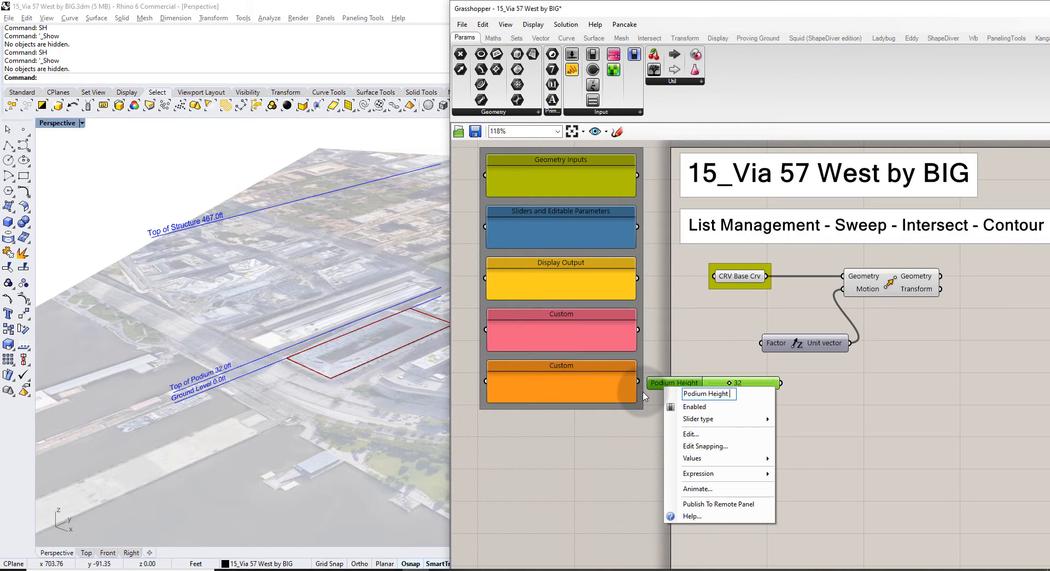
{"action": "type", "text": "Podium Height (ft)"}
{"action": "key", "text": "Return"}
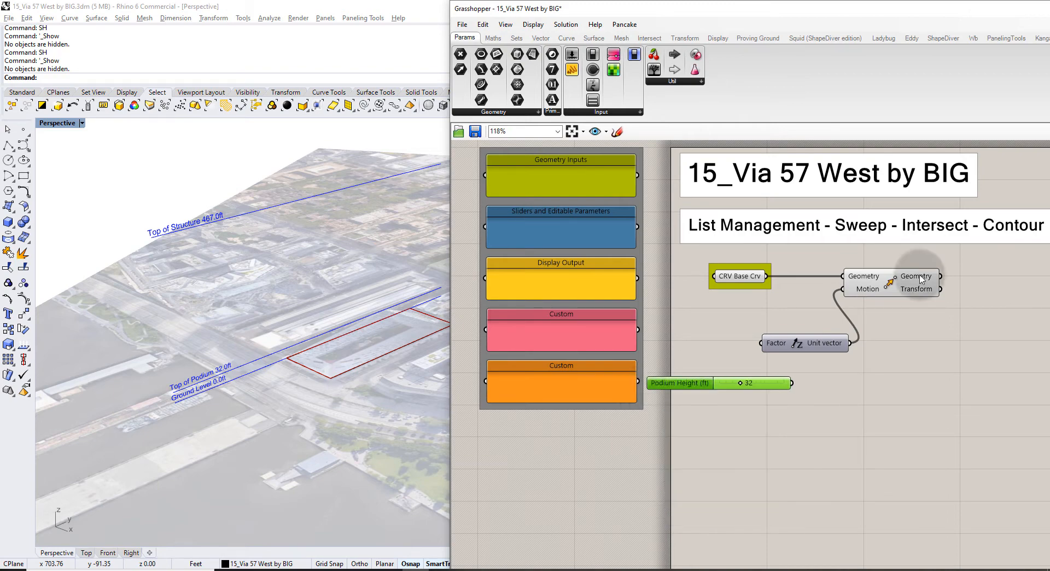
Wire Podium Height into the Unit Z factor and preview the raised curve, testing 54.
{"action": "left_click_drag", "start_coordinate": [815, 350], "coordinate": [858, 389]}
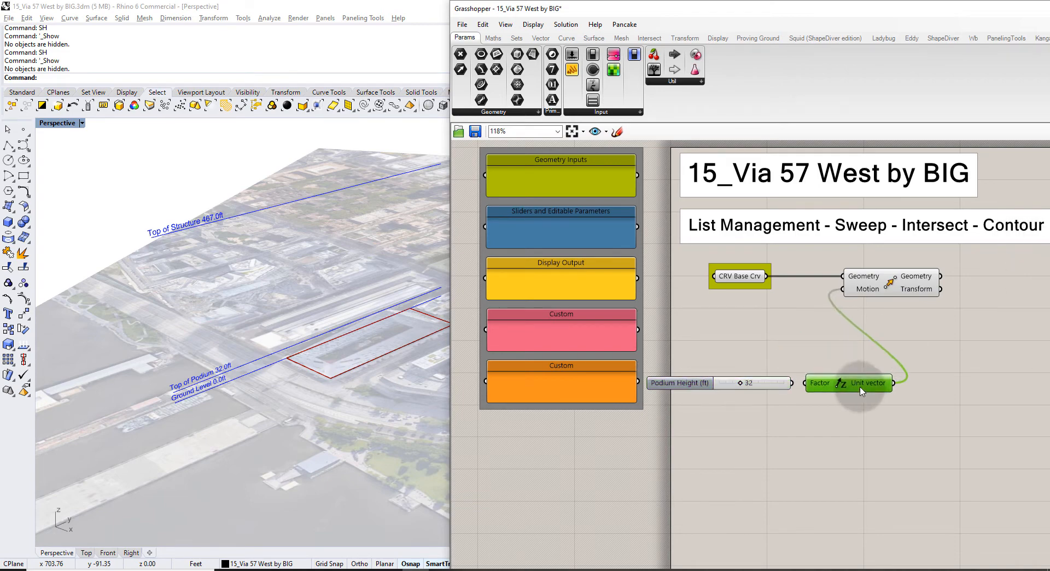
{"action": "left_click", "coordinate": [786, 397]}
{"action": "left_click_drag", "start_coordinate": [791, 383], "coordinate": [806, 383]}
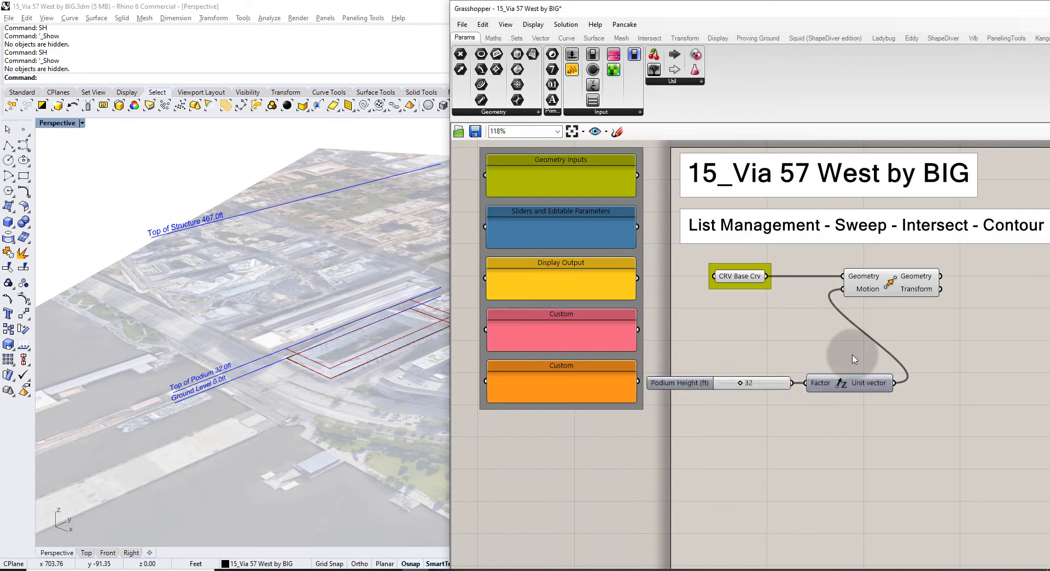
{"action": "left_click", "coordinate": [895, 283]}
{"action": "right_click_drag", "start_coordinate": [326, 346], "coordinate": [279, 354], "text": "shift"}
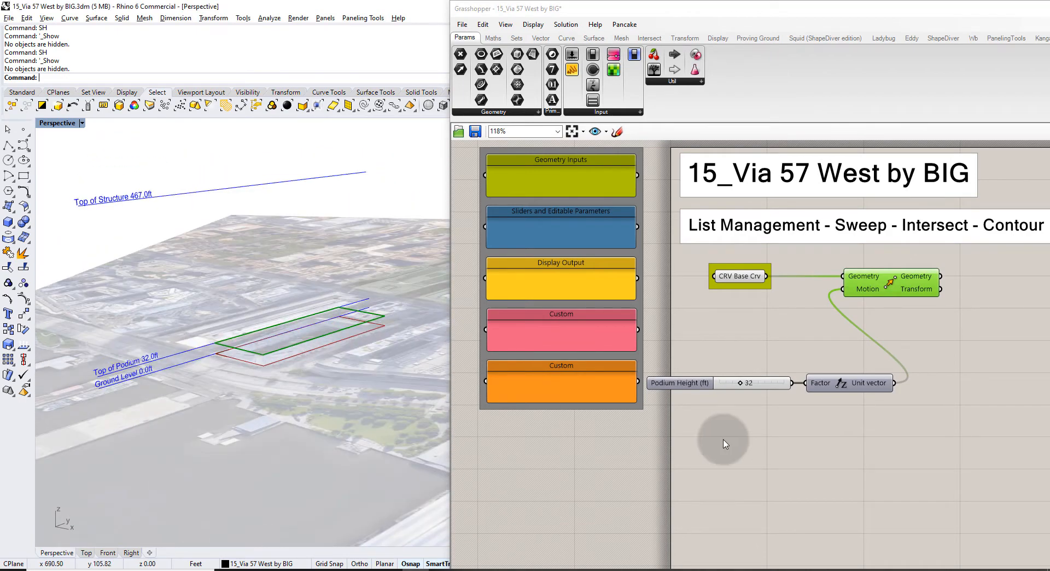
{"action": "scroll", "coordinate": [740, 386], "scroll_direction": "up", "scroll_amount": 4}
{"action": "left_click_drag", "start_coordinate": [742, 389], "coordinate": [764, 300]}
{"action": "right_click_drag", "start_coordinate": [1018, 261], "coordinate": [586, 358]}
{"action": "left_click", "coordinate": [635, 347]}
{"action": "scroll", "coordinate": [765, 358], "scroll_direction": "down", "scroll_amount": 3}
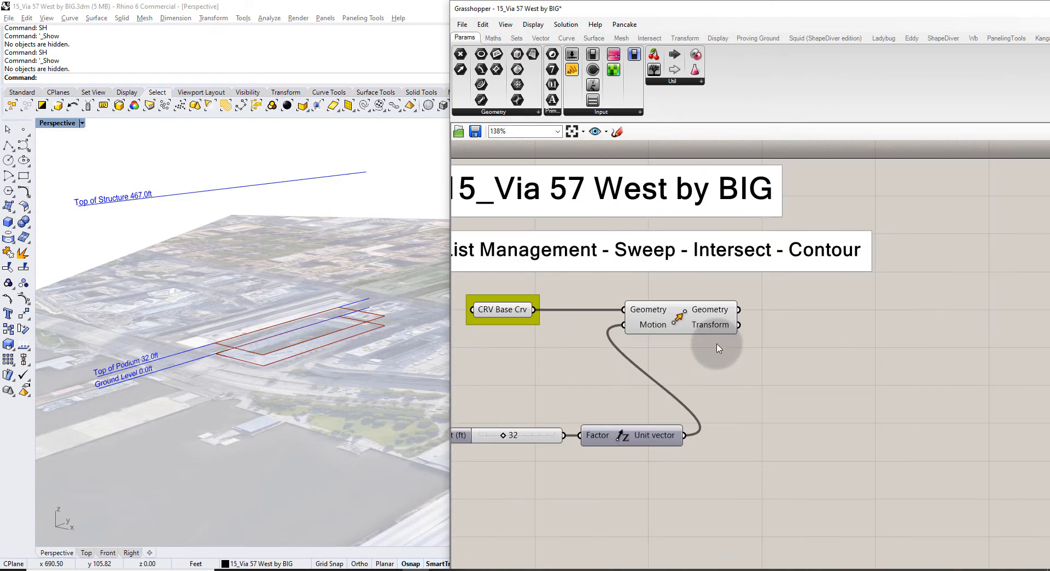
Duplicate the CRV Base Crv parameter and feed the Move's geometry output into it.
{"action": "left_click_drag", "start_coordinate": [527, 341], "coordinate": [829, 315]}
{"action": "key", "text": "ctrl+c"}
{"action": "key", "text": "ctrl+v"}
{"action": "left_click_drag", "start_coordinate": [738, 309], "coordinate": [788, 312]}
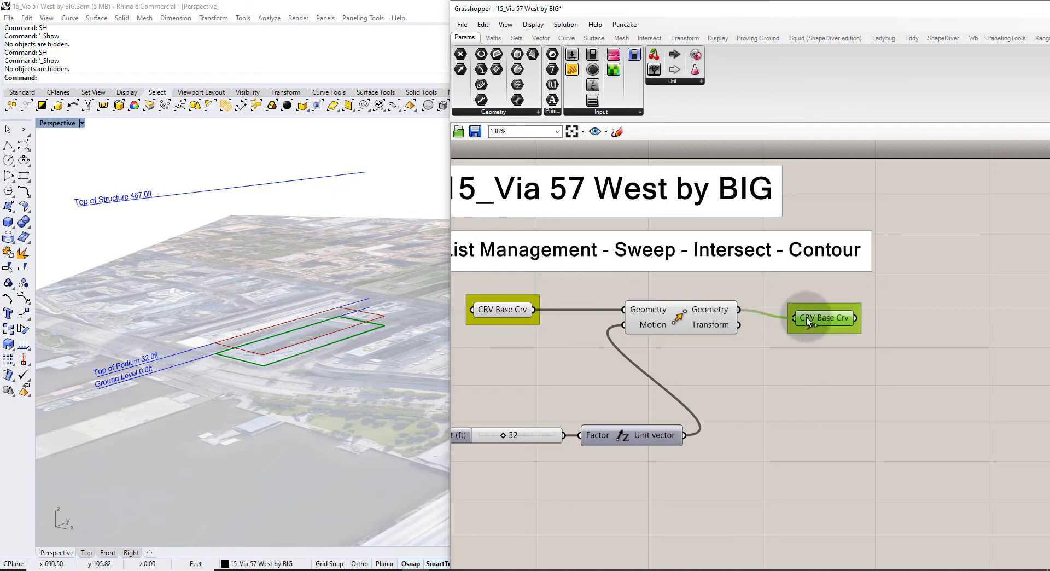
{"action": "right_click_drag", "start_coordinate": [818, 347], "coordinate": [796, 307]}
Rename the duplicate parameter to 'CRV Top of Podium'.
{"action": "right_click", "coordinate": [797, 309]}
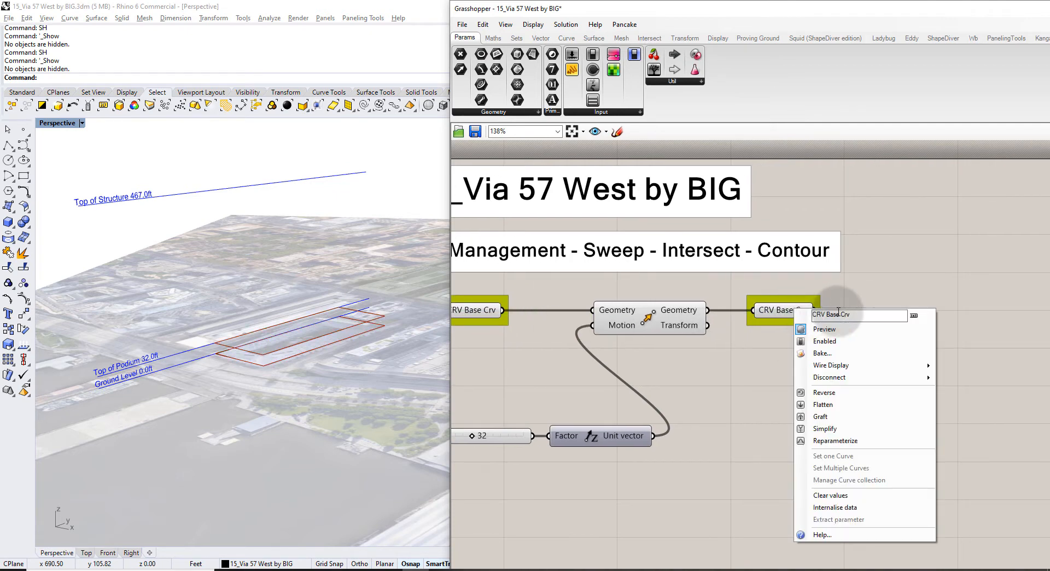
{"action": "left_click_drag", "start_coordinate": [843, 314], "coordinate": [865, 315]}
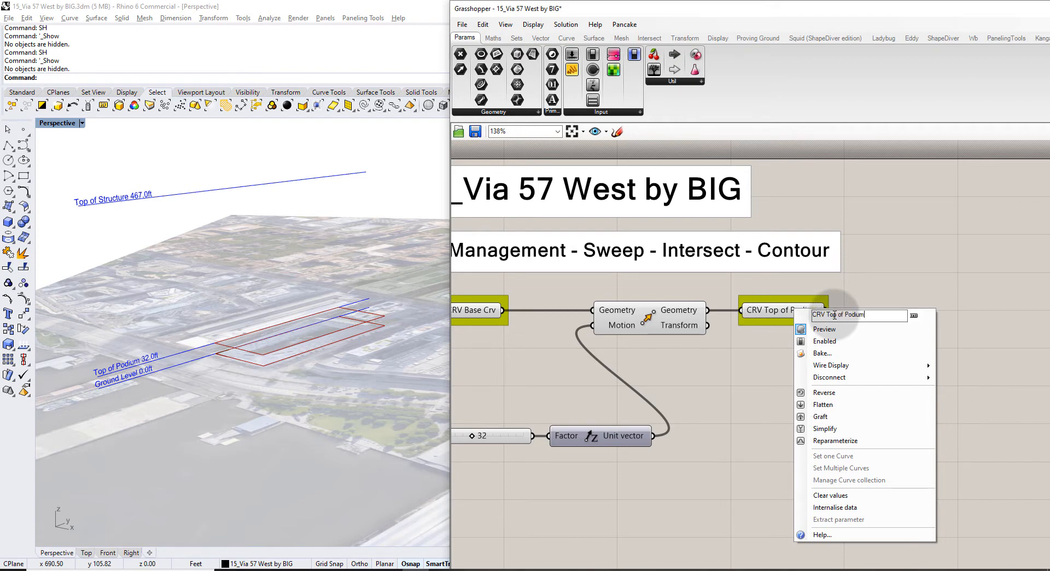
{"action": "left_click", "coordinate": [883, 279]}
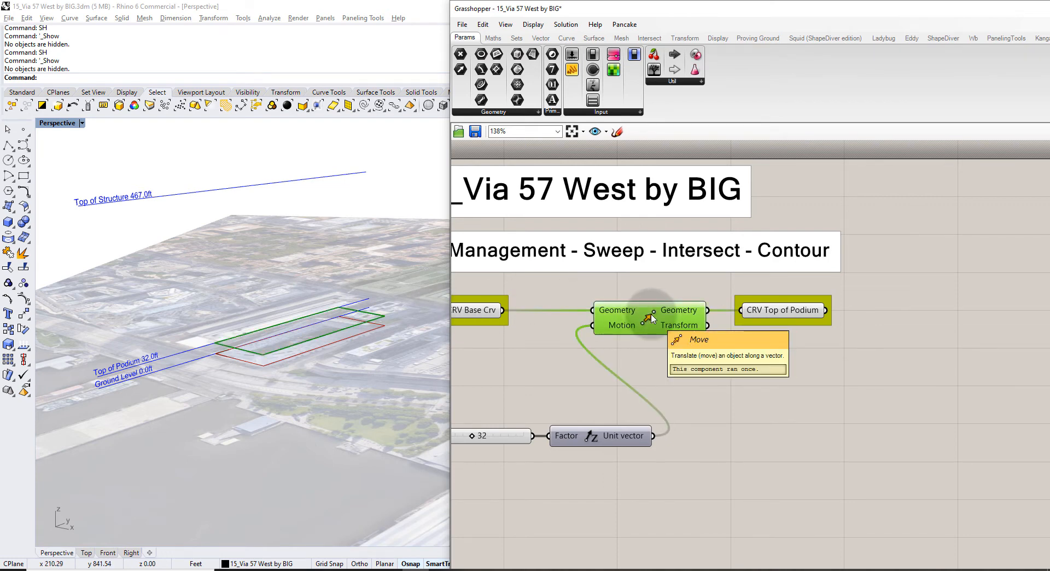
Turn off the Move preview and highlight the CRV Top of Podium curve.
{"action": "key", "text": "ctrl+q"}
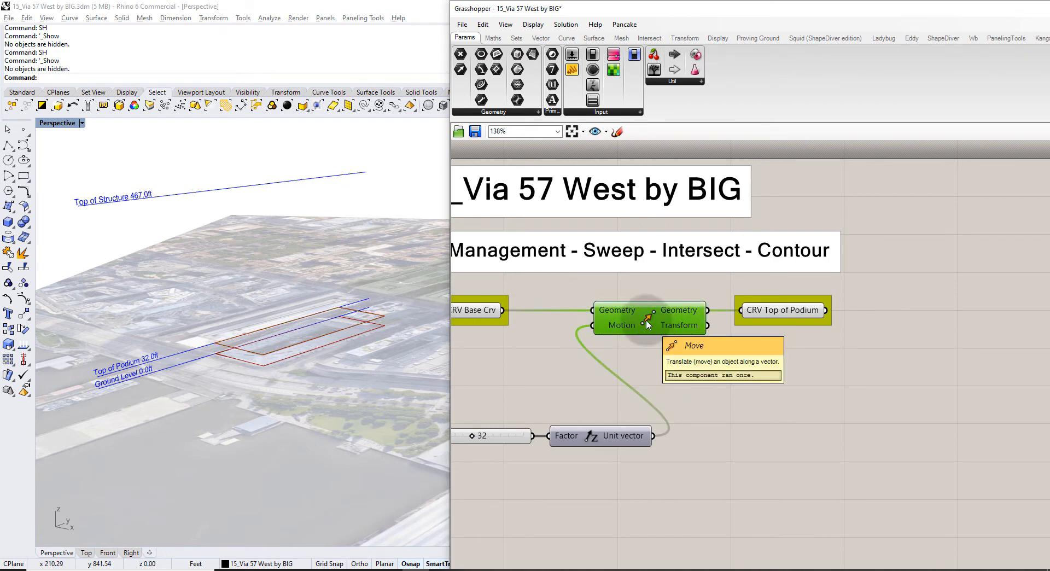
{"action": "left_click", "coordinate": [664, 359]}
{"action": "right_click_drag", "start_coordinate": [785, 349], "coordinate": [601, 324]}
{"action": "left_click", "coordinate": [561, 278]}
{"action": "left_click", "coordinate": [611, 348]}
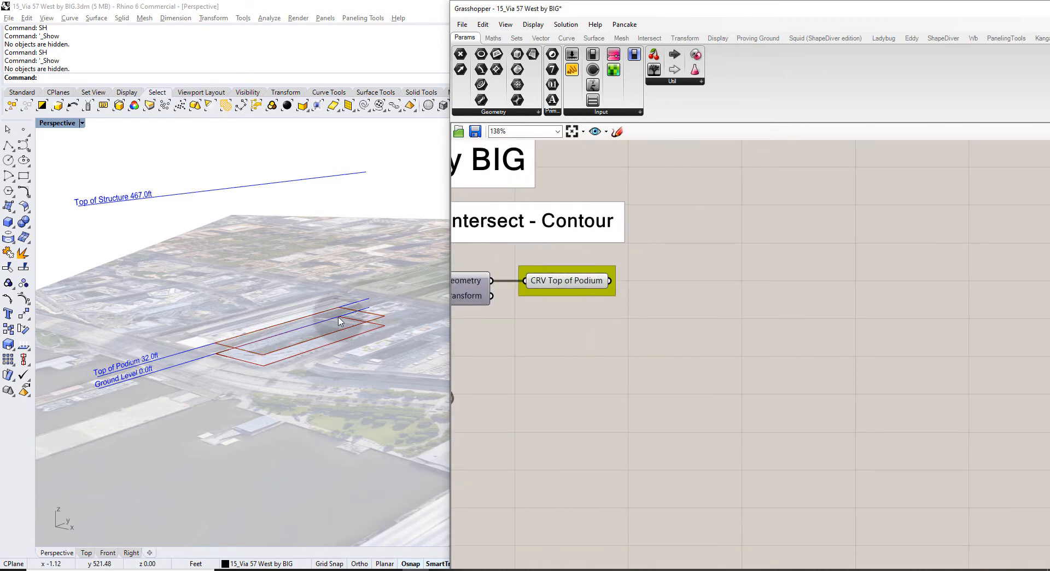
Orbit and zoom onto the podium outlines over the site and highlight CRV Top of Podium.
{"action": "mouse_move", "coordinate": [337, 320]}
{"action": "right_mouse_down"}
{"action": "mouse_move", "coordinate": [351, 339]}
{"action": "mouse_move", "coordinate": [346, 333]}
{"action": "right_mouse_up"}
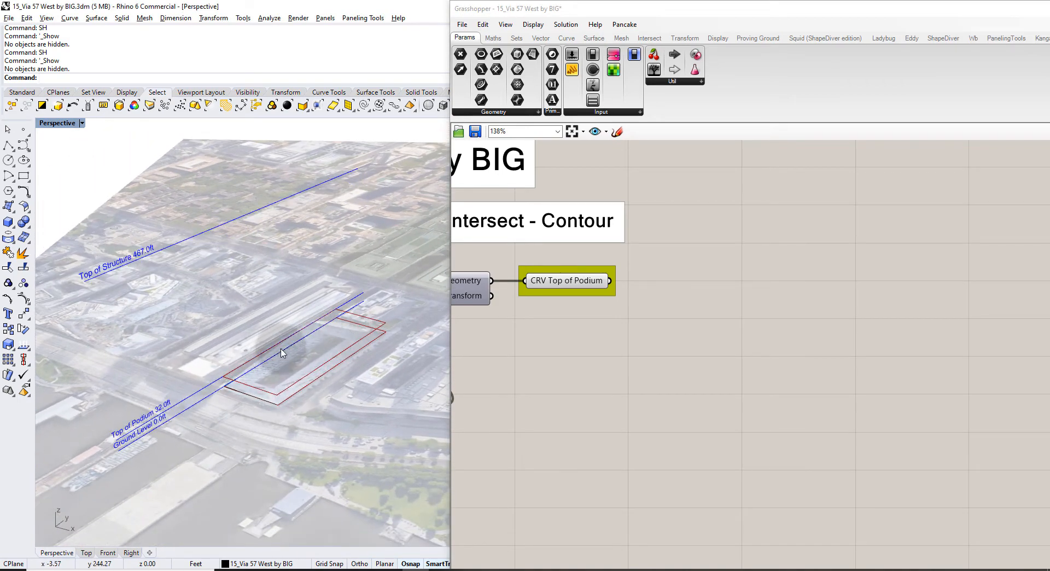
{"action": "right_click_drag", "start_coordinate": [268, 356], "coordinate": [312, 401]}
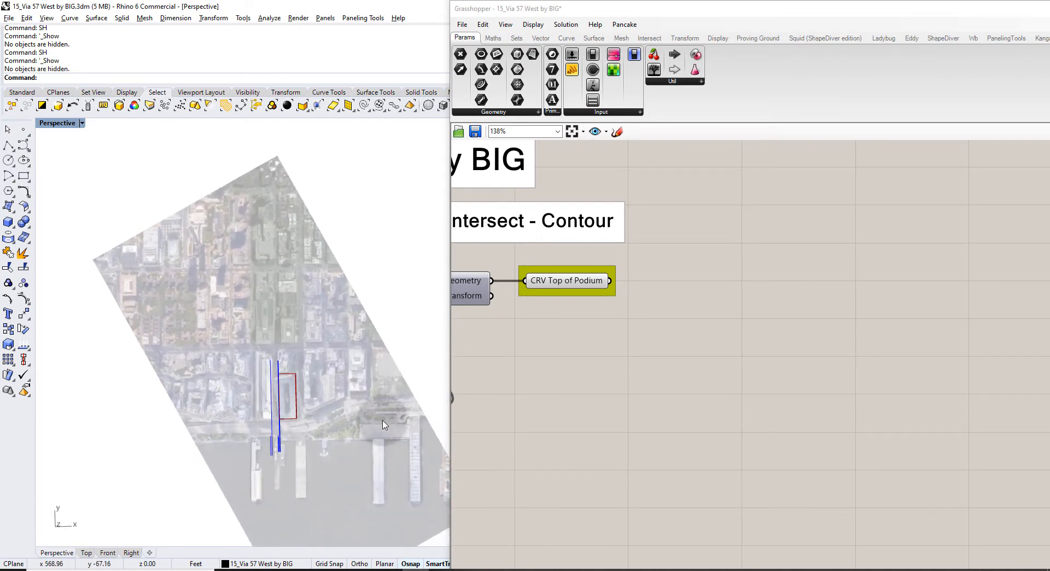
{"action": "scroll", "coordinate": [283, 428], "scroll_direction": "up", "scroll_amount": 5}
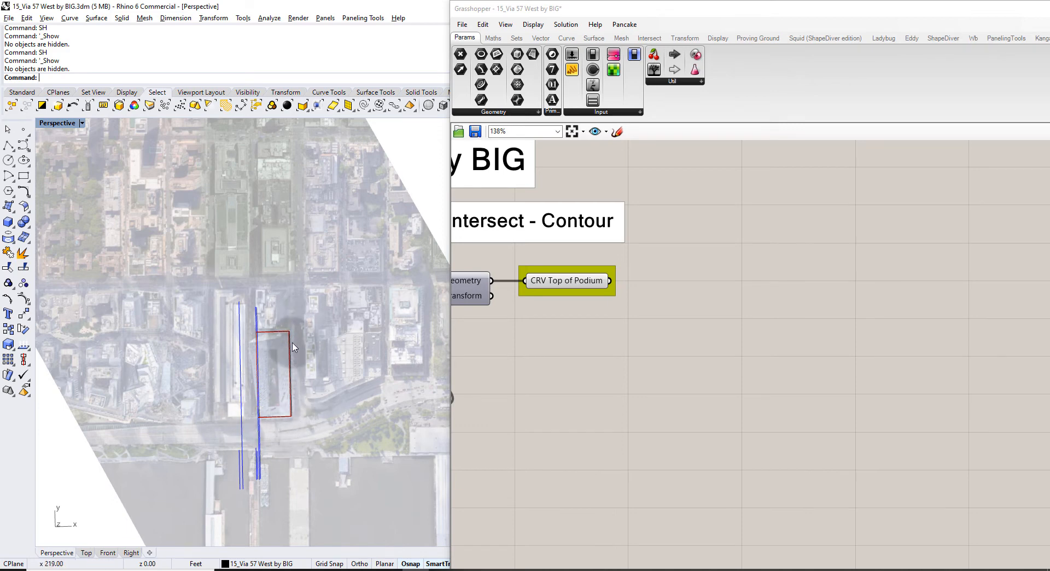
{"action": "right_click_drag", "start_coordinate": [329, 381], "coordinate": [224, 326]}
{"action": "scroll", "coordinate": [276, 358], "scroll_direction": "up", "scroll_amount": 5}
{"action": "scroll", "coordinate": [327, 370], "scroll_direction": "up", "scroll_amount": 4}
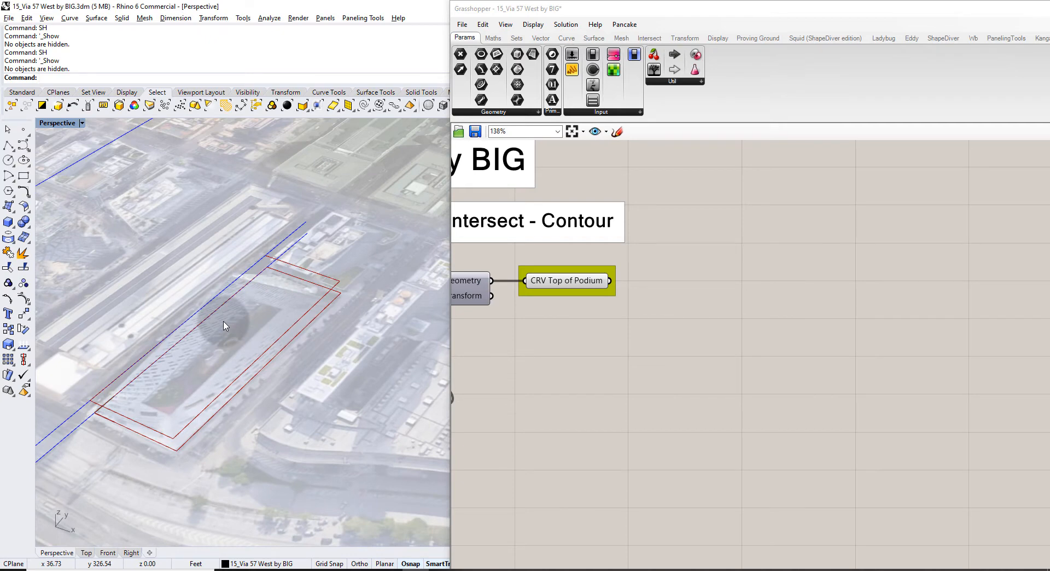
{"action": "scroll", "coordinate": [224, 326], "scroll_direction": "down", "scroll_amount": 6}
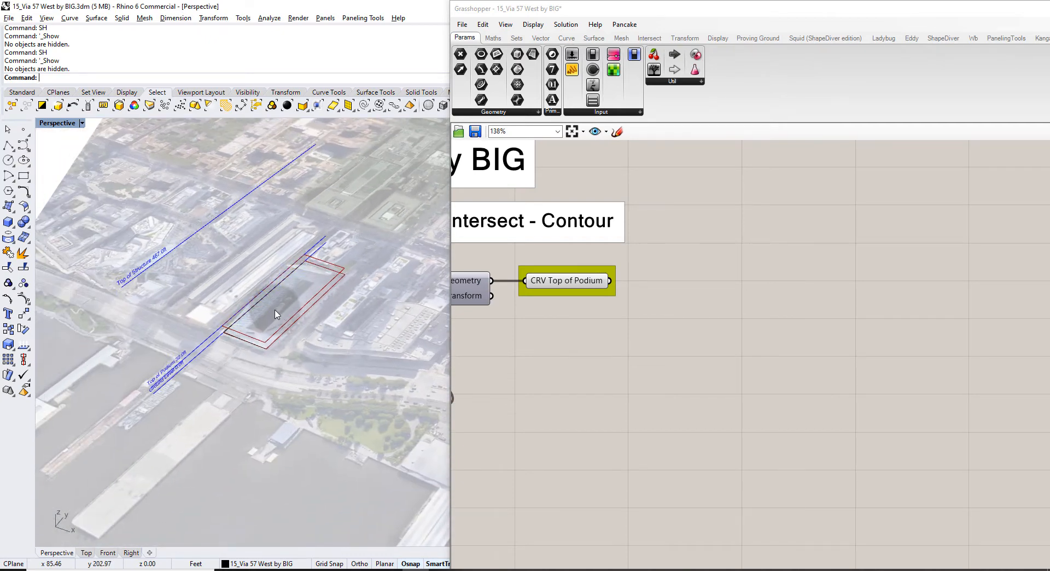
{"action": "left_click", "coordinate": [576, 282]}
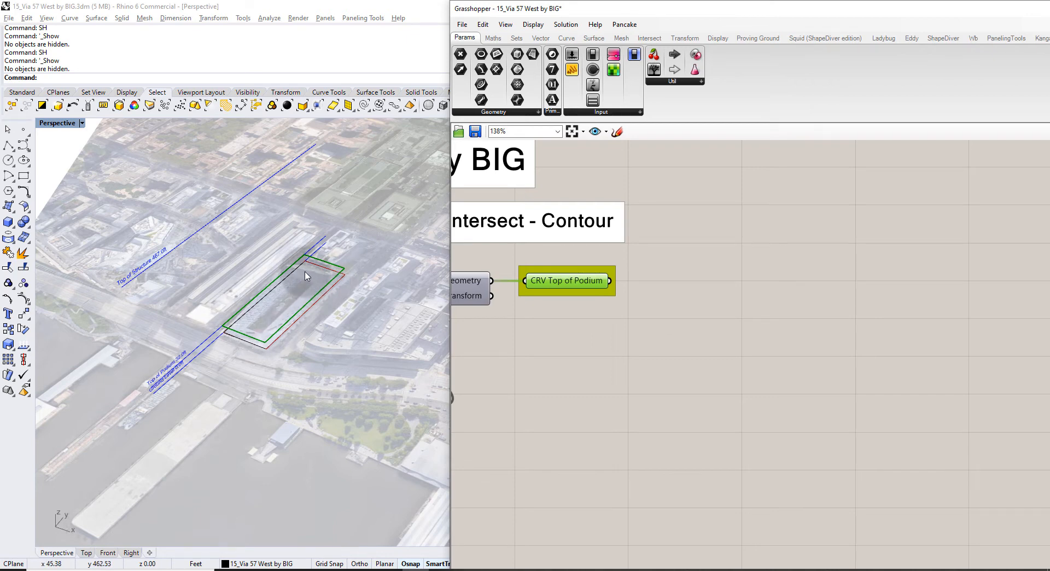
{"action": "scroll", "coordinate": [300, 270], "scroll_direction": "up", "scroll_amount": 5}
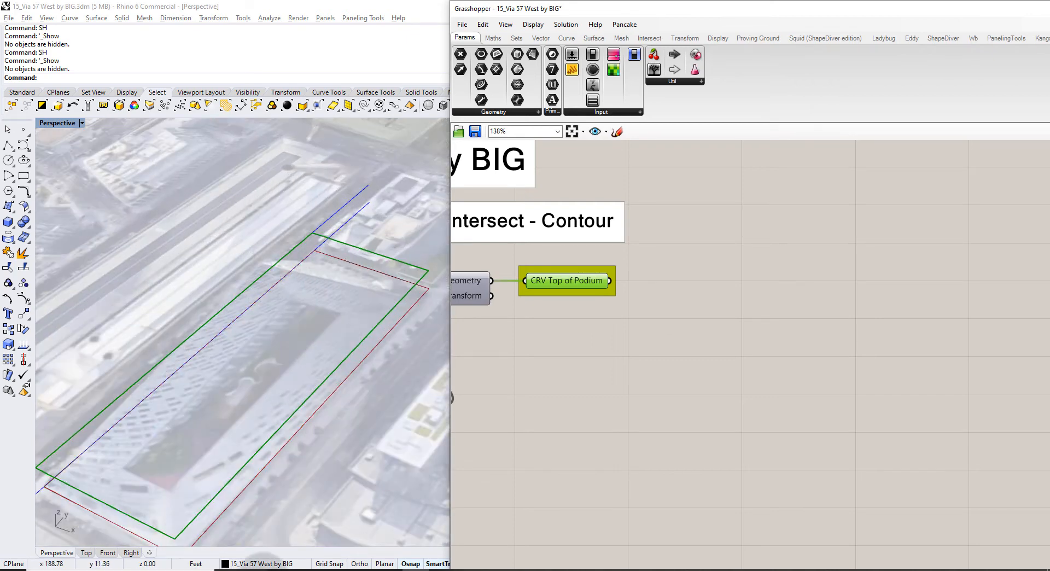
{"action": "left_click", "coordinate": [320, 567]}
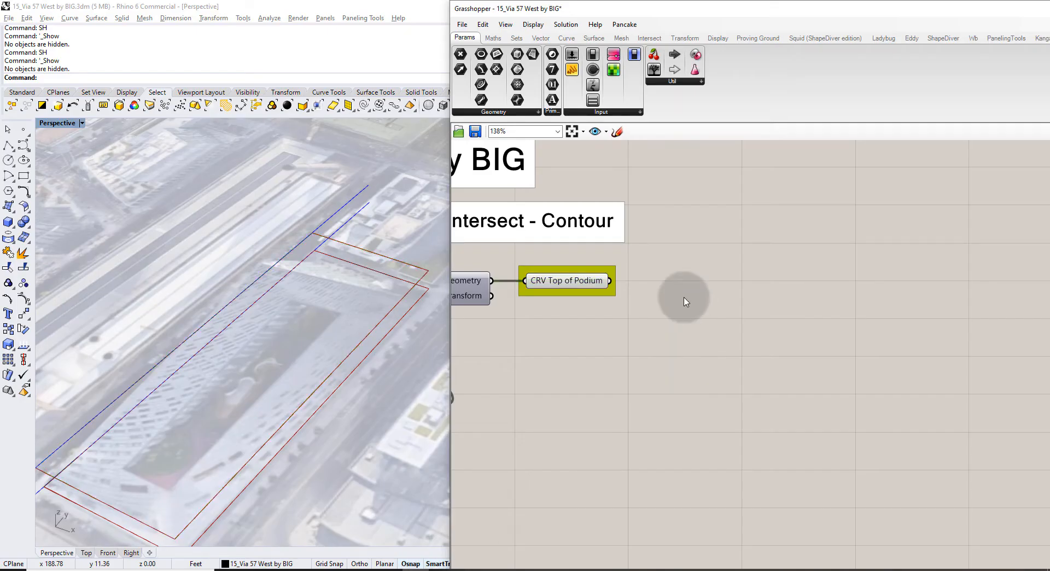
Back in Grasshopper, bring up the component search on the empty canvas.
{"action": "double_click", "coordinate": [683, 297]}
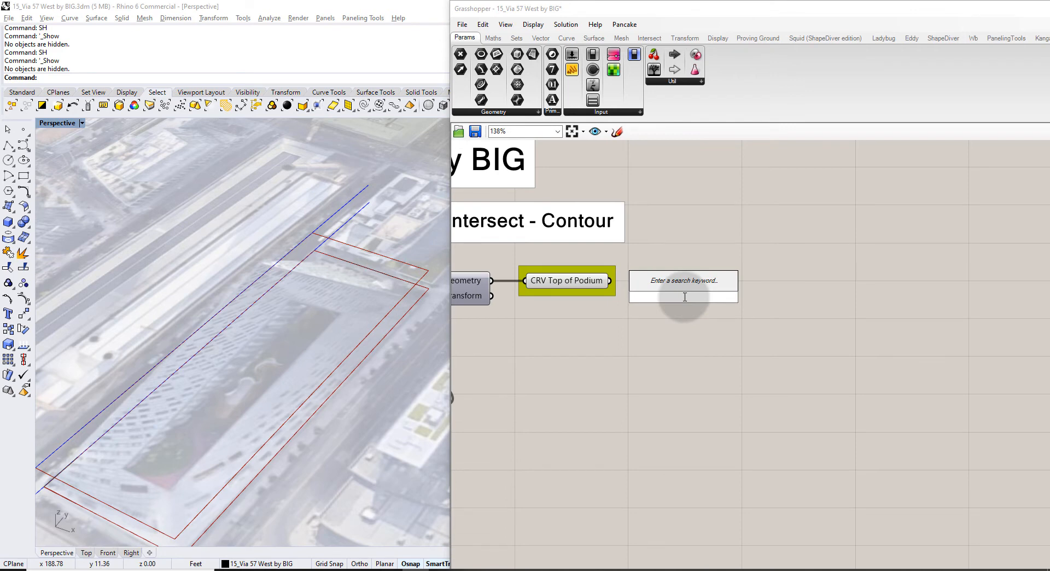
Add a Control Points component reading CRV Top of Podium and check its five corner points at z=32.
{"action": "type", "text": "control"}
{"action": "key", "text": "Return"}
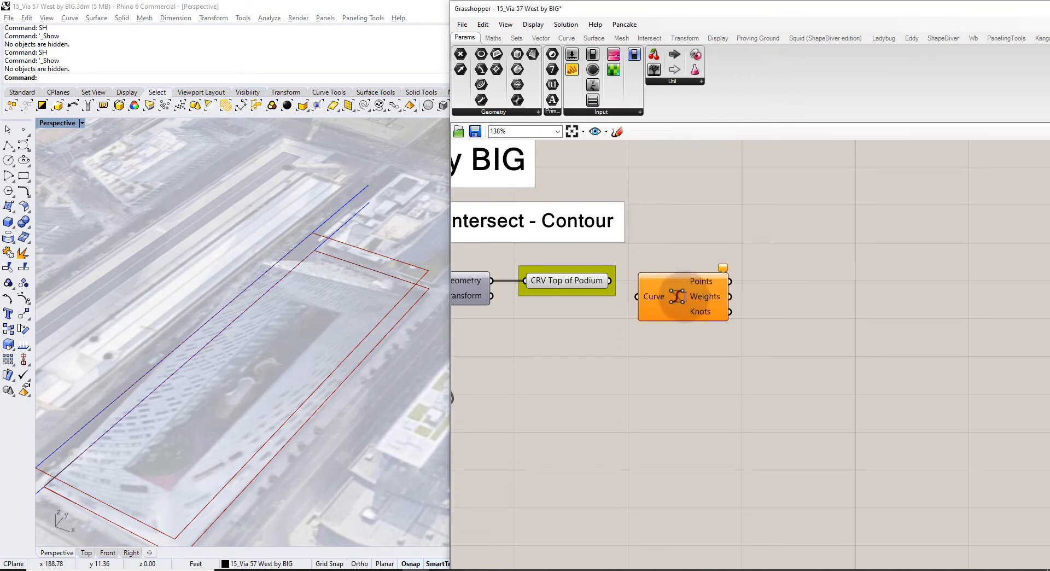
{"action": "left_click_drag", "start_coordinate": [609, 280], "coordinate": [707, 284]}
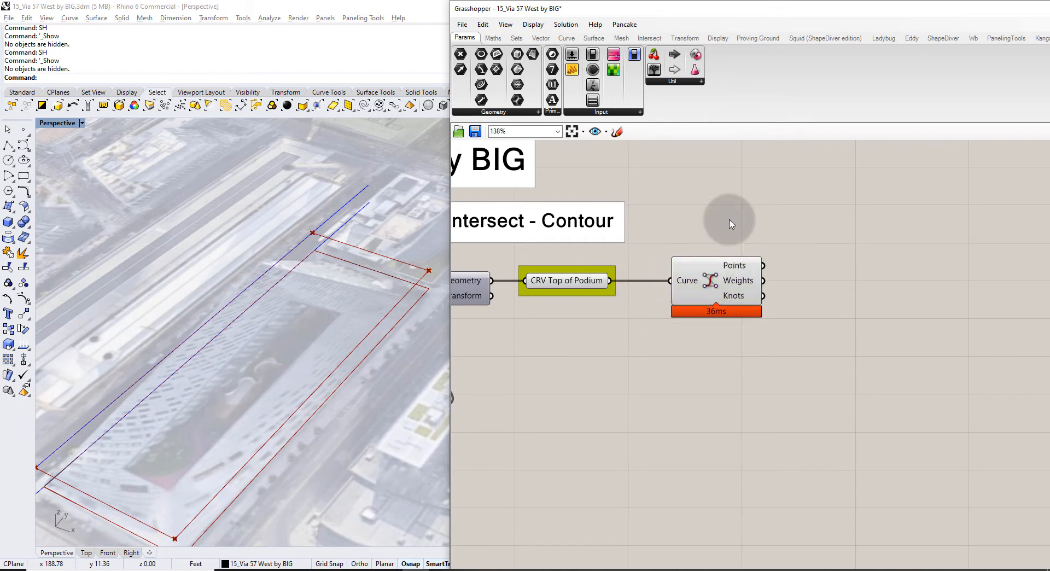
{"action": "scroll", "coordinate": [399, 317], "scroll_direction": "down", "scroll_amount": 2}
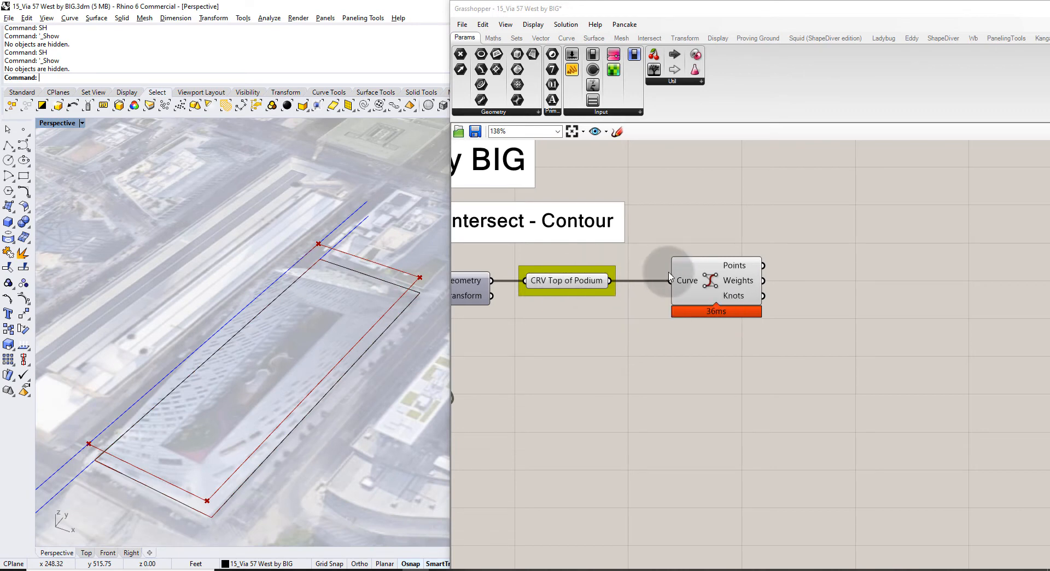
{"action": "mouse_move", "coordinate": [747, 269]}
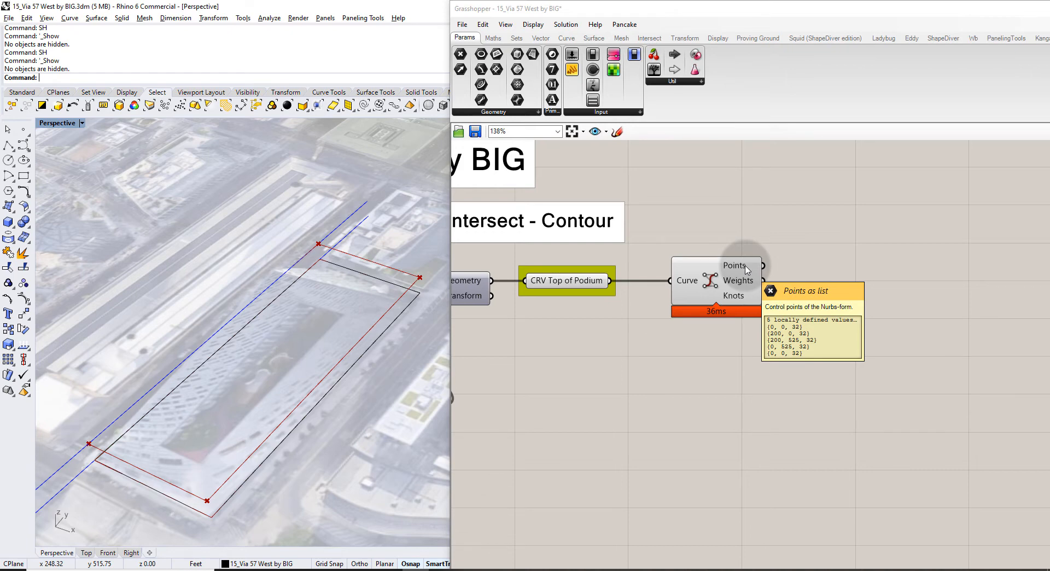
{"action": "double_click", "coordinate": [823, 264]}
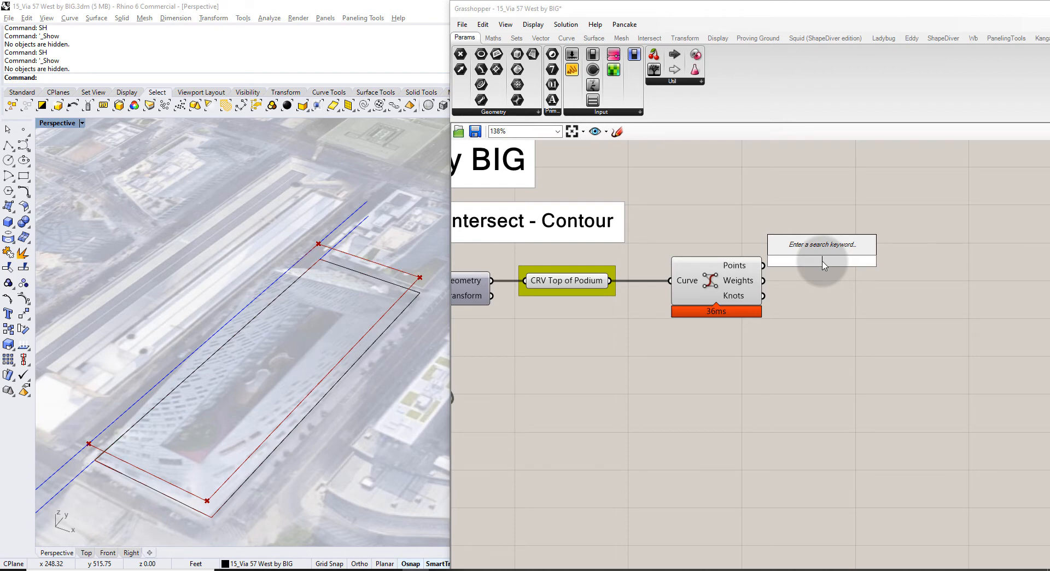
Add a Shift List component fed by the podium curve's control points.
{"action": "type", "text": "shift"}
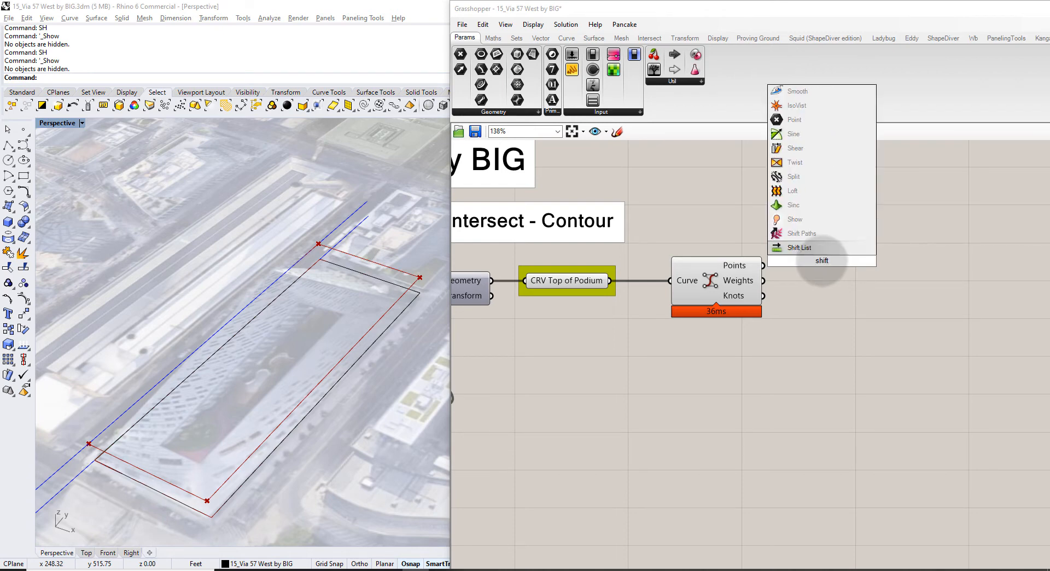
{"action": "left_click", "coordinate": [799, 247]}
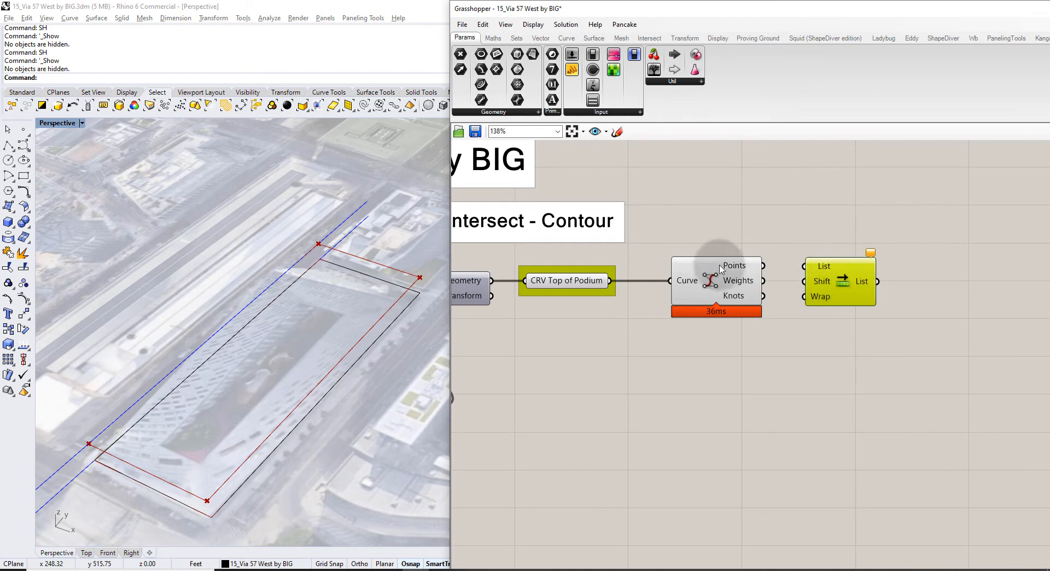
{"action": "left_click_drag", "start_coordinate": [763, 266], "coordinate": [803, 266]}
{"action": "left_click_drag", "start_coordinate": [864, 281], "coordinate": [934, 281]}
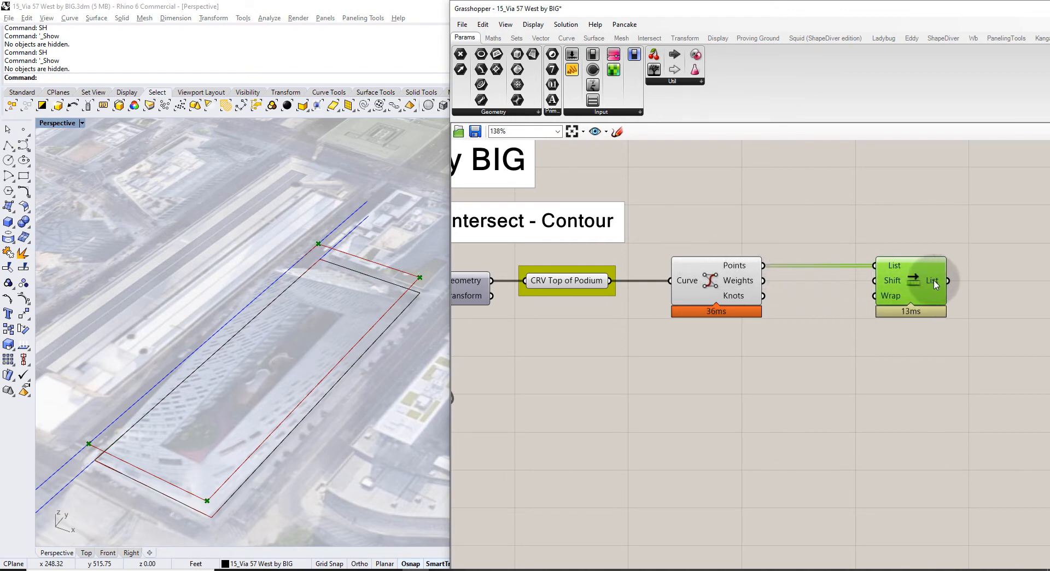
Set the Shift List's Wrap input to False.
{"action": "mouse_move", "coordinate": [889, 300]}
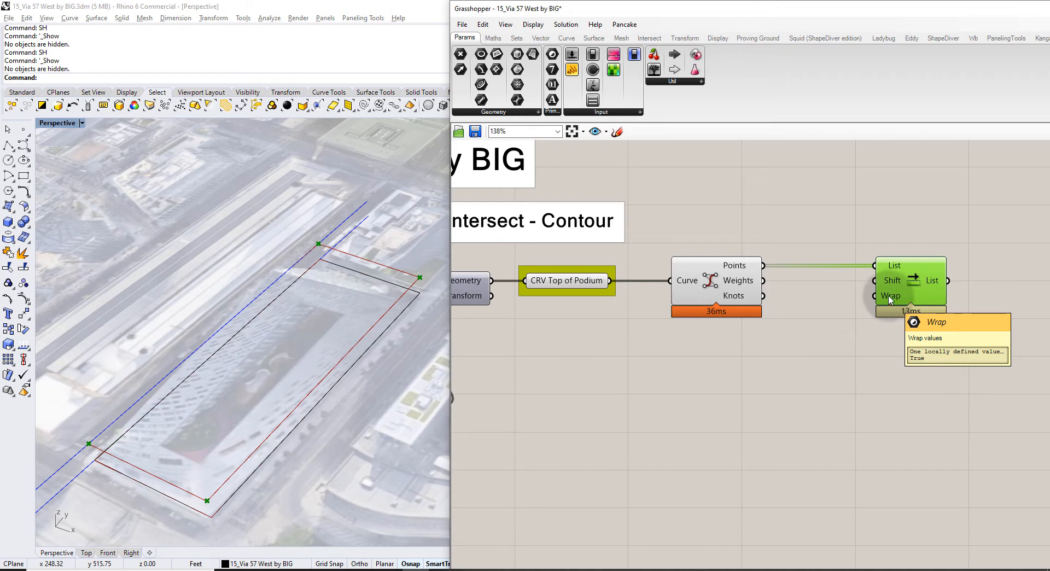
{"action": "mouse_move", "coordinate": [889, 266]}
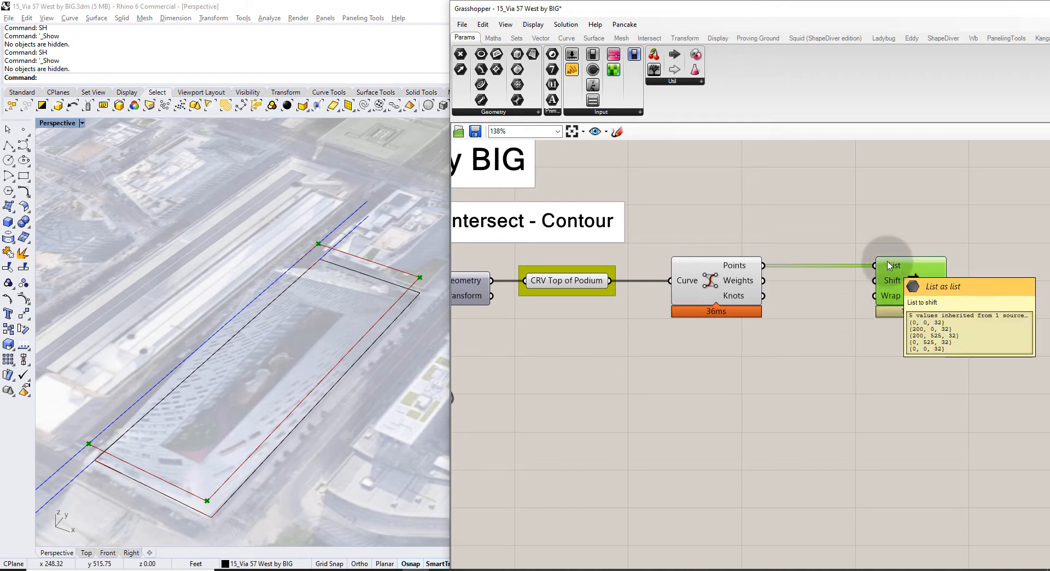
{"action": "right_click", "coordinate": [895, 299]}
{"action": "mouse_move", "coordinate": [902, 408]}
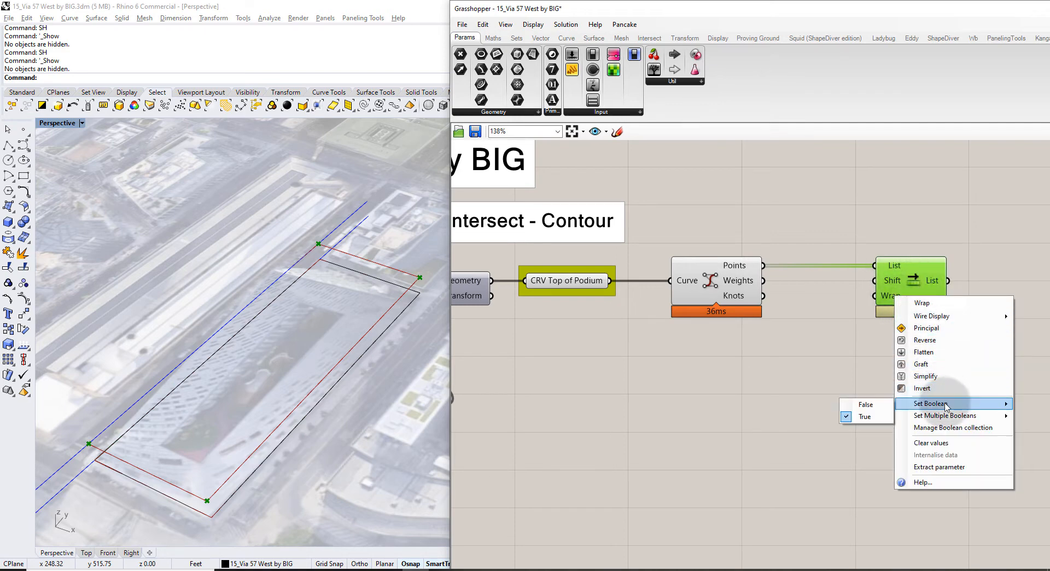
{"action": "left_click", "coordinate": [869, 405]}
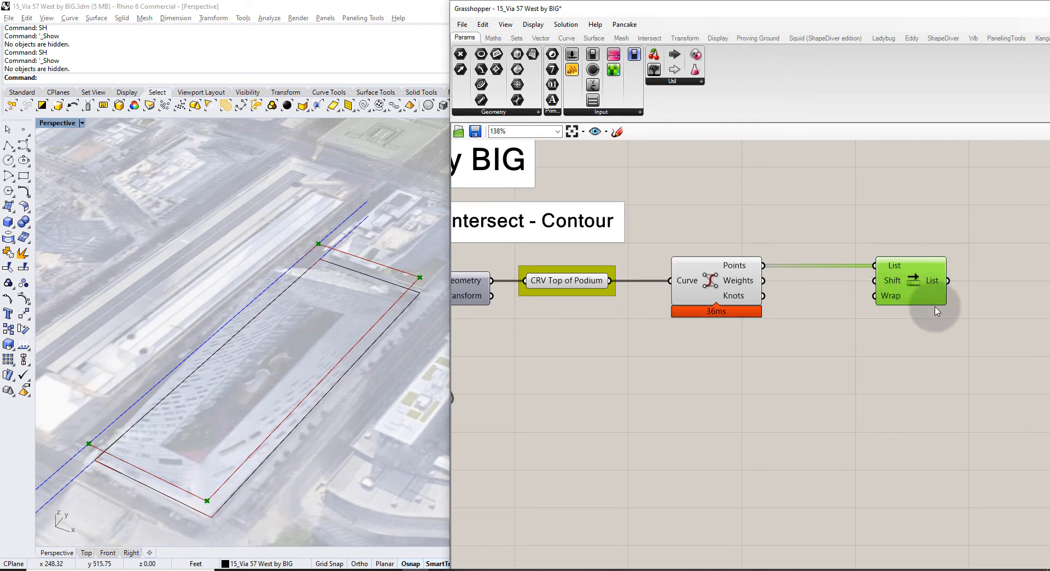
{"action": "mouse_move", "coordinate": [932, 280]}
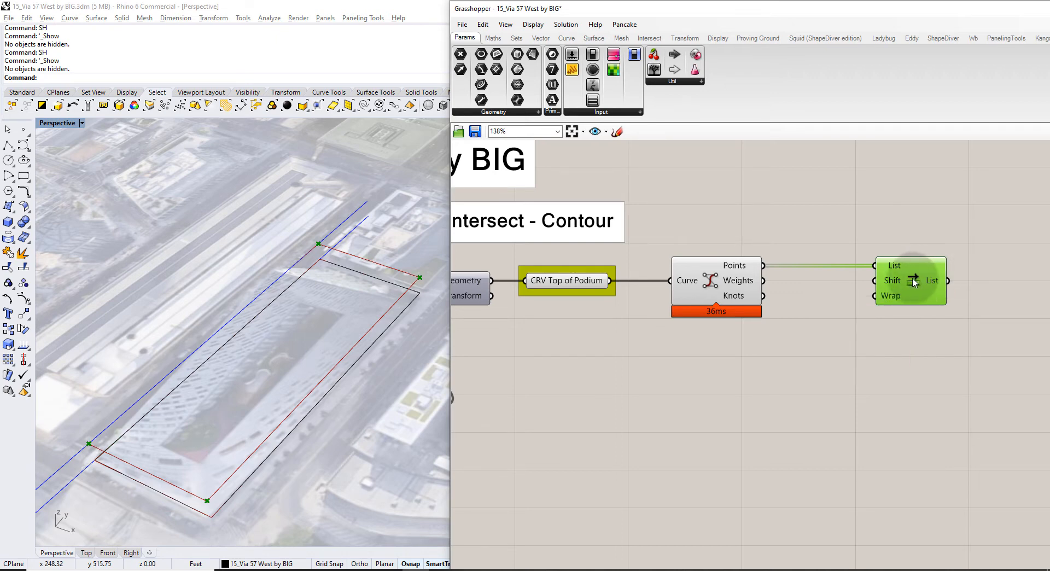
{"action": "mouse_move", "coordinate": [885, 284]}
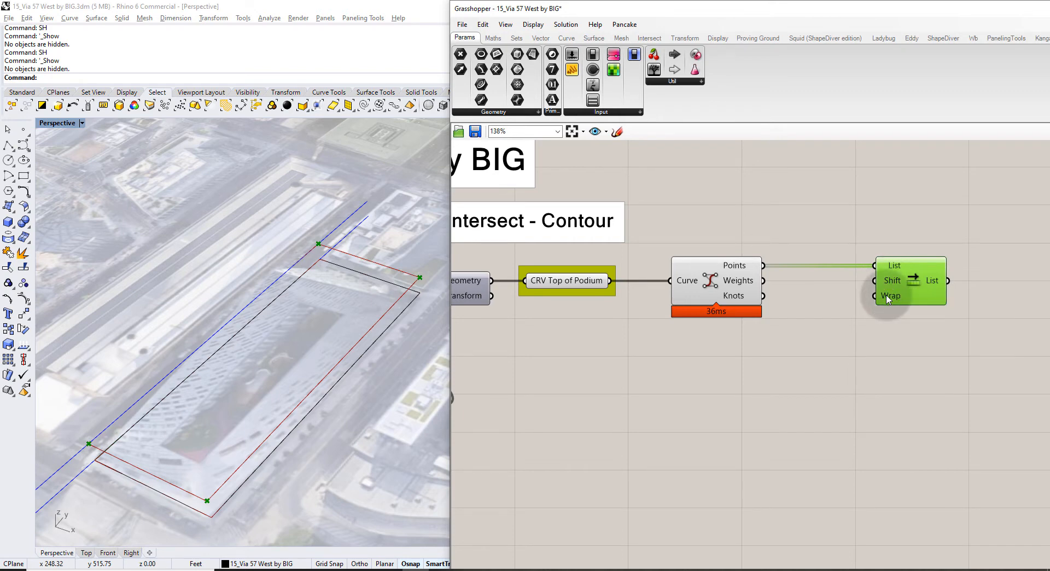
{"action": "right_click", "coordinate": [892, 295]}
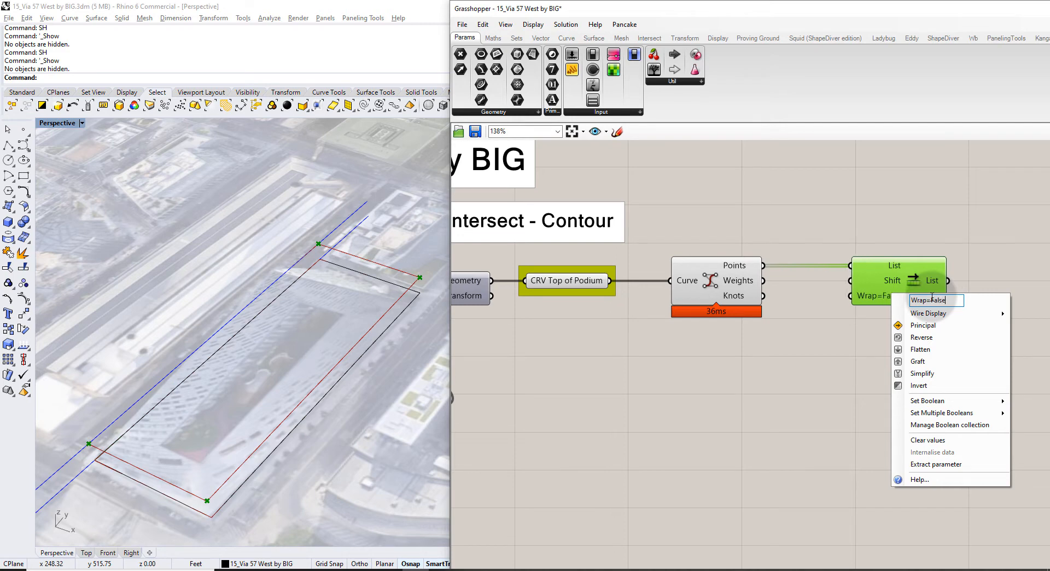
{"action": "key", "text": "Return"}
{"action": "left_click", "coordinate": [928, 326]}
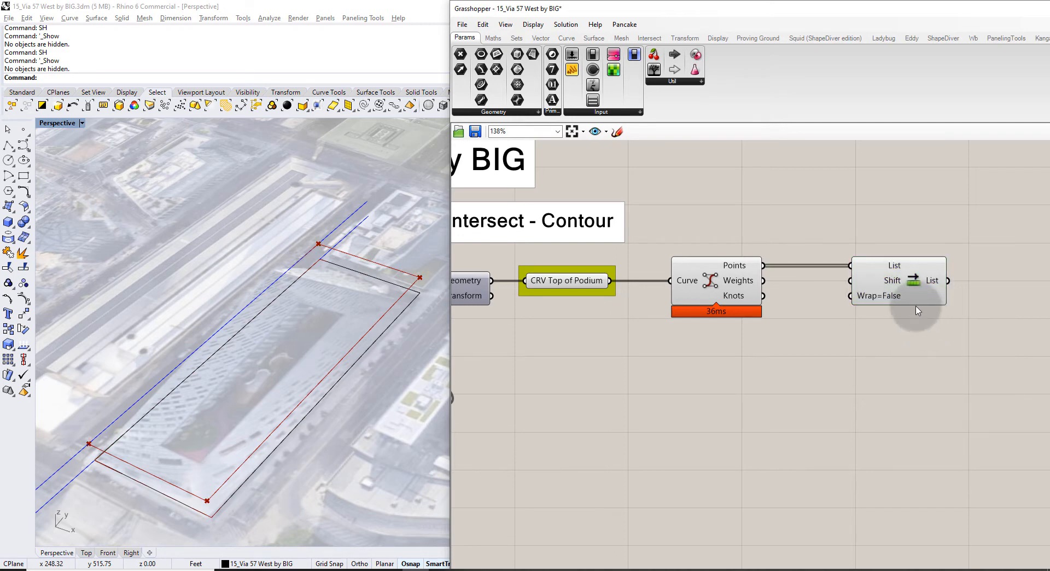
Tidy the layout and add a Point List component fed by the shifted points.
{"action": "right_click_drag", "start_coordinate": [916, 309], "coordinate": [837, 310]}
{"action": "left_click_drag", "start_coordinate": [815, 293], "coordinate": [760, 293]}
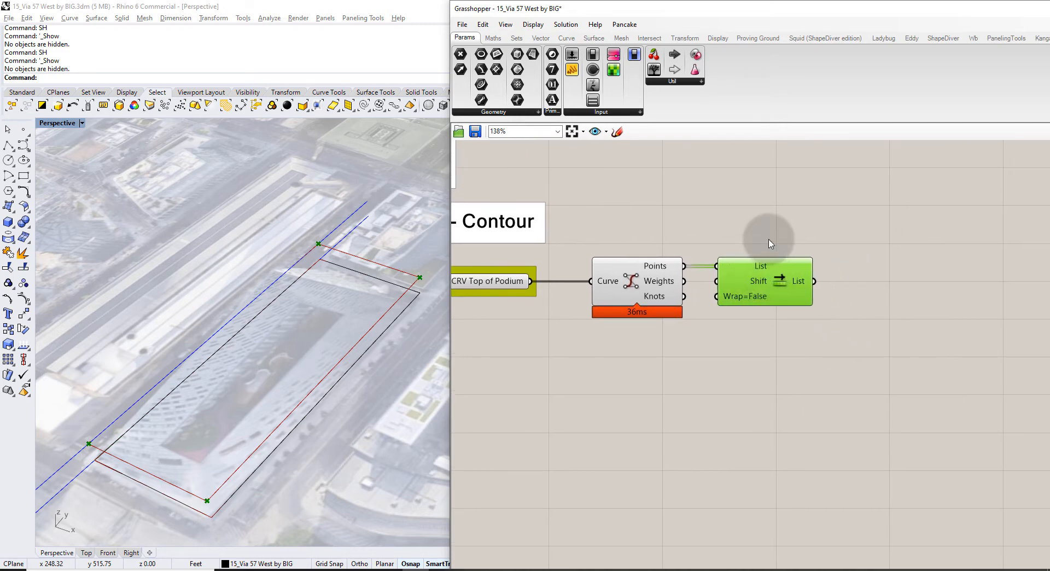
{"action": "left_click", "coordinate": [761, 234]}
{"action": "left_click", "coordinate": [647, 282]}
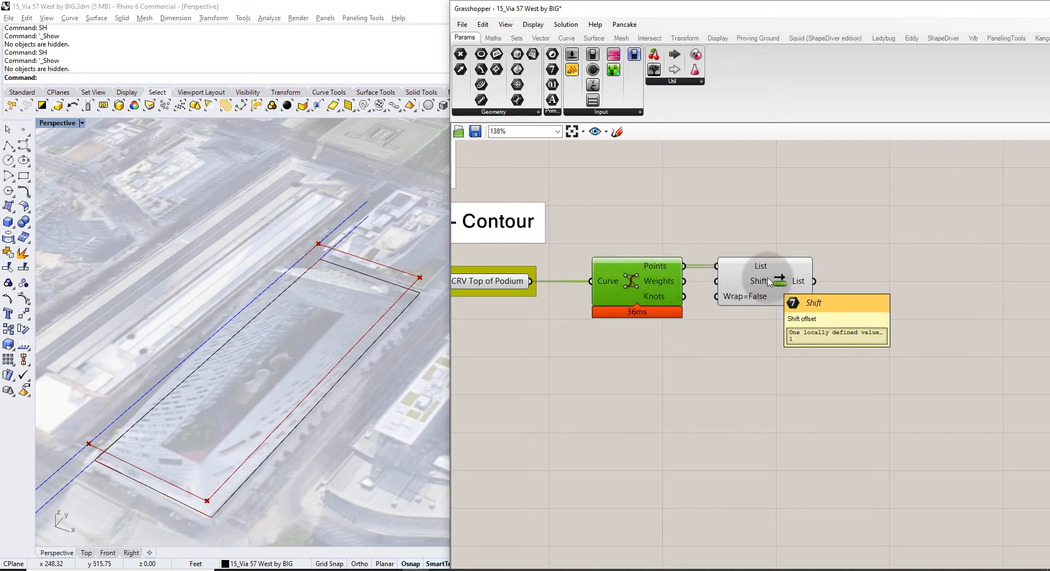
{"action": "left_click", "coordinate": [800, 277]}
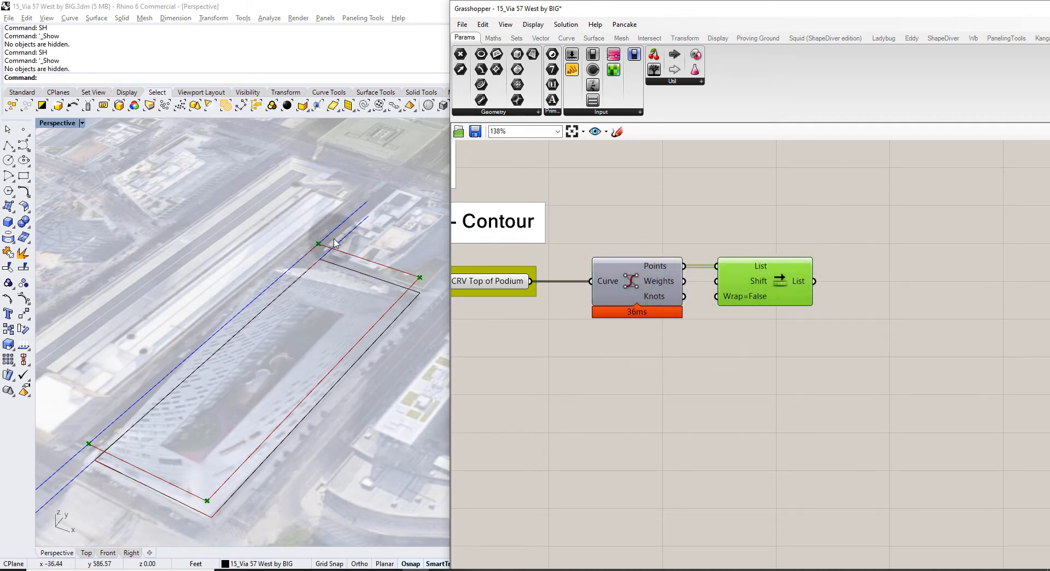
{"action": "left_click", "coordinate": [800, 372]}
{"action": "right_click_drag", "start_coordinate": [834, 345], "coordinate": [803, 338]}
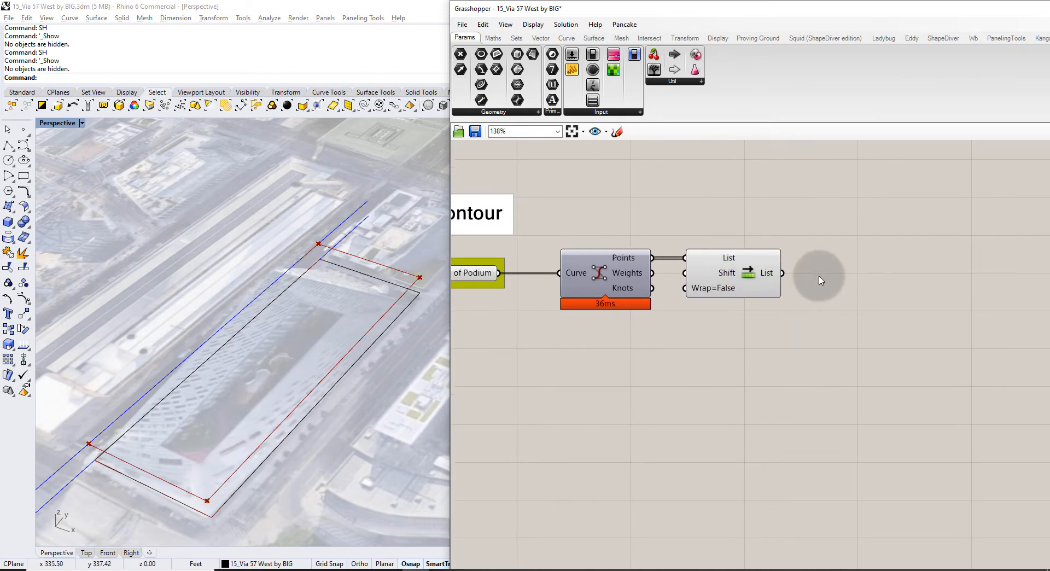
{"action": "double_click", "coordinate": [819, 276]}
{"action": "type", "text": "point list"}
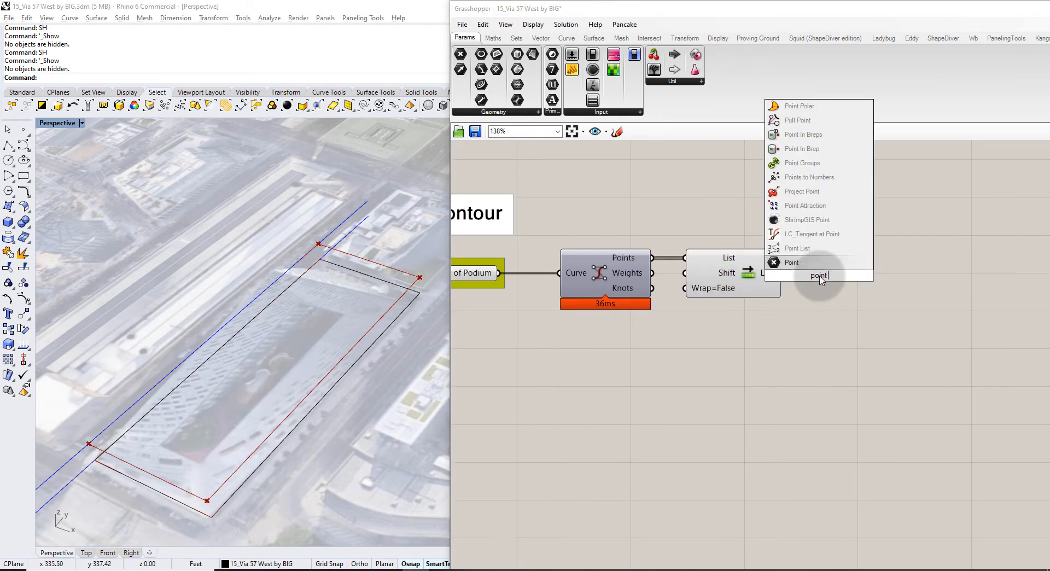
{"action": "key", "text": "Return"}
{"action": "left_click_drag", "start_coordinate": [820, 280], "coordinate": [853, 295]}
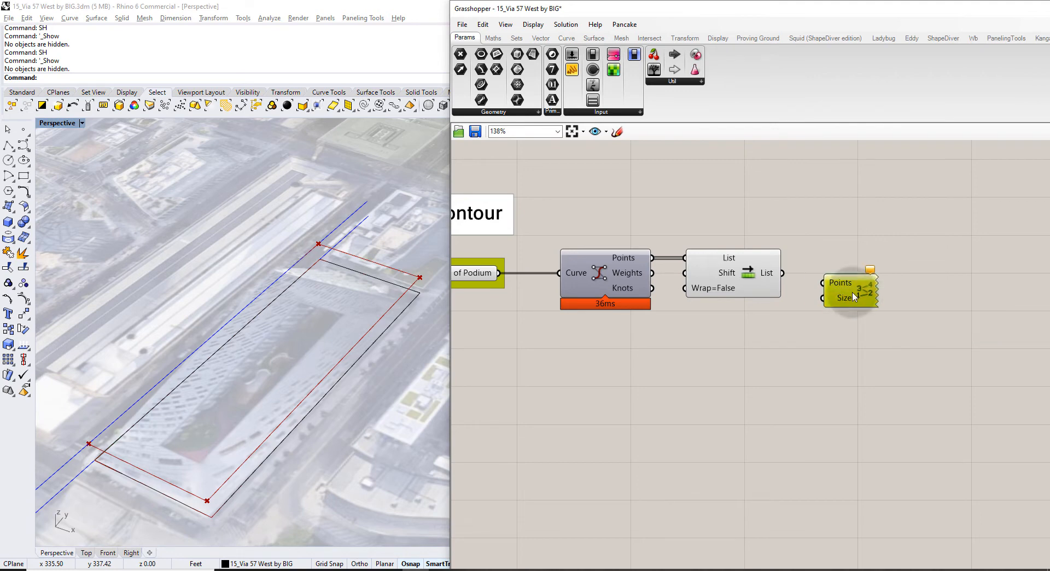
{"action": "left_click_drag", "start_coordinate": [783, 273], "coordinate": [853, 275]}
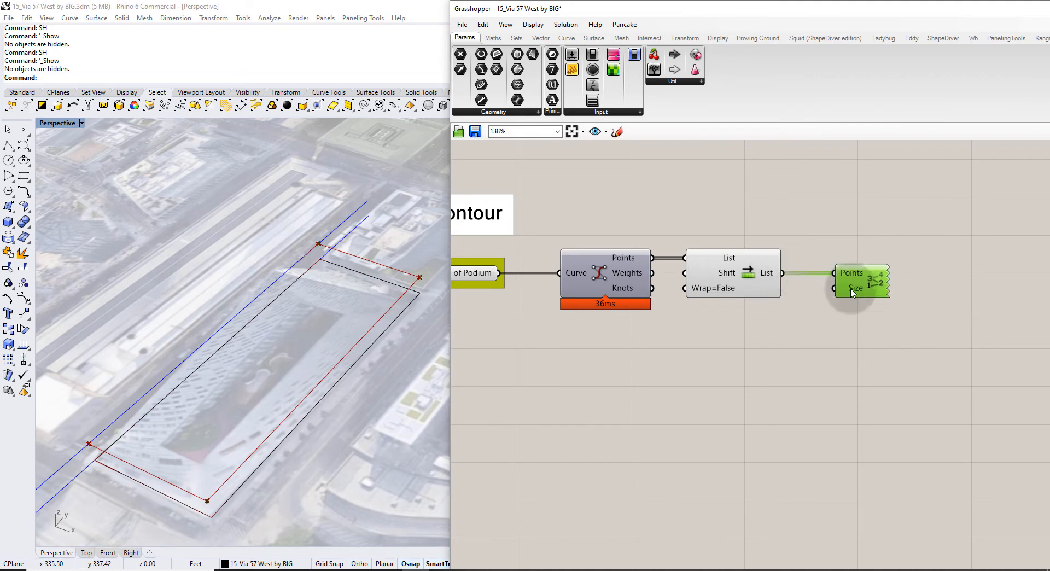
Drive Point List's Size with a slider set to 51 and view corner labels 0–3.
{"action": "left_click", "coordinate": [849, 318]}
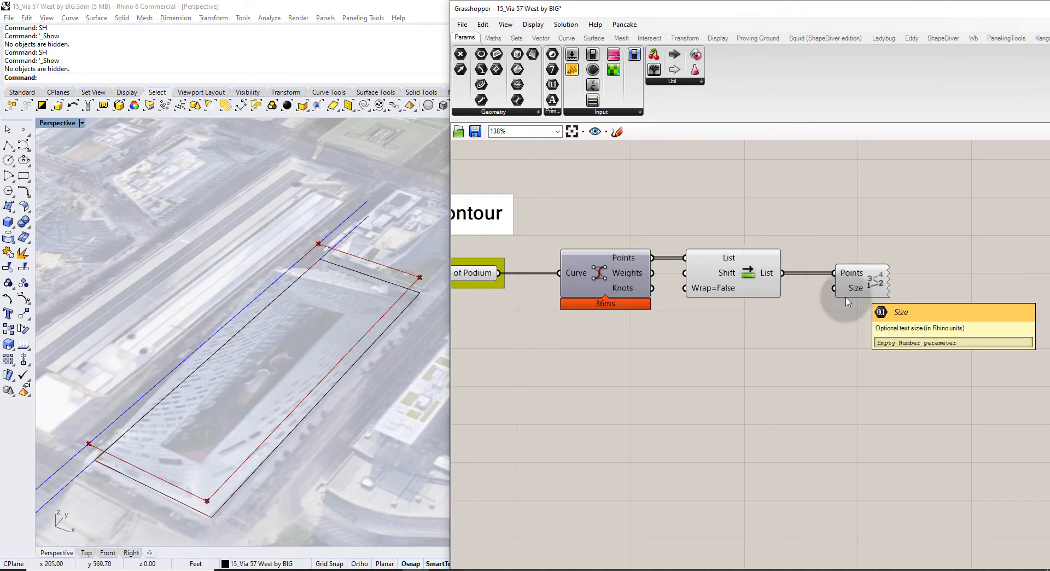
{"action": "double_click", "coordinate": [754, 375]}
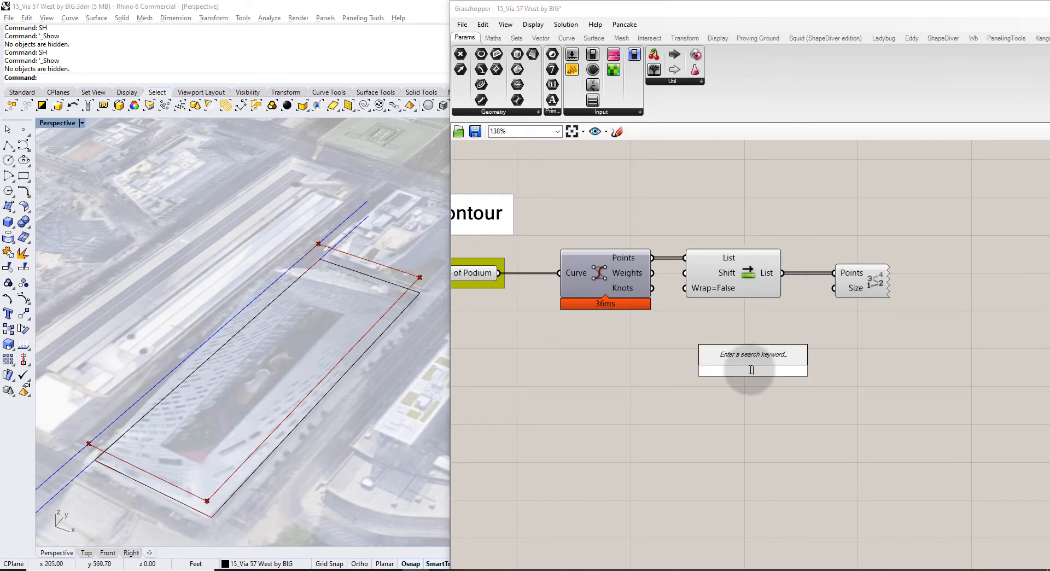
{"action": "type", "text": "12"}
{"action": "key", "text": "Return"}
{"action": "left_click_drag", "start_coordinate": [831, 370], "coordinate": [833, 288]}
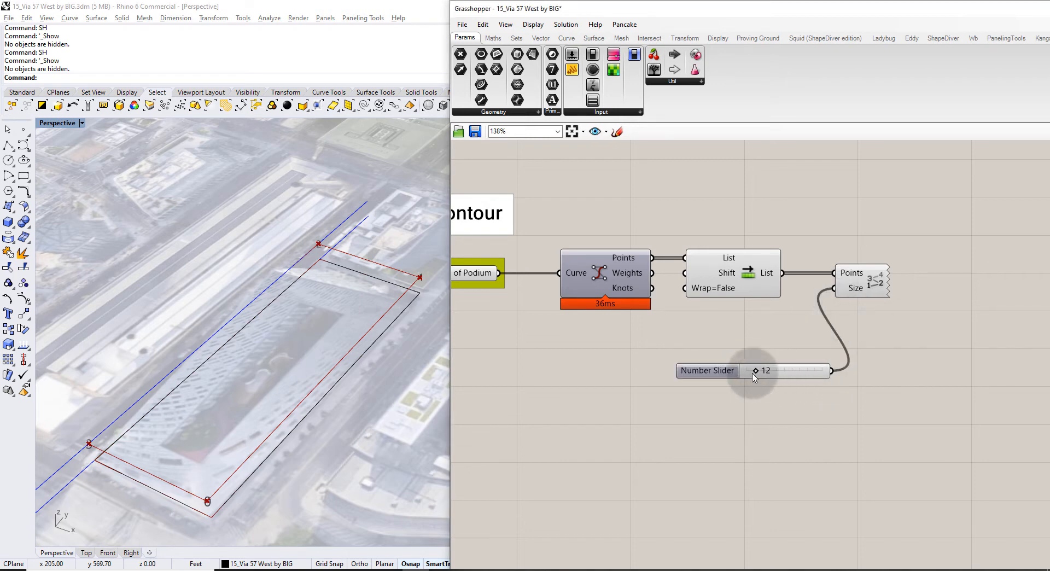
{"action": "left_click_drag", "start_coordinate": [757, 372], "coordinate": [785, 370]}
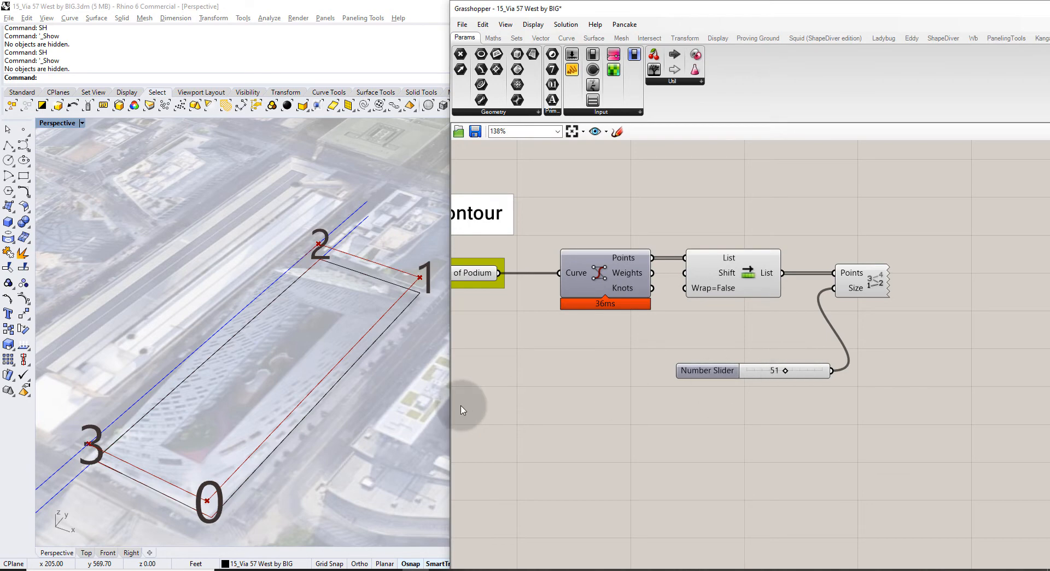
{"action": "scroll", "coordinate": [226, 312], "scroll_direction": "down", "scroll_amount": 2}
{"action": "right_click_drag", "start_coordinate": [226, 313], "coordinate": [275, 289]}
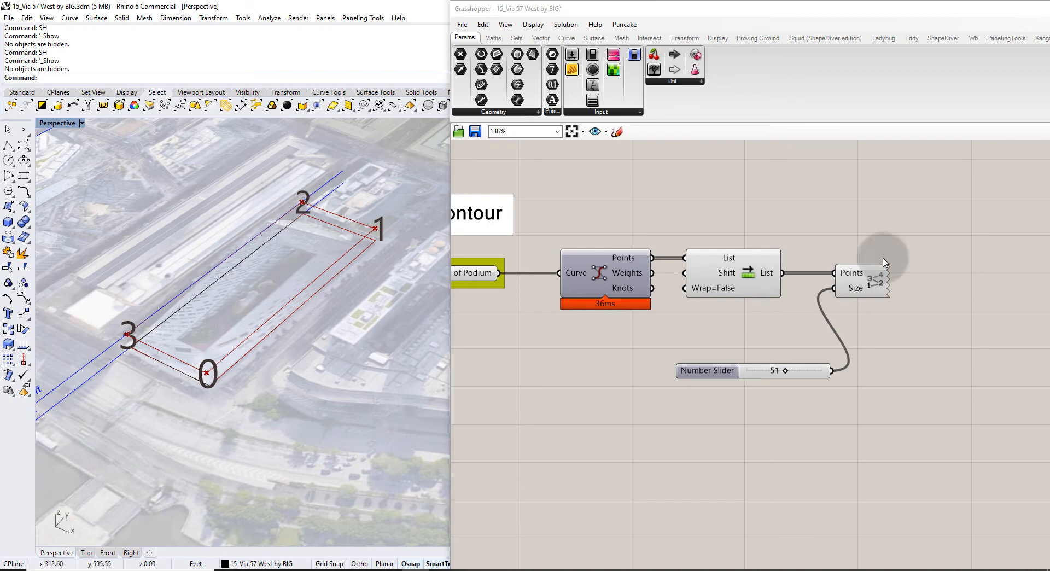
{"action": "right_click_drag", "start_coordinate": [945, 256], "coordinate": [793, 247]}
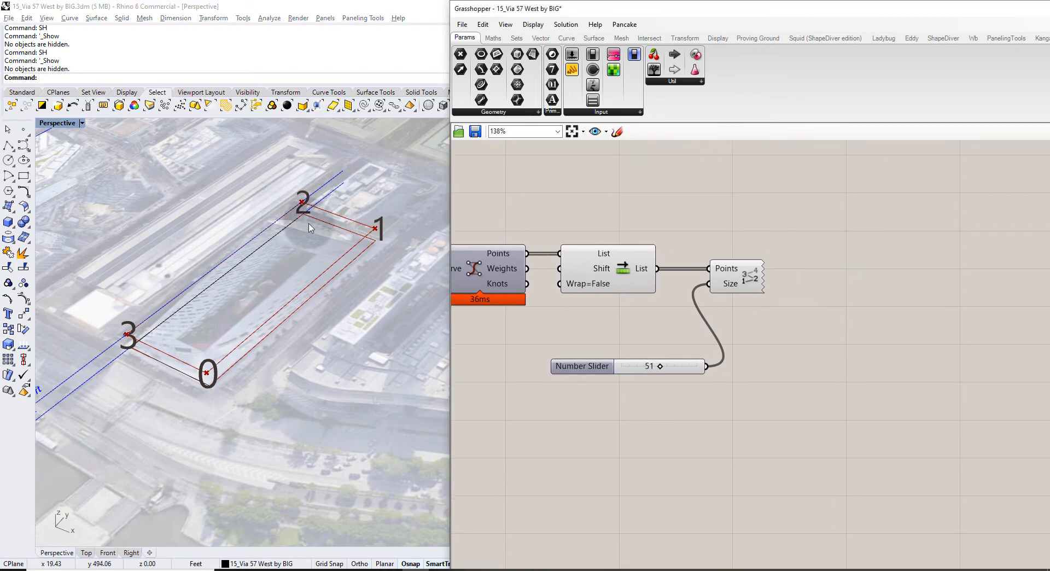
Add a List Item component fed by the shifted podium points.
{"action": "double_click", "coordinate": [840, 263]}
{"action": "type", "text": "list item"}
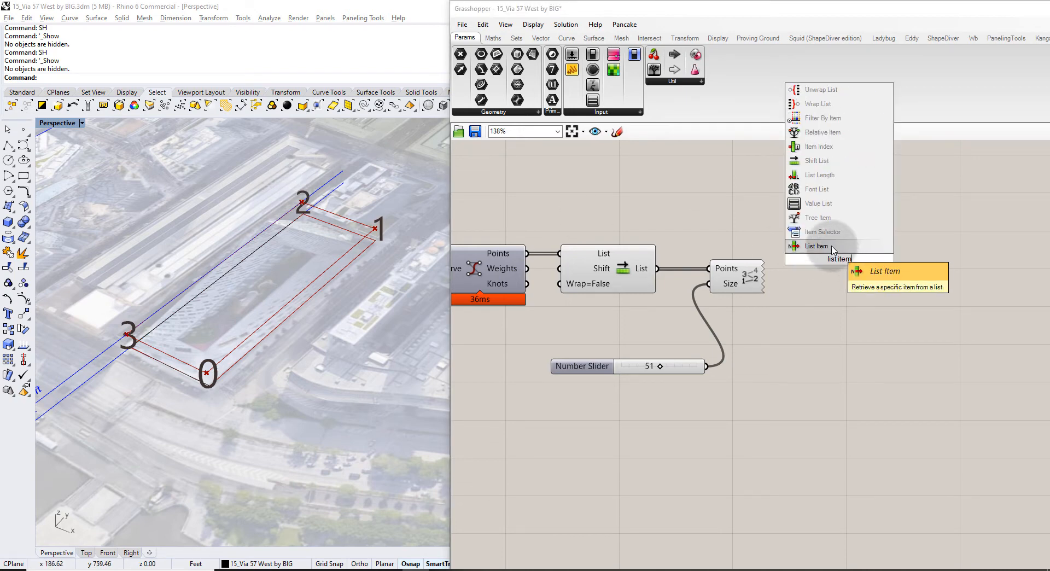
{"action": "left_click", "coordinate": [820, 246]}
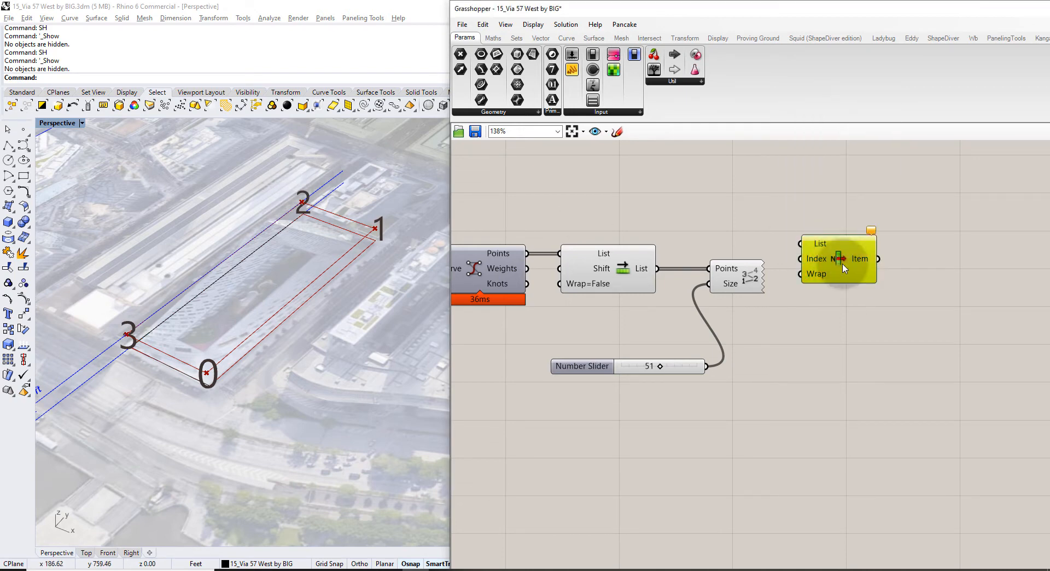
{"action": "left_click_drag", "start_coordinate": [837, 258], "coordinate": [863, 272]}
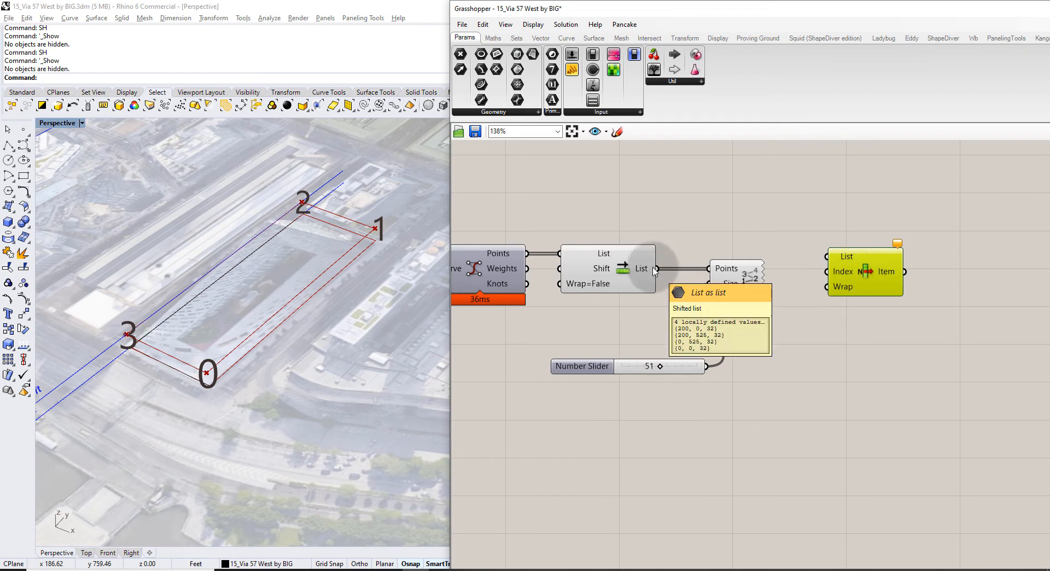
{"action": "left_click_drag", "start_coordinate": [655, 268], "coordinate": [920, 239]}
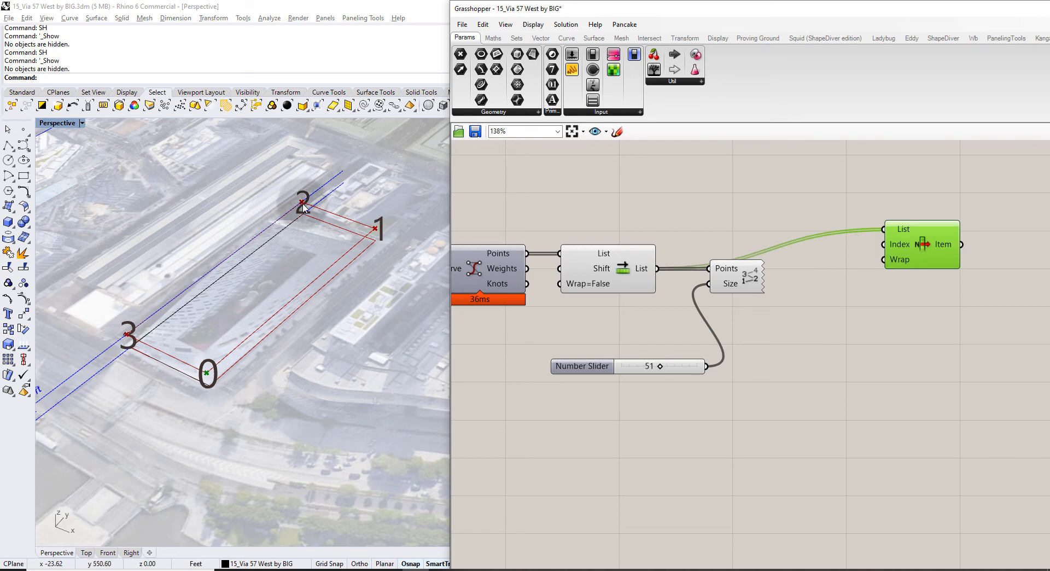
Feed a panel holding 2 into List Item's Index input.
{"action": "left_click", "coordinate": [812, 263]}
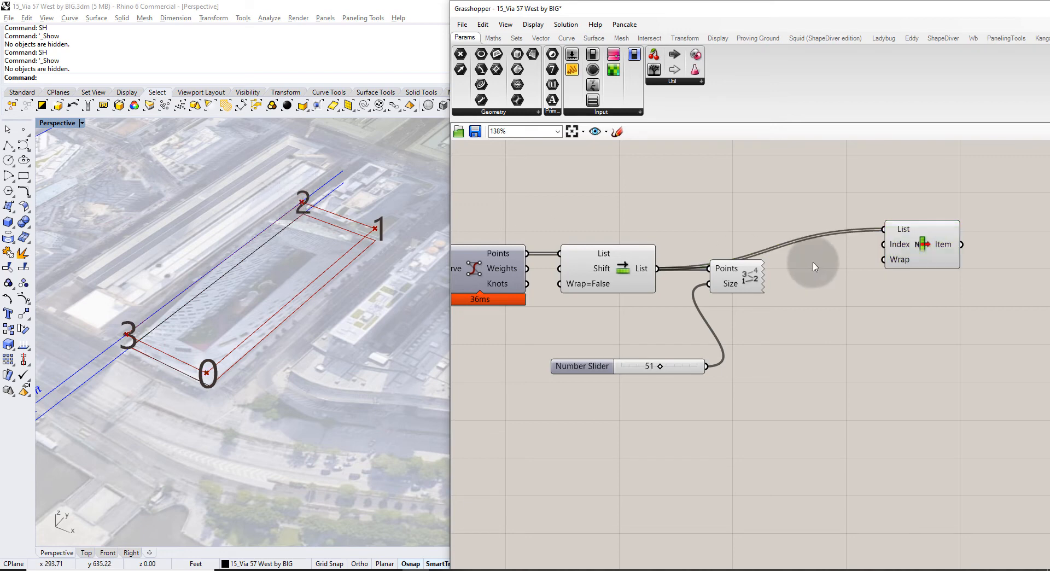
{"action": "double_click", "coordinate": [832, 266]}
{"action": "type", "text": "\""}
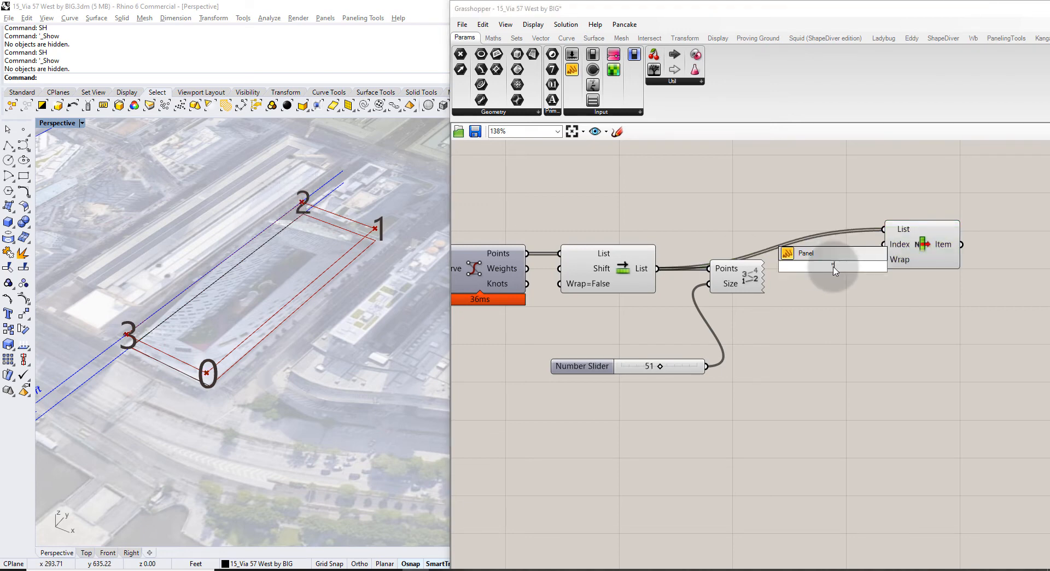
{"action": "left_click_drag", "start_coordinate": [849, 267], "coordinate": [812, 262]}
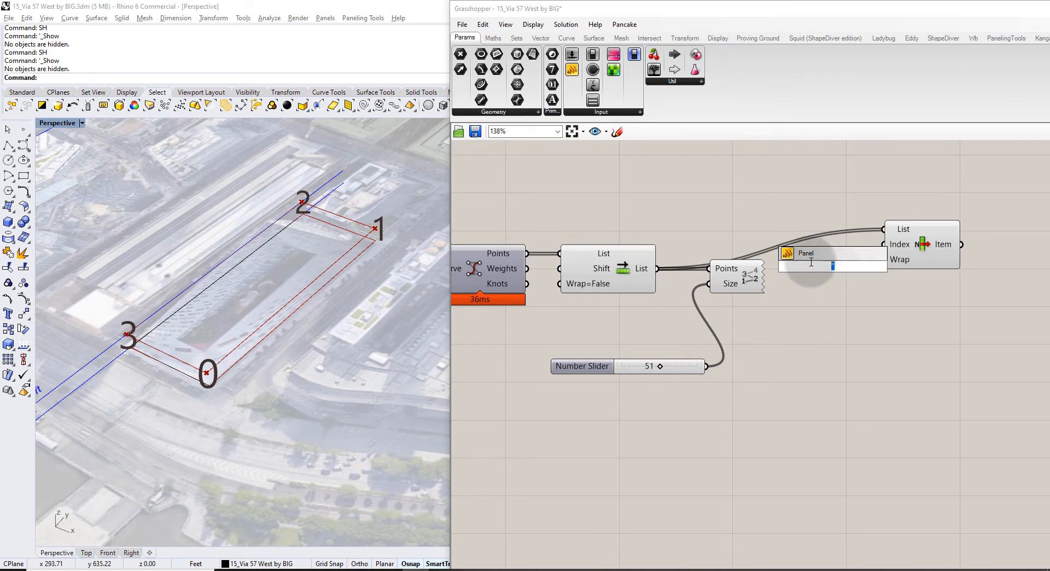
{"action": "double_click", "coordinate": [837, 293]}
{"action": "type", "text": "\"2"}
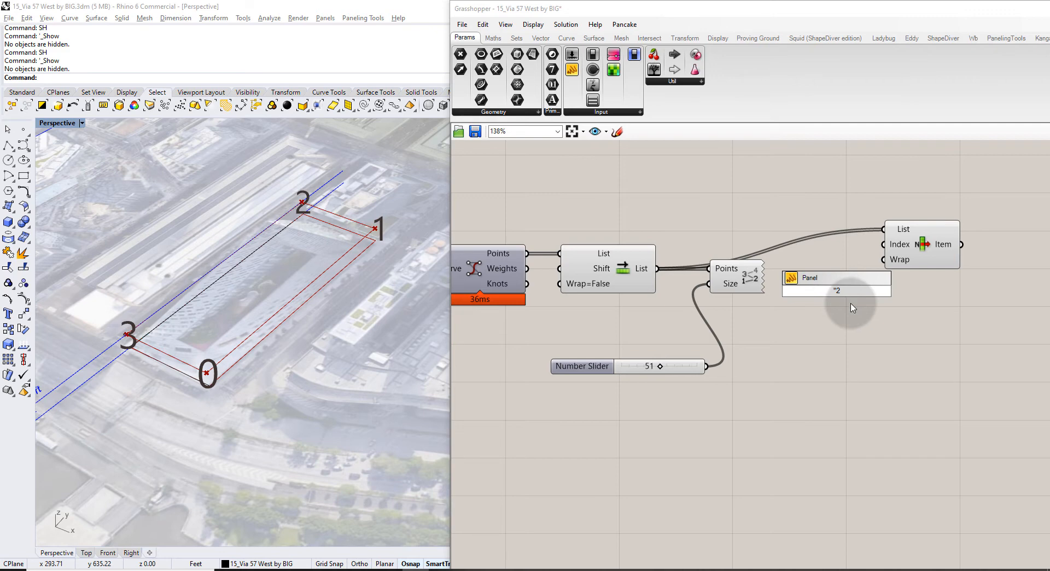
{"action": "key", "text": "Return"}
{"action": "left_click_drag", "start_coordinate": [849, 291], "coordinate": [884, 244]}
{"action": "left_click", "coordinate": [920, 241]}
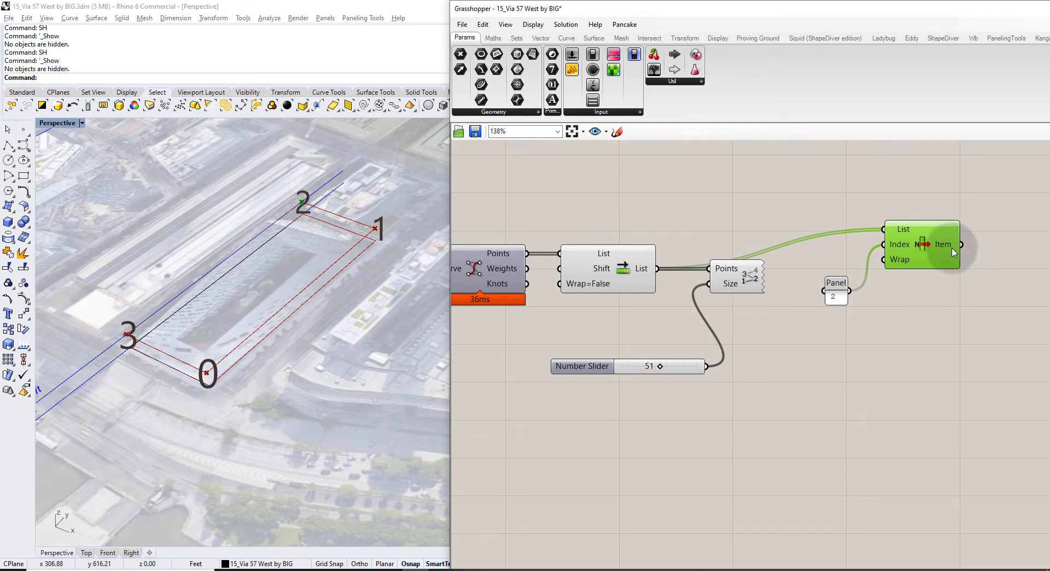
Add a point parameter that receives List Item's picked item.
{"action": "right_click_drag", "start_coordinate": [960, 246], "coordinate": [738, 289]}
{"action": "left_click", "coordinate": [799, 288]}
{"action": "double_click", "coordinate": [799, 291]}
{"action": "type", "text": "point"}
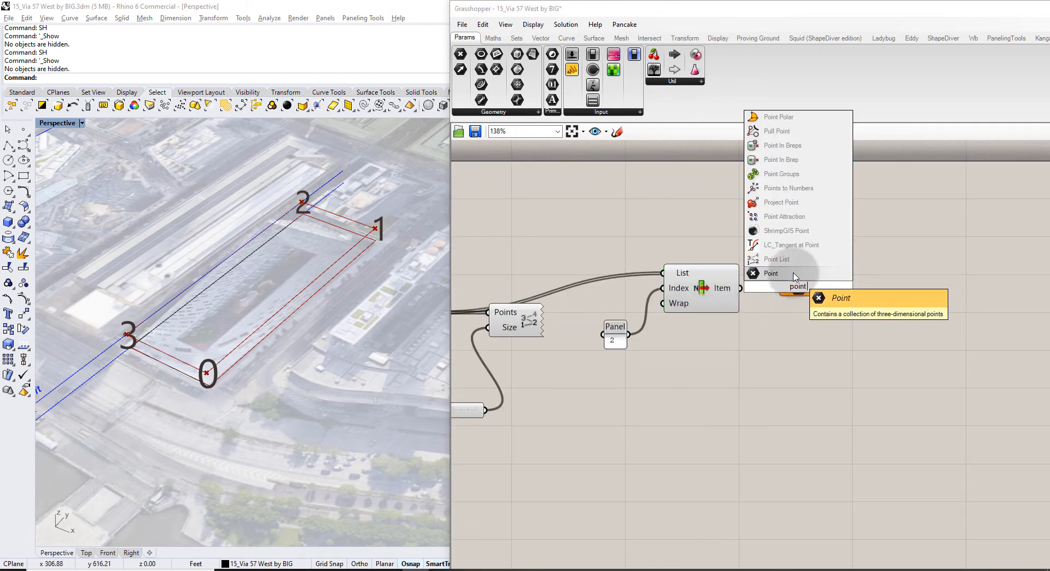
{"action": "left_click", "coordinate": [790, 273]}
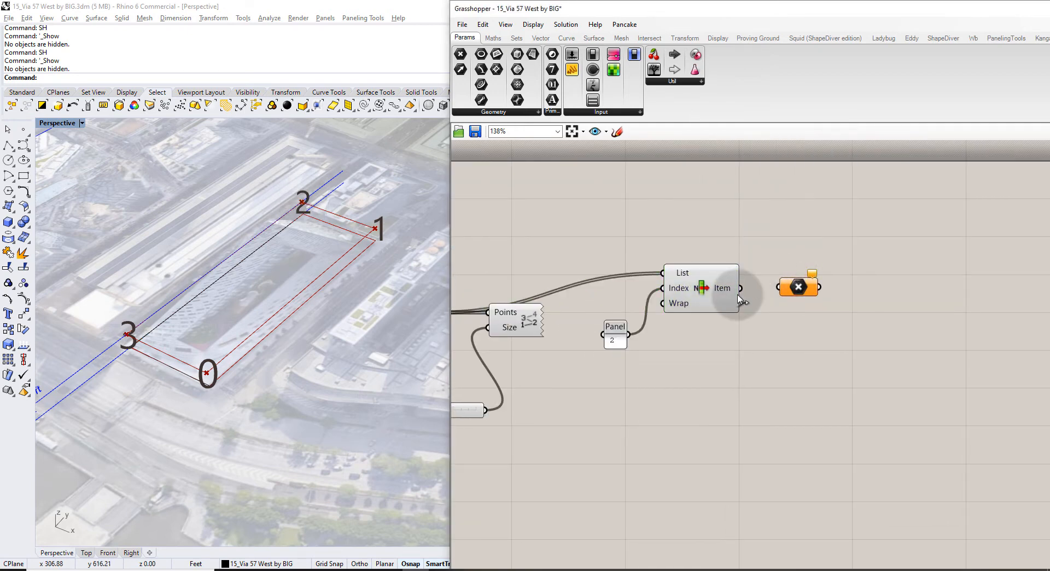
{"action": "left_click_drag", "start_coordinate": [740, 289], "coordinate": [778, 287]}
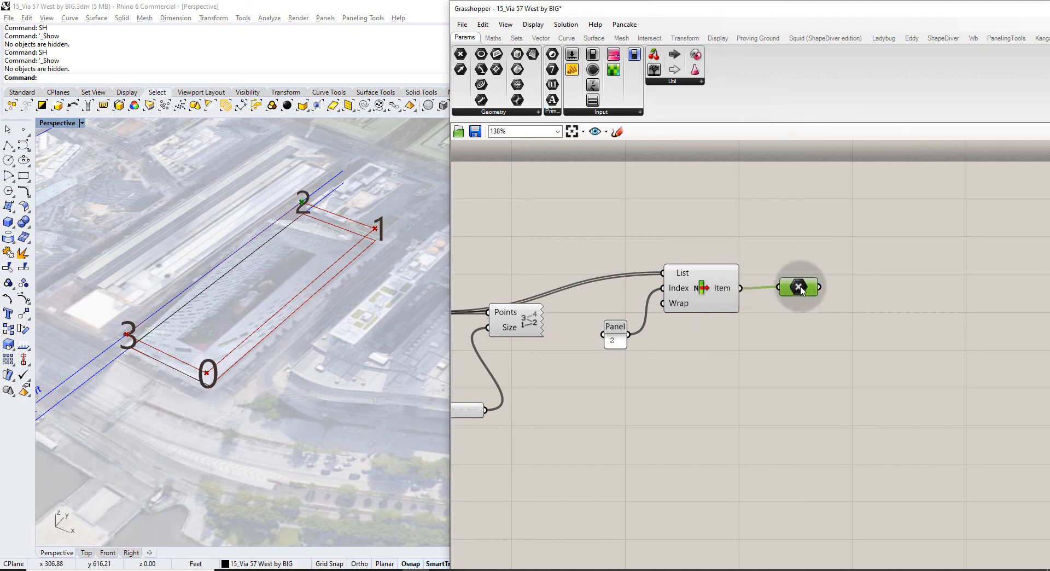
Rename the new point parameter 'PT: High Corner Point on Podium' and preview corner 2 in Rhino.
{"action": "right_click", "coordinate": [794, 291]}
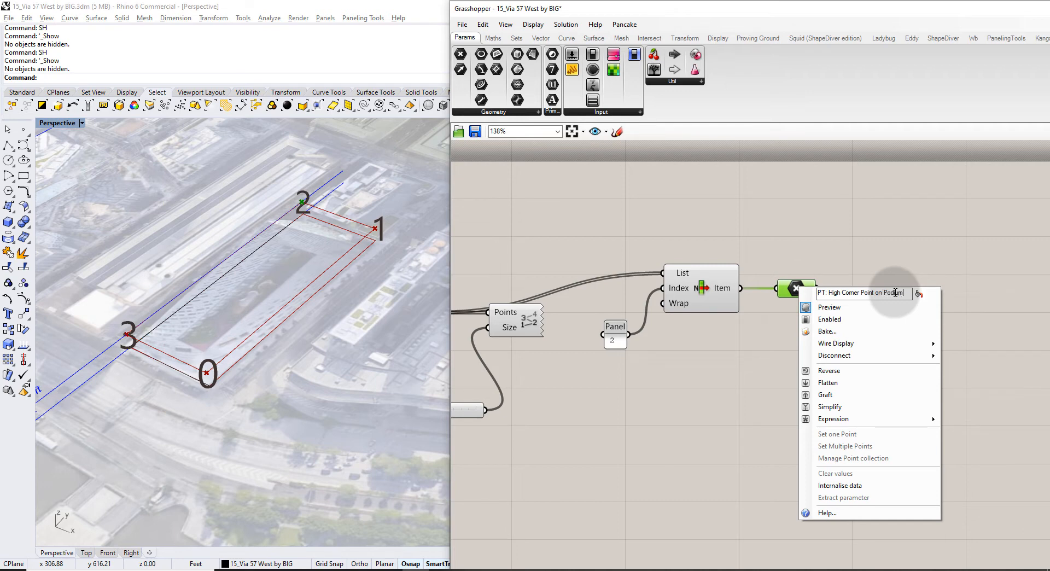
{"action": "key", "text": "Return"}
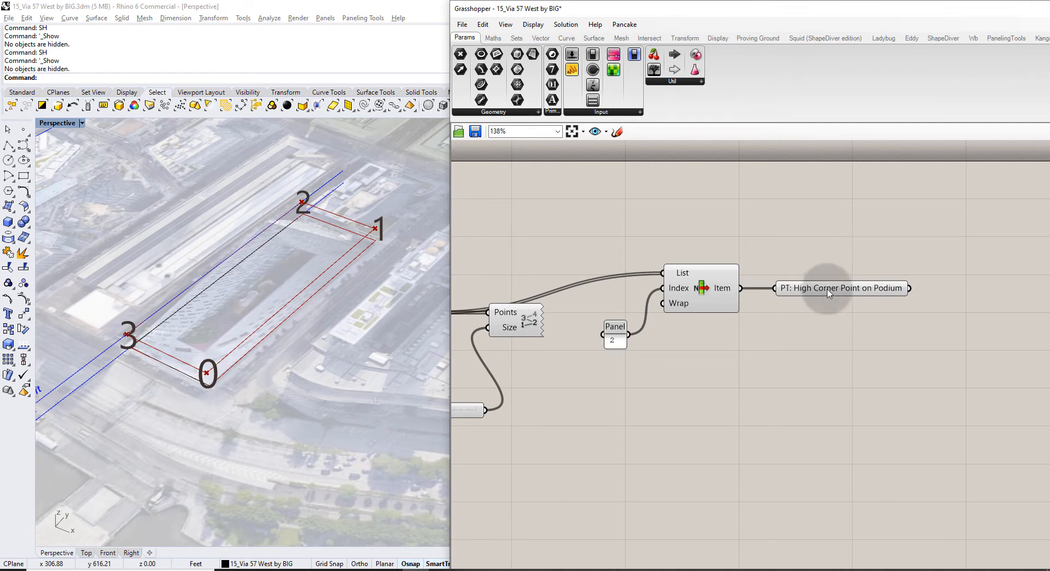
{"action": "right_click_drag", "start_coordinate": [809, 286], "coordinate": [722, 307]}
{"action": "left_click", "coordinate": [595, 316]}
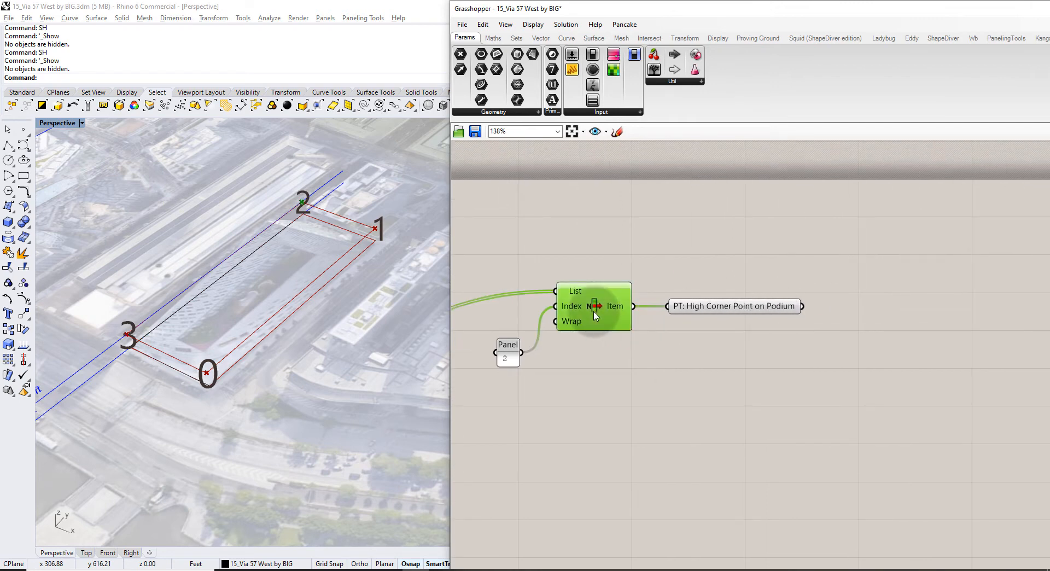
{"action": "left_click", "coordinate": [601, 241]}
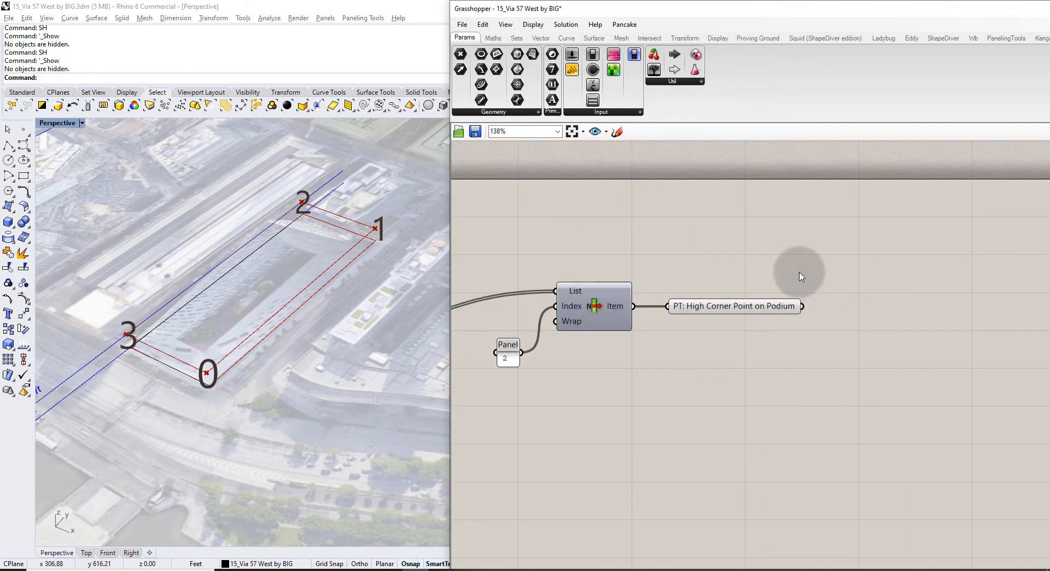
{"action": "right_click_drag", "start_coordinate": [788, 270], "coordinate": [721, 255]}
{"action": "left_click", "coordinate": [300, 201]}
{"action": "scroll", "coordinate": [308, 241], "scroll_direction": "down", "scroll_amount": 2}
{"action": "right_click_drag", "start_coordinate": [309, 241], "coordinate": [307, 263], "text": "shift"}
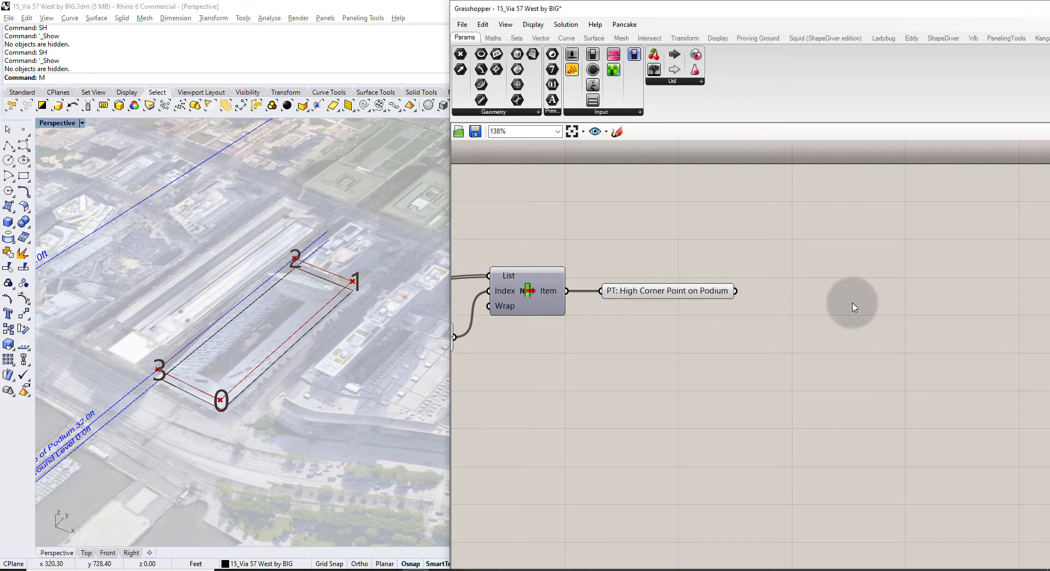
Add a Move component and wire a Unit Z vector into its Motion input.
{"action": "double_click", "coordinate": [837, 293]}
{"action": "type", "text": "move"}
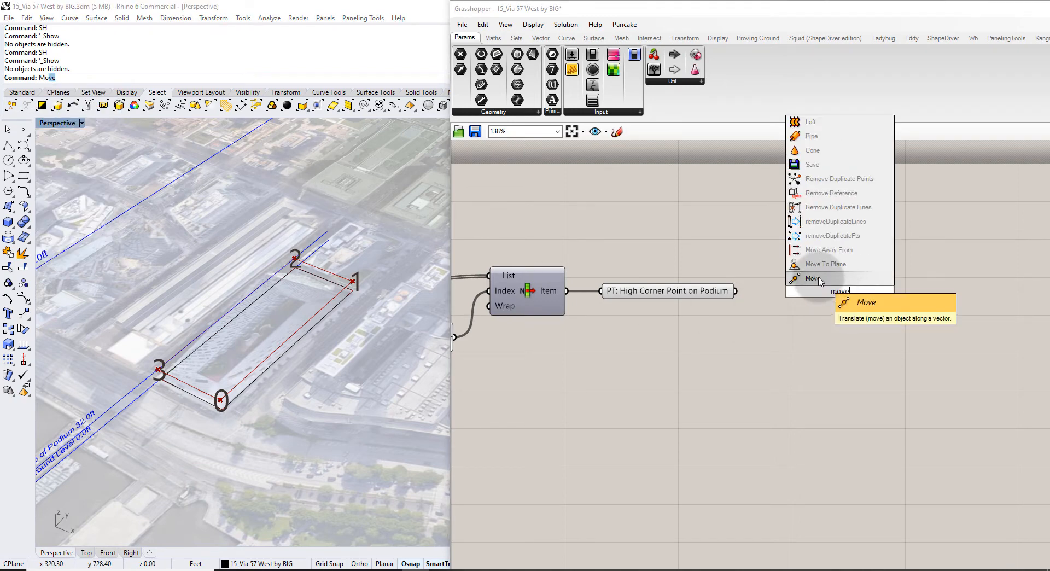
{"action": "left_click", "coordinate": [819, 280]}
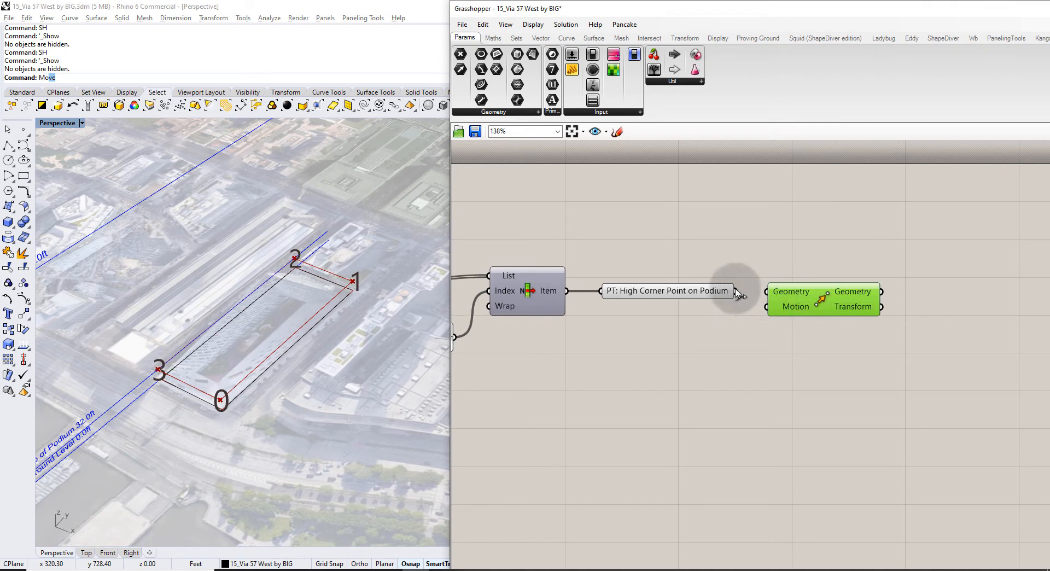
{"action": "double_click", "coordinate": [710, 359]}
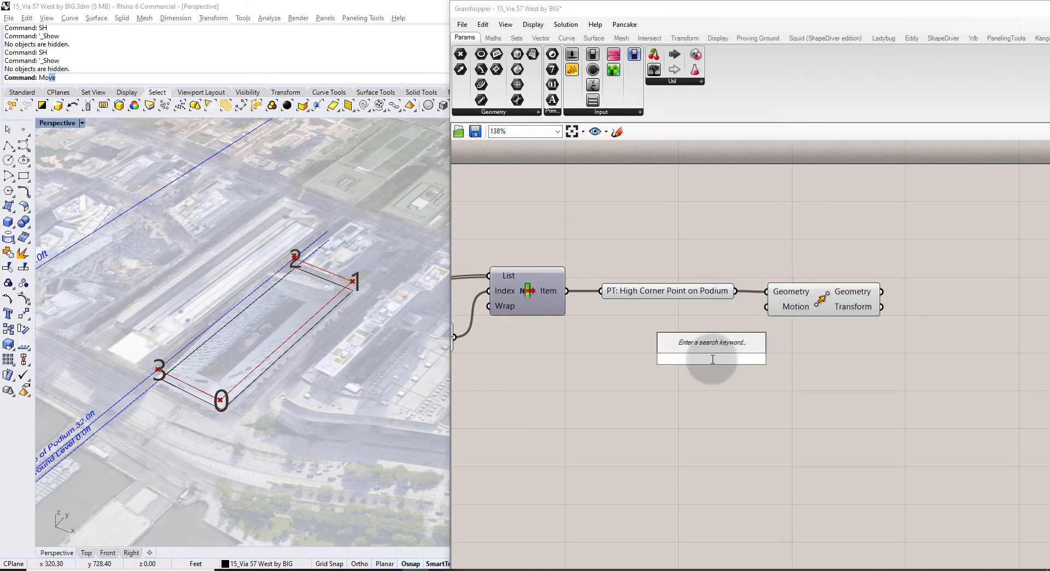
{"action": "type", "text": "z"}
{"action": "left_click", "coordinate": [731, 346]}
{"action": "left_click_drag", "start_coordinate": [763, 358], "coordinate": [766, 306]}
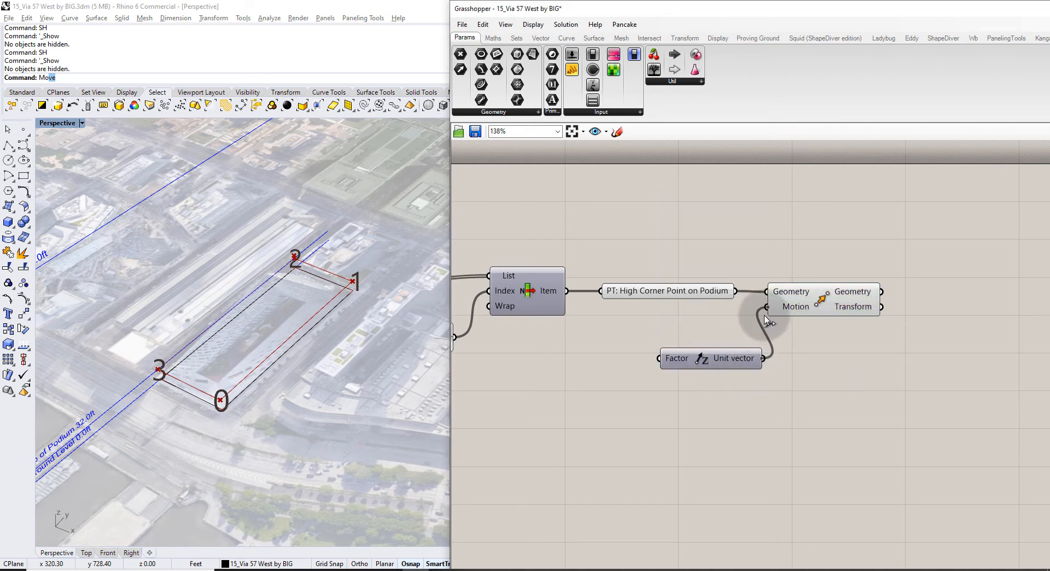
{"action": "scroll", "coordinate": [217, 241], "scroll_direction": "down", "scroll_amount": 2}
{"action": "right_click_drag", "start_coordinate": [215, 242], "coordinate": [304, 320], "text": "shift"}
{"action": "right_click_drag", "start_coordinate": [304, 320], "coordinate": [303, 276]}
{"action": "scroll", "coordinate": [145, 241], "scroll_direction": "up", "scroll_amount": 3}
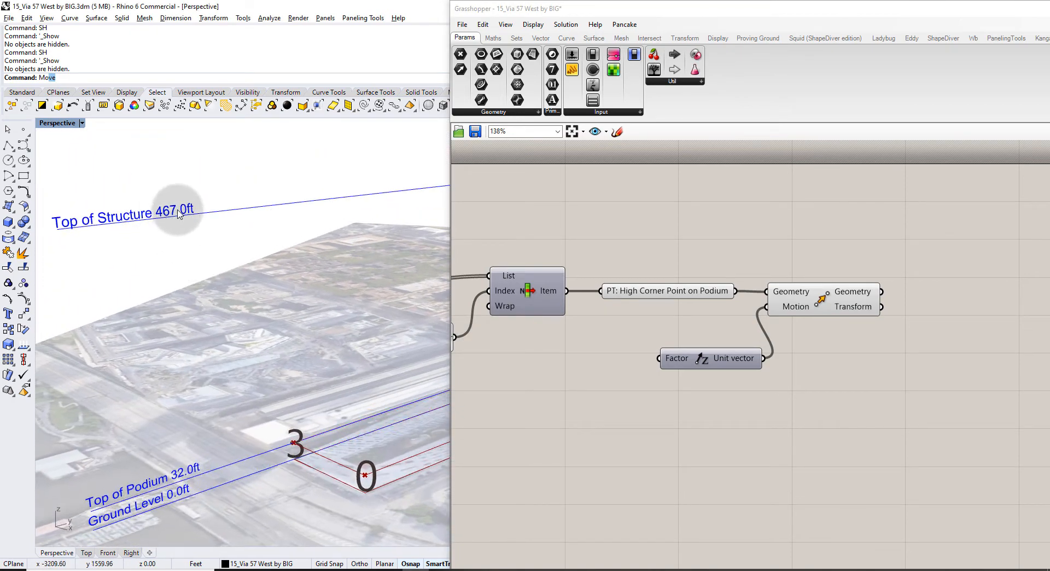
Drive Unit Z's Factor with a number slider set to 467 ft.
{"action": "double_click", "coordinate": [590, 394]}
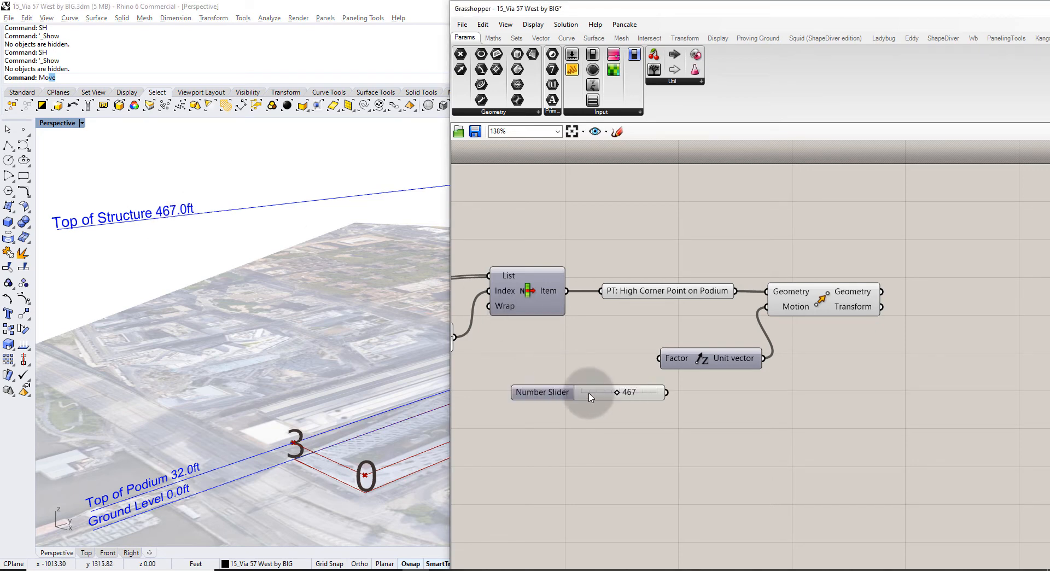
{"action": "key", "text": "Return"}
{"action": "left_click_drag", "start_coordinate": [636, 376], "coordinate": [659, 358]}
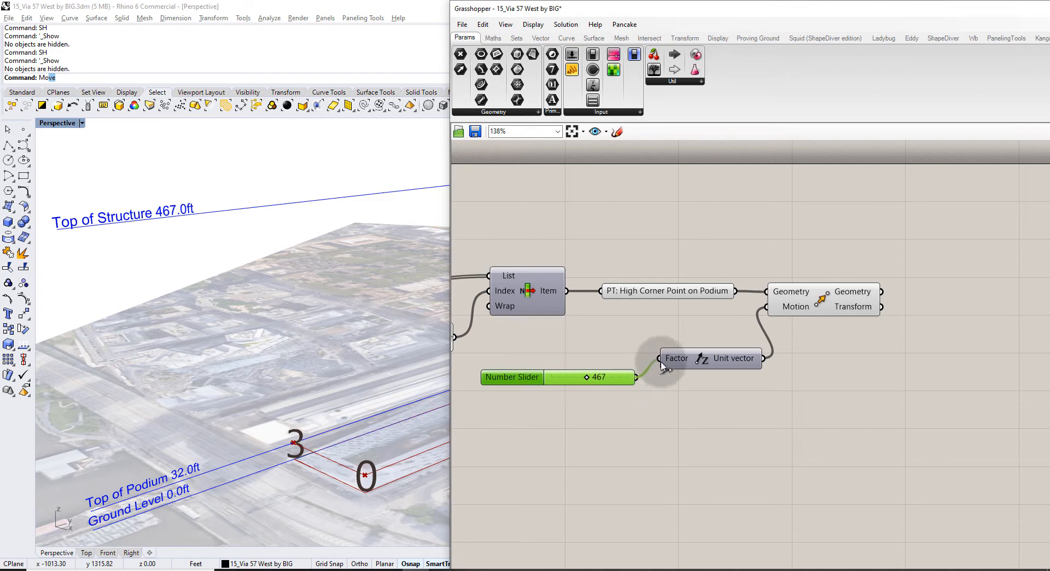
{"action": "left_click", "coordinate": [691, 394]}
{"action": "scroll", "coordinate": [226, 325], "scroll_direction": "down", "scroll_amount": 4}
{"action": "right_click_drag", "start_coordinate": [333, 298], "coordinate": [344, 275]}
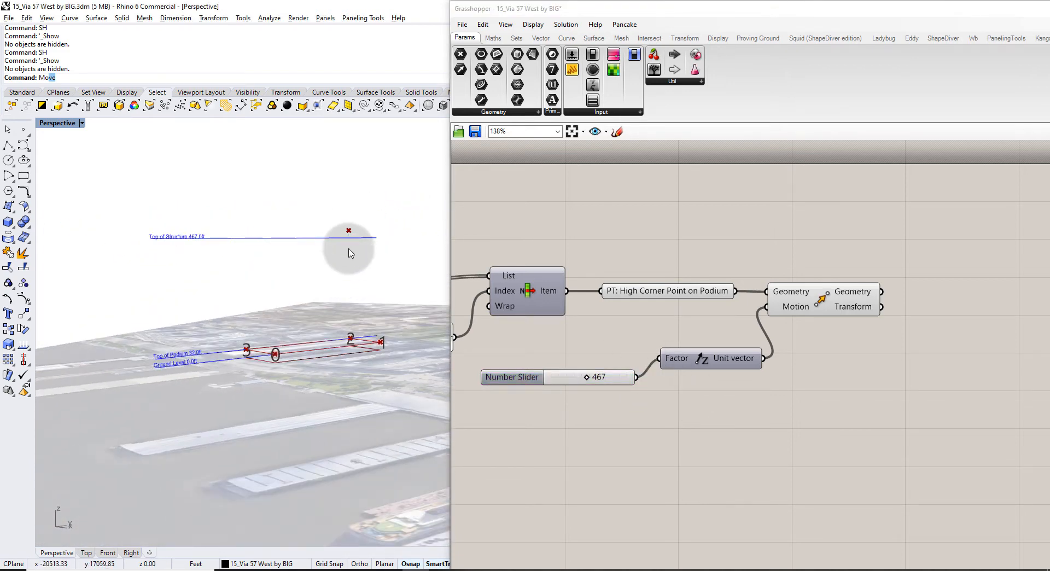
{"action": "scroll", "coordinate": [345, 338], "scroll_direction": "up", "scroll_amount": 5}
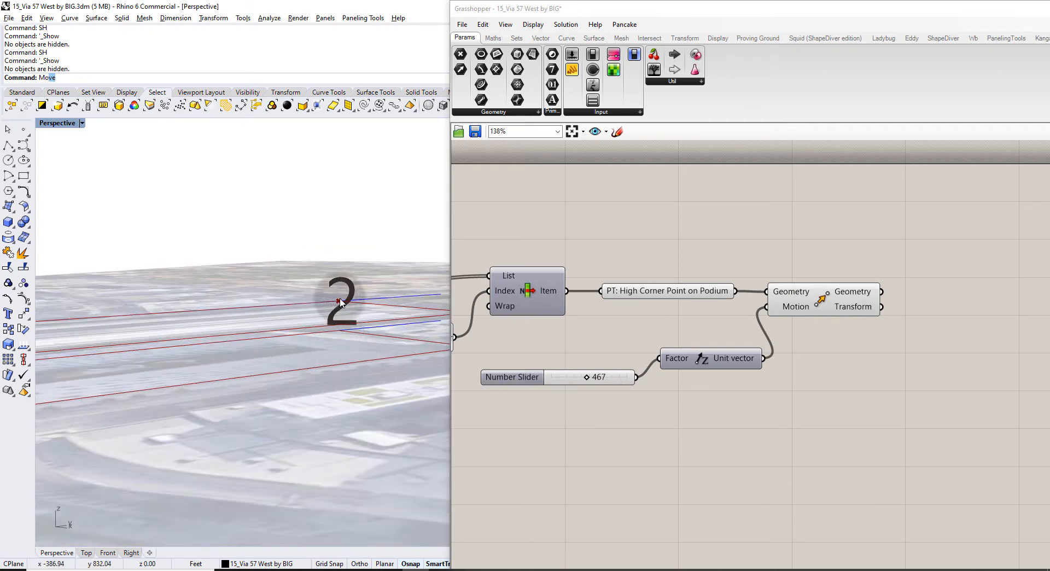
{"action": "scroll", "coordinate": [340, 302], "scroll_direction": "down", "scroll_amount": 5}
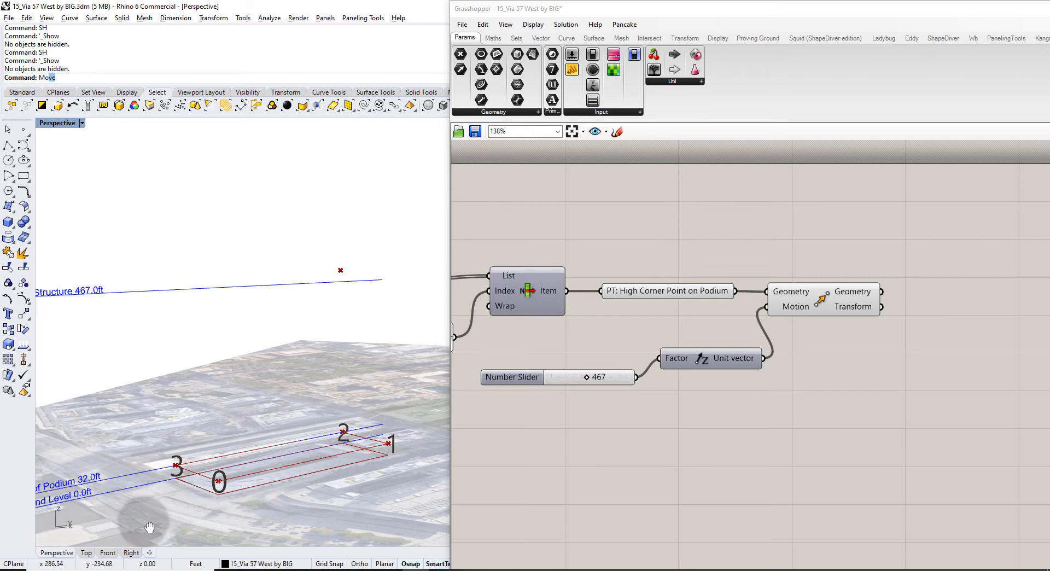
{"action": "right_click_drag", "start_coordinate": [143, 522], "coordinate": [209, 466], "text": "shift"}
{"action": "right_click_drag", "start_coordinate": [671, 387], "coordinate": [937, 337]}
{"action": "scroll", "coordinate": [938, 337], "scroll_direction": "down", "scroll_amount": 2}
{"action": "right_click_drag", "start_coordinate": [455, 344], "coordinate": [765, 334]}
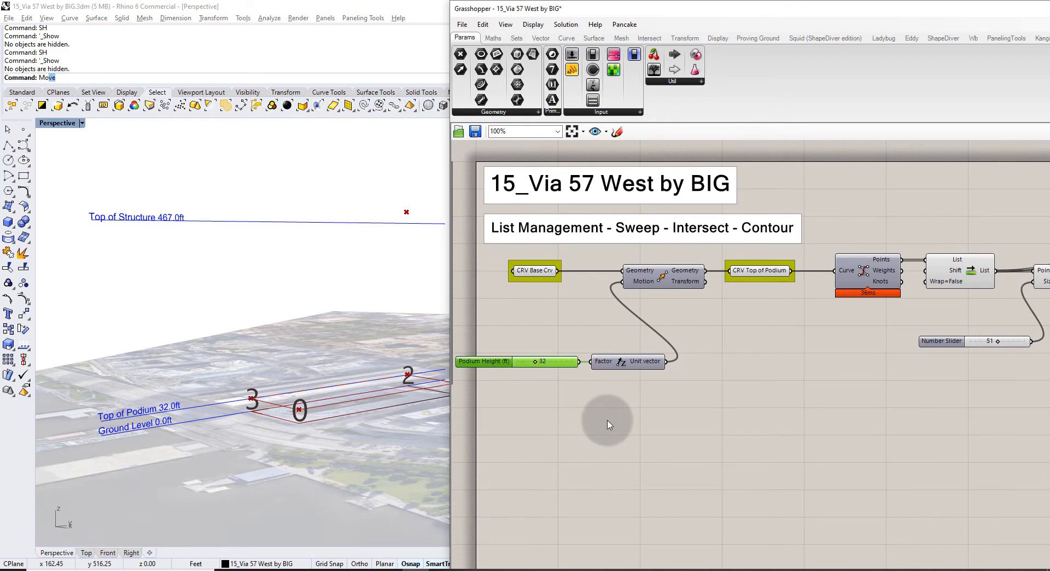
Rename the 467 slider 'Building Height (ft)' and set it to 518.
{"action": "right_click_drag", "start_coordinate": [836, 346], "coordinate": [621, 323]}
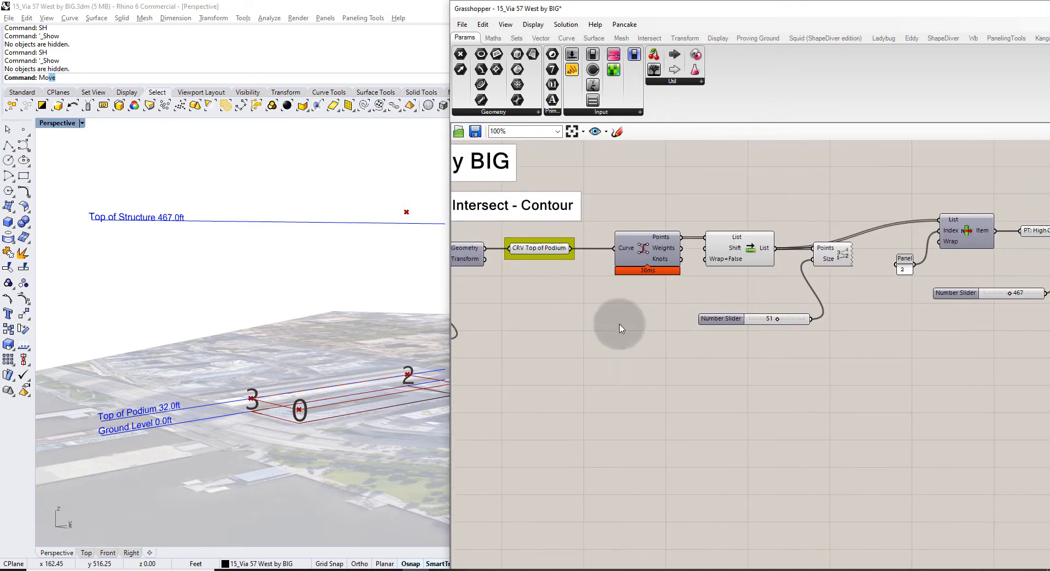
{"action": "right_click_drag", "start_coordinate": [886, 318], "coordinate": [733, 323]}
{"action": "scroll", "coordinate": [742, 322], "scroll_direction": "up", "scroll_amount": 2}
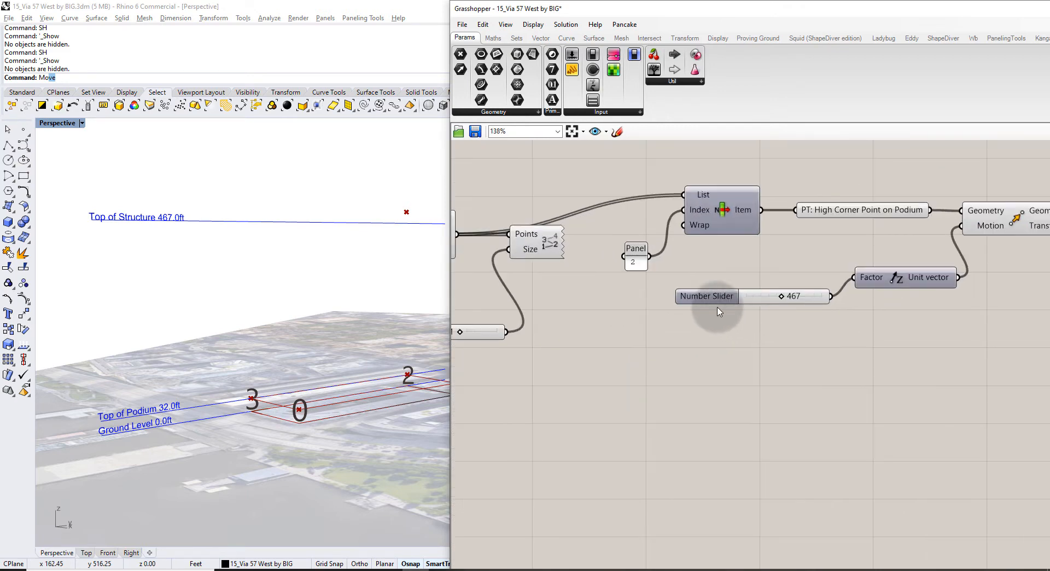
{"action": "left_click_drag", "start_coordinate": [718, 304], "coordinate": [670, 360]}
{"action": "left_click", "coordinate": [679, 393]}
{"action": "right_click", "coordinate": [668, 347]}
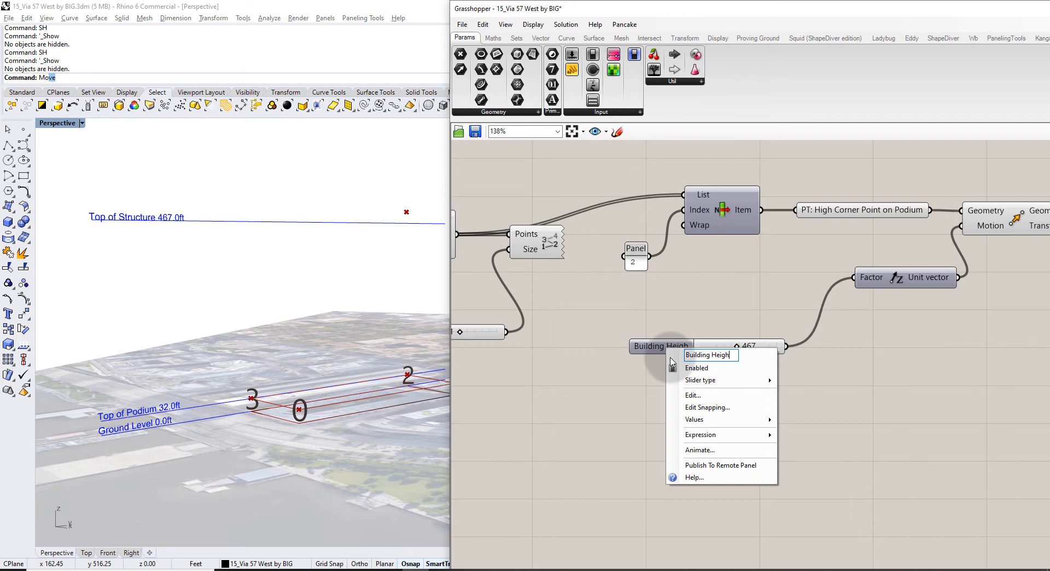
{"action": "key", "text": "Return"}
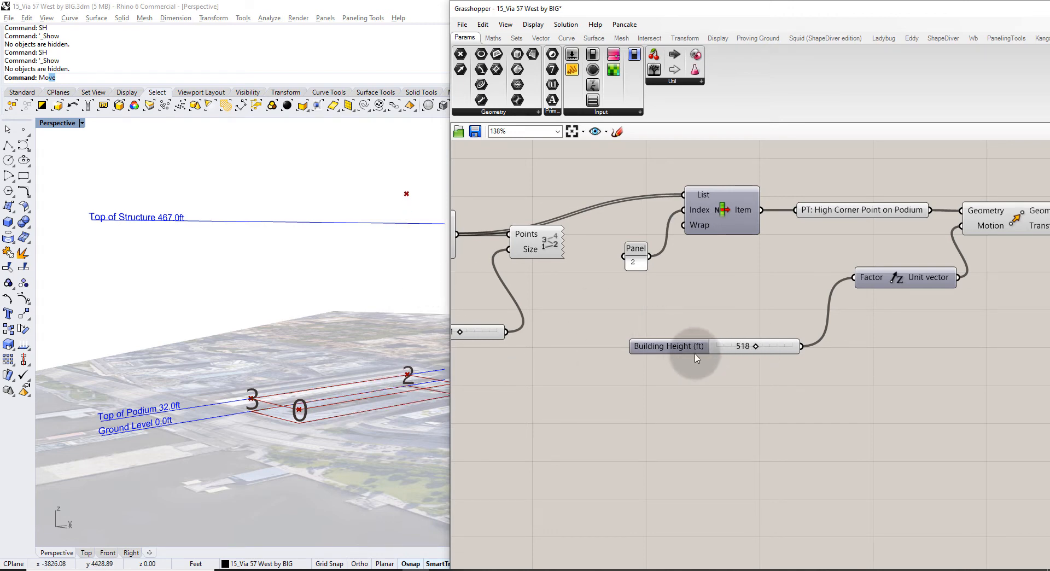
{"action": "left_click_drag", "start_coordinate": [696, 359], "coordinate": [683, 360]}
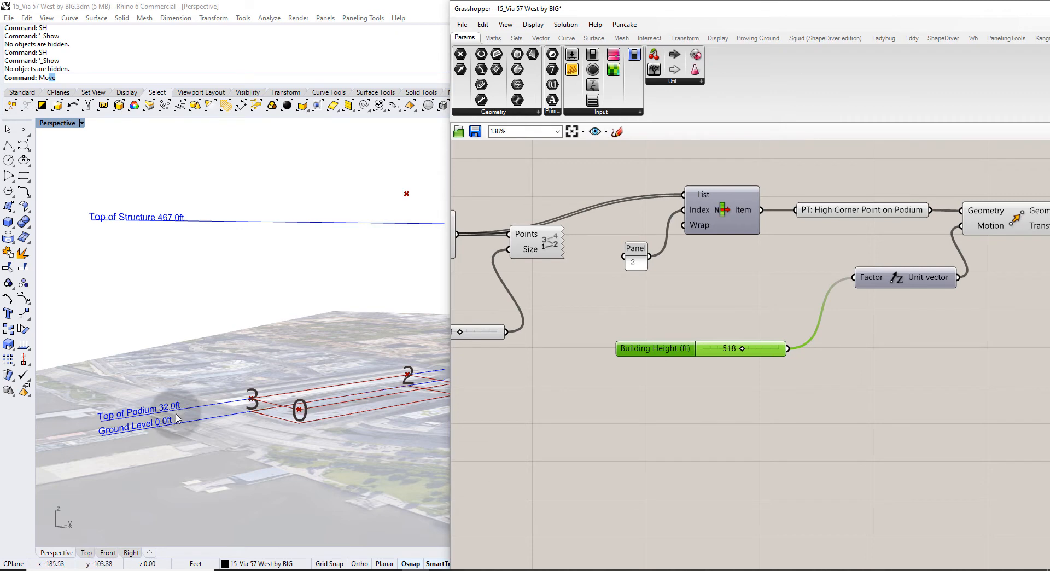
{"action": "right_click_drag", "start_coordinate": [619, 341], "coordinate": [799, 285]}
{"action": "scroll", "coordinate": [799, 285], "scroll_direction": "down", "scroll_amount": 2}
{"action": "right_click_drag", "start_coordinate": [1037, 307], "coordinate": [929, 320]}
{"action": "scroll", "coordinate": [853, 304], "scroll_direction": "up", "scroll_amount": 3}
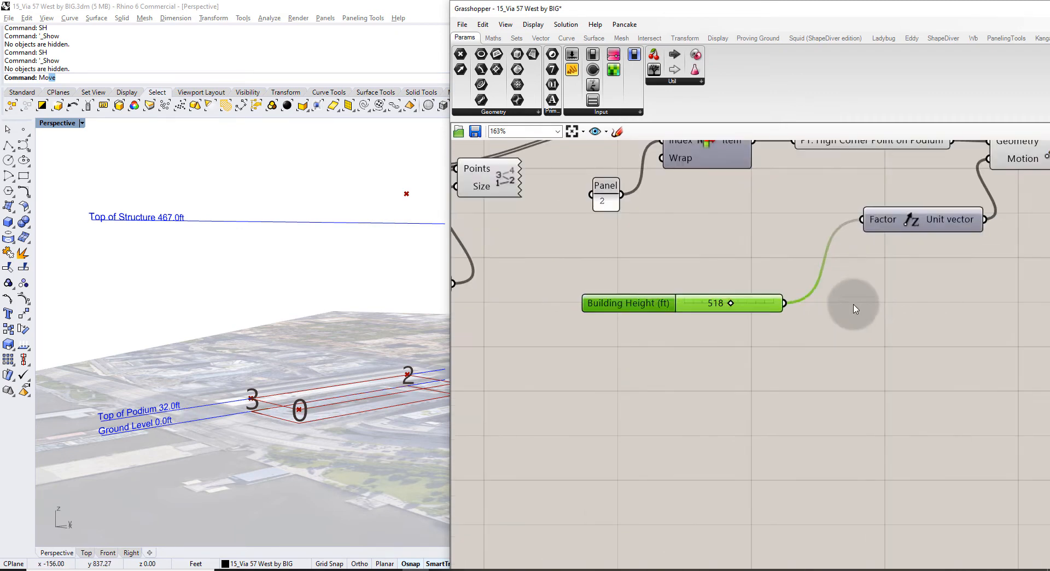
{"action": "double_click", "coordinate": [831, 323]}
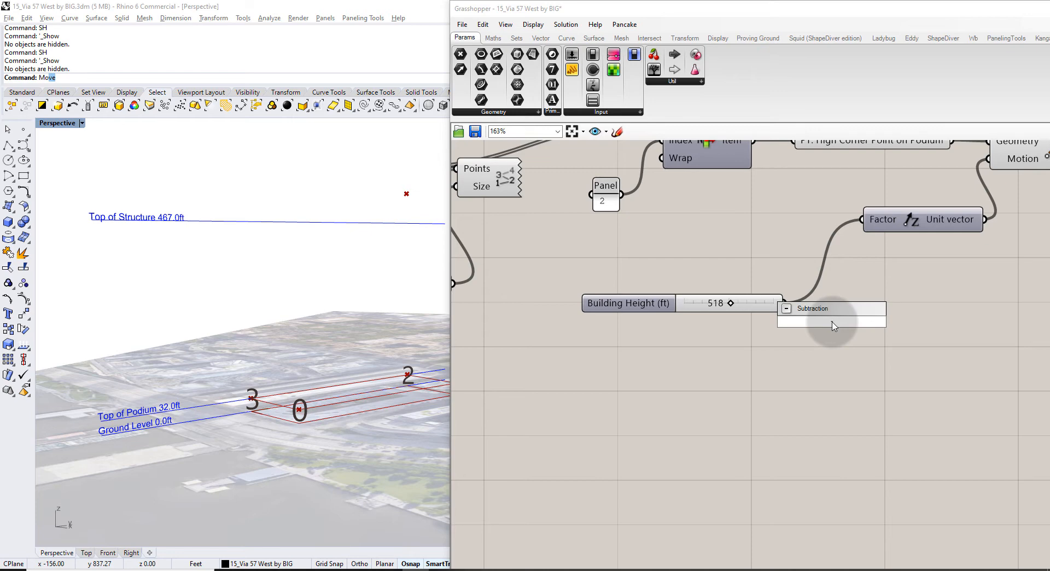
Add a Subtraction taking Building Height as A and Podium Height as B.
{"action": "key", "text": "Return"}
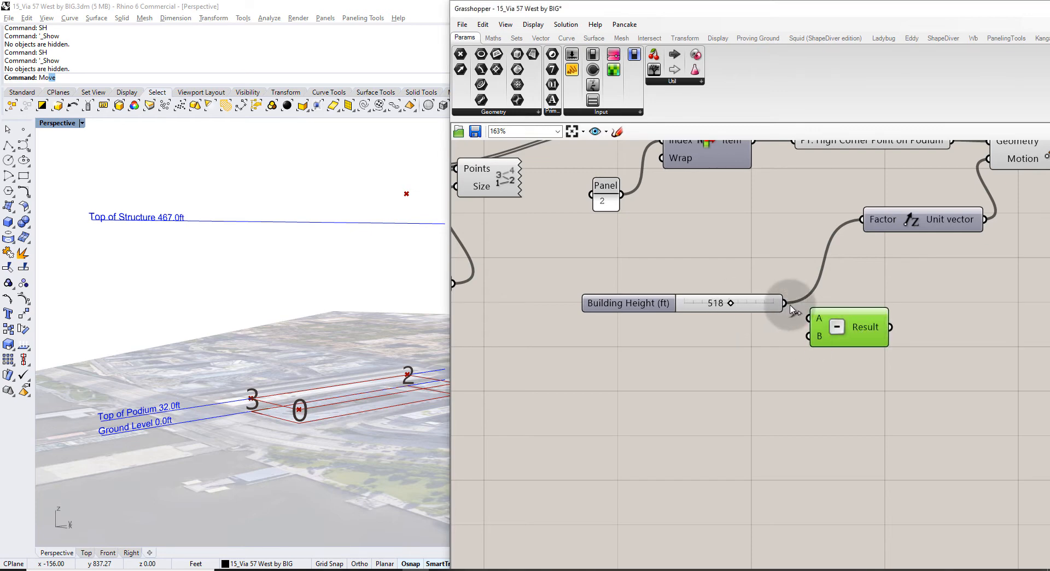
{"action": "left_click_drag", "start_coordinate": [807, 317], "coordinate": [810, 318]}
{"action": "scroll", "coordinate": [821, 300], "scroll_direction": "down", "scroll_amount": 5}
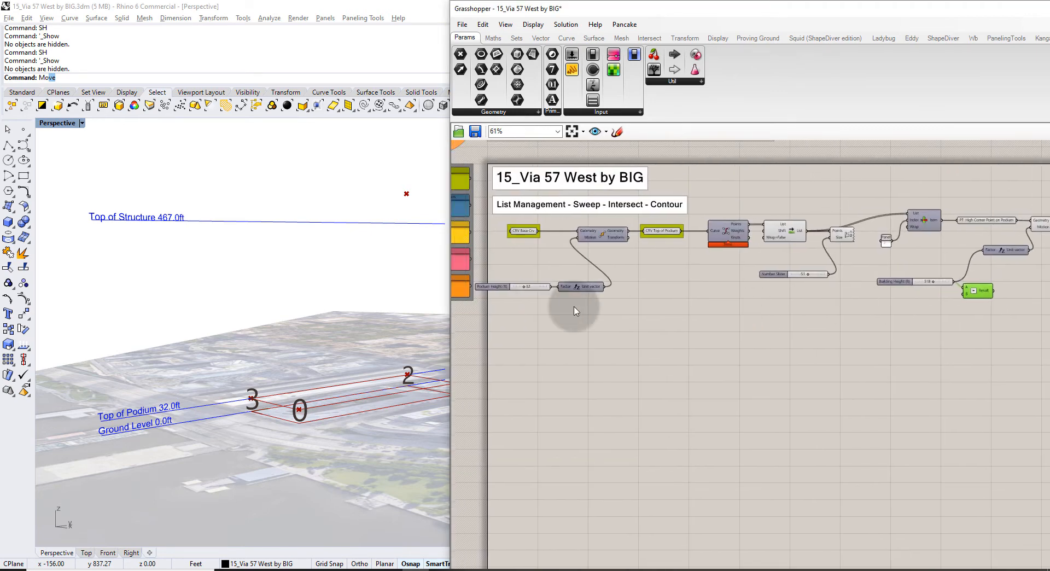
{"action": "scroll", "coordinate": [529, 292], "scroll_direction": "up", "scroll_amount": 4}
{"action": "left_click", "coordinate": [591, 288]}
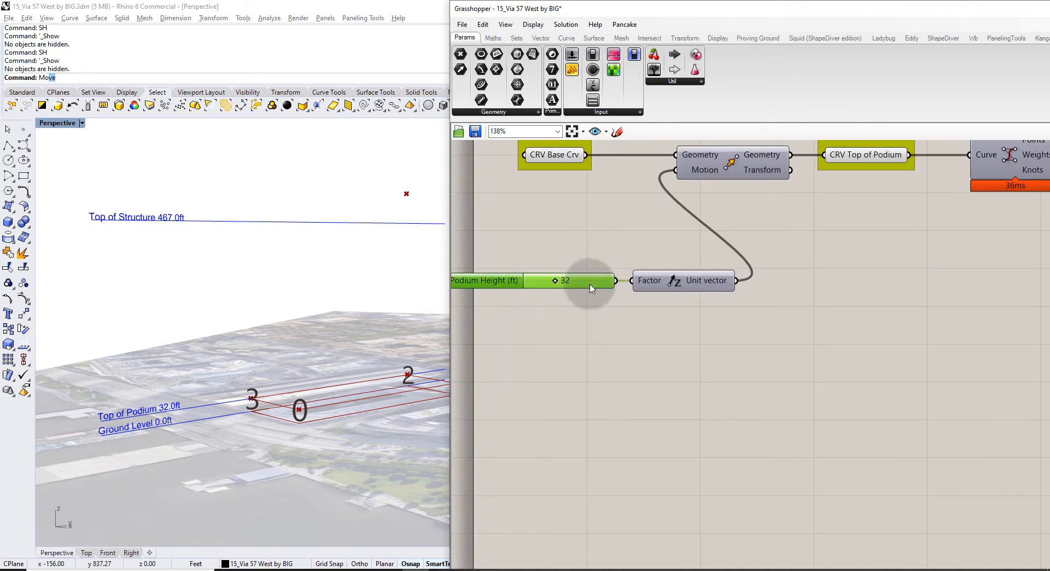
{"action": "left_click_drag", "start_coordinate": [616, 285], "coordinate": [951, 317]}
Wire the Subtraction result (467 − 32 = 435) into Unit Z's Factor.
{"action": "scroll", "coordinate": [867, 358], "scroll_direction": "down", "scroll_amount": 4}
{"action": "scroll", "coordinate": [961, 320], "scroll_direction": "up", "scroll_amount": 3}
{"action": "scroll", "coordinate": [687, 318], "scroll_direction": "up", "scroll_amount": 2}
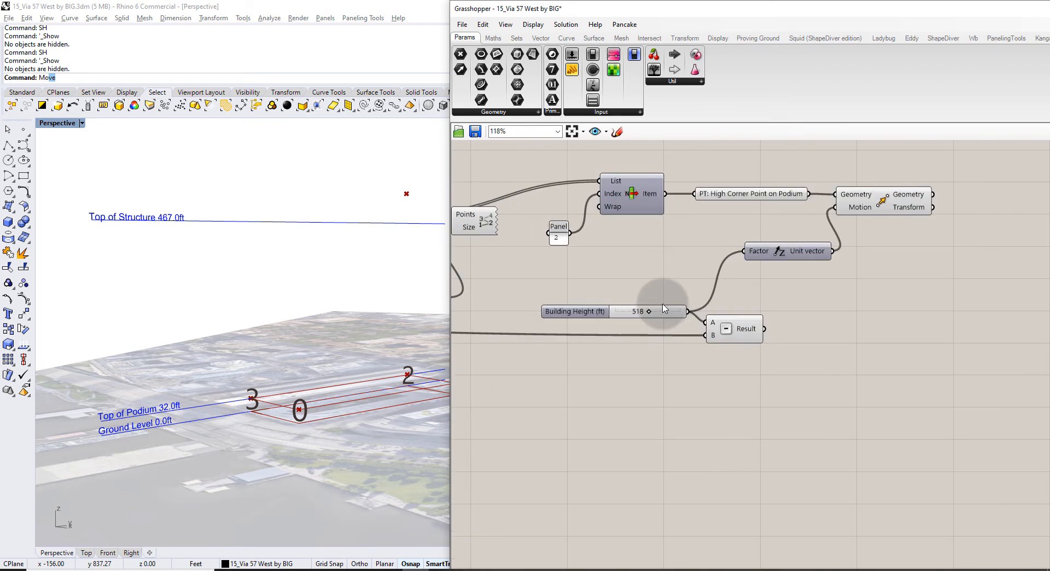
{"action": "mouse_move", "coordinate": [755, 330]}
{"action": "left_click_drag", "start_coordinate": [764, 329], "coordinate": [790, 231]}
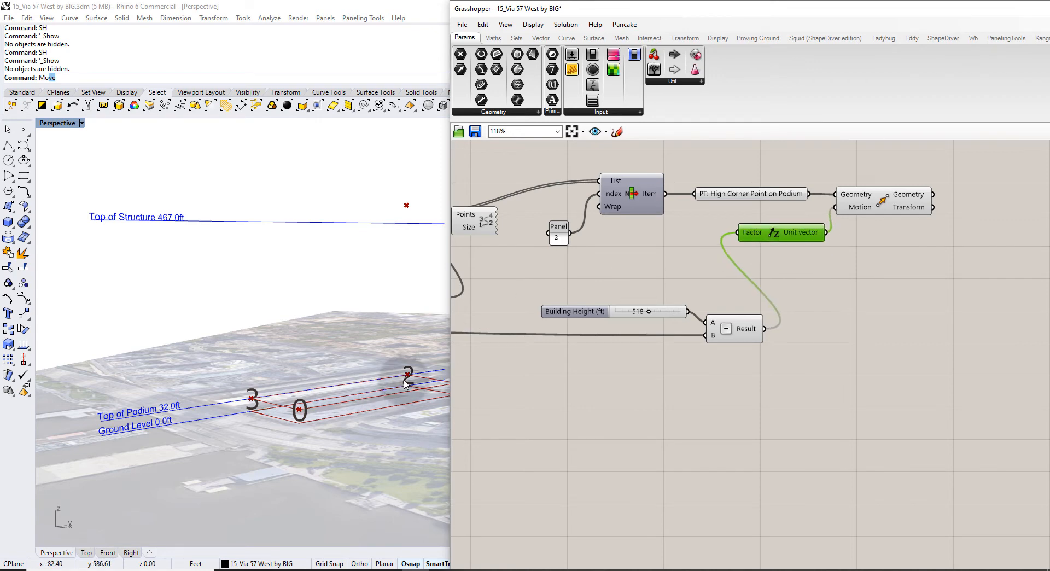
{"action": "scroll", "coordinate": [163, 224], "scroll_direction": "up", "scroll_amount": 5}
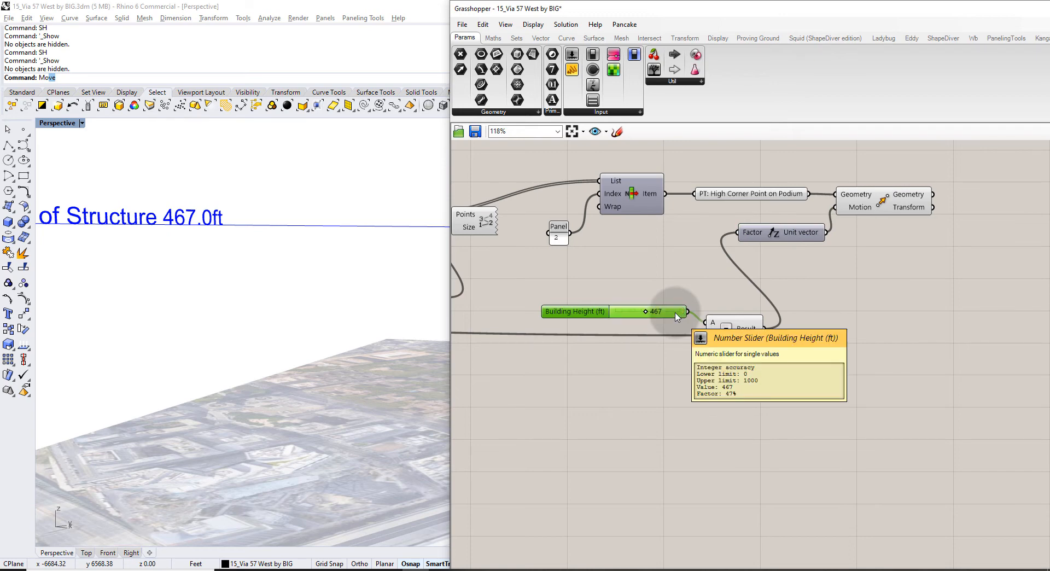
{"action": "mouse_move", "coordinate": [712, 339]}
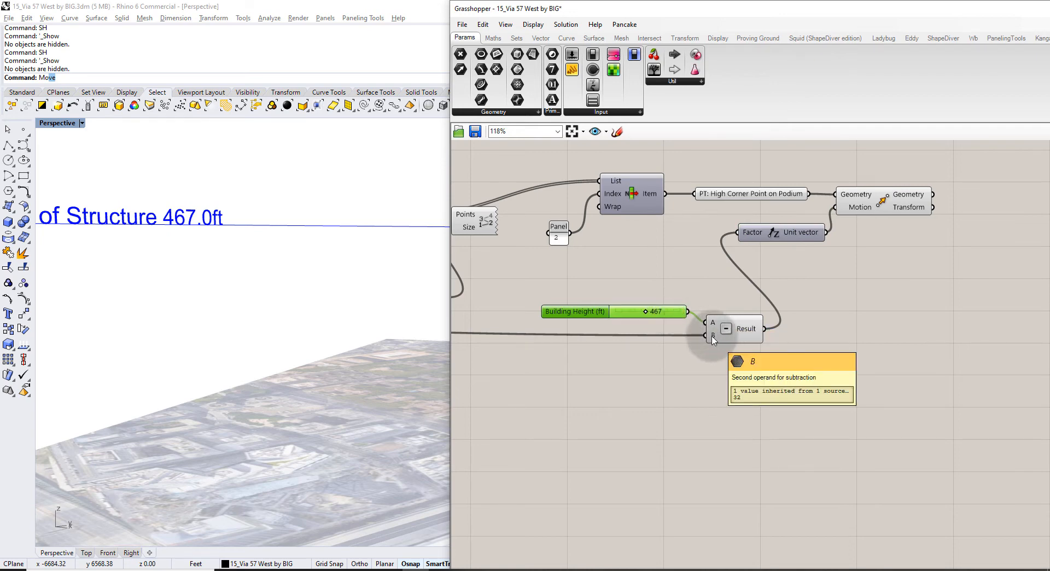
{"action": "mouse_move", "coordinate": [747, 331]}
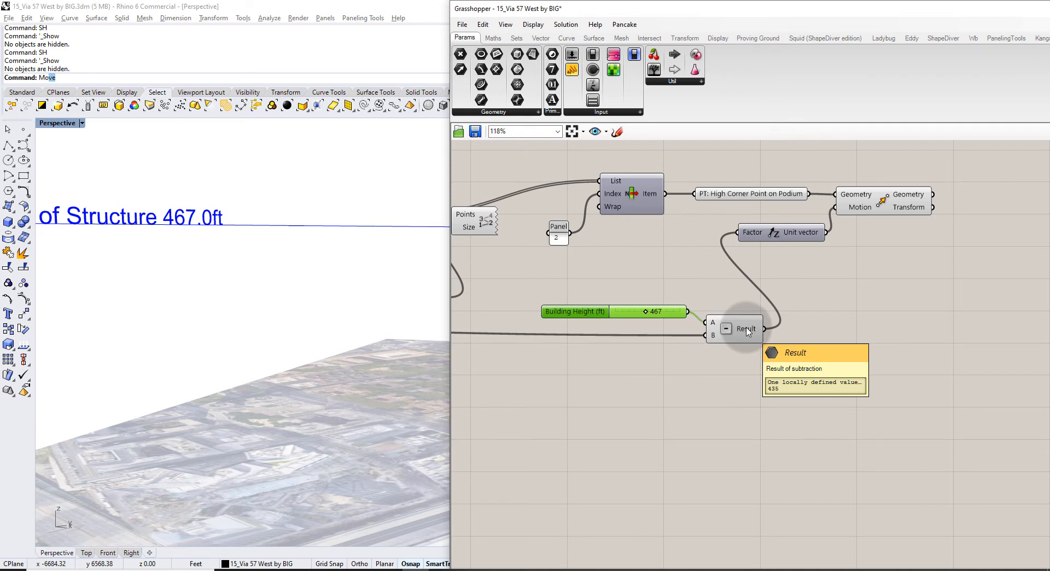
{"action": "left_click", "coordinate": [864, 200]}
Vary the Podium Height slider and watch the podium points update in Rhino.
{"action": "scroll", "coordinate": [246, 281], "scroll_direction": "down", "scroll_amount": 5}
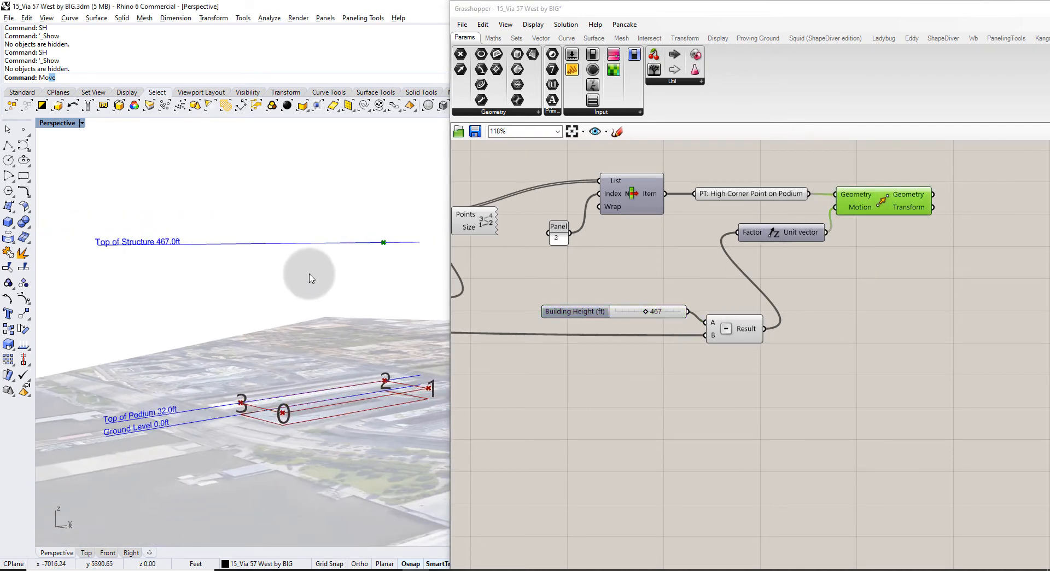
{"action": "scroll", "coordinate": [348, 239], "scroll_direction": "up", "scroll_amount": 5}
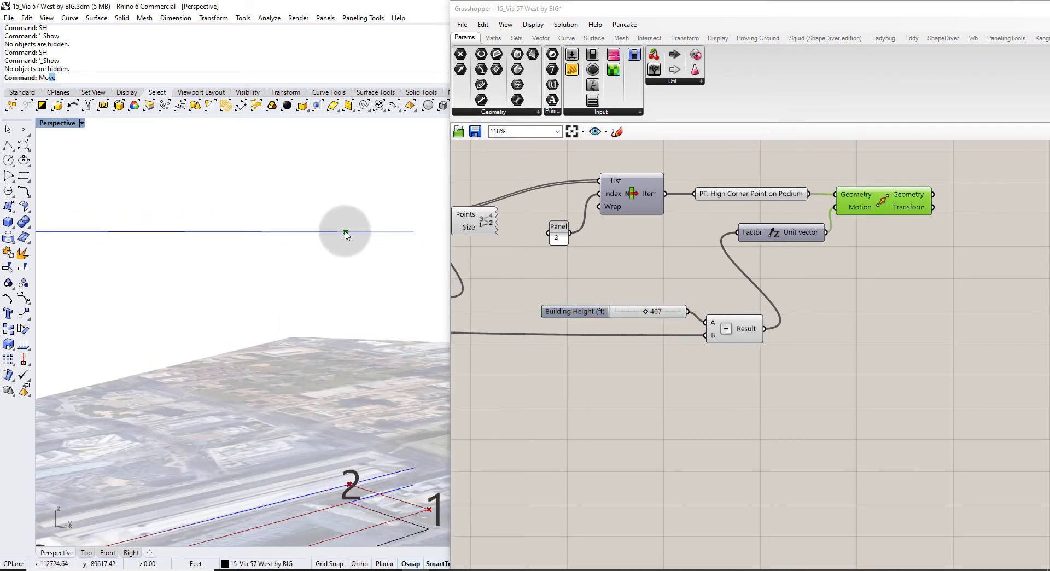
{"action": "scroll", "coordinate": [345, 240], "scroll_direction": "down", "scroll_amount": 7}
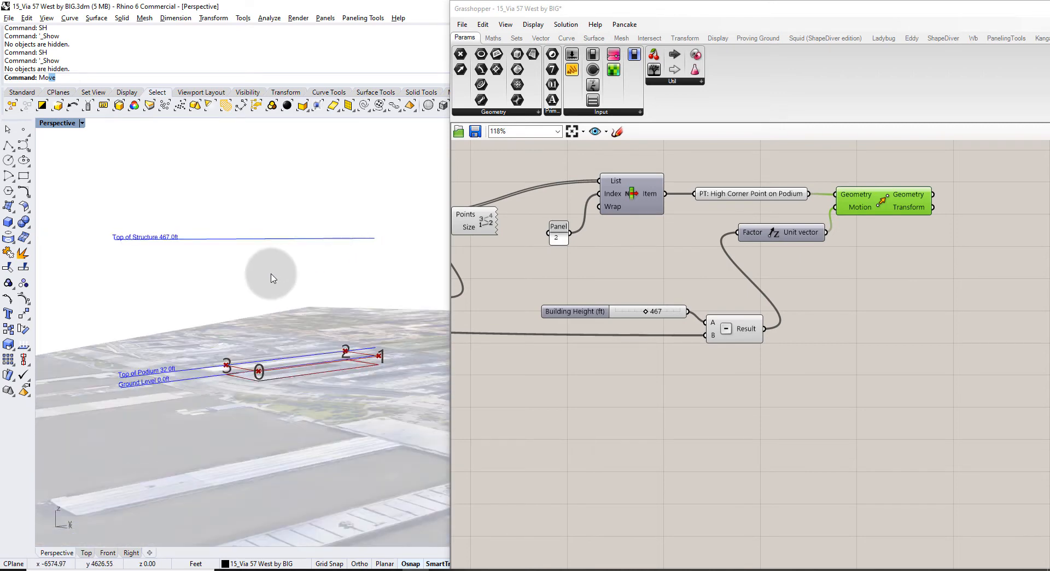
{"action": "right_click_drag", "start_coordinate": [272, 278], "coordinate": [348, 331]}
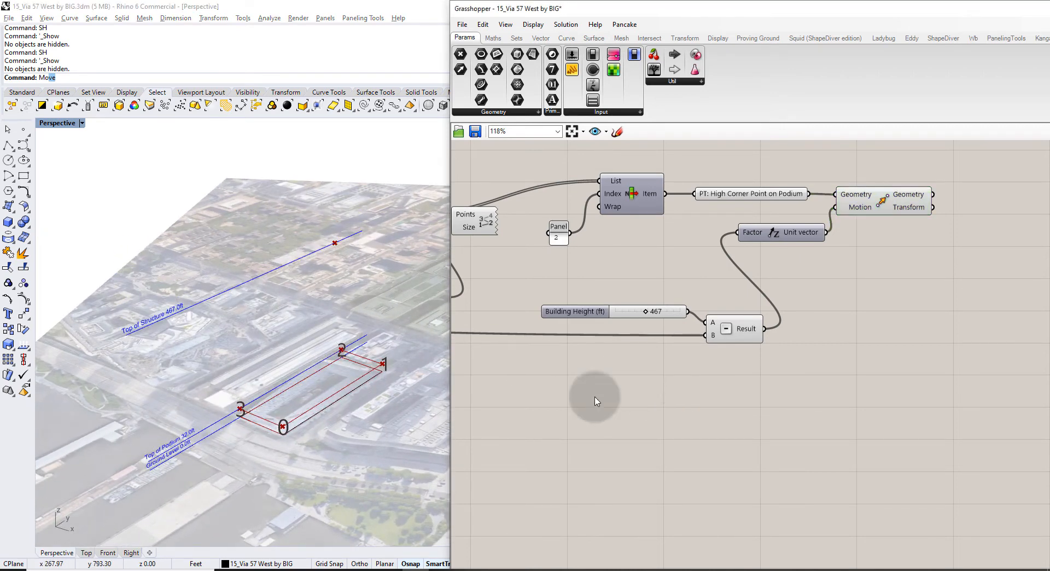
{"action": "scroll", "coordinate": [656, 369], "scroll_direction": "down", "scroll_amount": 3}
{"action": "left_click", "coordinate": [752, 315]}
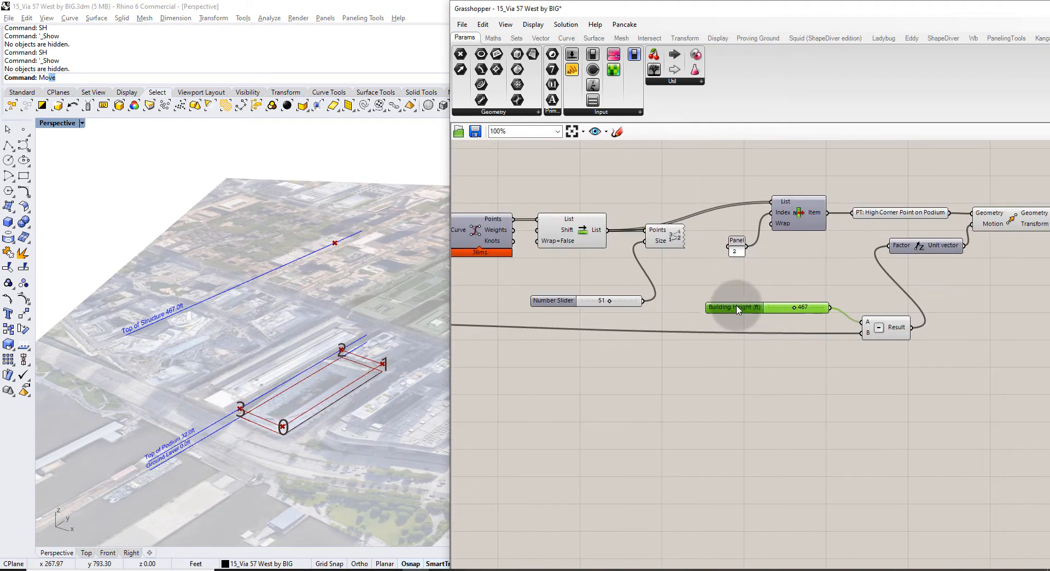
{"action": "scroll", "coordinate": [716, 299], "scroll_direction": "up", "scroll_amount": 3}
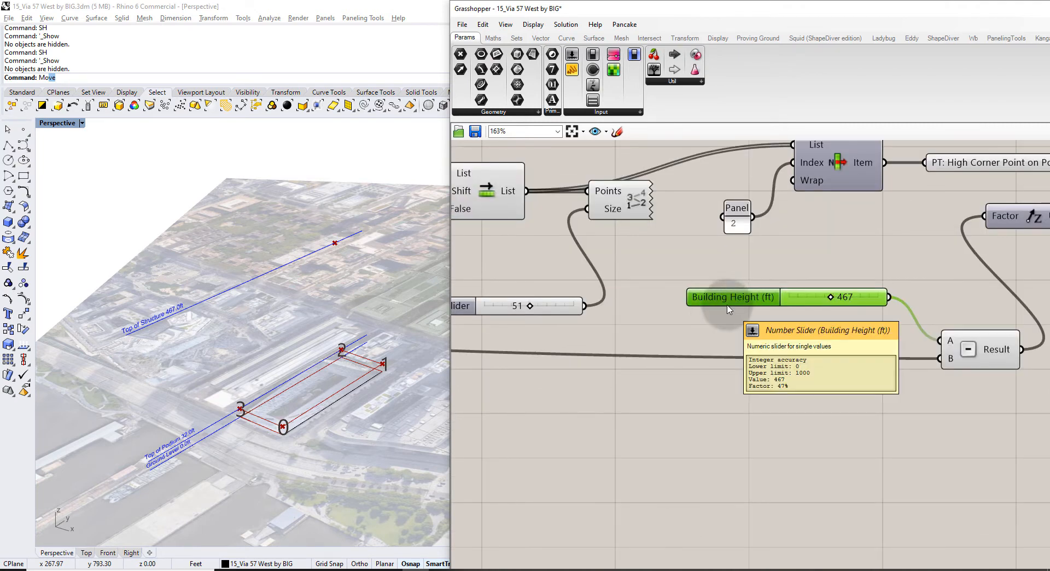
{"action": "scroll", "coordinate": [705, 311], "scroll_direction": "down", "scroll_amount": 3}
{"action": "right_click_drag", "start_coordinate": [569, 332], "coordinate": [754, 308]}
{"action": "right_click_drag", "start_coordinate": [547, 282], "coordinate": [820, 246]}
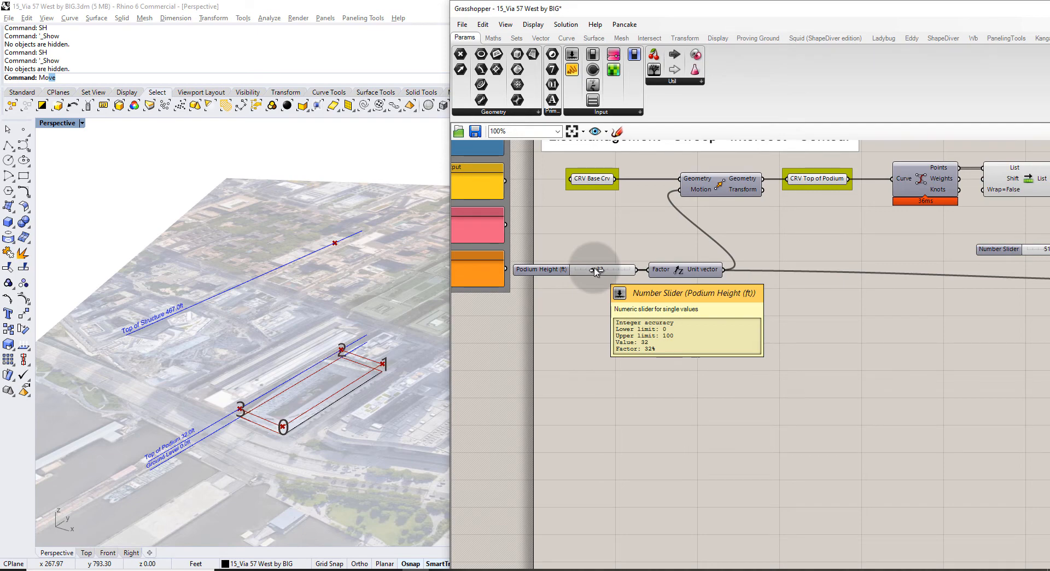
{"action": "left_click_drag", "start_coordinate": [595, 272], "coordinate": [605, 276]}
Set the Building Height slider to 488 ft and view it from a low oblique angle.
{"action": "right_click_drag", "start_coordinate": [872, 289], "coordinate": [734, 278]}
{"action": "right_click_drag", "start_coordinate": [930, 240], "coordinate": [639, 259]}
{"action": "scroll", "coordinate": [873, 263], "scroll_direction": "up", "scroll_amount": 3}
{"action": "scroll", "coordinate": [874, 263], "scroll_direction": "up", "scroll_amount": 1}
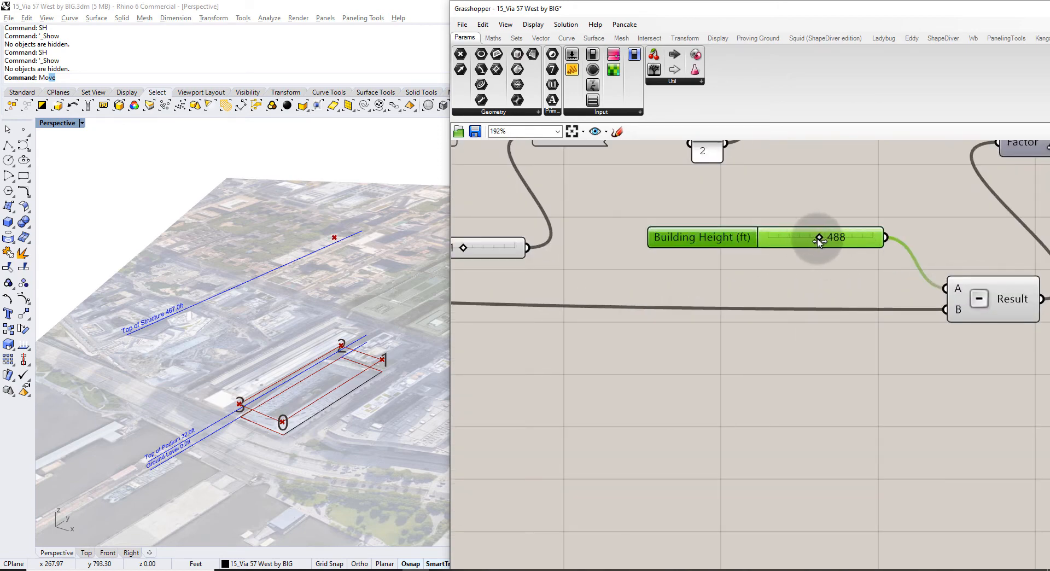
{"action": "right_click_drag", "start_coordinate": [311, 370], "coordinate": [253, 317]}
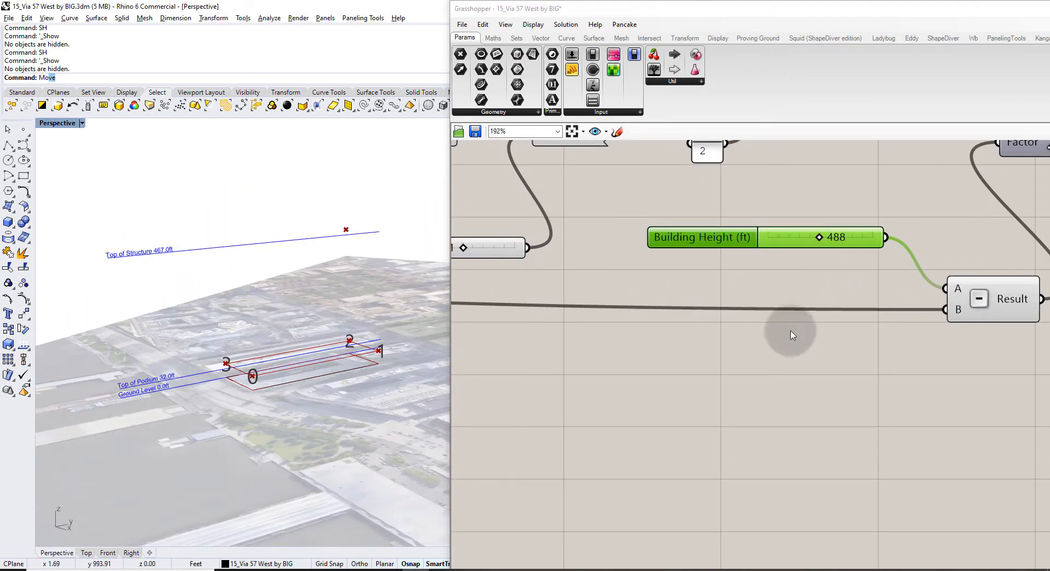
{"action": "scroll", "coordinate": [667, 369], "scroll_direction": "down", "scroll_amount": 3}
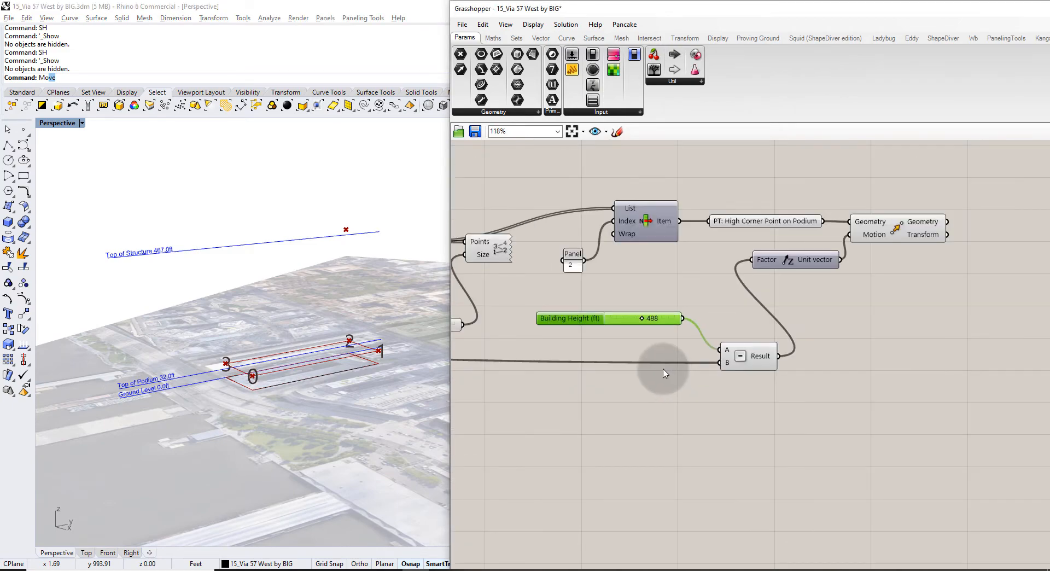
{"action": "right_click_drag", "start_coordinate": [868, 298], "coordinate": [543, 380]}
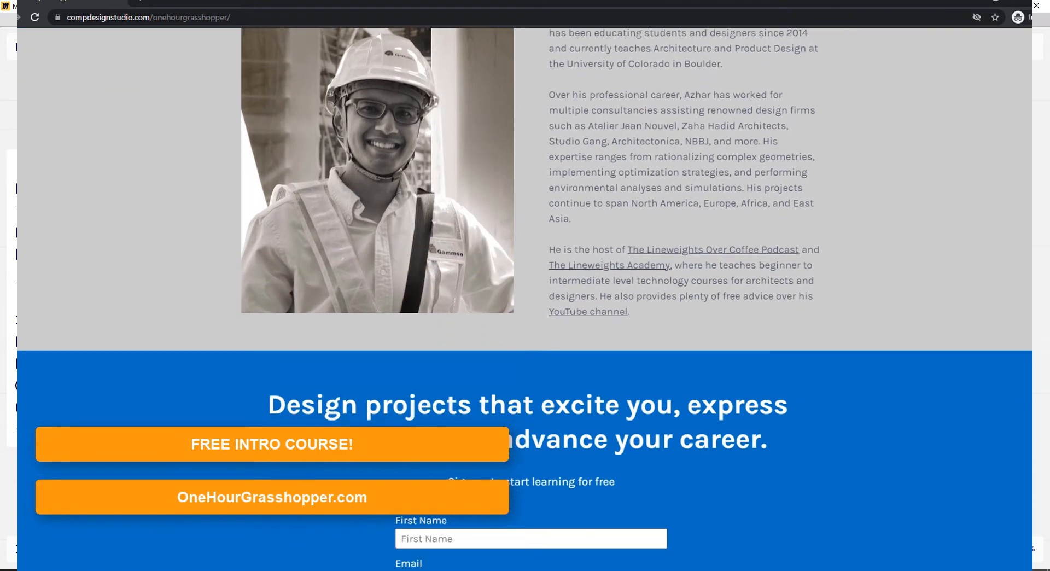
Orbit the hyperboloid example, sample the Geometry Inputs group colour, and raise density above 0.25.
{"action": "left_click_drag", "start_coordinate": [776, 477], "coordinate": [726, 264]}
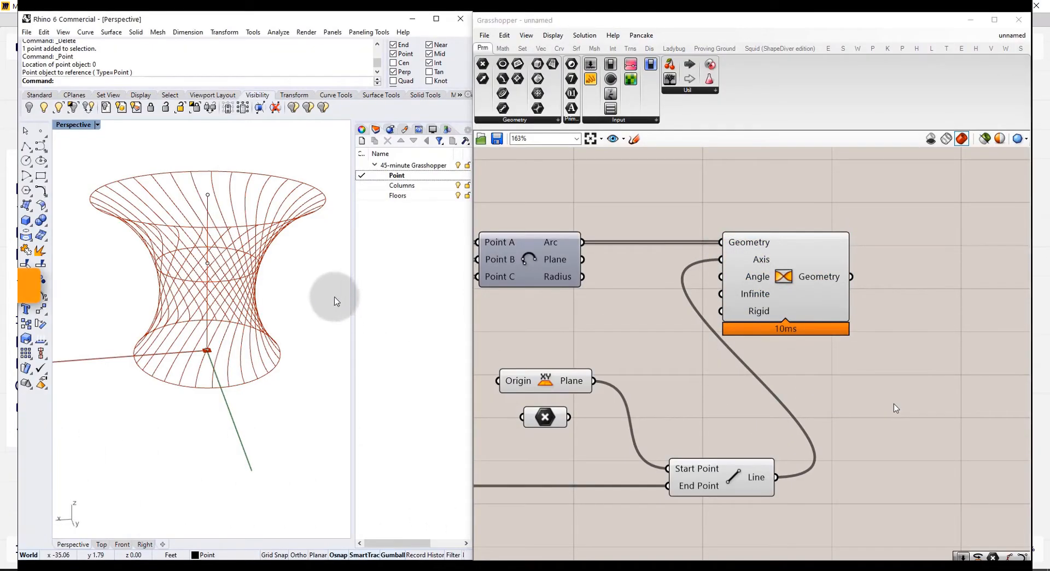
{"action": "right_click_drag", "start_coordinate": [336, 301], "coordinate": [276, 258]}
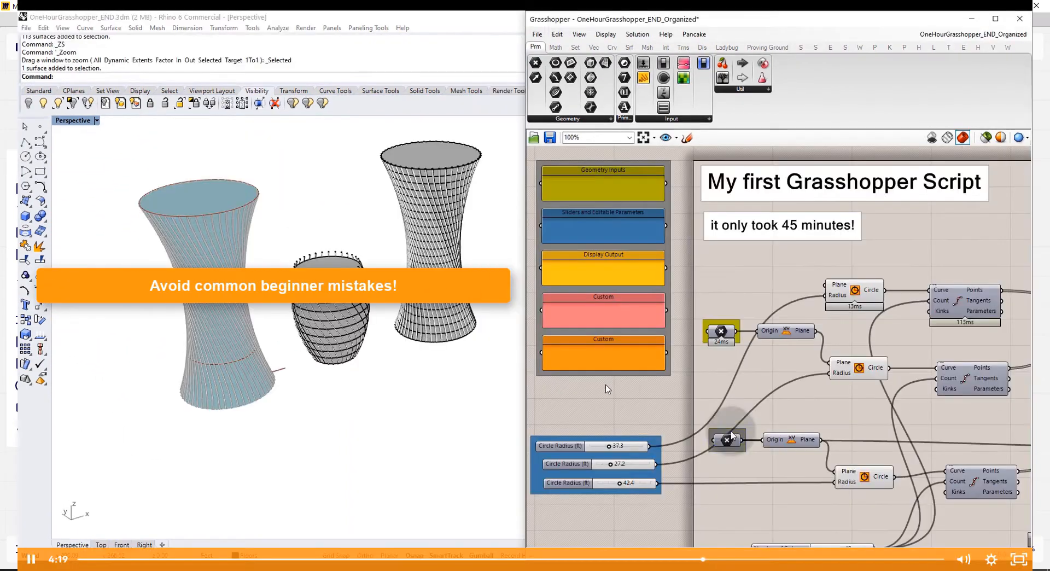
{"action": "right_click", "coordinate": [732, 431]}
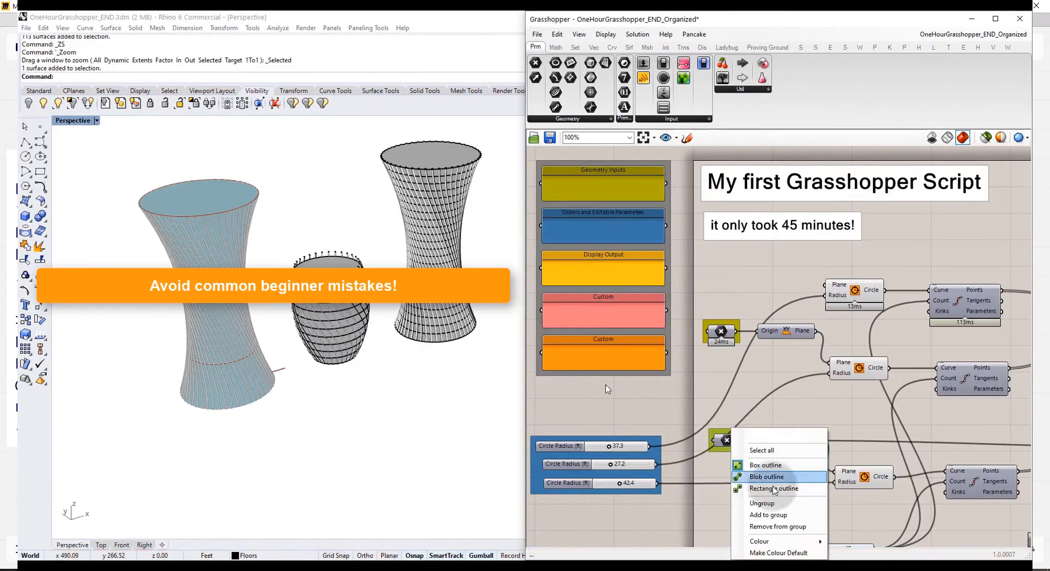
{"action": "mouse_move", "coordinate": [783, 540]}
{"action": "left_click_drag", "start_coordinate": [914, 546], "coordinate": [647, 171]}
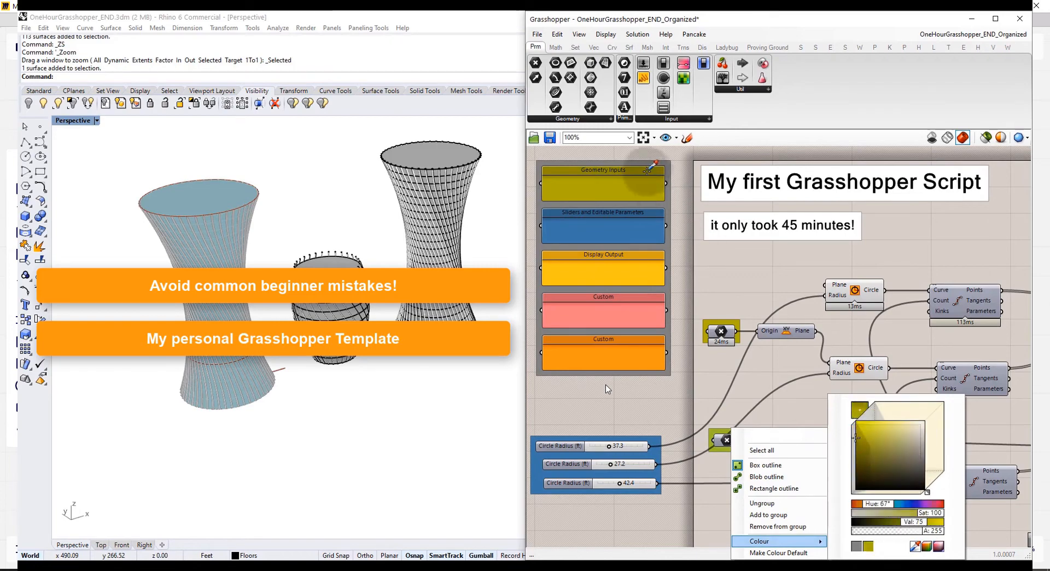
{"action": "left_click", "coordinate": [749, 295]}
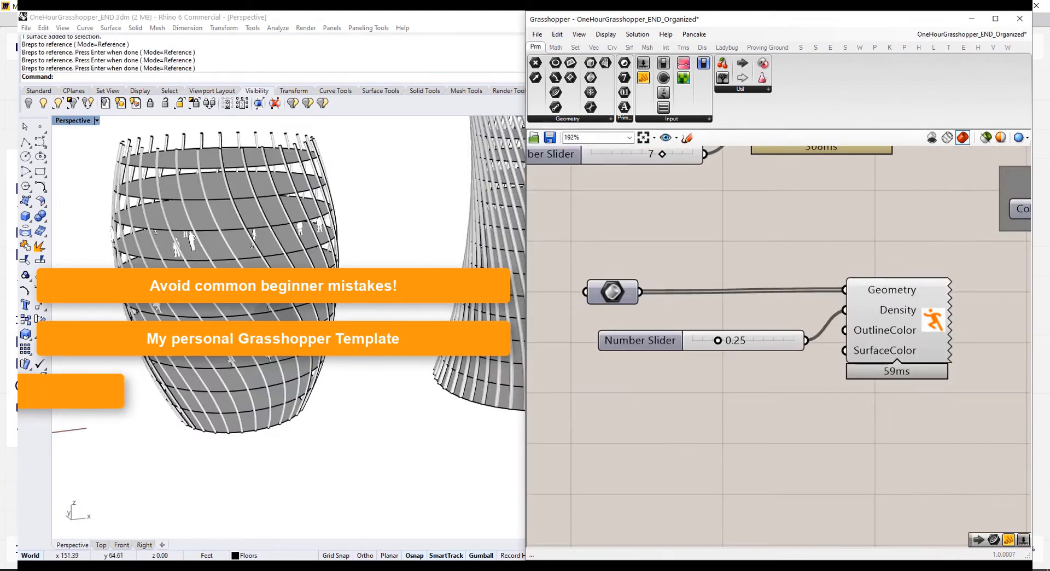
{"action": "left_click", "coordinate": [726, 341]}
{"action": "left_click_drag", "start_coordinate": [727, 343], "coordinate": [797, 339]}
{"action": "right_click", "coordinate": [213, 230]}
{"action": "scroll", "coordinate": [230, 213], "scroll_direction": "up", "scroll_amount": 8}
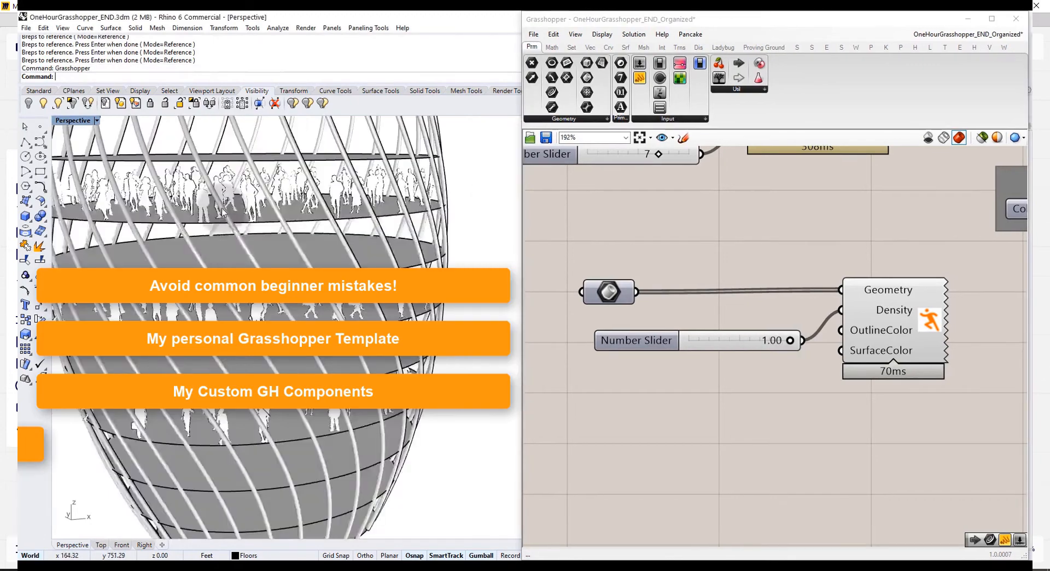
{"action": "right_click_drag", "start_coordinate": [253, 190], "coordinate": [256, 192]}
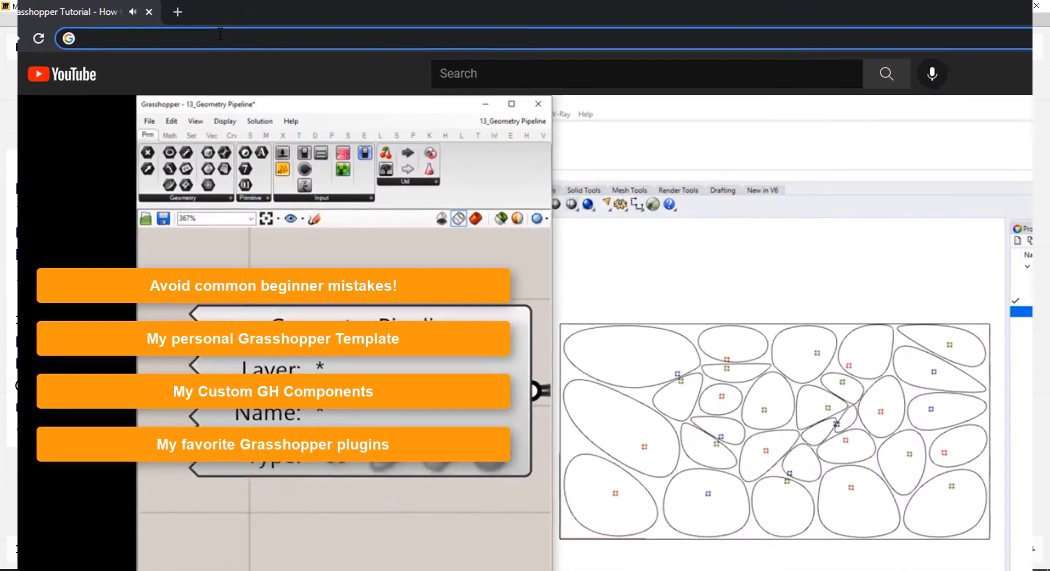
Go to onehourgrasshopper.com and fill the sign-up form's first name and e-mail fields.
{"action": "left_click", "coordinate": [221, 37]}
{"action": "type", "text": "onehou"}
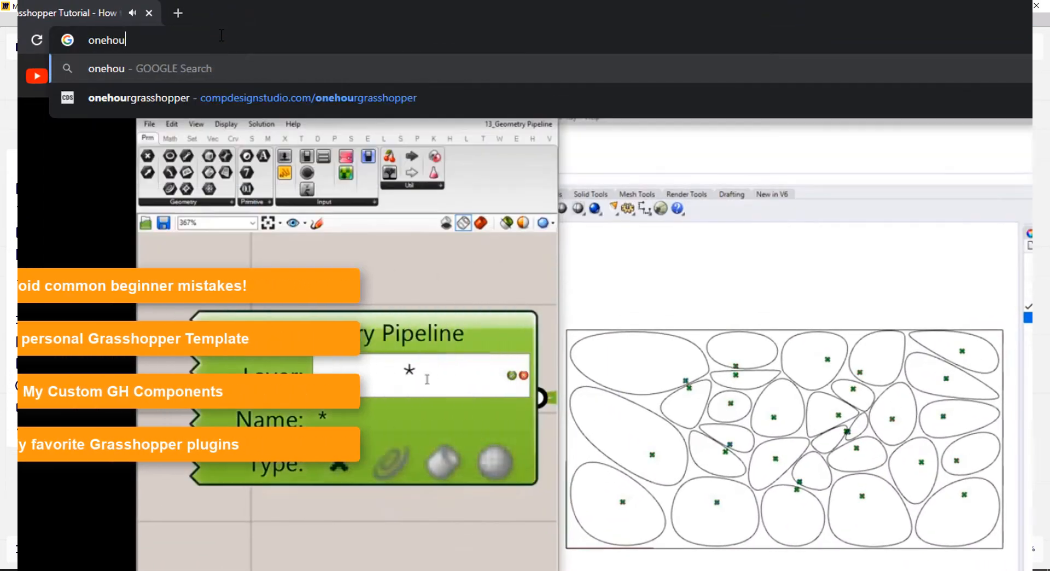
{"action": "type", "text": "rgrasshopper.com"}
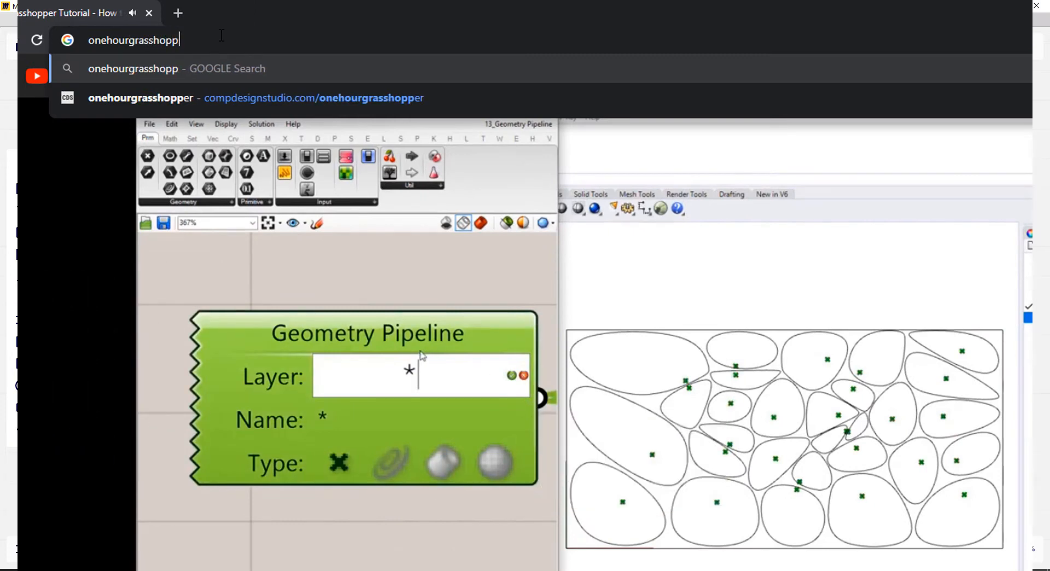
{"action": "key", "text": "Return"}
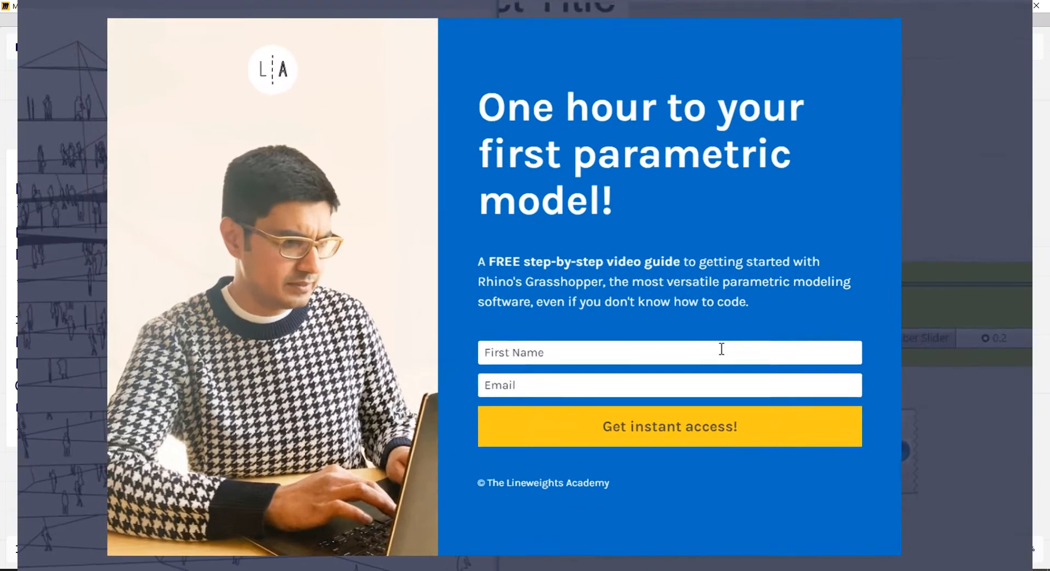
{"action": "left_click", "coordinate": [683, 333]}
{"action": "type", "text": "Azhar"}
{"action": "left_click", "coordinate": [730, 385]}
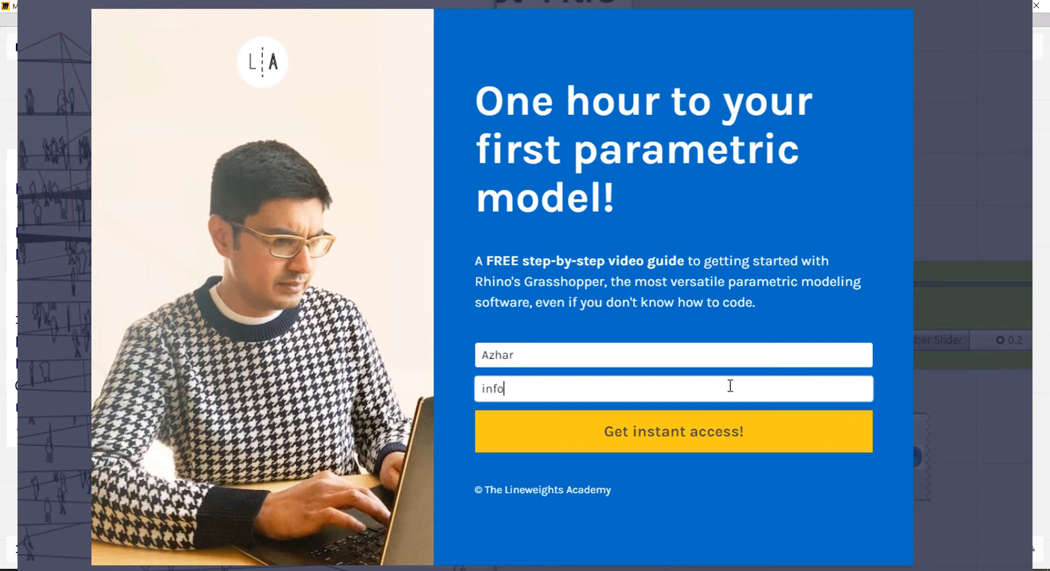
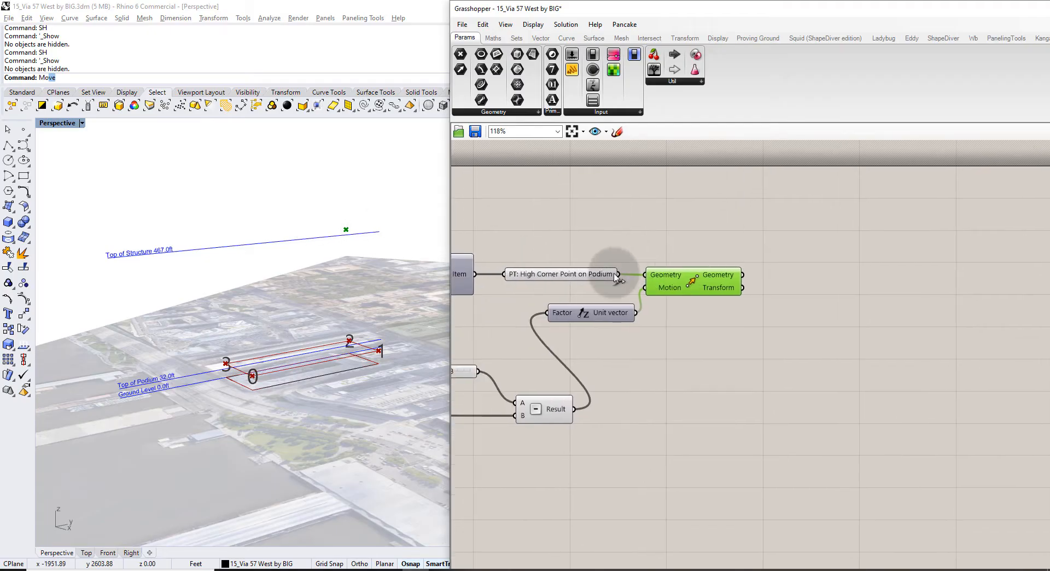
{"action": "left_click", "coordinate": [589, 276]}
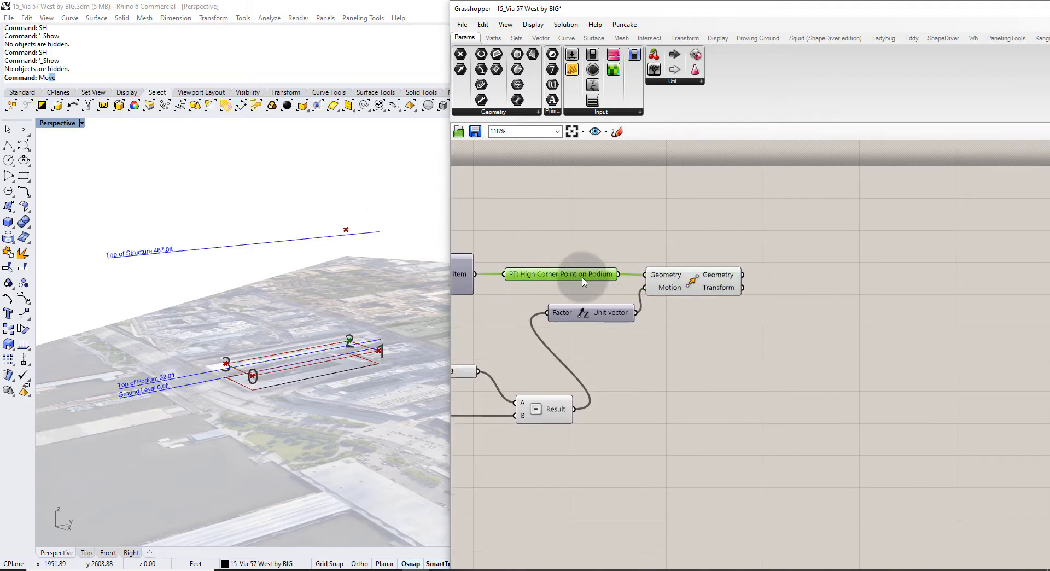
Copy the point parameter, feed it Move's output, and rename it 'PT: High Corner Point'.
{"action": "left_click_drag", "start_coordinate": [582, 279], "coordinate": [845, 264], "text": "alt"}
{"action": "left_click", "coordinate": [734, 281]}
{"action": "left_click_drag", "start_coordinate": [742, 274], "coordinate": [772, 260]}
{"action": "left_click_drag", "start_coordinate": [787, 260], "coordinate": [782, 275]}
{"action": "right_click", "coordinate": [796, 275]}
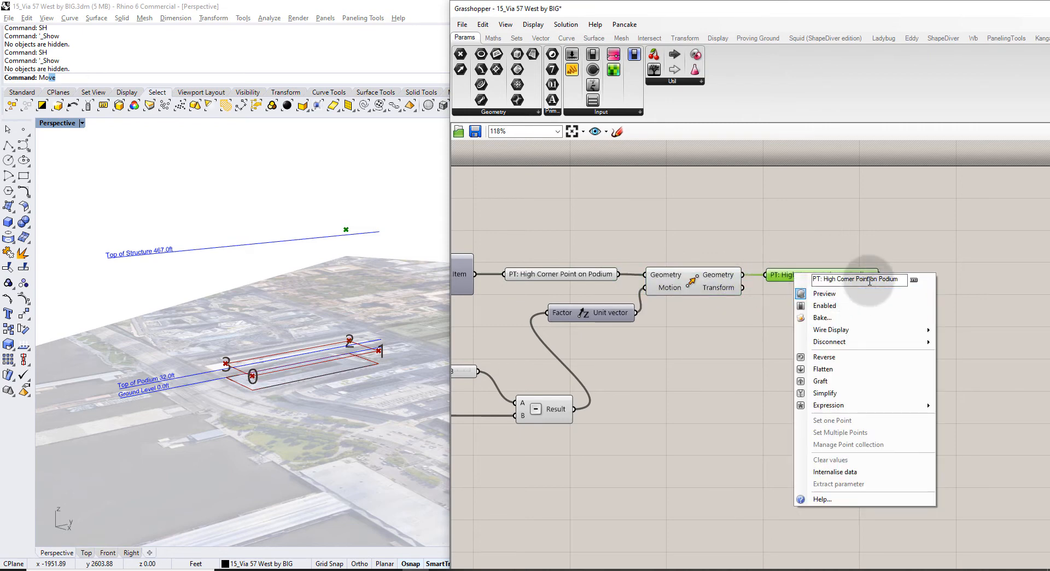
{"action": "left_click_drag", "start_coordinate": [870, 280], "coordinate": [903, 277]}
{"action": "key", "text": "BackSpace"}
{"action": "left_click", "coordinate": [886, 250]}
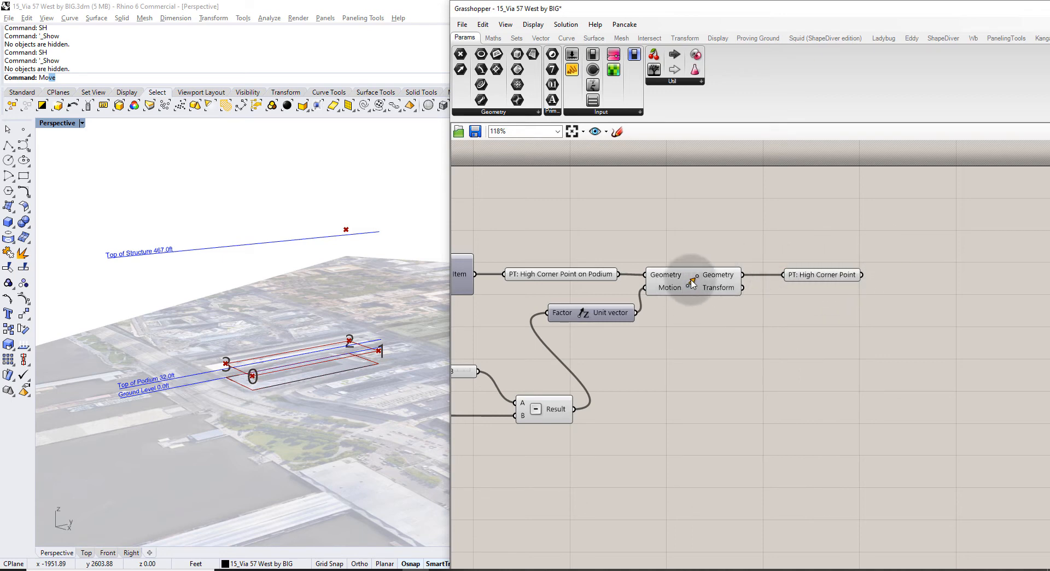
Hide the Move component's preview and check the raised high corner point in Rhino.
{"action": "key", "text": "ctrl+q"}
{"action": "right_click_drag", "start_coordinate": [885, 316], "coordinate": [779, 321]}
{"action": "left_click_drag", "start_coordinate": [733, 302], "coordinate": [686, 237]}
{"action": "right_click_drag", "start_coordinate": [375, 242], "coordinate": [334, 241]}
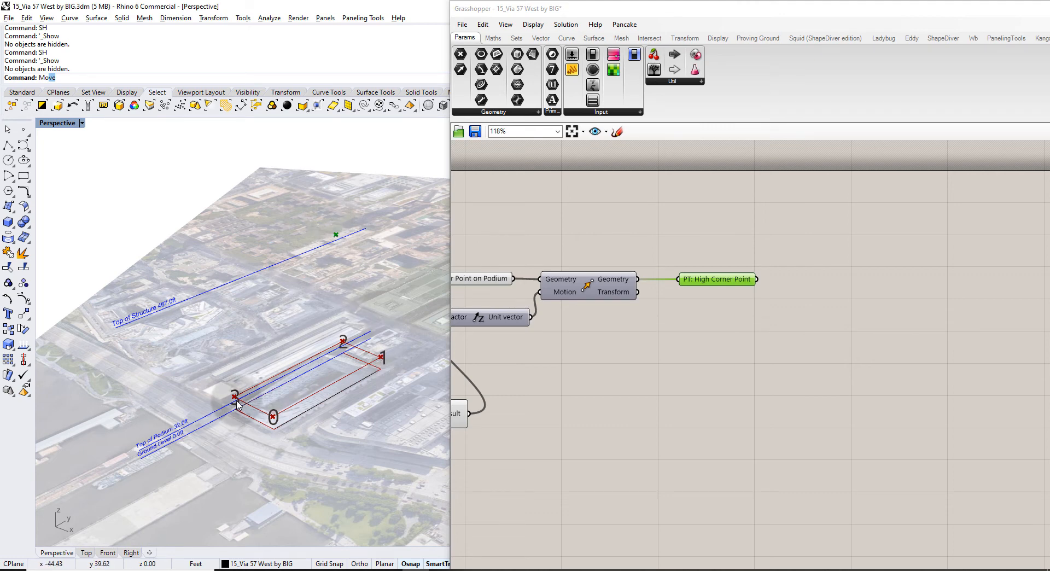
Position the index panel beside the List Item component.
{"action": "left_click", "coordinate": [574, 359]}
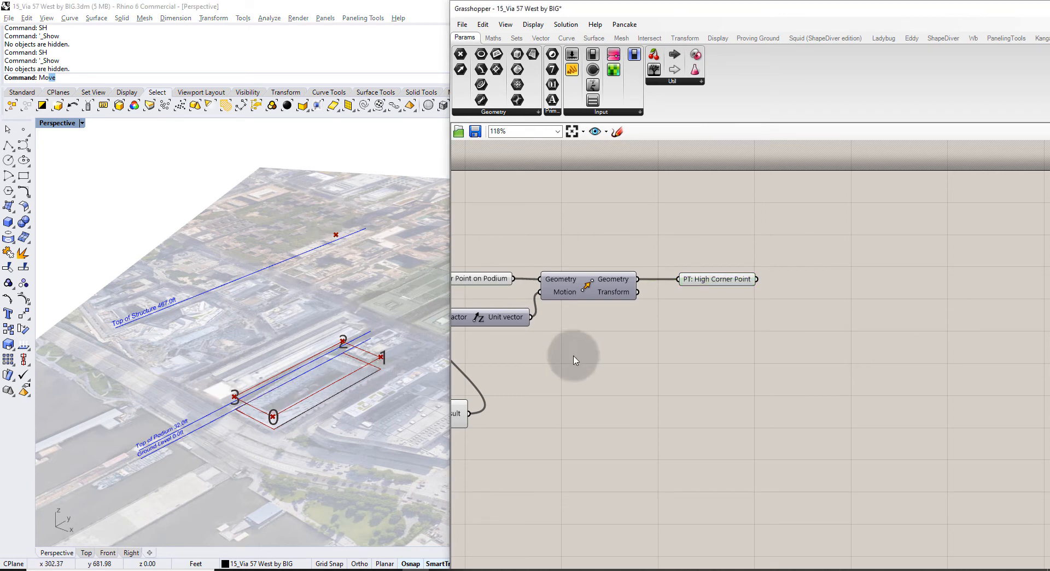
{"action": "right_click_drag", "start_coordinate": [546, 383], "coordinate": [839, 251]}
{"action": "scroll", "coordinate": [839, 250], "scroll_direction": "down", "scroll_amount": 2}
{"action": "scroll", "coordinate": [775, 195], "scroll_direction": "up", "scroll_amount": 2}
{"action": "right_click_drag", "start_coordinate": [725, 195], "coordinate": [675, 367]}
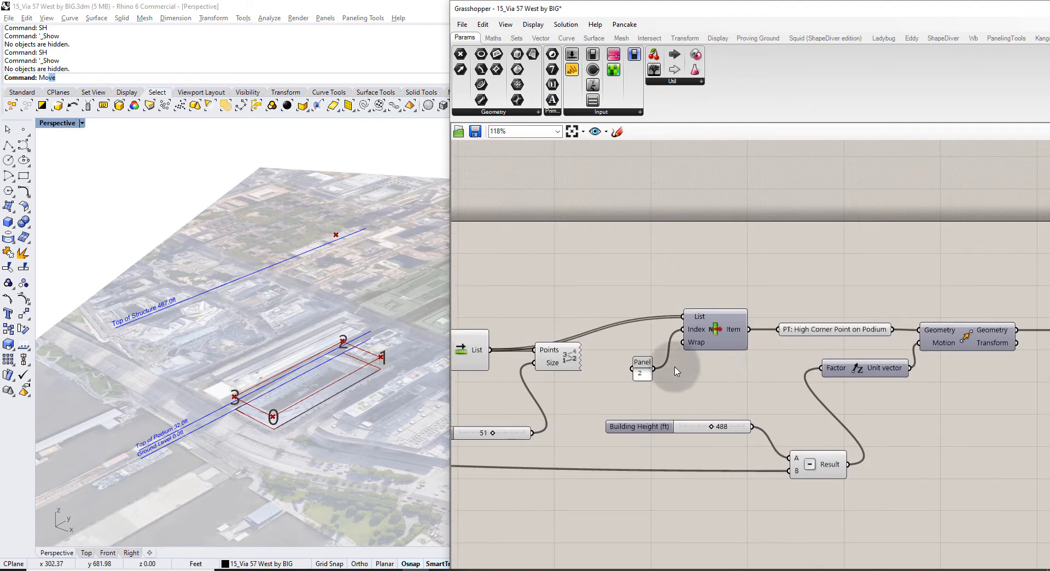
{"action": "scroll", "coordinate": [659, 370], "scroll_direction": "up", "scroll_amount": 2}
{"action": "left_click_drag", "start_coordinate": [636, 357], "coordinate": [648, 305]}
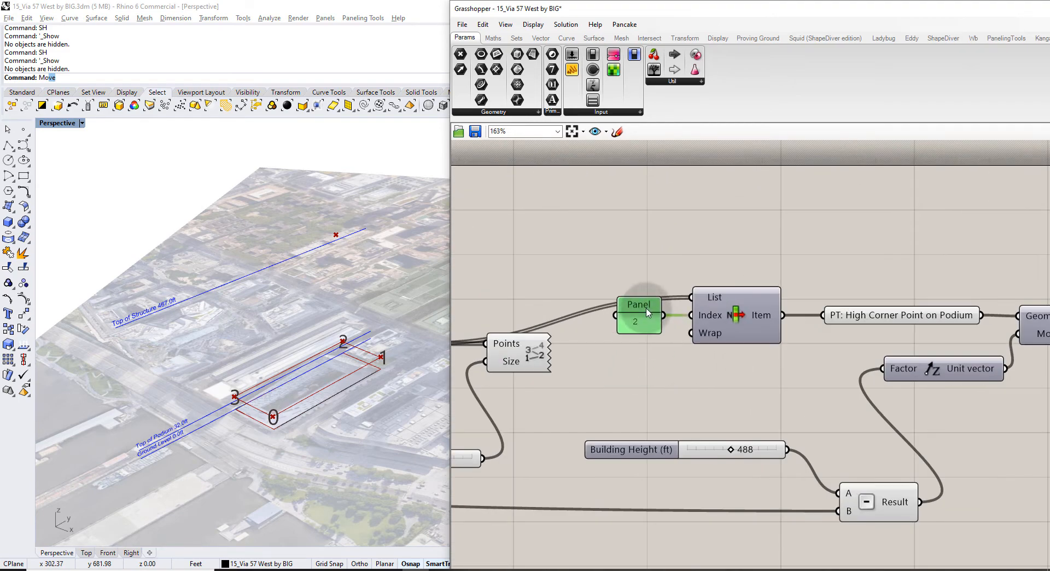
Make two wired copies of the index panel and List Item pair below the original.
{"action": "left_click", "coordinate": [733, 311]}
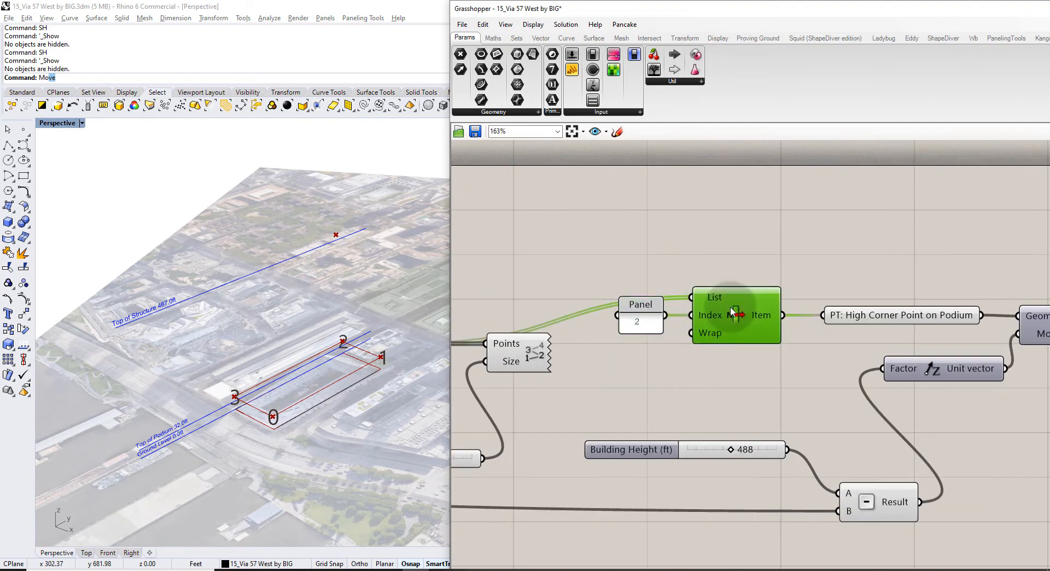
{"action": "left_click", "coordinate": [650, 320], "text": "shift"}
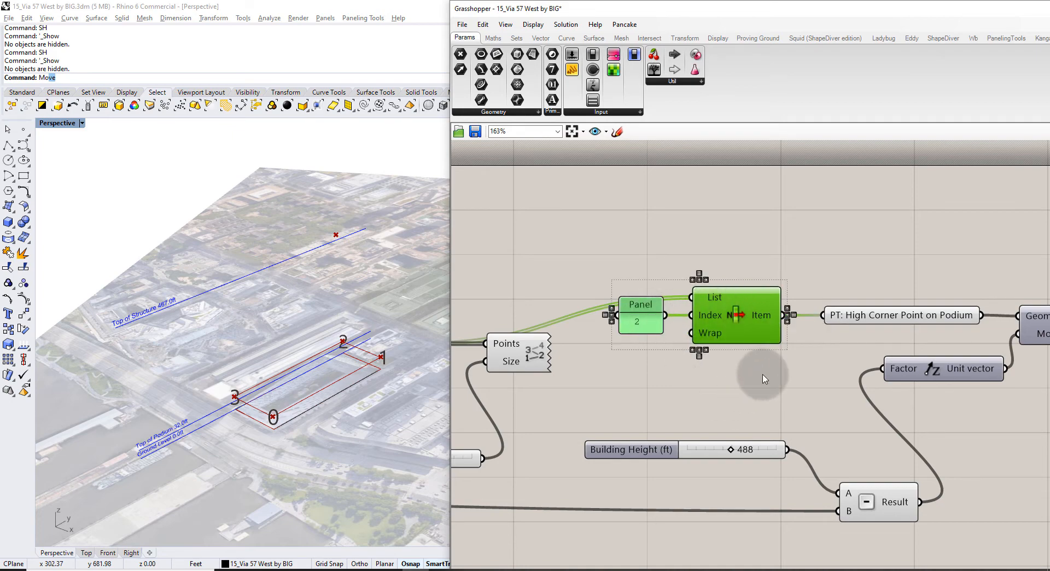
{"action": "scroll", "coordinate": [762, 375], "scroll_direction": "down", "scroll_amount": 4}
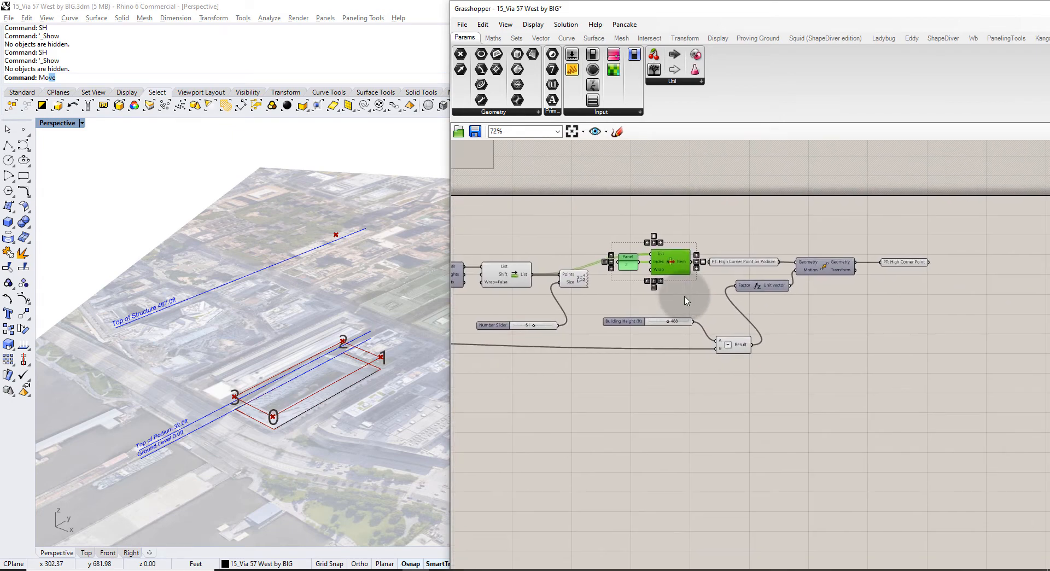
{"action": "left_click_drag", "start_coordinate": [675, 252], "coordinate": [679, 377], "text": "alt"}
{"action": "right_click_drag", "start_coordinate": [680, 377], "coordinate": [679, 370]}
{"action": "key", "text": "ctrl+v"}
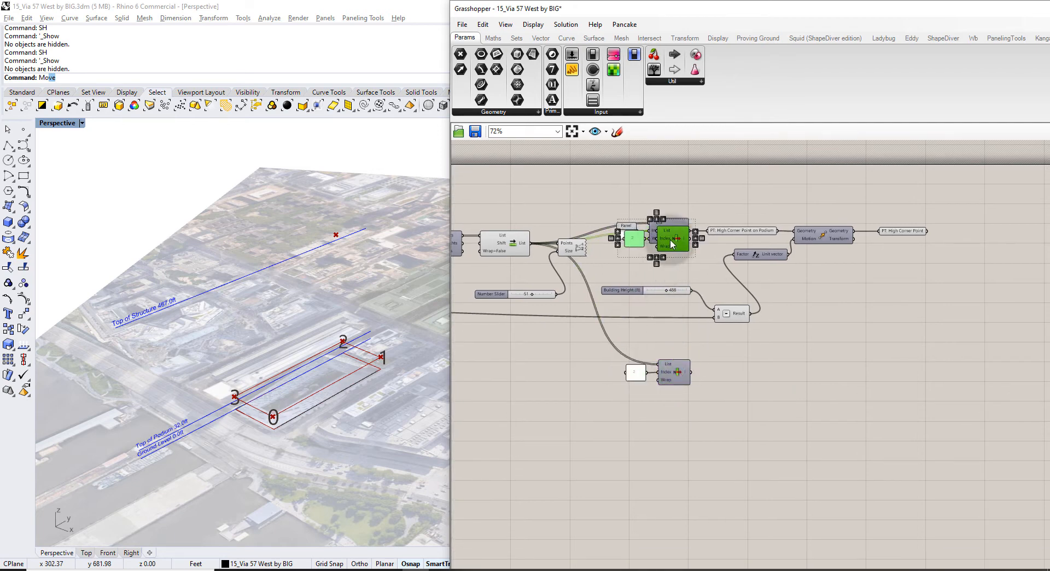
{"action": "left_click_drag", "start_coordinate": [667, 238], "coordinate": [676, 427]}
{"action": "left_click", "coordinate": [648, 386]}
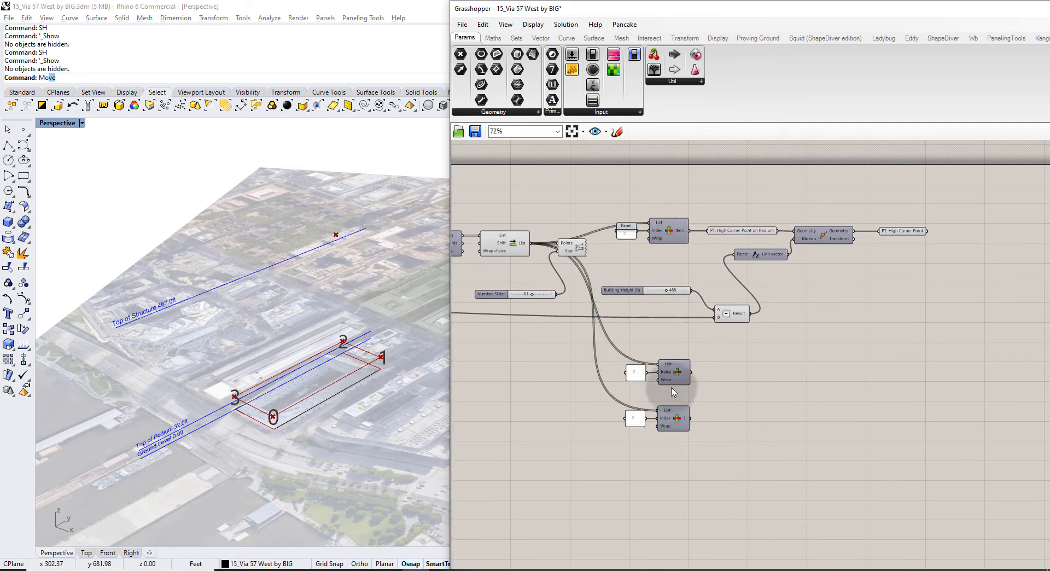
Set the two copied index panels to 1 and 3.
{"action": "scroll", "coordinate": [653, 383], "scroll_direction": "up", "scroll_amount": 4}
{"action": "double_click", "coordinate": [615, 368]}
{"action": "type", "text": "1"}
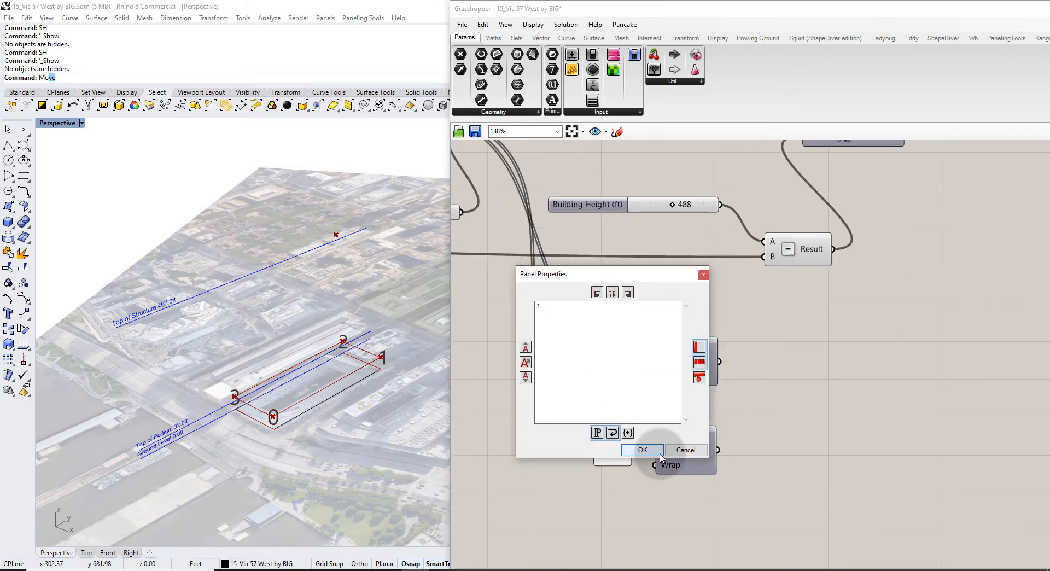
{"action": "left_click", "coordinate": [640, 446]}
{"action": "double_click", "coordinate": [612, 449]}
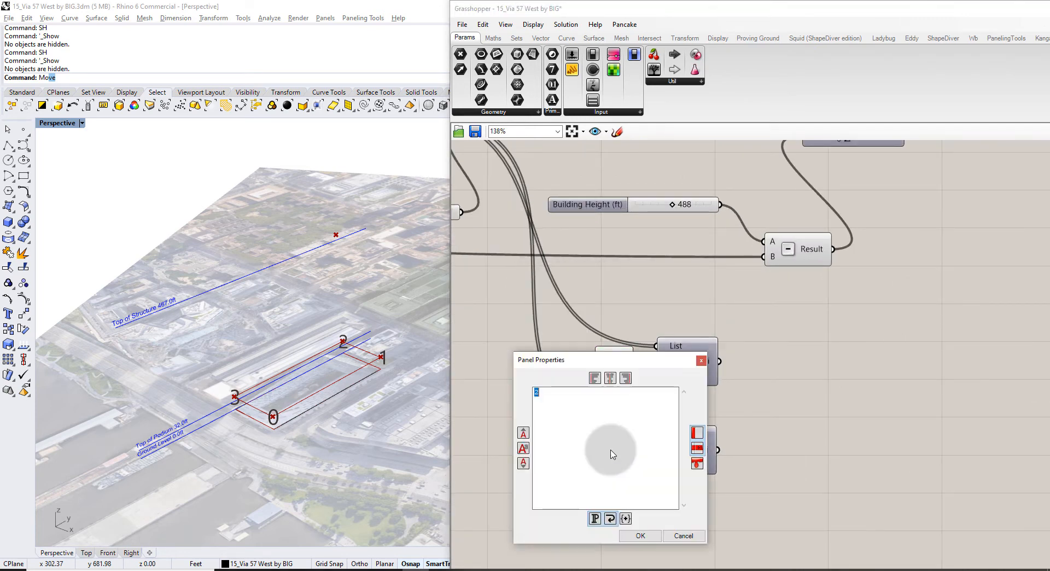
{"action": "left_click", "coordinate": [638, 536]}
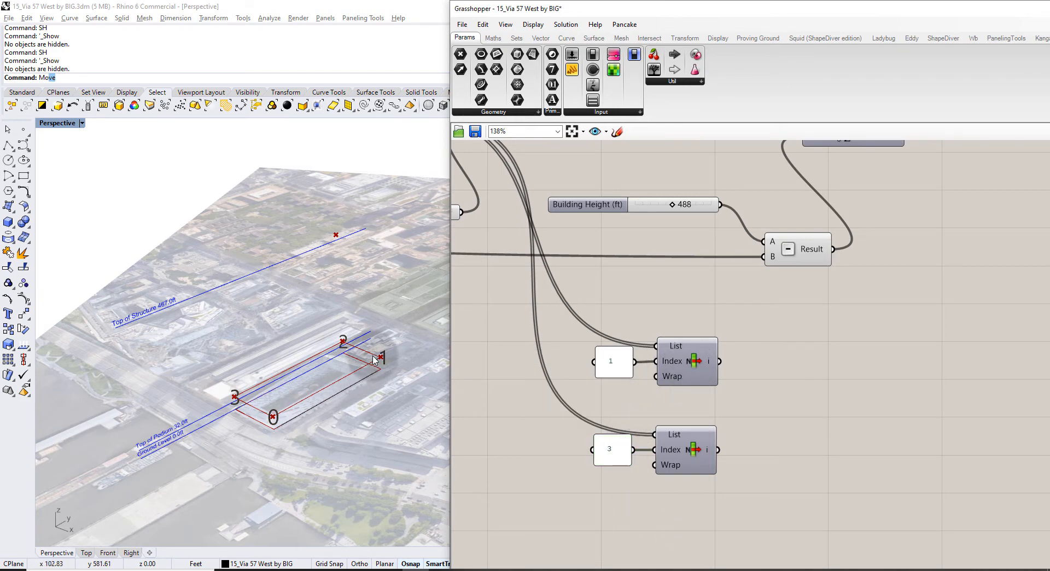
{"action": "scroll", "coordinate": [749, 321], "scroll_direction": "down", "scroll_amount": 3}
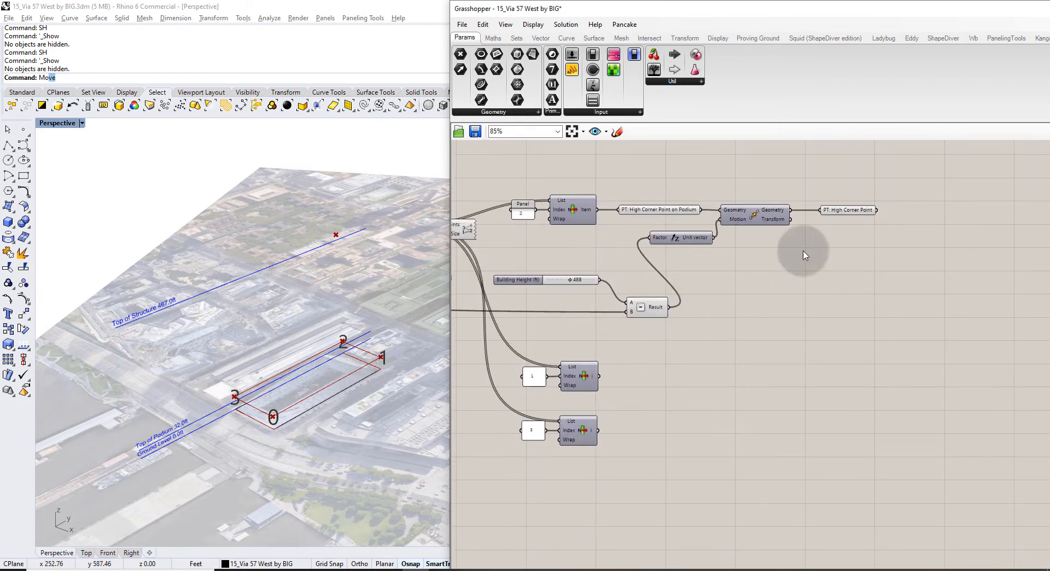
{"action": "double_click", "coordinate": [774, 378]}
{"action": "type", "text": "lin"}
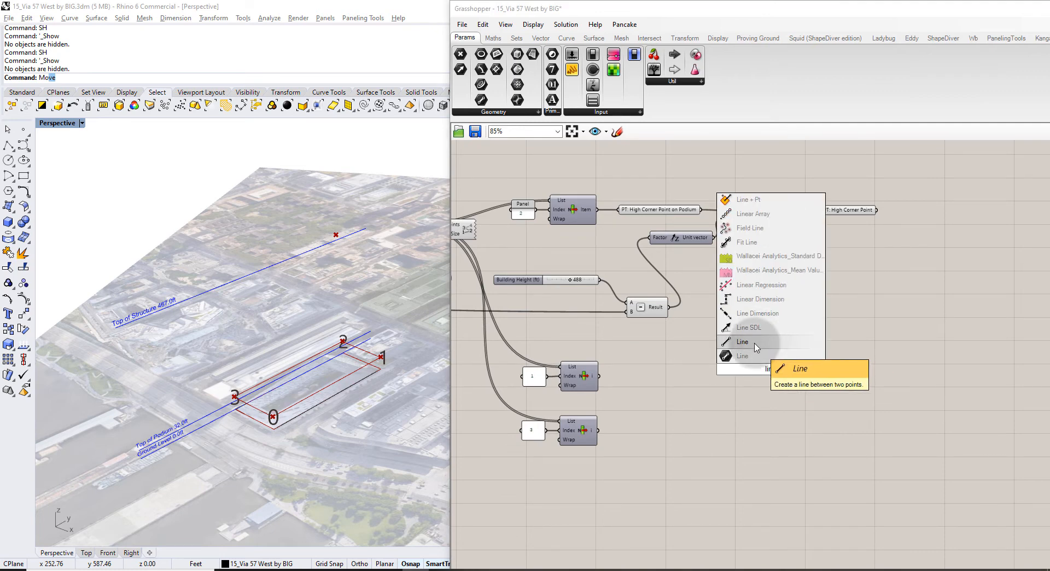
Add a Line from PT: High Corner Point to podium corner 1.
{"action": "left_click", "coordinate": [757, 347]}
{"action": "left_click_drag", "start_coordinate": [754, 354], "coordinate": [941, 228]}
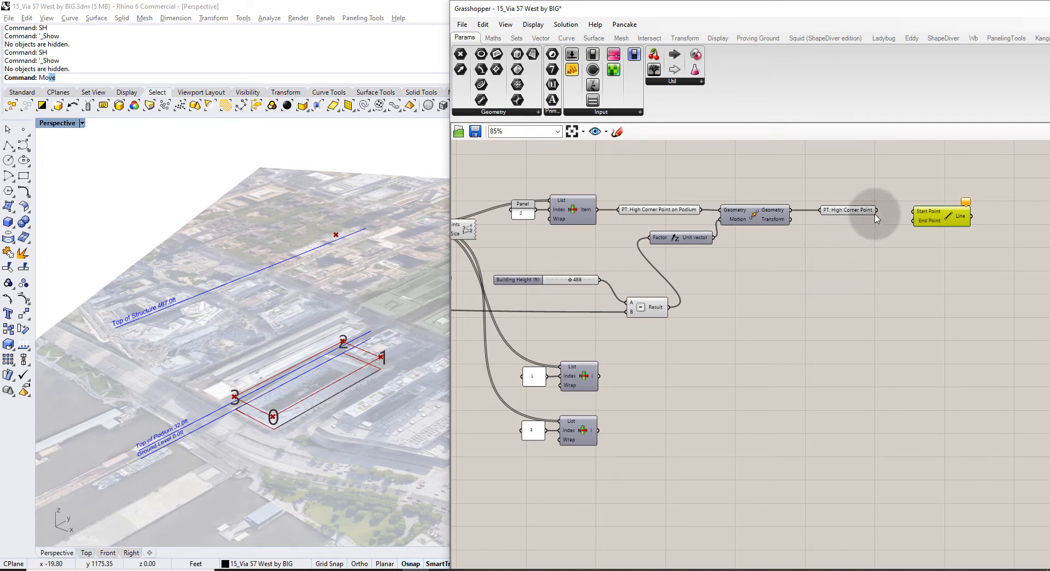
{"action": "left_click_drag", "start_coordinate": [877, 210], "coordinate": [916, 209]}
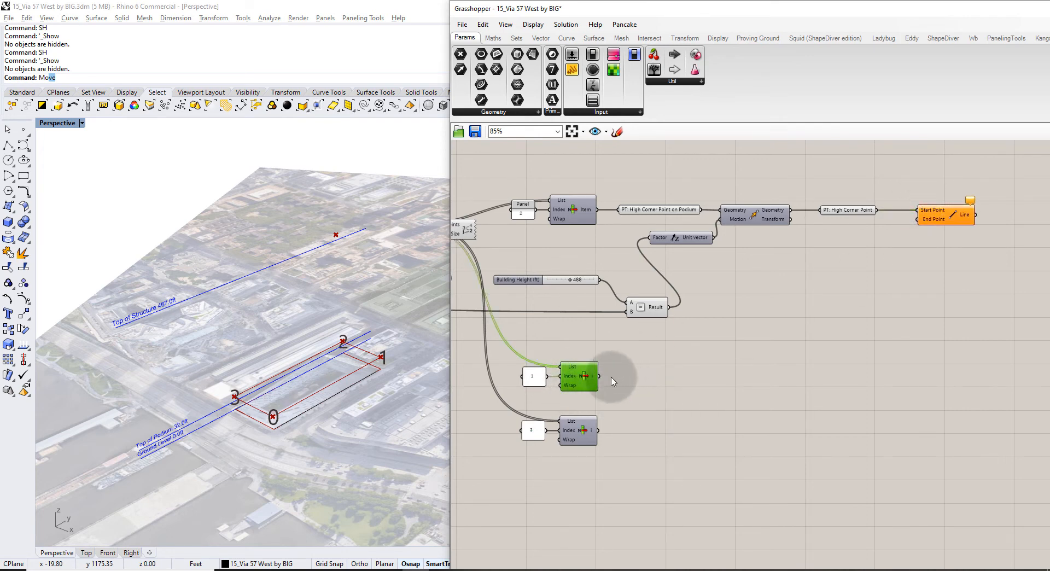
{"action": "left_click_drag", "start_coordinate": [600, 377], "coordinate": [920, 220]}
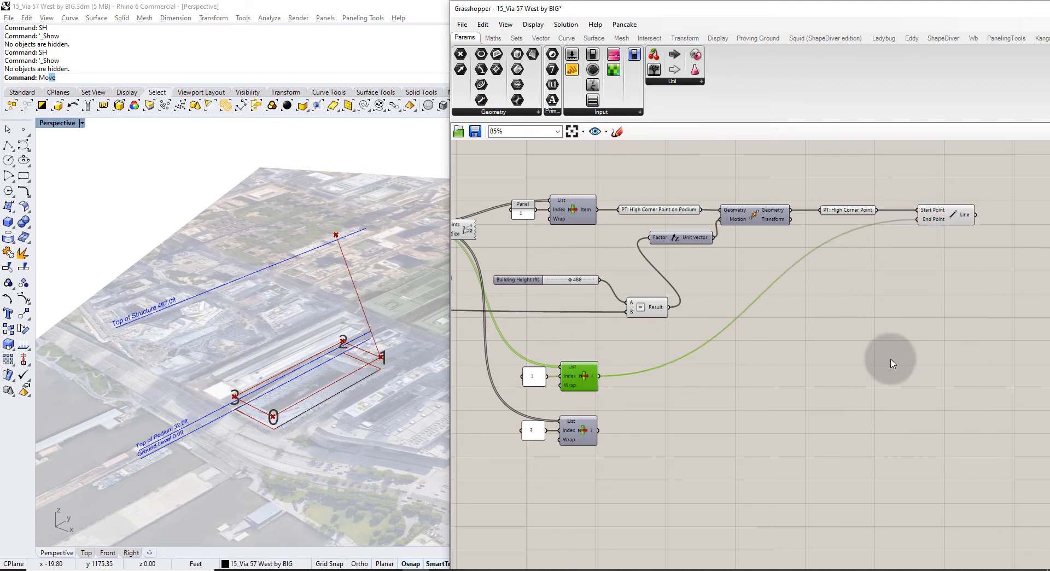
Copy the Line and wire podium corner 3 into the copy's End input.
{"action": "left_click", "coordinate": [951, 217]}
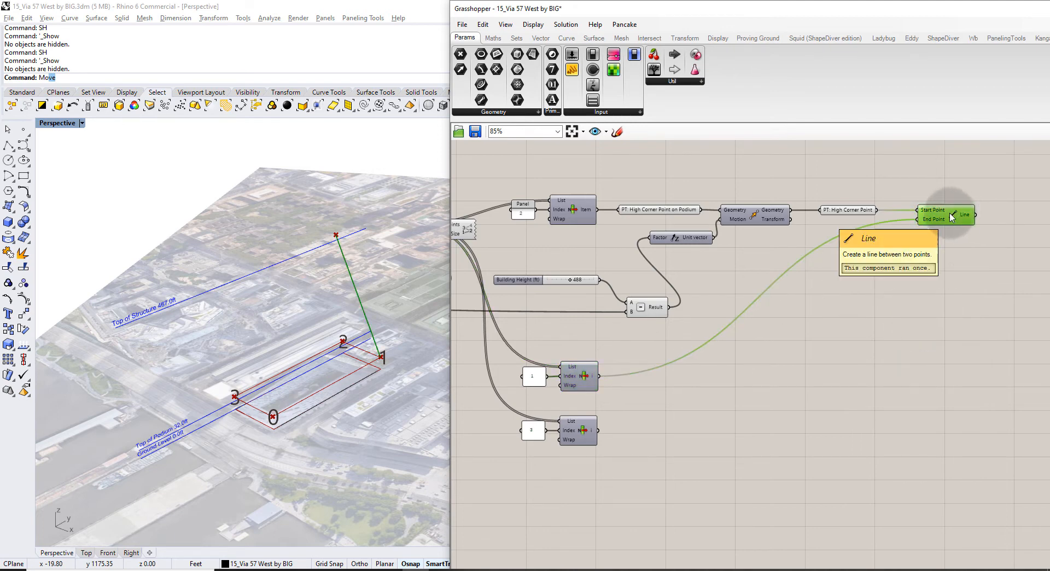
{"action": "left_click_drag", "start_coordinate": [952, 218], "coordinate": [951, 254], "text": "alt"}
{"action": "left_click", "coordinate": [940, 305]}
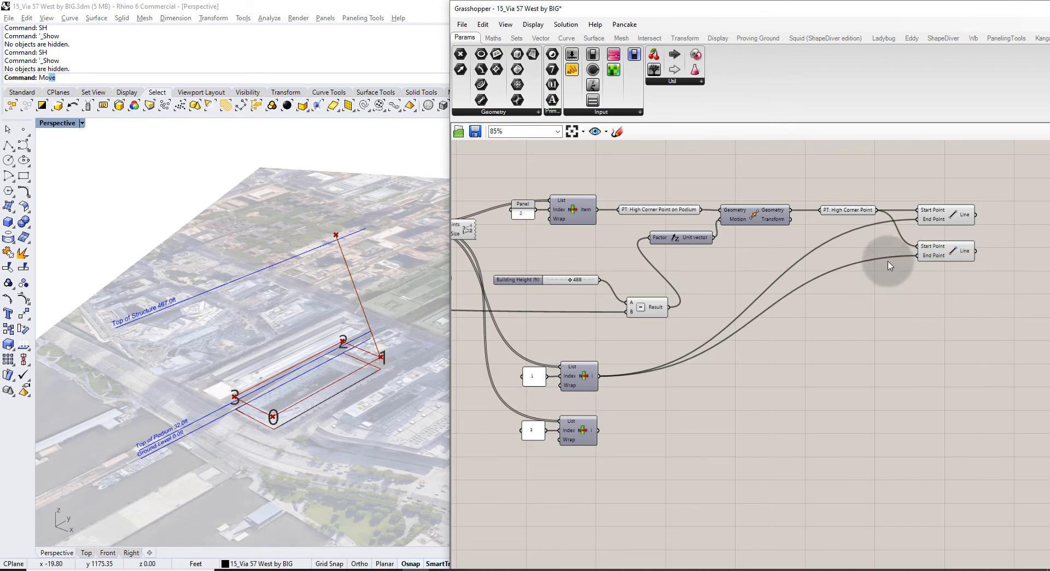
{"action": "mouse_move", "coordinate": [853, 214]}
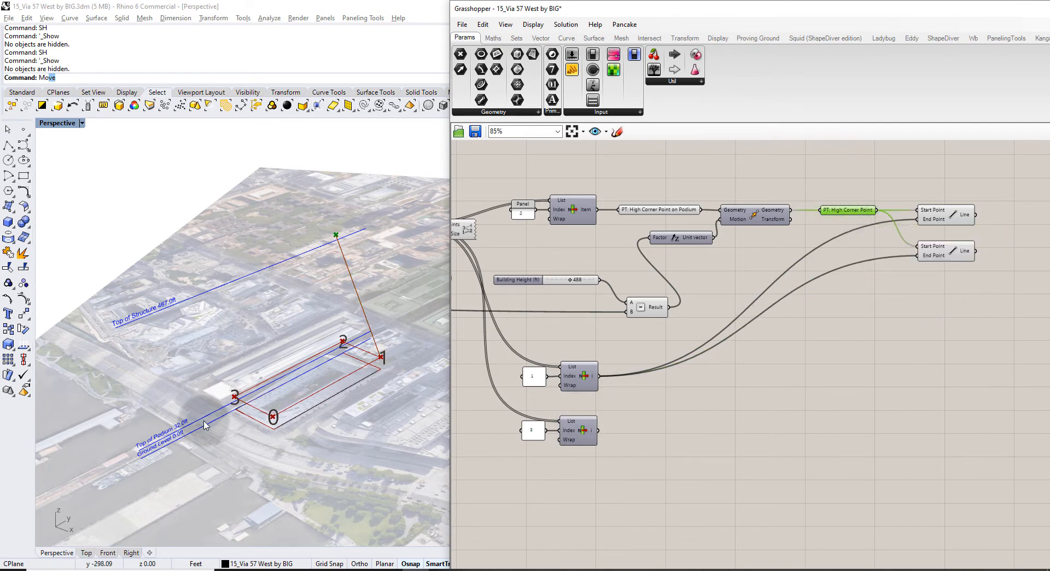
{"action": "left_click", "coordinate": [588, 429]}
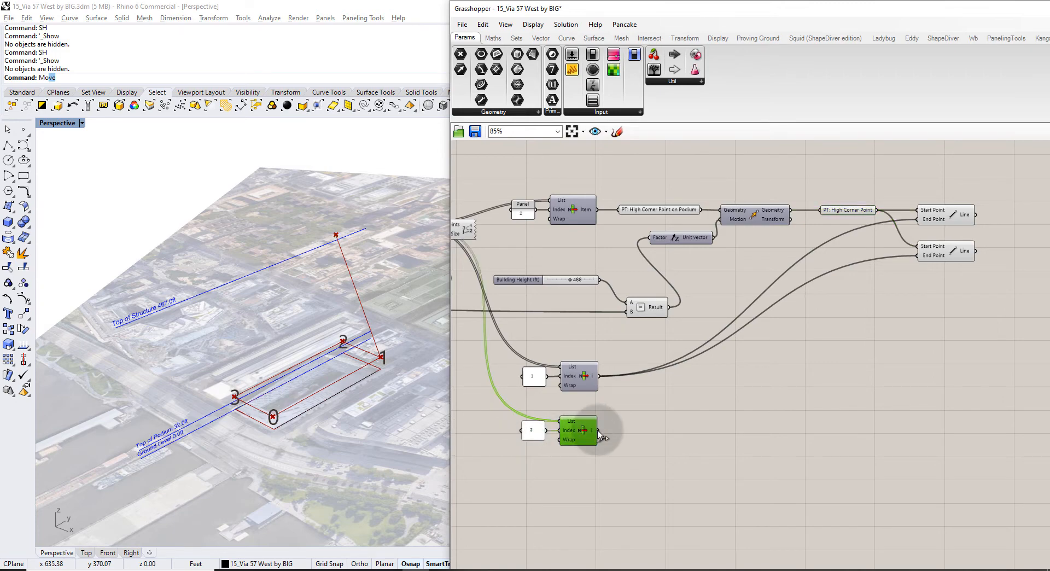
{"action": "left_click_drag", "start_coordinate": [598, 430], "coordinate": [918, 254]}
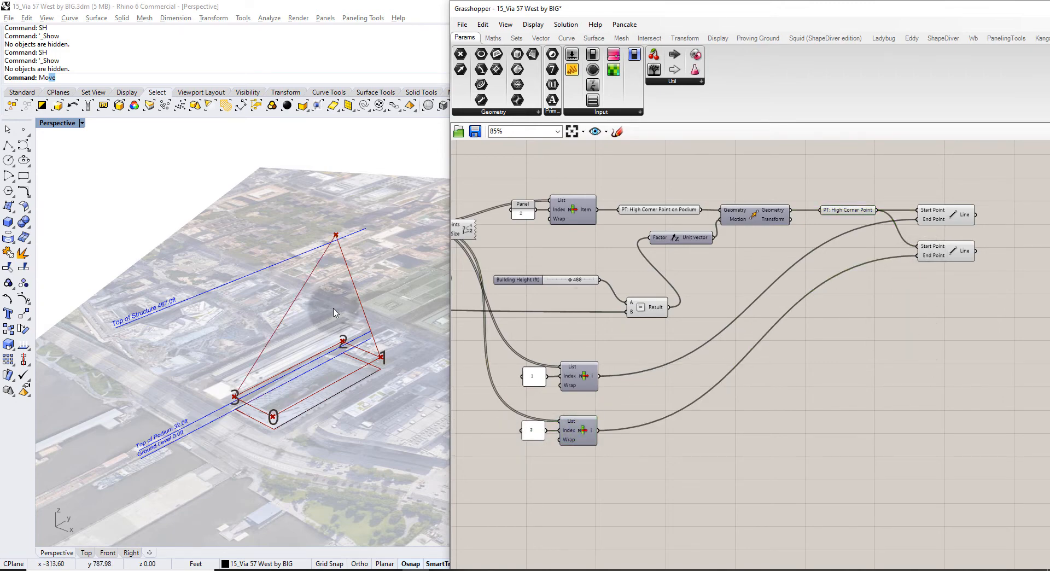
{"action": "right_click_drag", "start_coordinate": [267, 346], "coordinate": [377, 320]}
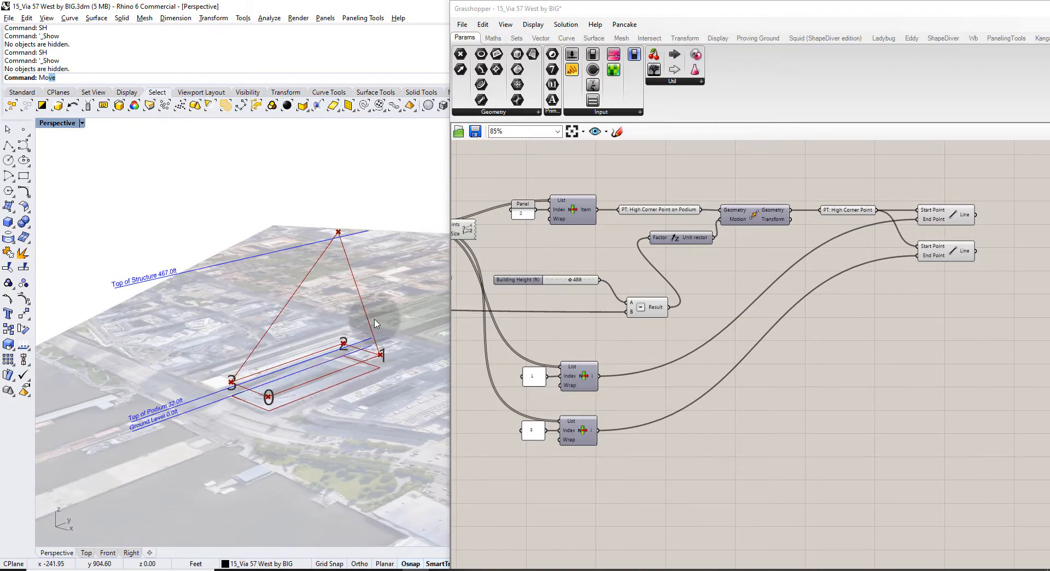
{"action": "left_click", "coordinate": [315, 569]}
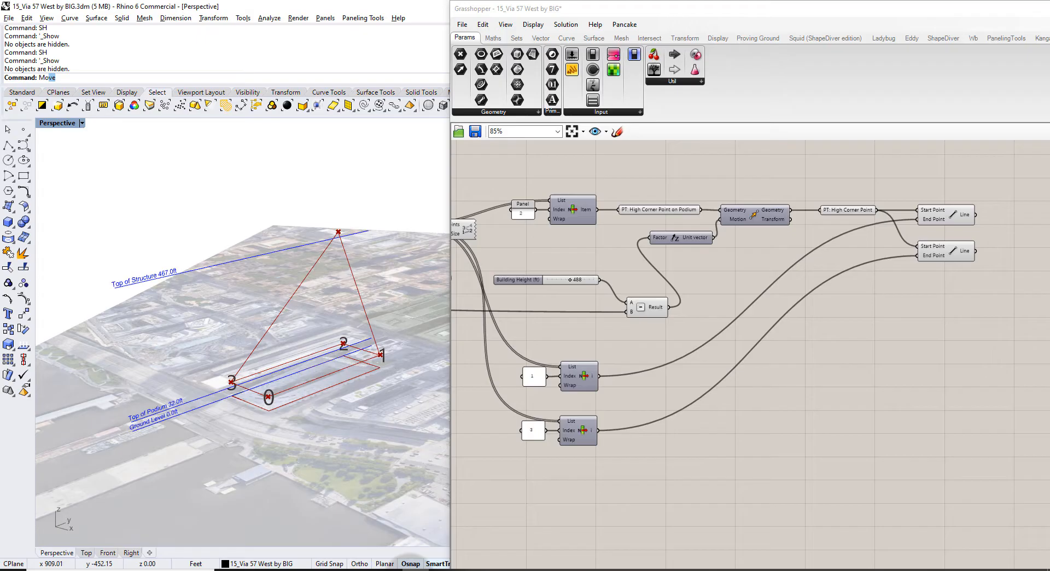
{"action": "scroll", "coordinate": [755, 328], "scroll_direction": "up", "scroll_amount": 2}
Inspect the upper Line's geometry in the Rhino viewport.
{"action": "left_click_drag", "start_coordinate": [738, 342], "coordinate": [689, 213]}
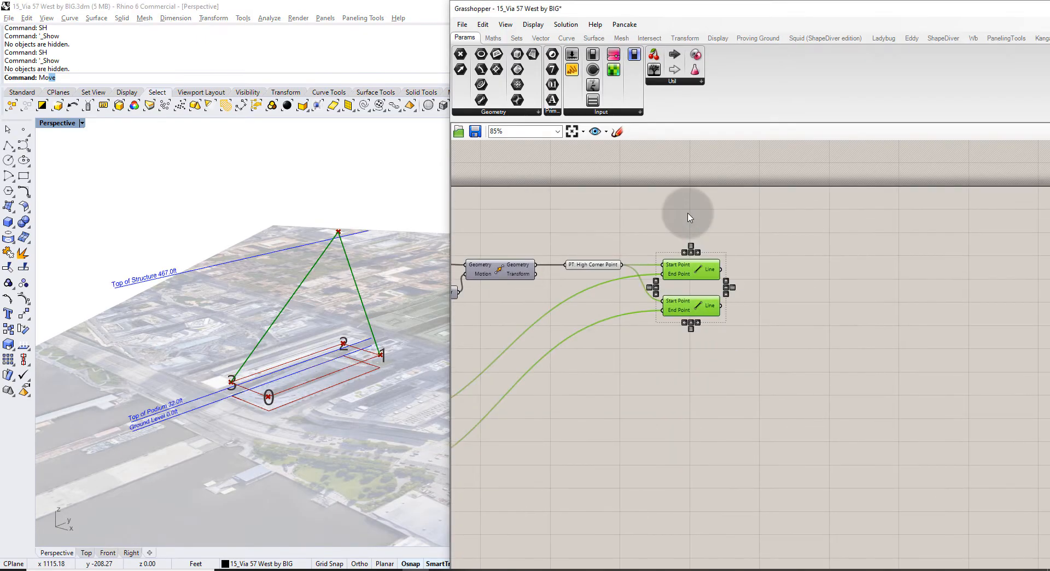
{"action": "left_click", "coordinate": [697, 414]}
{"action": "scroll", "coordinate": [696, 263], "scroll_direction": "up", "scroll_amount": 2}
{"action": "left_click", "coordinate": [693, 272]}
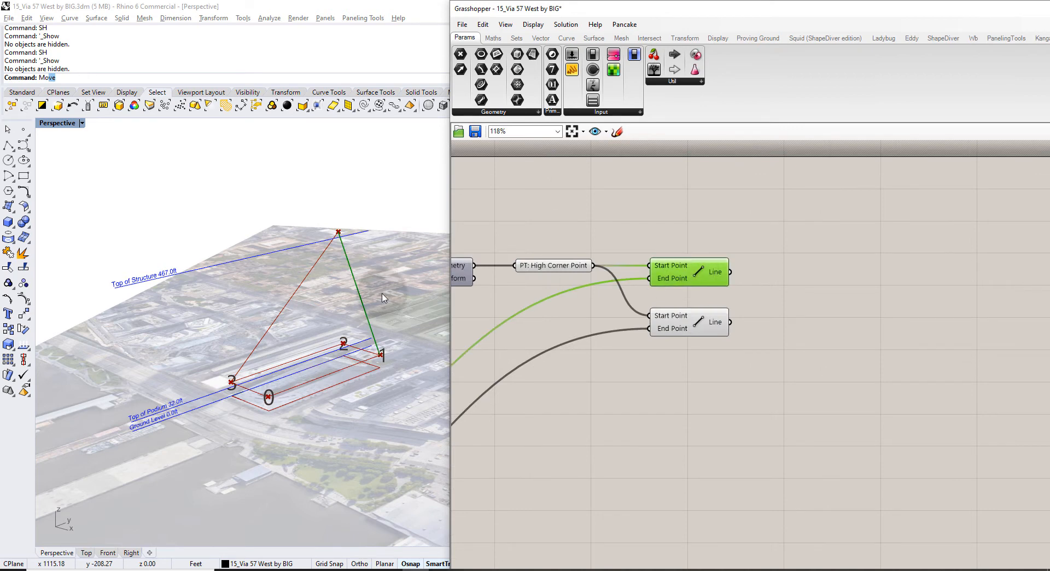
{"action": "right_click_drag", "start_coordinate": [270, 299], "coordinate": [306, 304]}
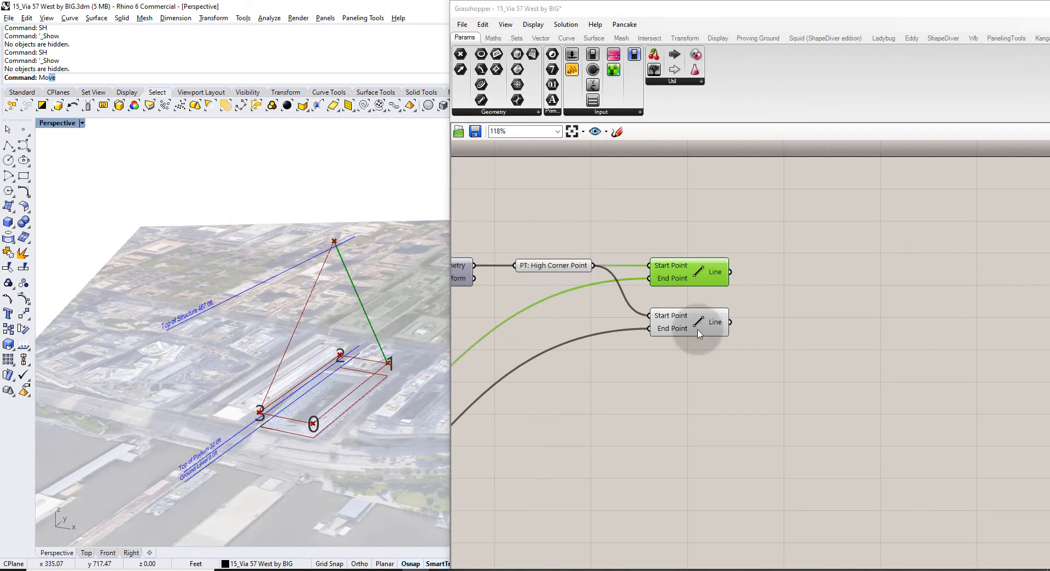
{"action": "left_click", "coordinate": [835, 274]}
Add a Sweep2 component via the 'railswee' search and place it right of the lines.
{"action": "double_click", "coordinate": [838, 271]}
{"action": "type", "text": "rail"}
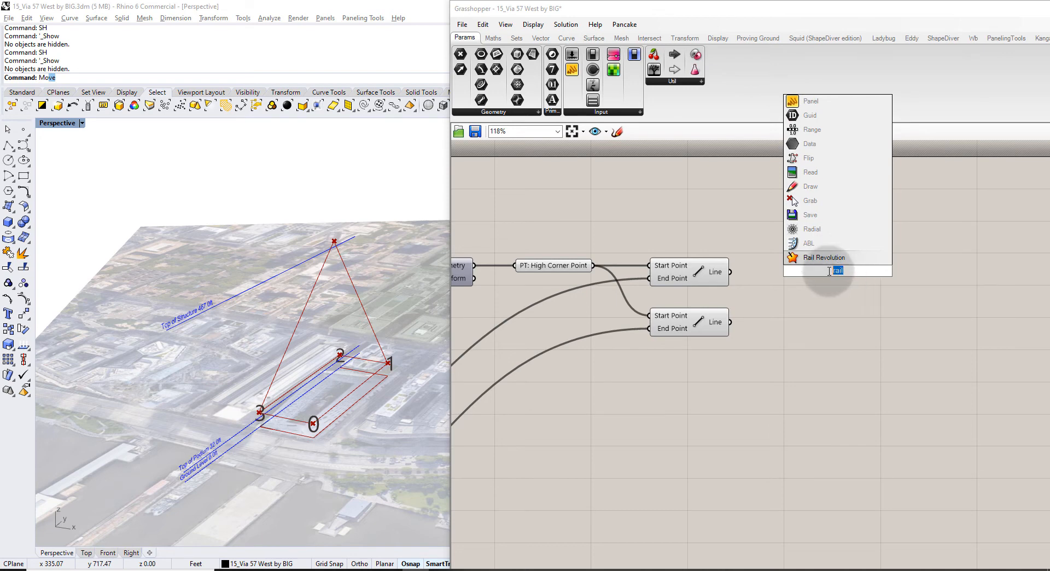
{"action": "type", "text": "swee"}
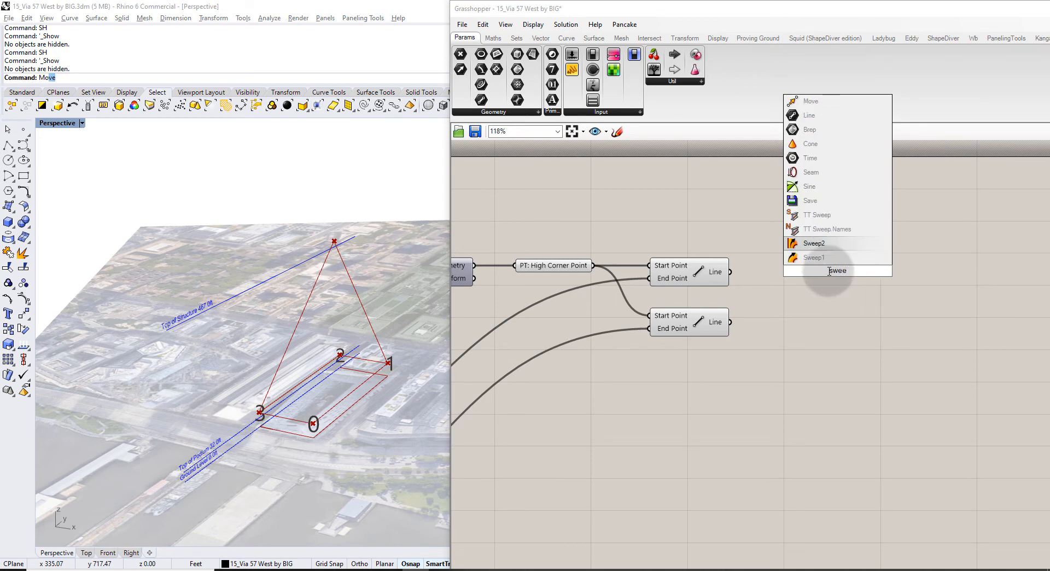
{"action": "left_click", "coordinate": [823, 243]}
{"action": "left_click_drag", "start_coordinate": [832, 271], "coordinate": [935, 278]}
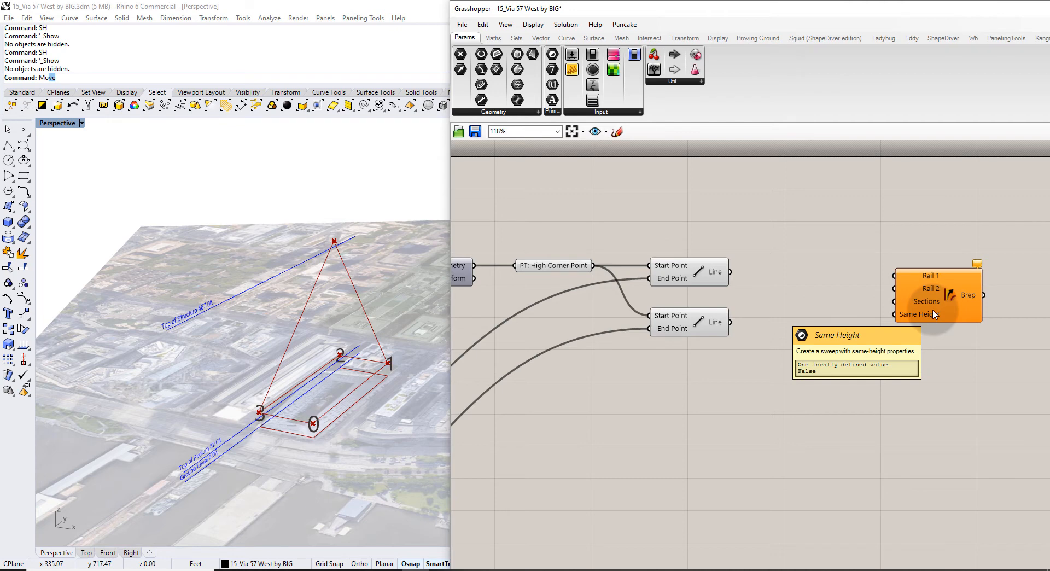
{"action": "left_click_drag", "start_coordinate": [933, 313], "coordinate": [1015, 298]}
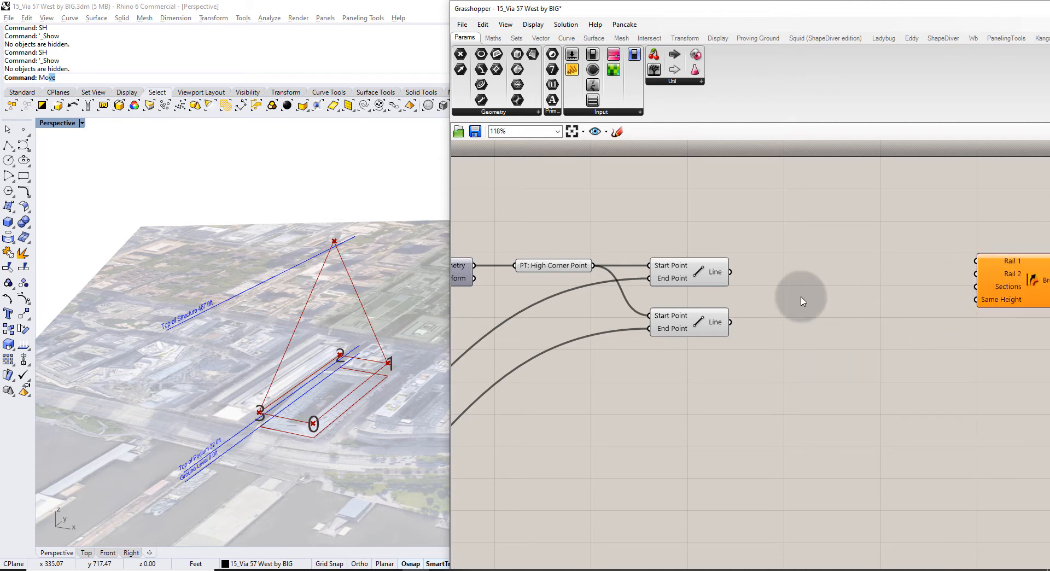
{"action": "right_click_drag", "start_coordinate": [802, 301], "coordinate": [760, 300]}
{"action": "double_click", "coordinate": [766, 268]}
Add a Curve parameter beside the lower Line after checking both lines in 3D.
{"action": "type", "text": "crv"}
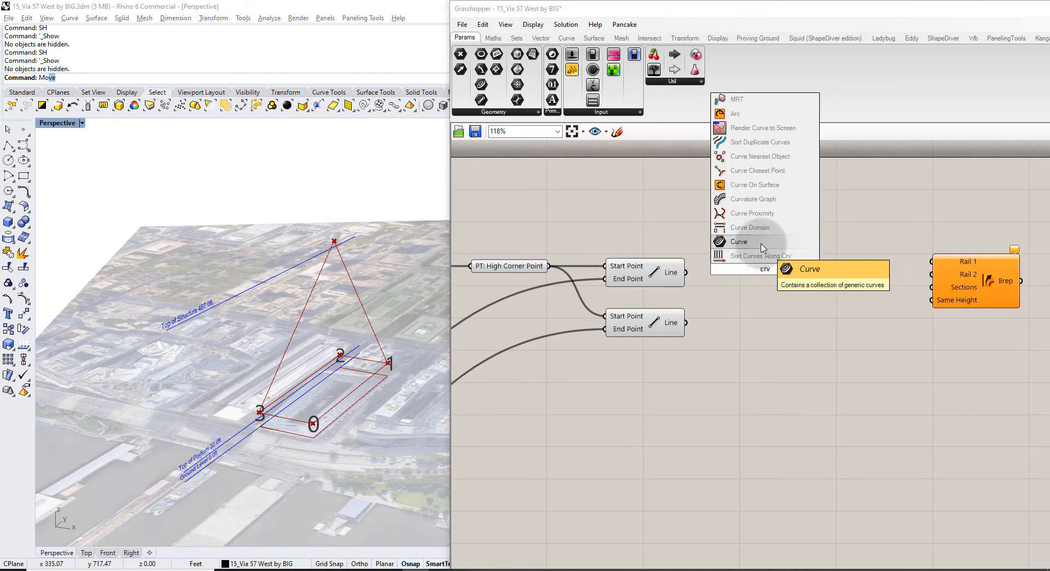
{"action": "left_click", "coordinate": [763, 244]}
{"action": "left_click", "coordinate": [635, 272]}
{"action": "right_click_drag", "start_coordinate": [425, 331], "coordinate": [321, 300]}
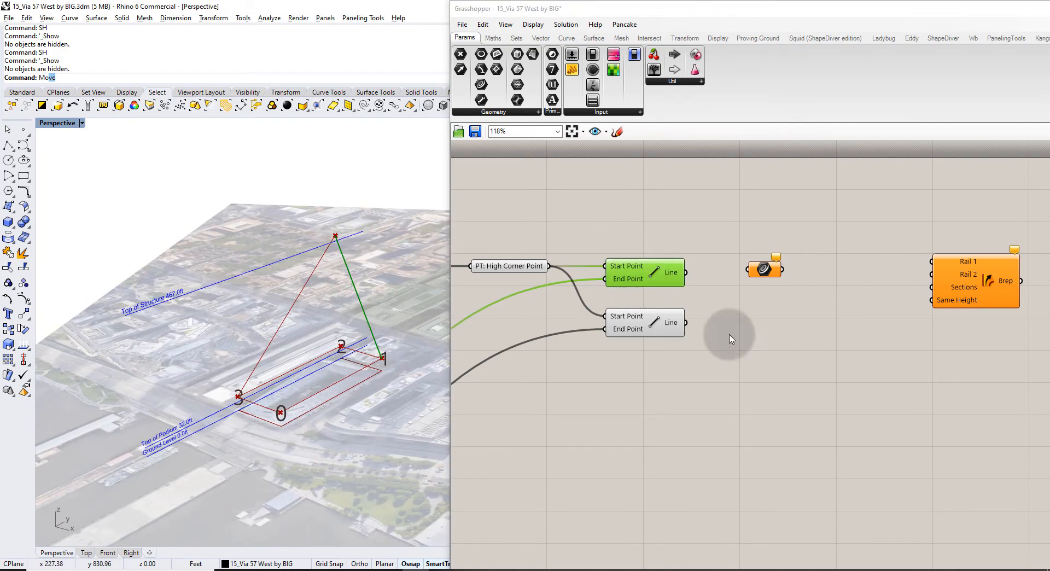
{"action": "left_click", "coordinate": [656, 328]}
{"action": "right_click_drag", "start_coordinate": [366, 247], "coordinate": [320, 241]}
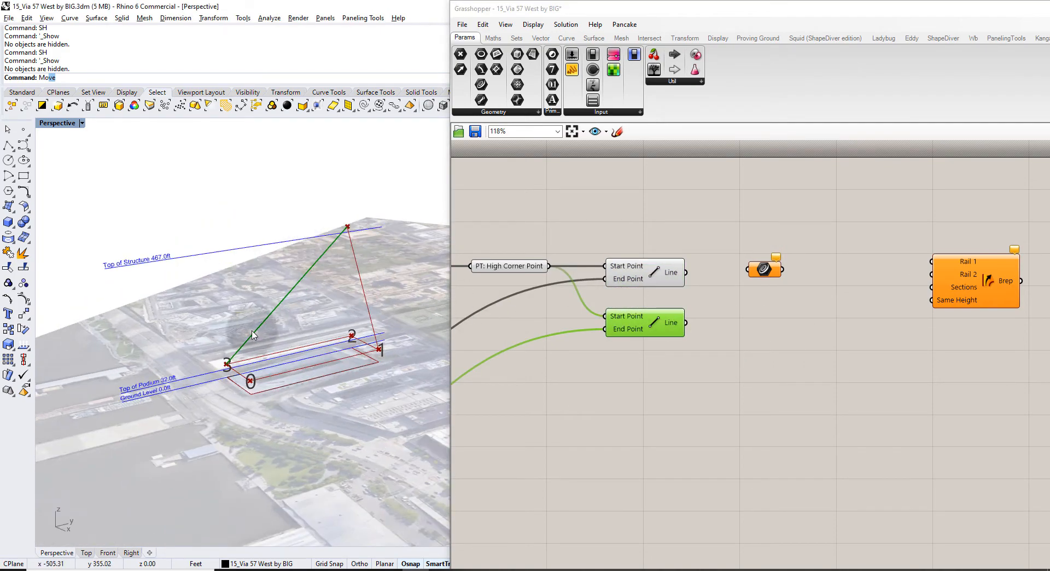
{"action": "left_click_drag", "start_coordinate": [763, 269], "coordinate": [749, 329]}
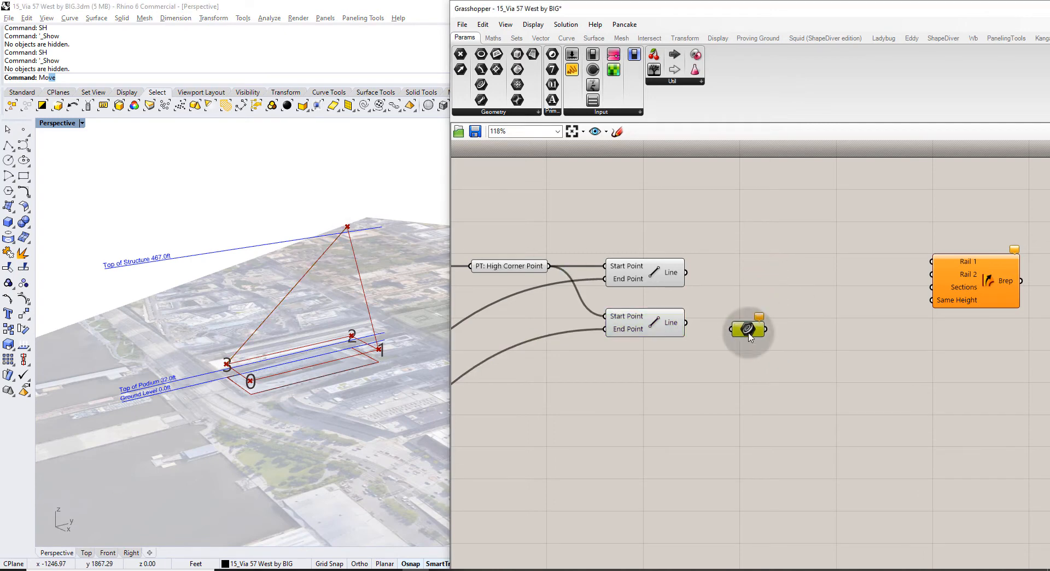
Rename the Curve parameter 'Rail 1', feed it the lower Line, and hide that Line's preview.
{"action": "right_click", "coordinate": [748, 331]}
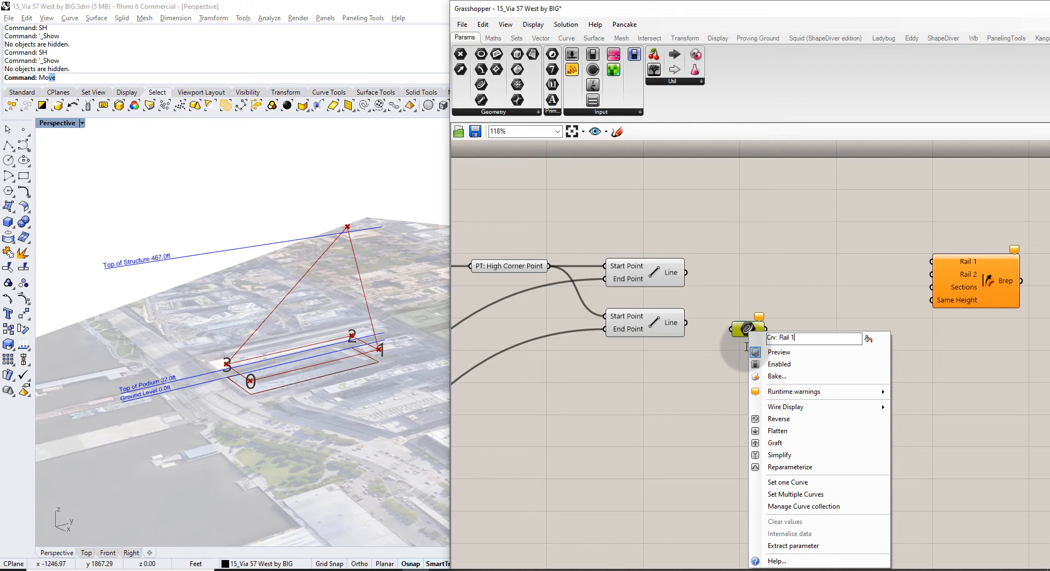
{"action": "left_click", "coordinate": [730, 319]}
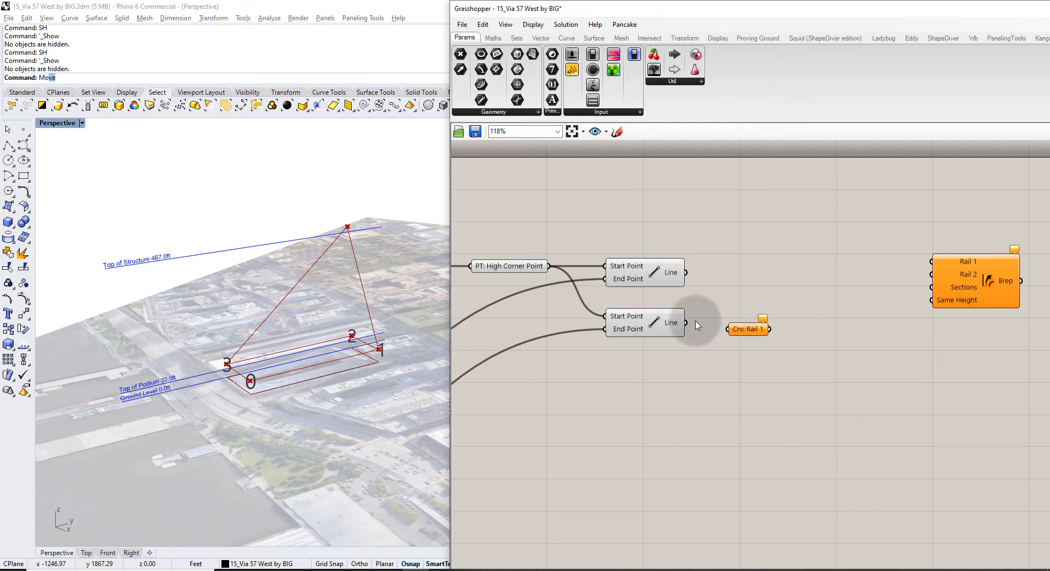
{"action": "left_click_drag", "start_coordinate": [699, 327], "coordinate": [748, 335]}
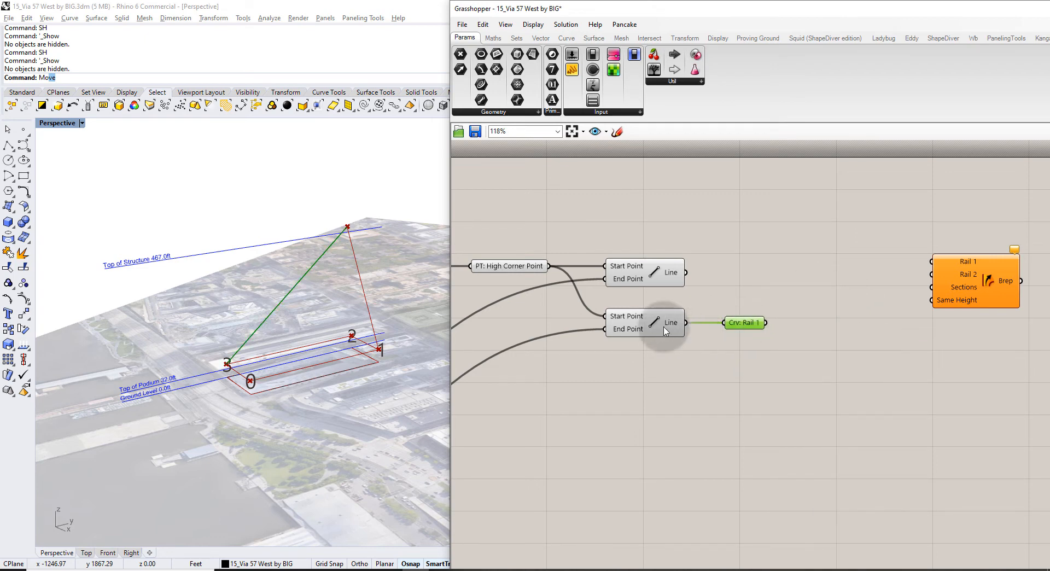
{"action": "left_click", "coordinate": [663, 323]}
{"action": "key", "text": "ctrl+q"}
{"action": "left_click", "coordinate": [760, 356]}
{"action": "right_click_drag", "start_coordinate": [760, 360], "coordinate": [731, 348]}
Add a Custom Preview component and feed Crv: Rail 1 into its Geometry input.
{"action": "double_click", "coordinate": [740, 344]}
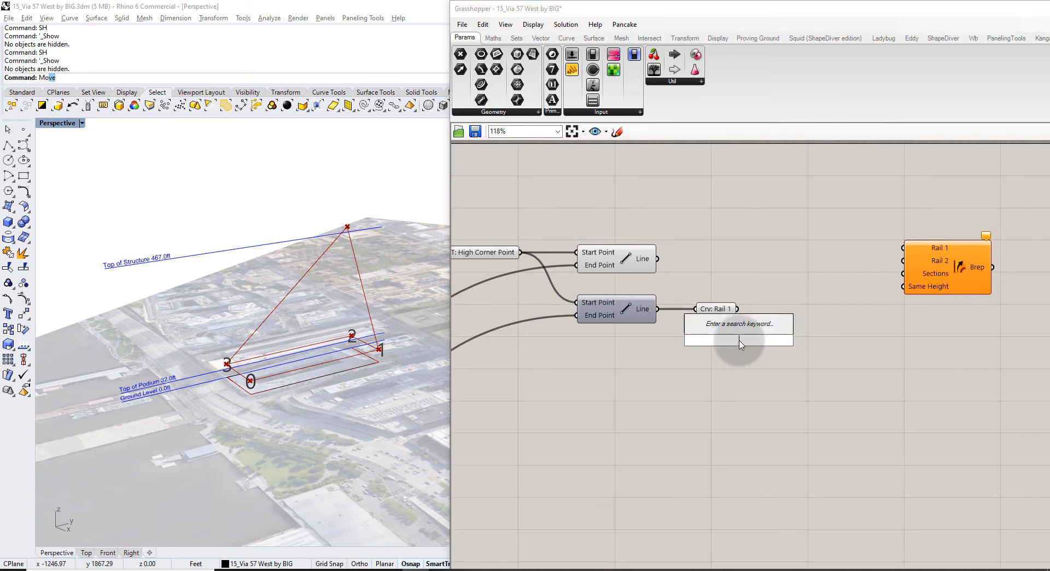
{"action": "type", "text": "custom pre"}
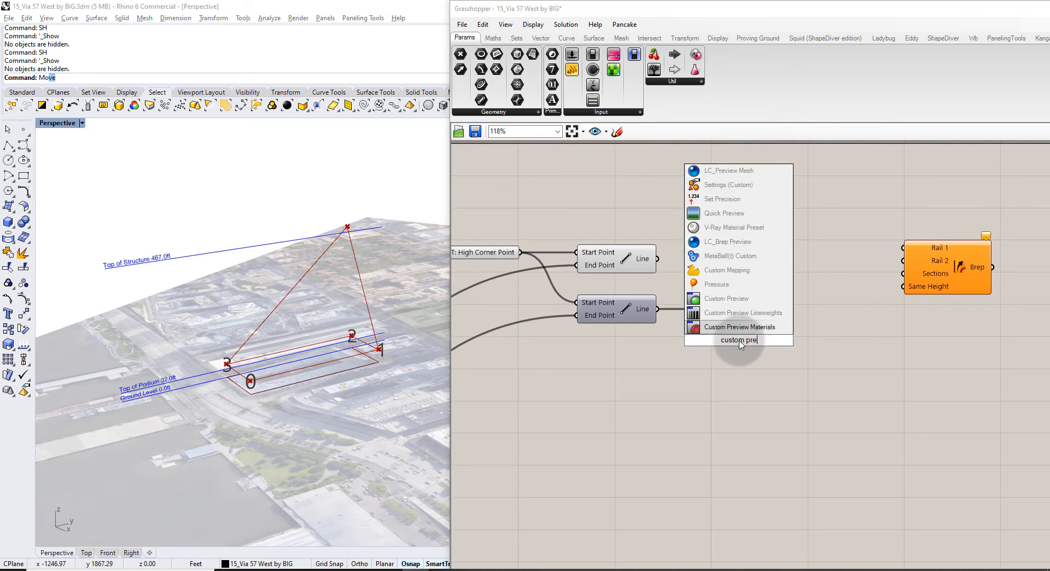
{"action": "key", "text": "Return"}
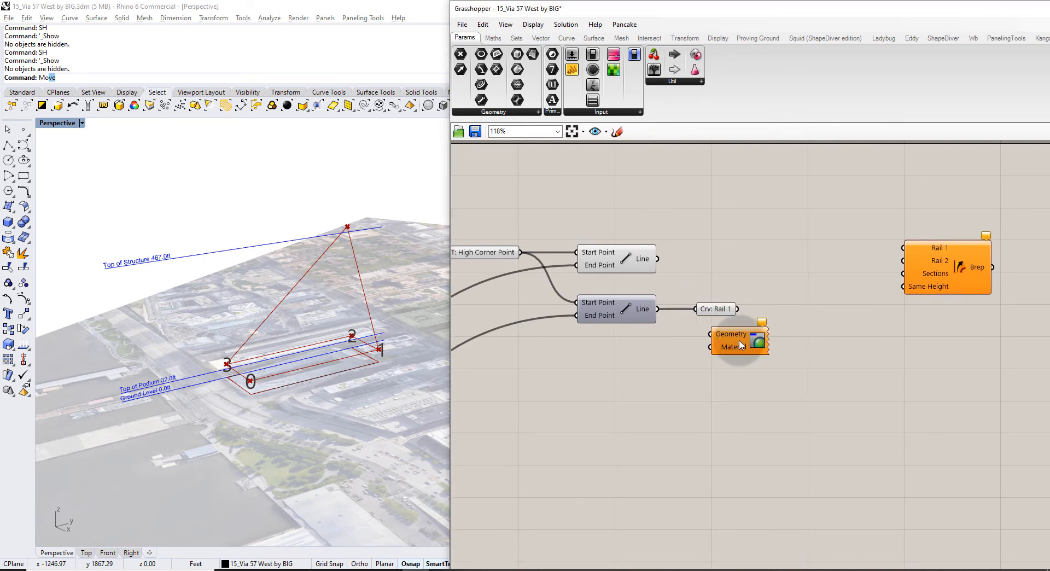
{"action": "left_click_drag", "start_coordinate": [738, 328], "coordinate": [757, 344]}
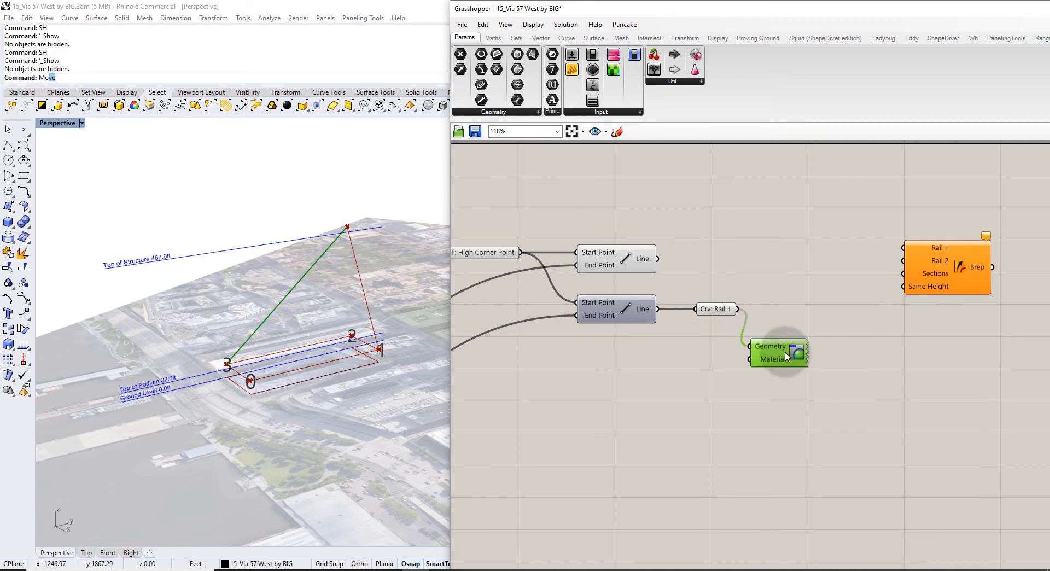
{"action": "left_click", "coordinate": [706, 425]}
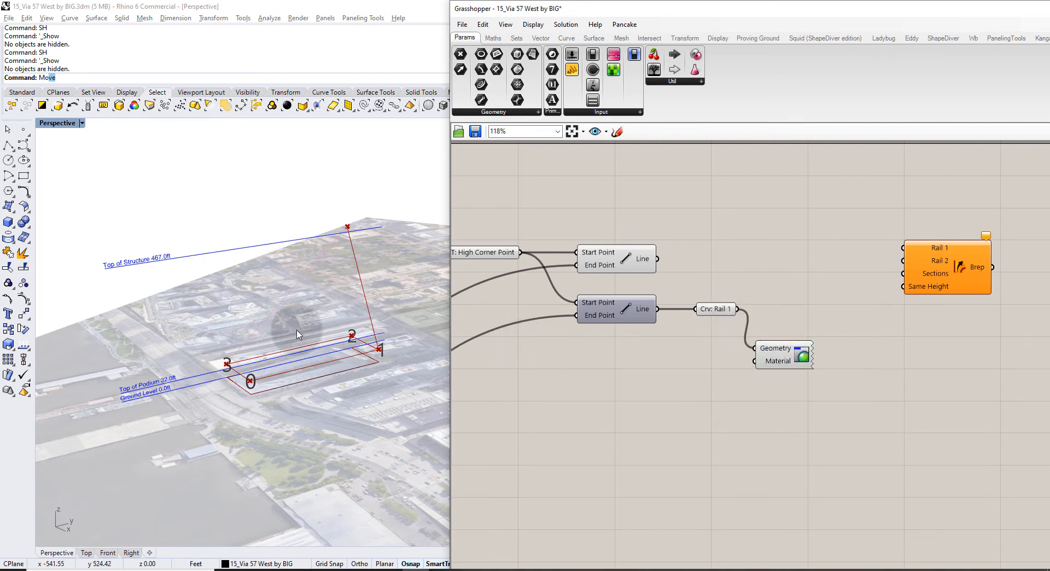
{"action": "right_click_drag", "start_coordinate": [395, 339], "coordinate": [411, 361]}
Wire a Colour Swatch into the preview's Material and set it to light green.
{"action": "type", "text": "swa"}
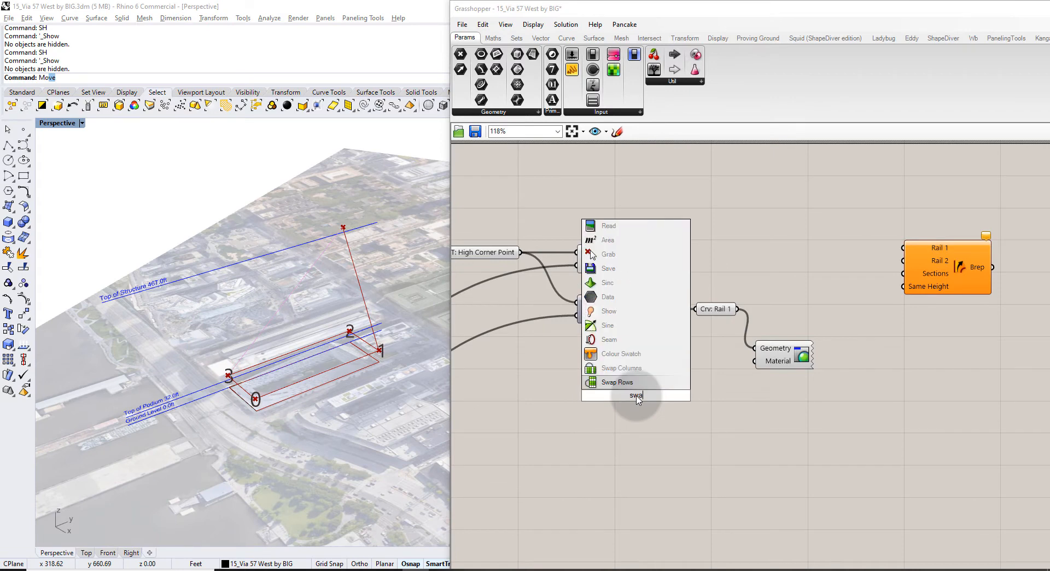
{"action": "left_click", "coordinate": [620, 353]}
{"action": "left_click_drag", "start_coordinate": [677, 395], "coordinate": [754, 361]}
{"action": "left_click_drag", "start_coordinate": [646, 400], "coordinate": [659, 373]}
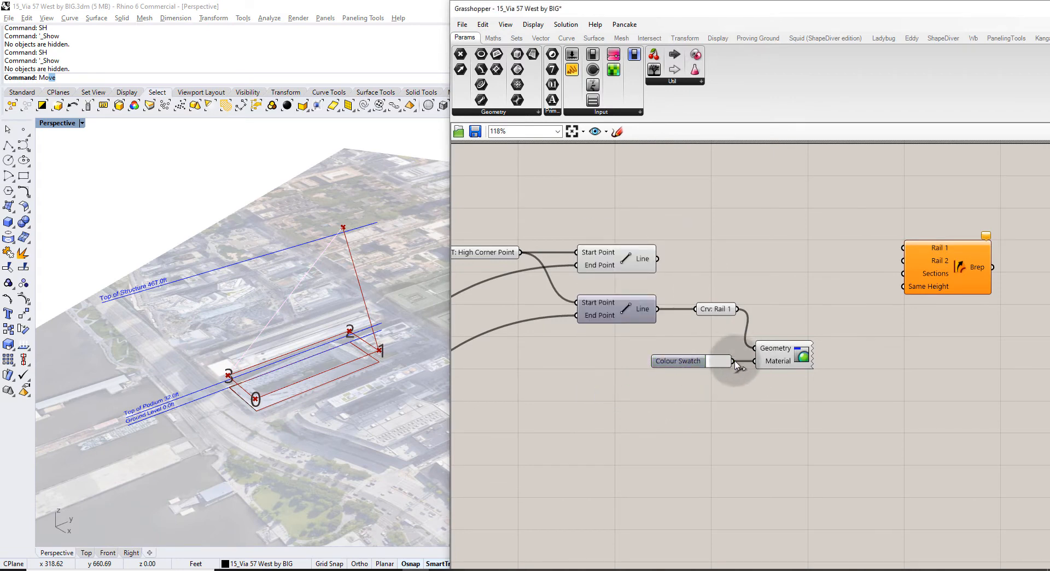
{"action": "left_click", "coordinate": [720, 365]}
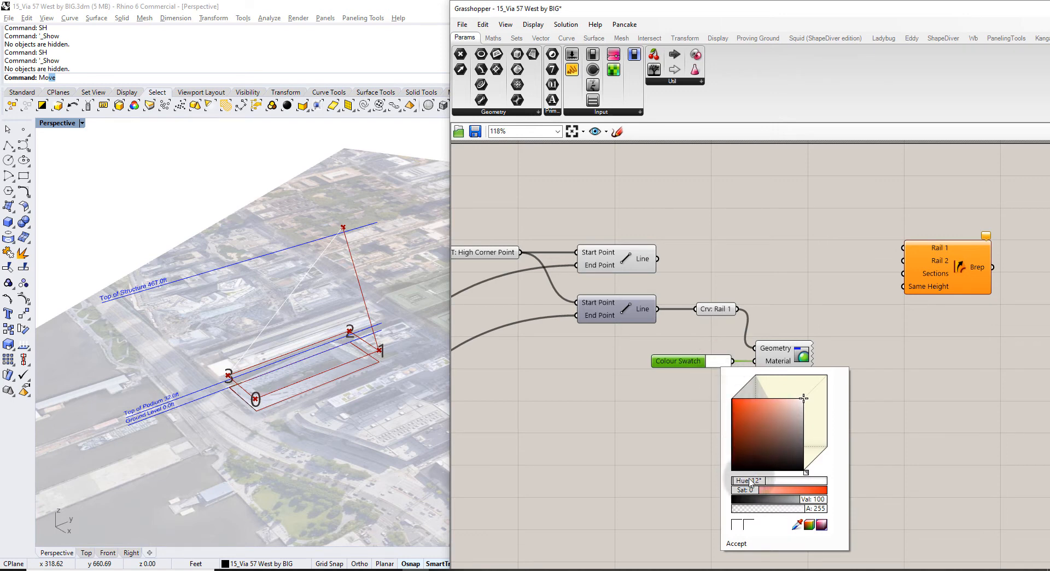
{"action": "left_click_drag", "start_coordinate": [751, 481], "coordinate": [761, 481]}
{"action": "left_click_drag", "start_coordinate": [740, 395], "coordinate": [674, 421]}
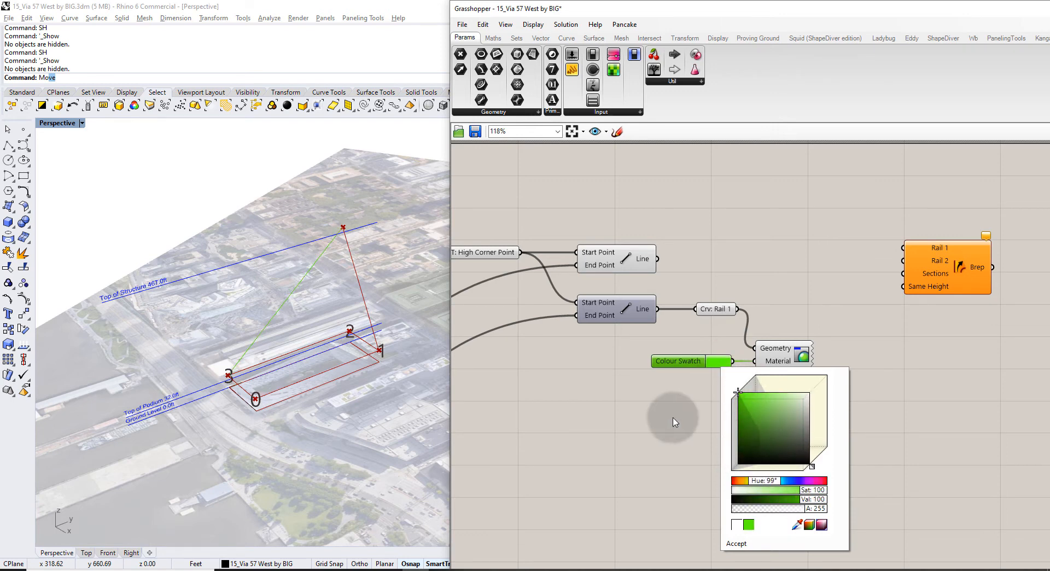
{"action": "left_click_drag", "start_coordinate": [753, 418], "coordinate": [768, 399]}
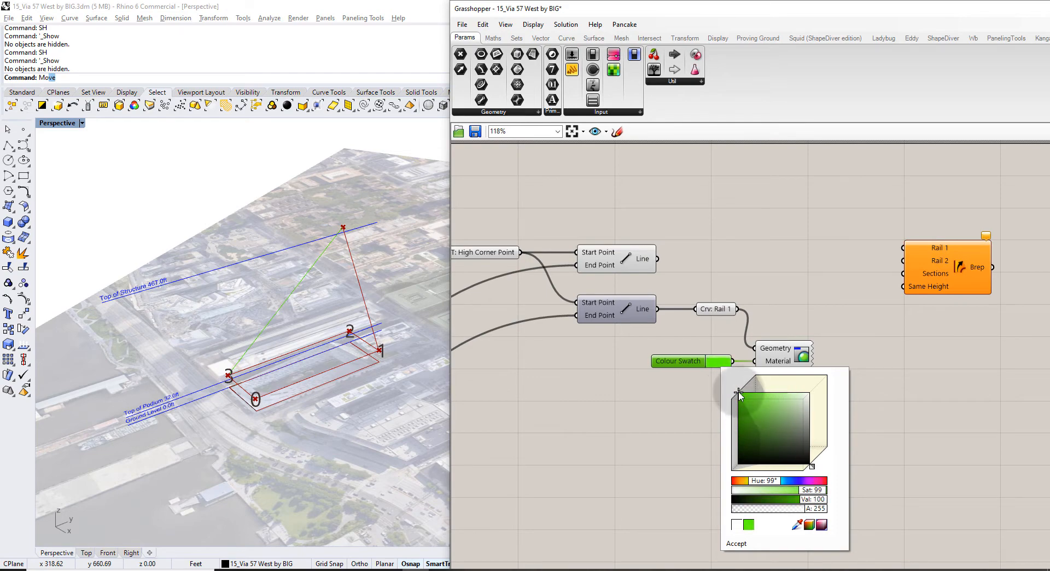
{"action": "left_click", "coordinate": [693, 403]}
Orbit the site view and pan the canvas back to the lower Line's upstream components.
{"action": "right_click_drag", "start_coordinate": [356, 317], "coordinate": [313, 395]}
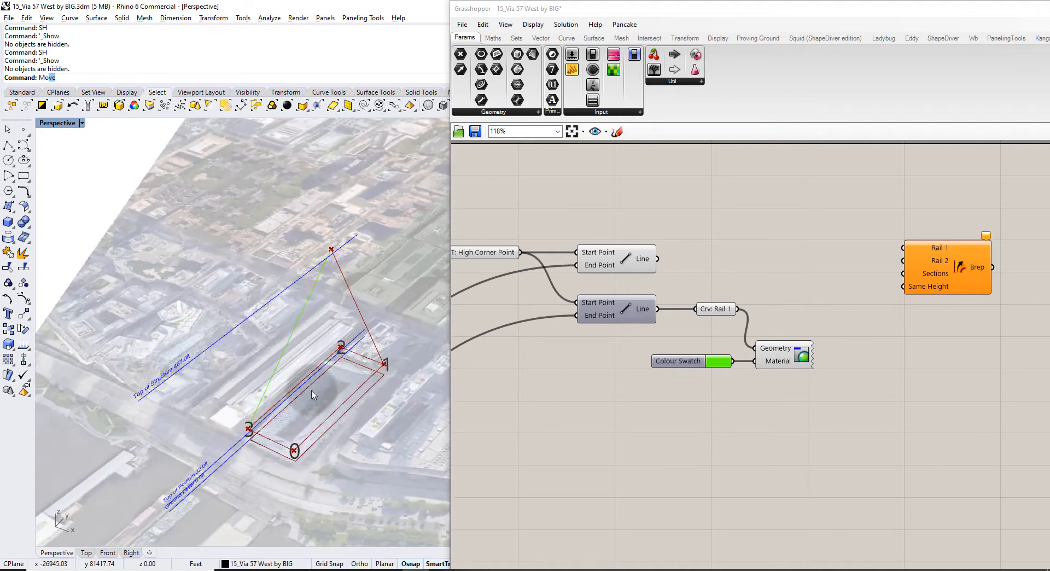
{"action": "scroll", "coordinate": [313, 395], "scroll_direction": "up", "scroll_amount": 2}
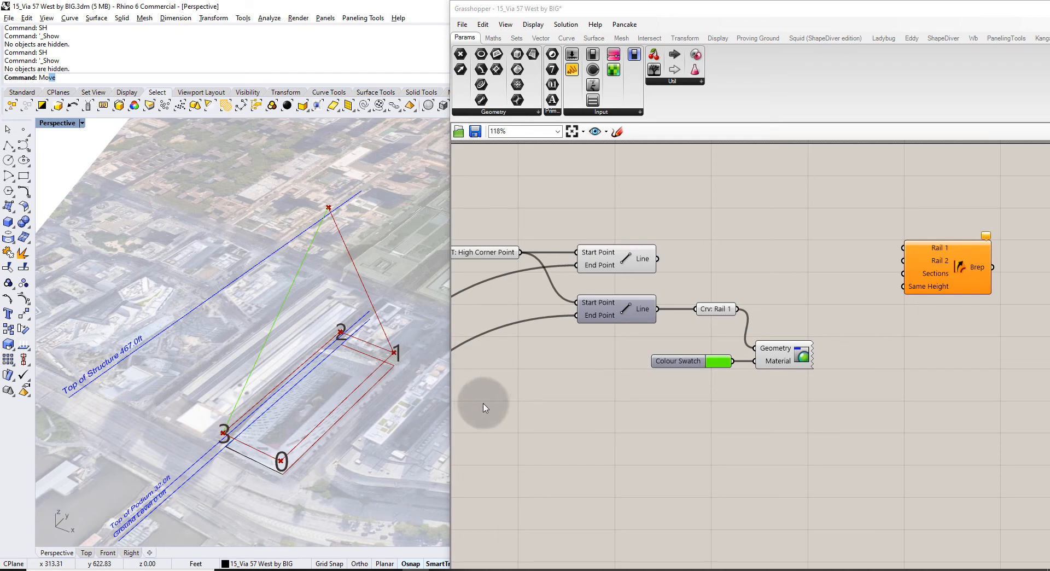
{"action": "right_click_drag", "start_coordinate": [540, 378], "coordinate": [688, 353]}
{"action": "right_click_drag", "start_coordinate": [632, 282], "coordinate": [665, 265]}
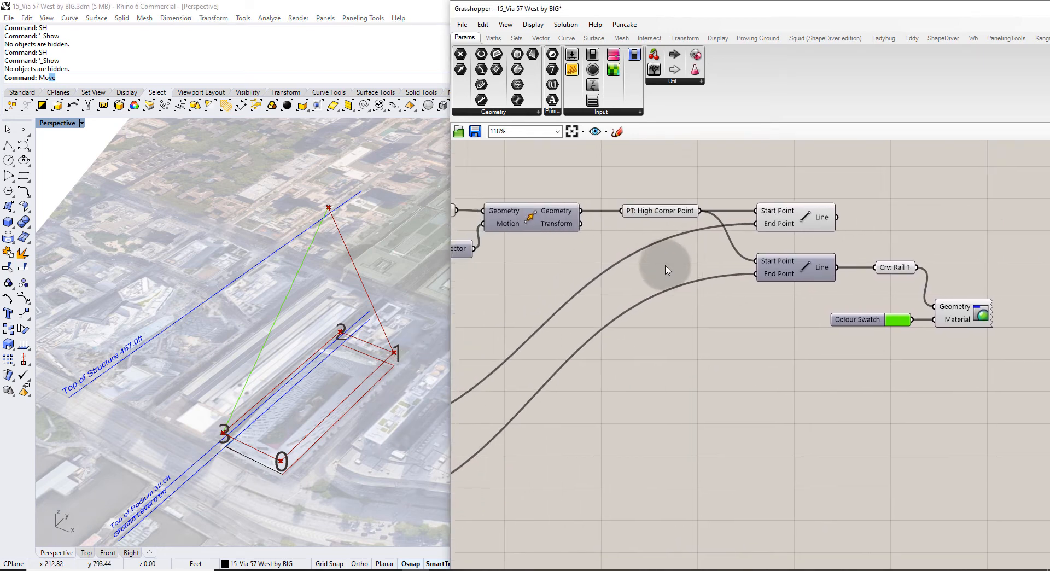
{"action": "scroll", "coordinate": [666, 269], "scroll_direction": "down", "scroll_amount": 2}
{"action": "left_click", "coordinate": [771, 263]}
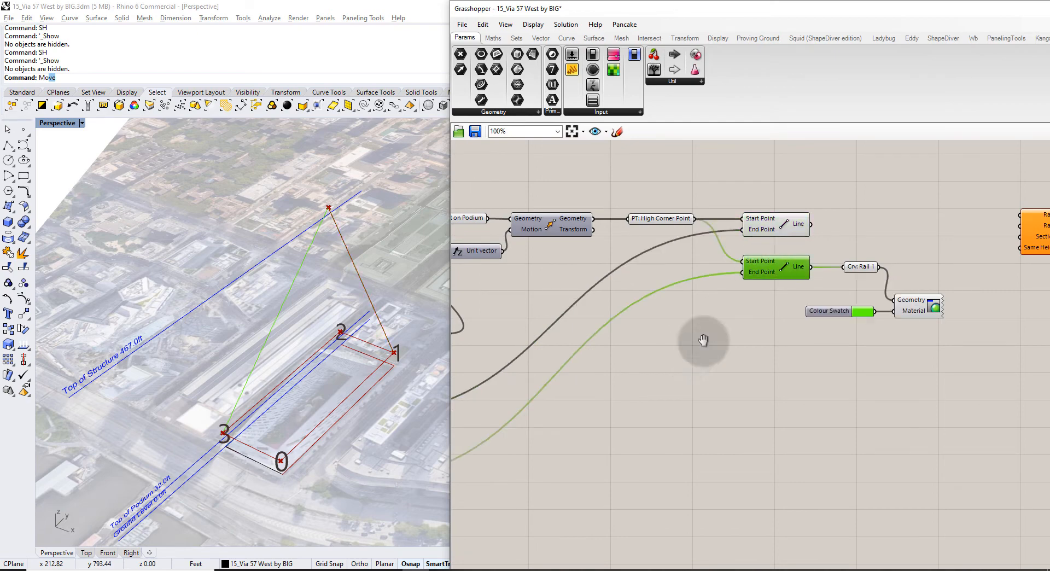
{"action": "scroll", "coordinate": [703, 340], "scroll_direction": "down", "scroll_amount": 4}
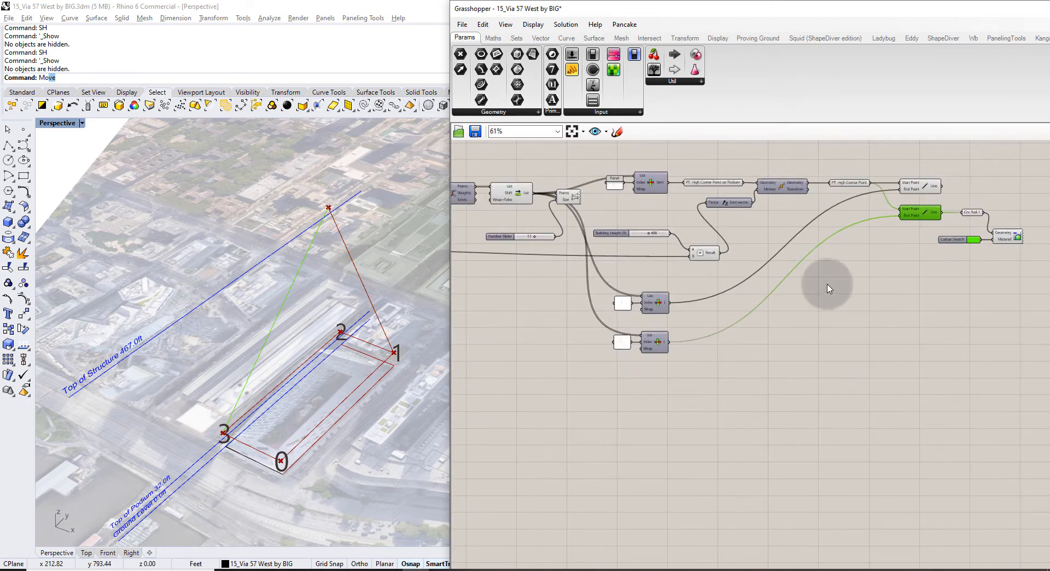
{"action": "left_click", "coordinate": [896, 249]}
{"action": "right_click_drag", "start_coordinate": [896, 250], "coordinate": [893, 254]}
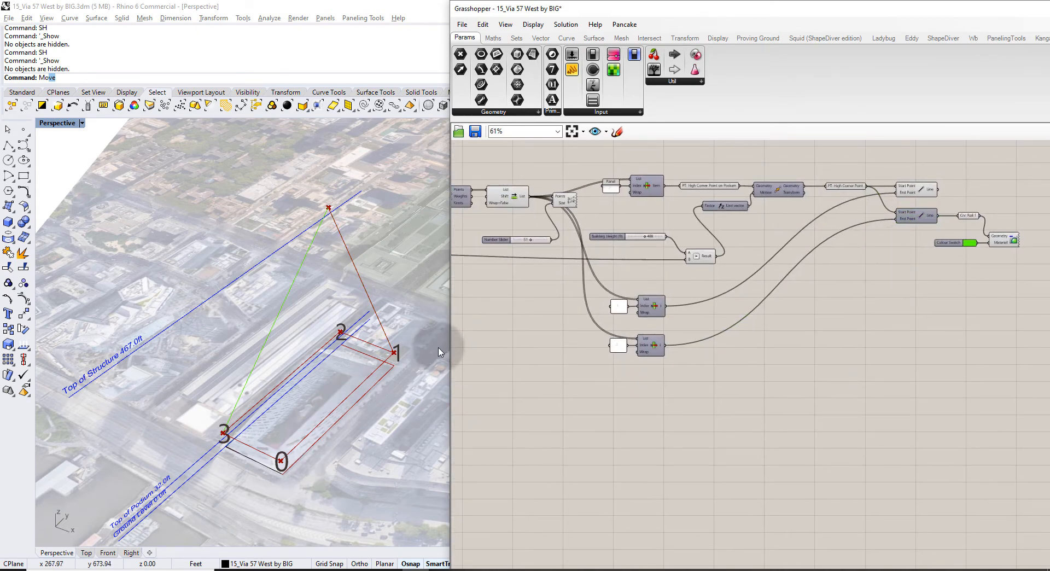
{"action": "scroll", "coordinate": [440, 351], "scroll_direction": "up", "scroll_amount": 3}
{"action": "scroll", "coordinate": [650, 350], "scroll_direction": "up", "scroll_amount": 8}
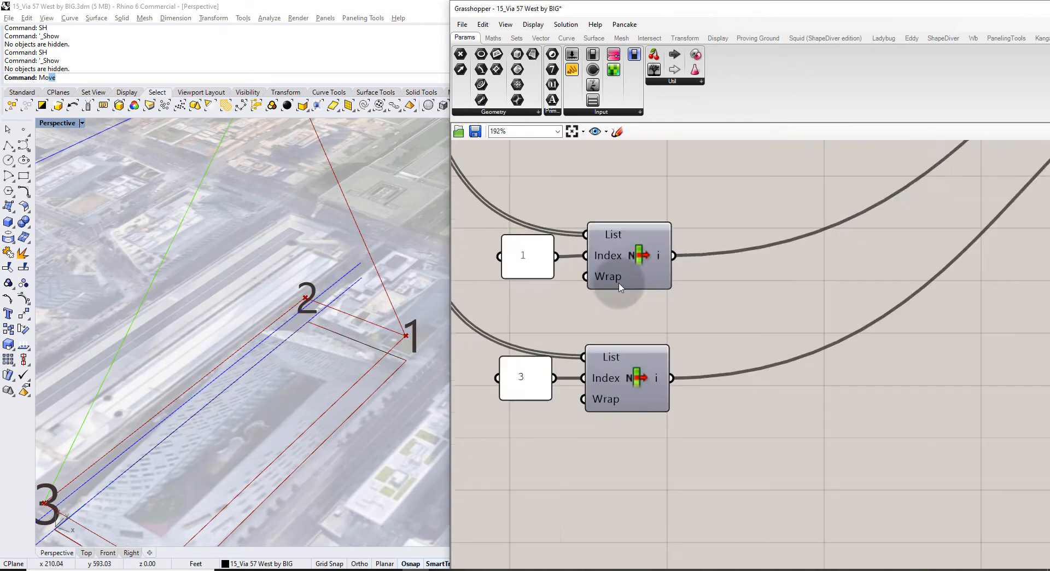
Copy the index-1 panel and List Item, setting the new panel to 0.
{"action": "scroll", "coordinate": [620, 286], "scroll_direction": "up", "scroll_amount": 1}
{"action": "left_click", "coordinate": [708, 320]}
{"action": "left_click", "coordinate": [610, 324]}
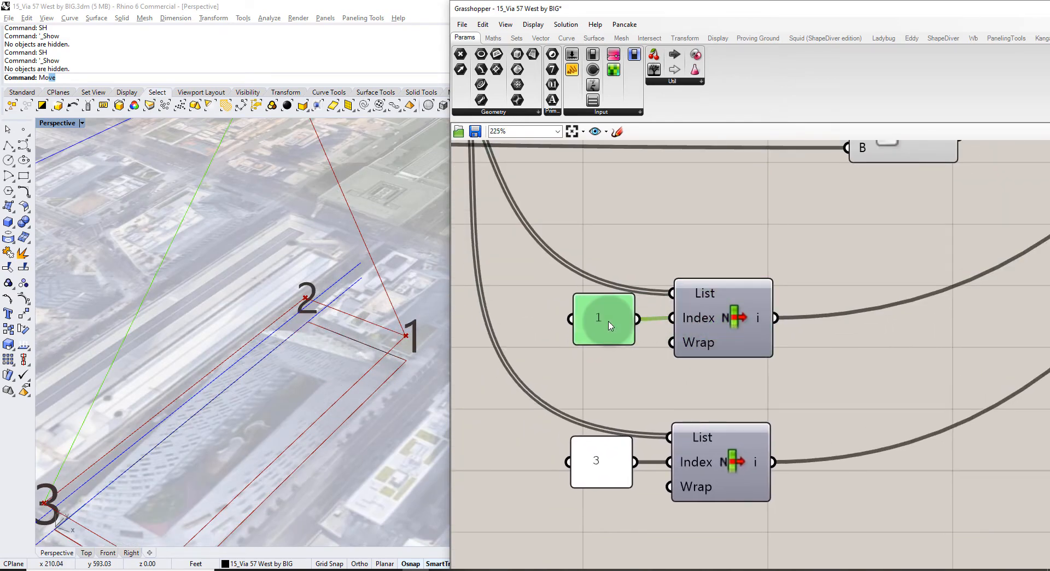
{"action": "scroll", "coordinate": [250, 459], "scroll_direction": "down", "scroll_amount": 3}
{"action": "scroll", "coordinate": [673, 322], "scroll_direction": "down", "scroll_amount": 7}
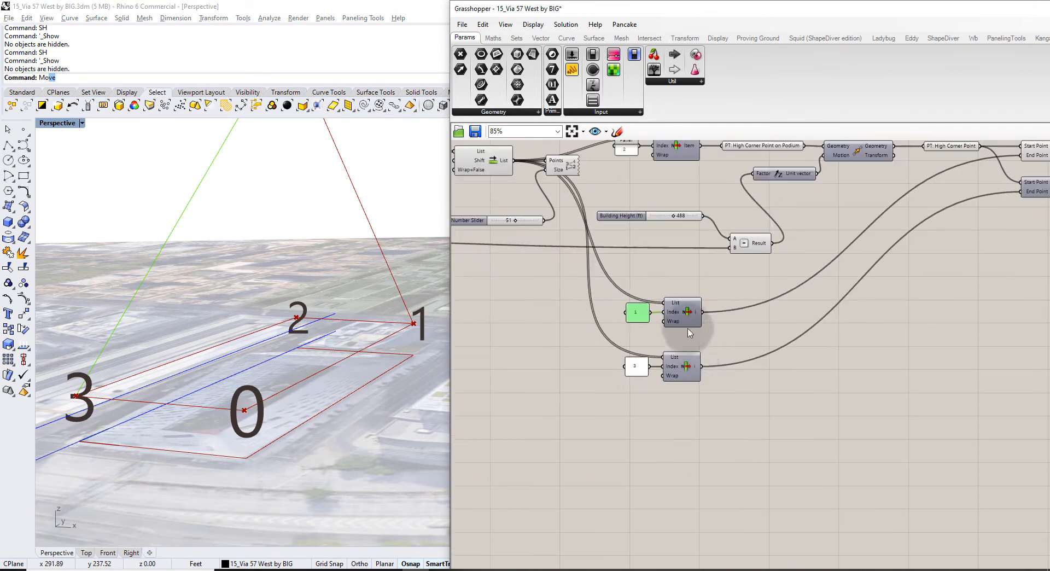
{"action": "left_click_drag", "start_coordinate": [697, 339], "coordinate": [683, 431]}
{"action": "left_click", "coordinate": [708, 395]}
{"action": "scroll", "coordinate": [600, 452], "scroll_direction": "up", "scroll_amount": 3}
{"action": "double_click", "coordinate": [665, 417]}
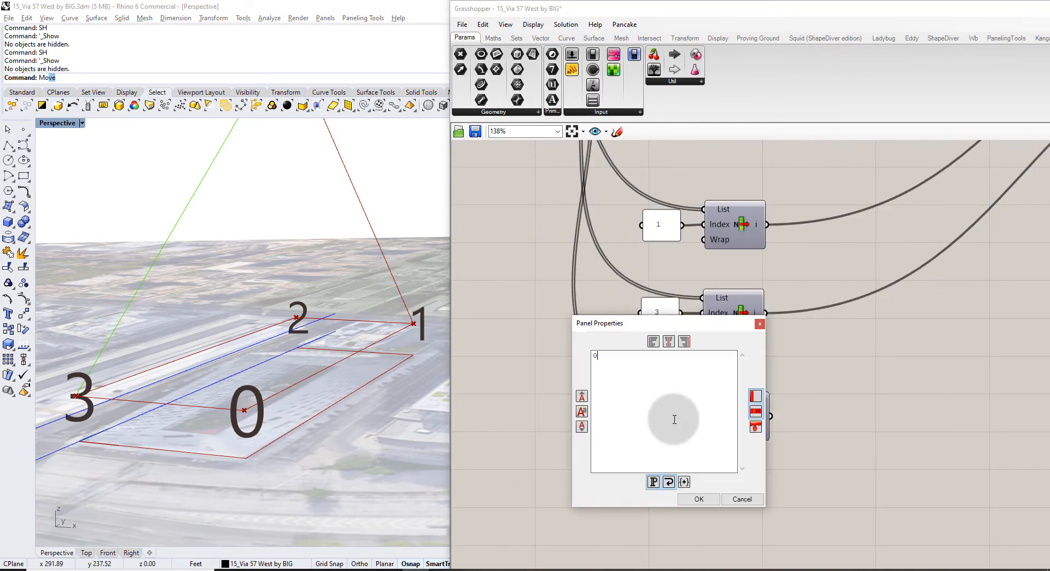
{"action": "type", "text": "0"}
{"action": "left_click", "coordinate": [691, 497]}
{"action": "right_click_drag", "start_coordinate": [759, 426], "coordinate": [674, 430]}
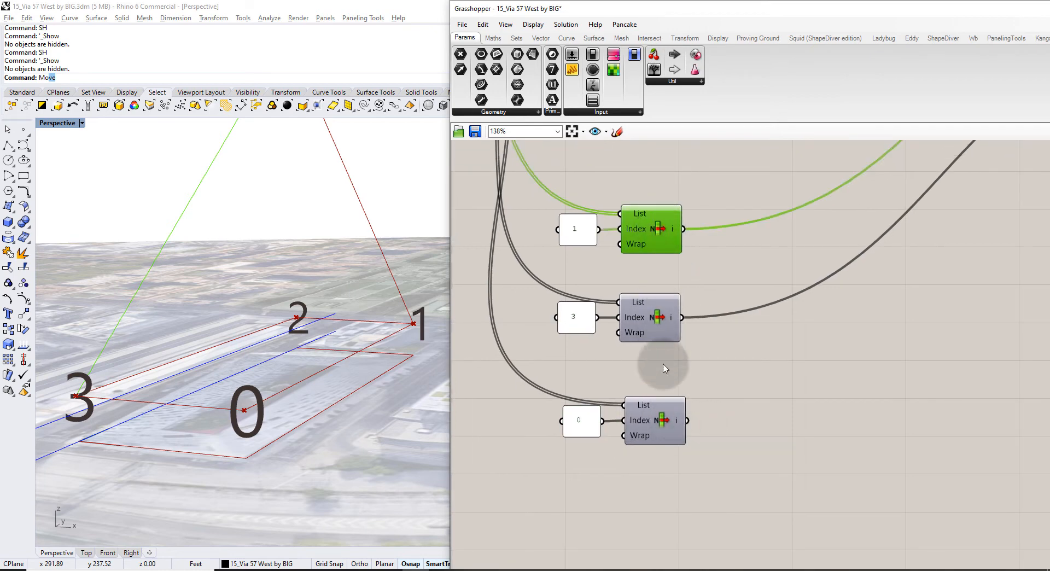
Add a Line from podium corner 1 to corner 0 and check it in Perspective.
{"action": "left_click", "coordinate": [662, 414]}
{"action": "double_click", "coordinate": [748, 366]}
{"action": "type", "text": "line"}
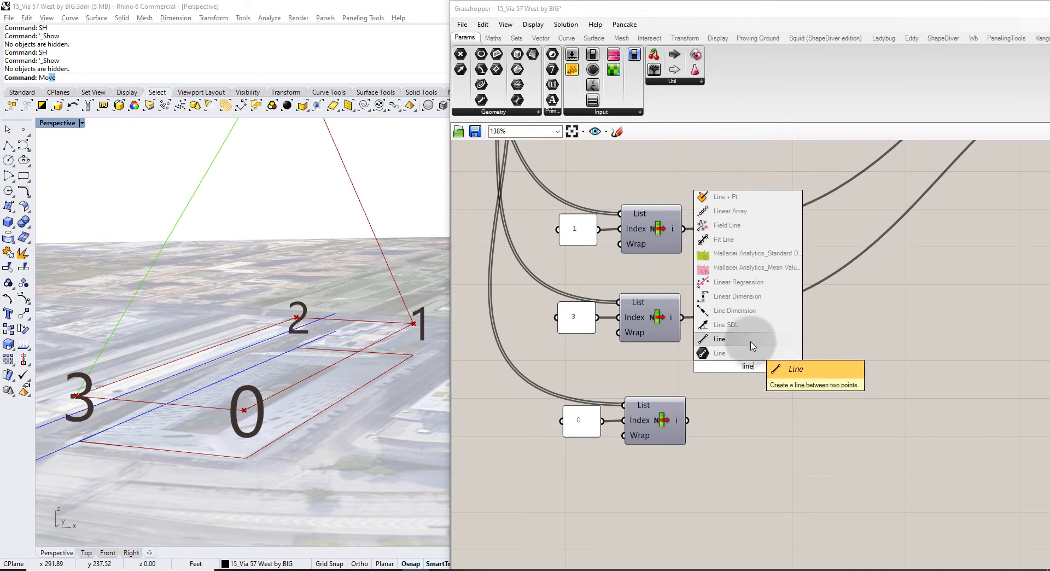
{"action": "left_click", "coordinate": [755, 353]}
{"action": "left_click_drag", "start_coordinate": [682, 229], "coordinate": [749, 340]}
{"action": "left_click_drag", "start_coordinate": [686, 420], "coordinate": [750, 356]}
{"action": "left_click_drag", "start_coordinate": [794, 347], "coordinate": [826, 366]}
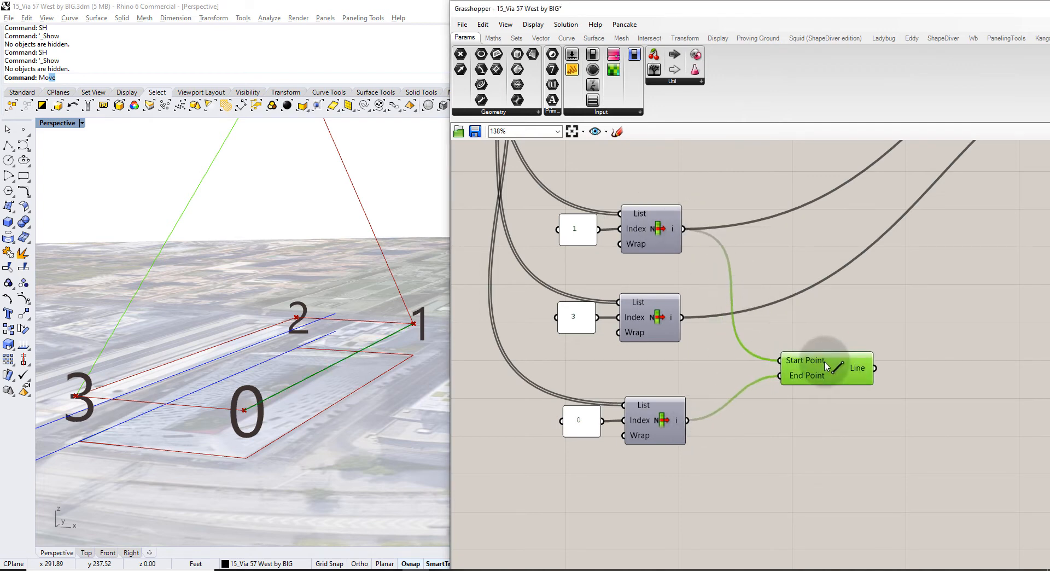
{"action": "mouse_move", "coordinate": [389, 302]}
{"action": "right_mouse_down"}
{"action": "mouse_move", "coordinate": [414, 314]}
{"action": "mouse_move", "coordinate": [350, 362]}
{"action": "right_mouse_up"}
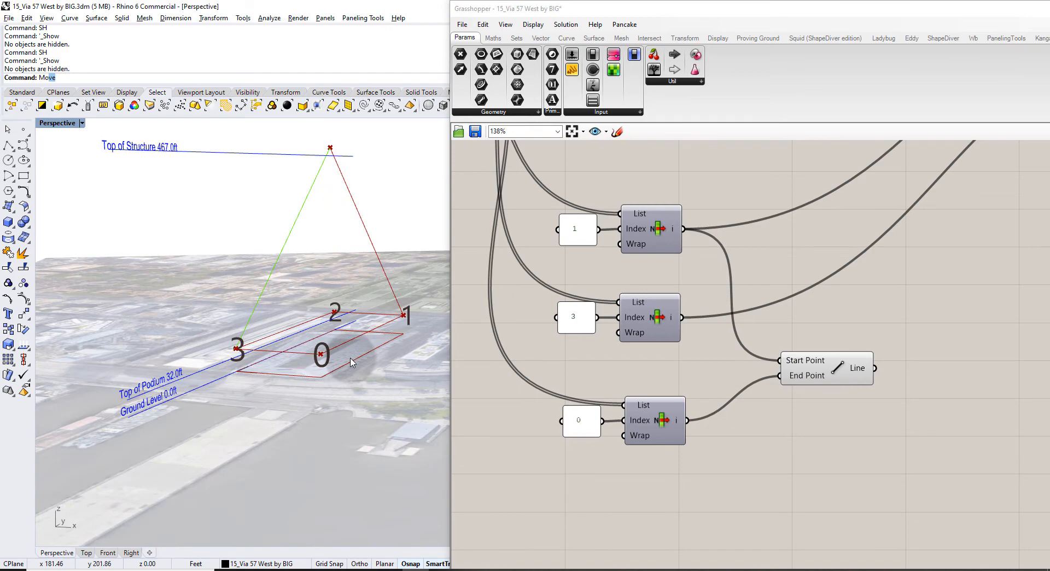
{"action": "right_click_drag", "start_coordinate": [351, 311], "coordinate": [337, 355]}
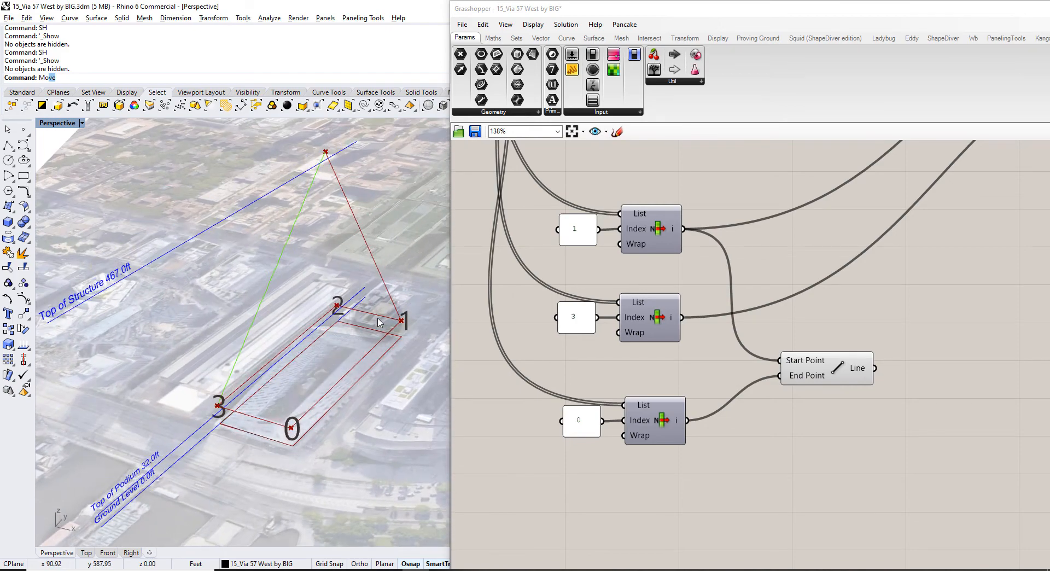
{"action": "right_click_drag", "start_coordinate": [378, 318], "coordinate": [363, 322]}
Duplicate the Crv: Rail 1, Colour Swatch and Custom Preview group below the original.
{"action": "scroll", "coordinate": [359, 308], "scroll_direction": "down", "scroll_amount": 2}
{"action": "right_click_drag", "start_coordinate": [344, 283], "coordinate": [341, 341], "text": "shift"}
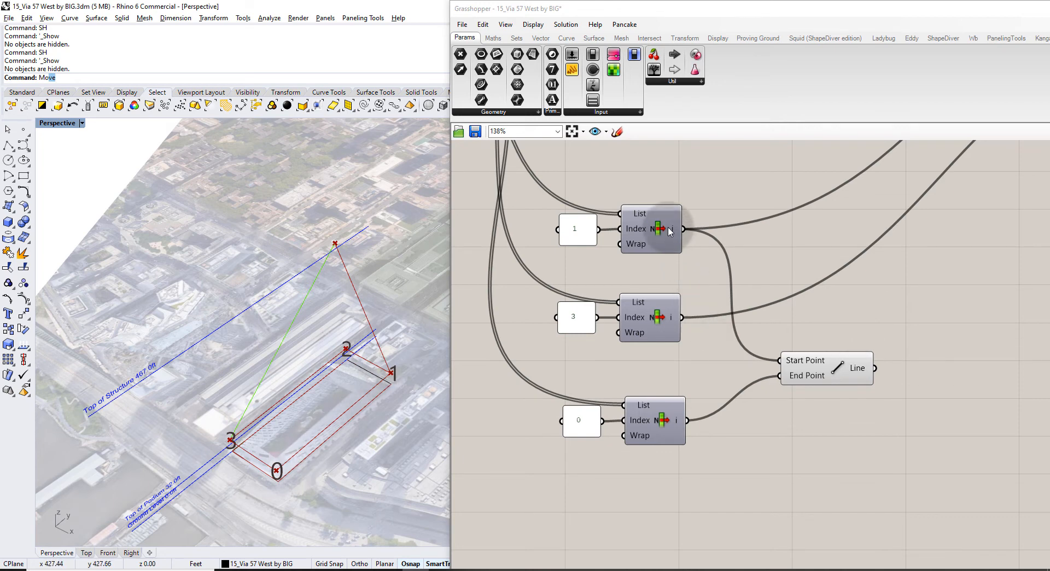
{"action": "left_click", "coordinate": [814, 364]}
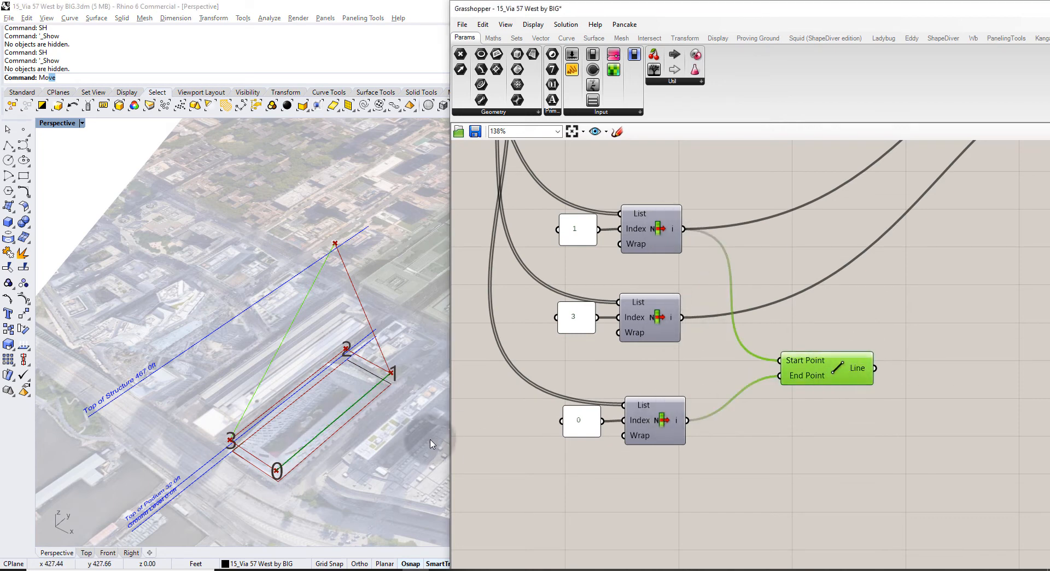
{"action": "scroll", "coordinate": [717, 291], "scroll_direction": "down", "scroll_amount": 4}
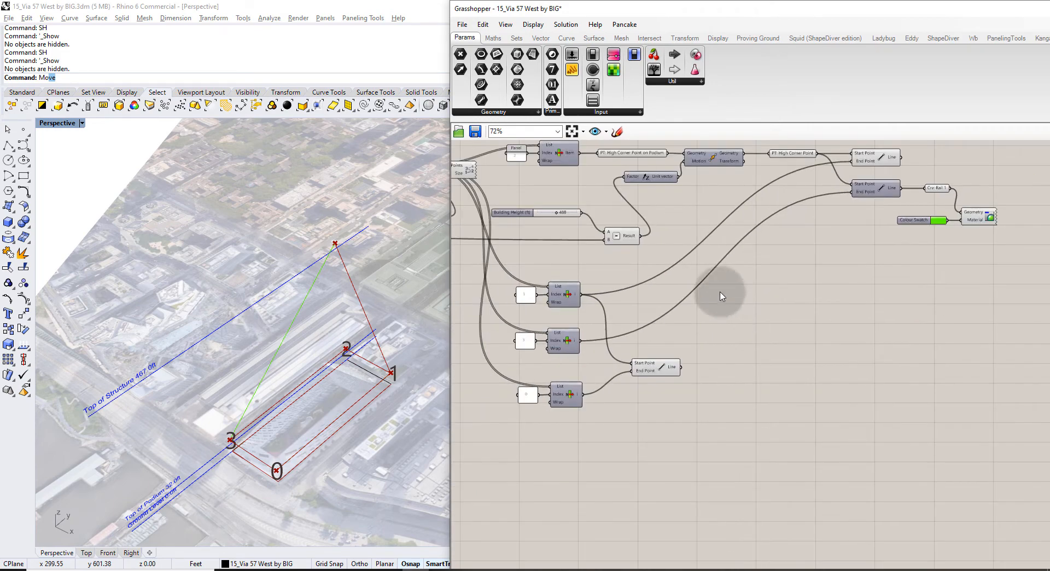
{"action": "left_click", "coordinate": [895, 218]}
{"action": "scroll", "coordinate": [895, 218], "scroll_direction": "up", "scroll_amount": 4}
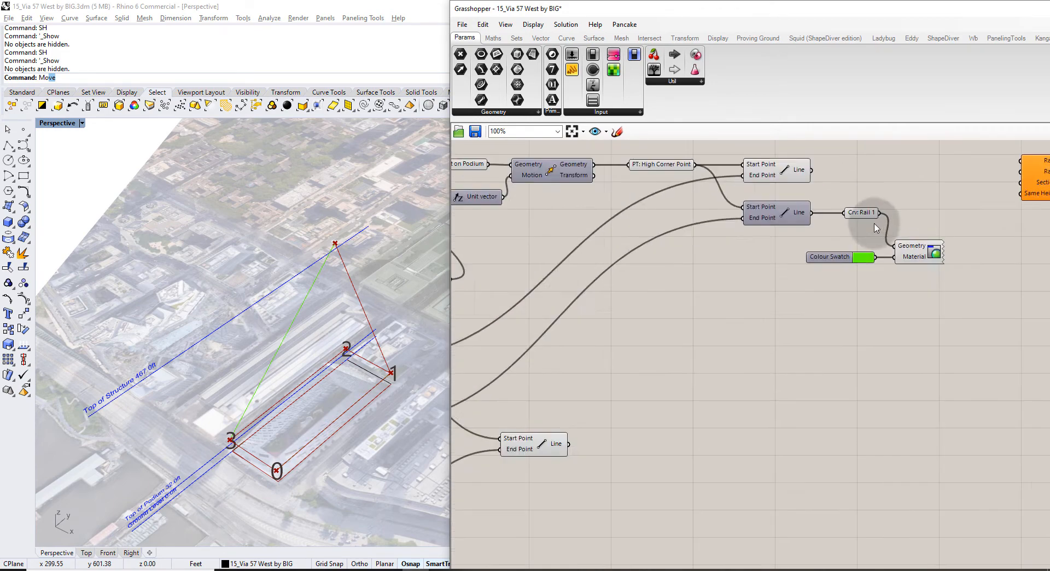
{"action": "left_click_drag", "start_coordinate": [953, 323], "coordinate": [822, 191]}
{"action": "right_click_drag", "start_coordinate": [826, 201], "coordinate": [818, 188]}
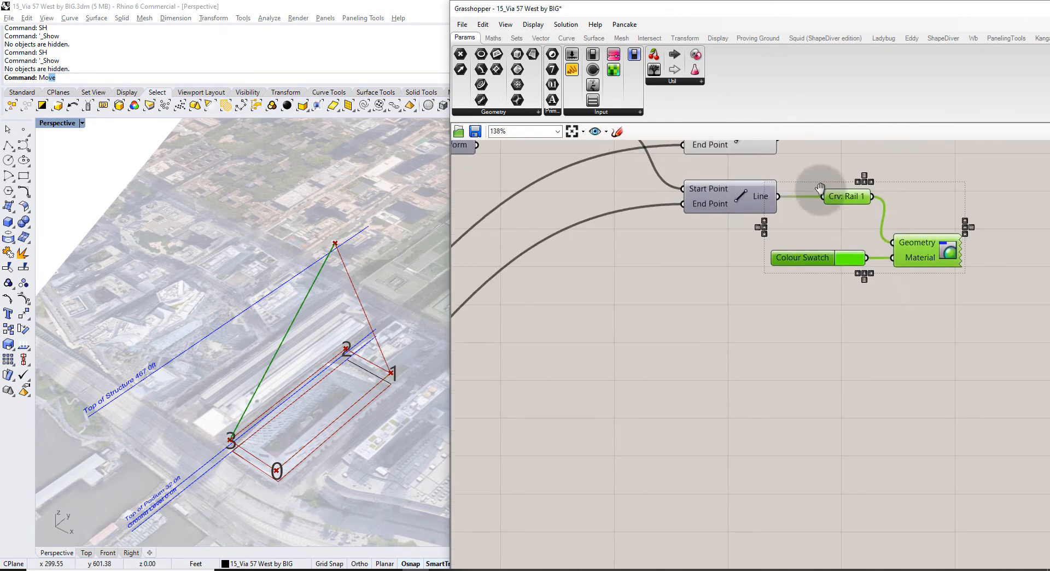
{"action": "left_click_drag", "start_coordinate": [842, 199], "coordinate": [849, 390], "text": "alt"}
{"action": "scroll", "coordinate": [855, 236], "scroll_direction": "down", "scroll_amount": 4}
Feed the corner 1–0 line into the copied curve parameter and rename it 'Rail 2'.
{"action": "left_click", "coordinate": [617, 388]}
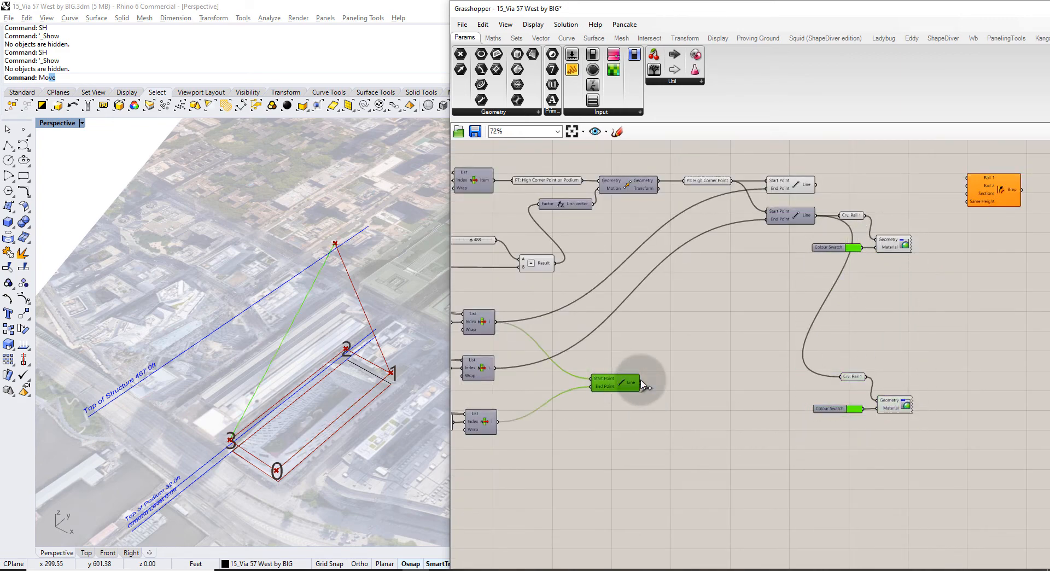
{"action": "left_click_drag", "start_coordinate": [642, 384], "coordinate": [832, 378]}
{"action": "scroll", "coordinate": [862, 386], "scroll_direction": "up", "scroll_amount": 5}
{"action": "right_click", "coordinate": [861, 356]}
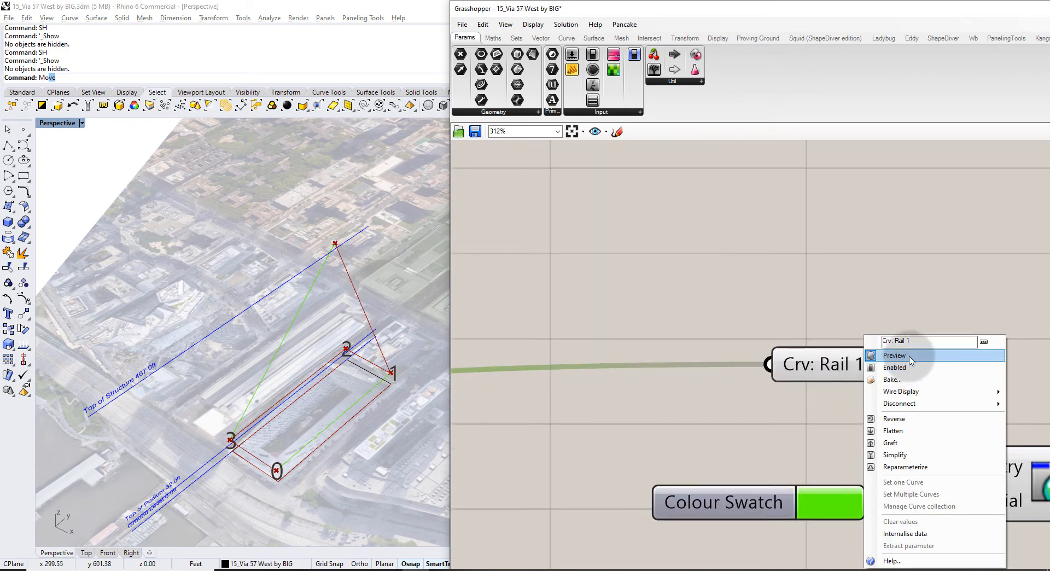
{"action": "type", "text": "2"}
{"action": "key", "text": "Return"}
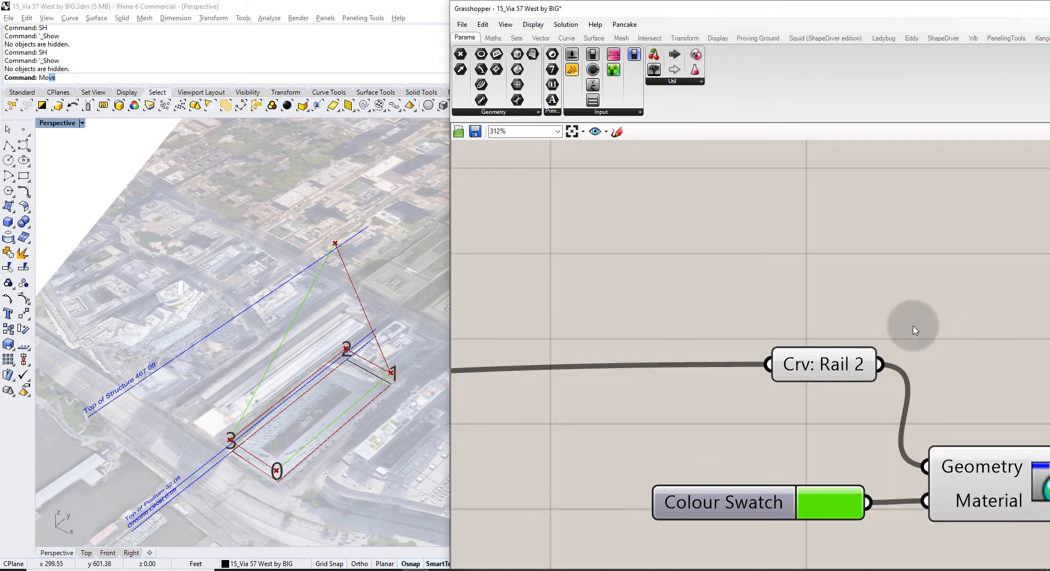
{"action": "scroll", "coordinate": [912, 328], "scroll_direction": "down", "scroll_amount": 3}
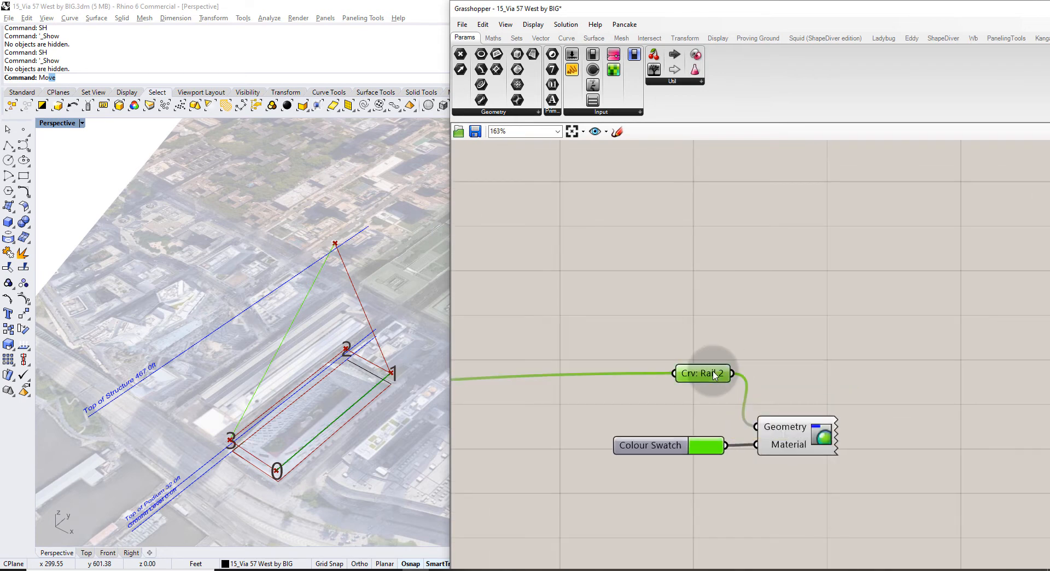
{"action": "scroll", "coordinate": [804, 335], "scroll_direction": "down", "scroll_amount": 3}
Wire Crv: Rail 1 and Crv: Rail 2 into Sweep2's Rail 1 and Rail 2 inputs.
{"action": "right_click_drag", "start_coordinate": [725, 279], "coordinate": [643, 361]}
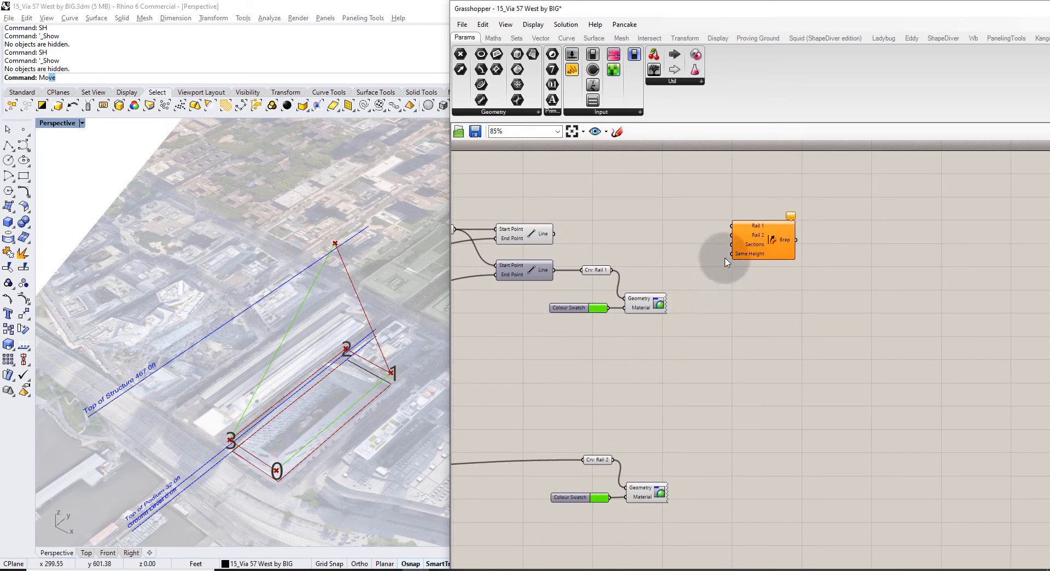
{"action": "left_click_drag", "start_coordinate": [611, 270], "coordinate": [737, 230]}
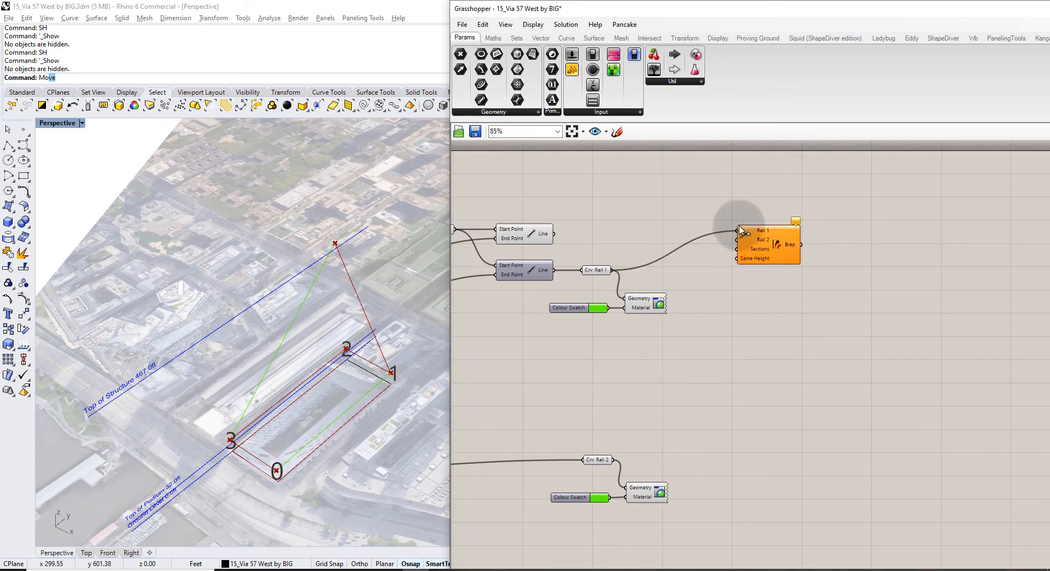
{"action": "left_click_drag", "start_coordinate": [614, 464], "coordinate": [736, 241]}
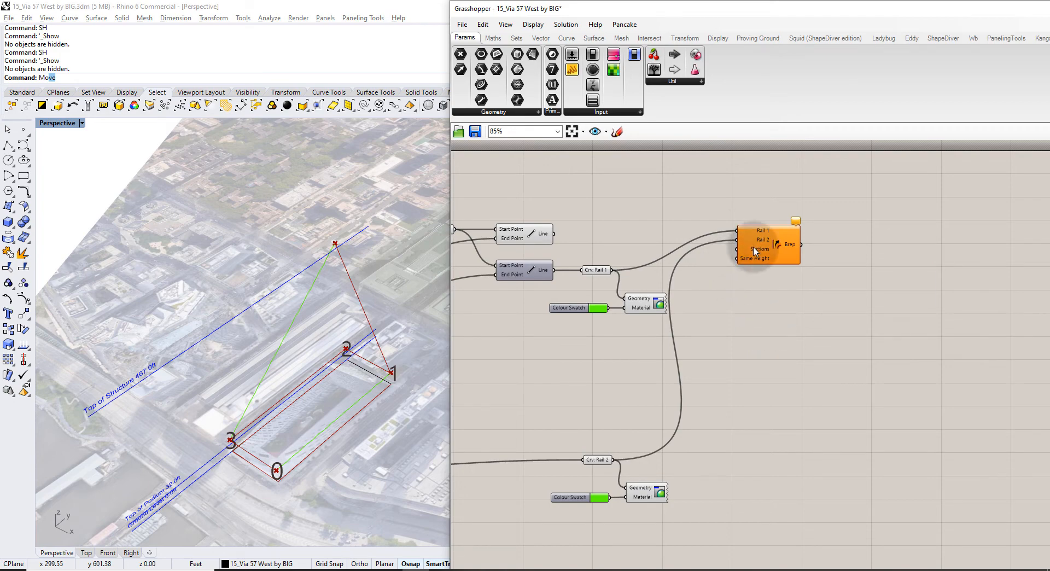
{"action": "mouse_move", "coordinate": [755, 251]}
{"action": "scroll", "coordinate": [381, 371], "scroll_direction": "up", "scroll_amount": 5}
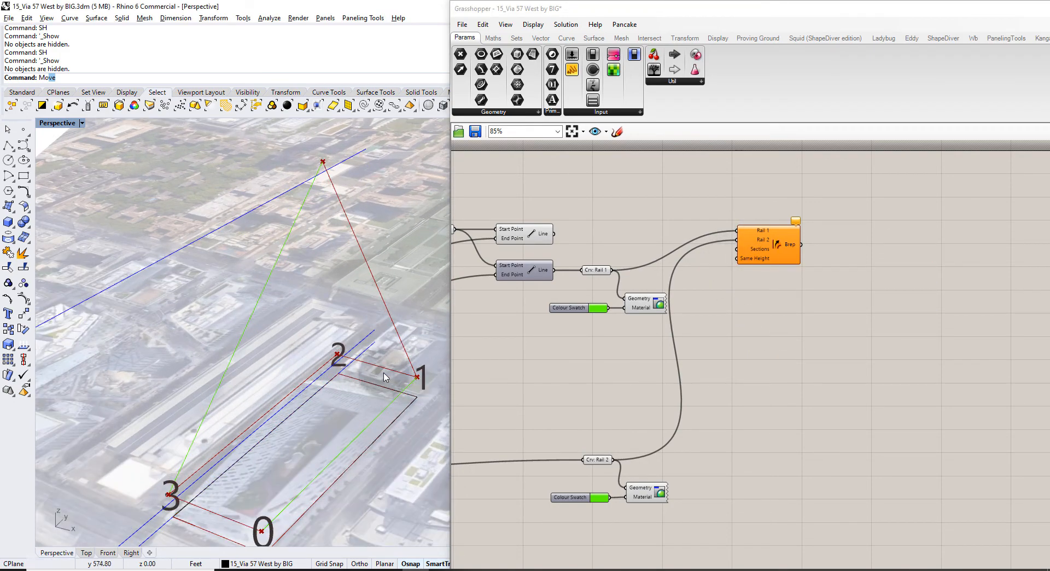
{"action": "right_click_drag", "start_coordinate": [280, 451], "coordinate": [318, 380], "text": "shift"}
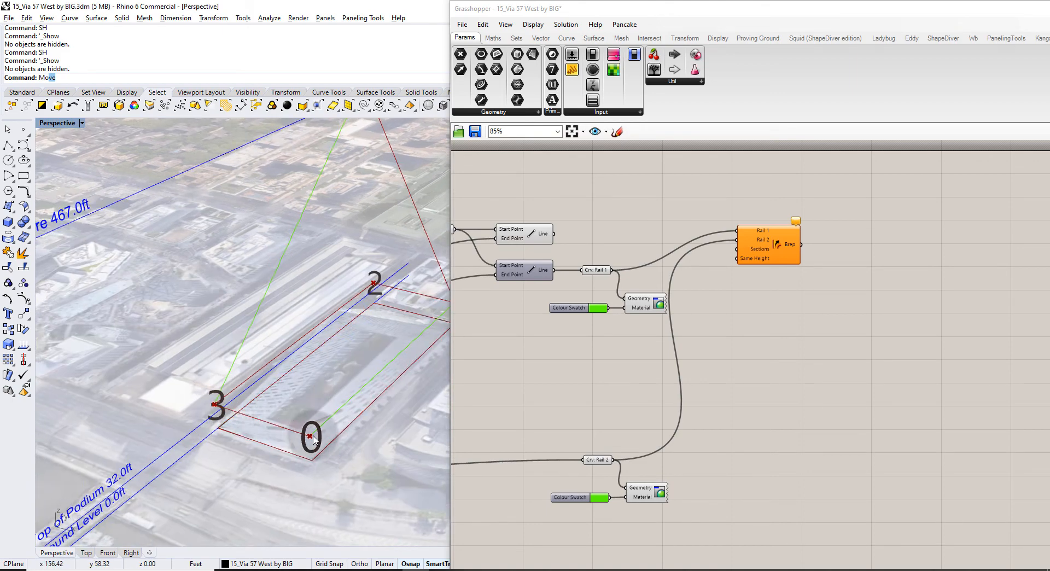
{"action": "right_click_drag", "start_coordinate": [349, 333], "coordinate": [339, 371]}
{"action": "right_click_drag", "start_coordinate": [596, 321], "coordinate": [659, 268]}
Select the podium corner-point List Items and add a new Line component below them.
{"action": "left_click", "coordinate": [616, 131]}
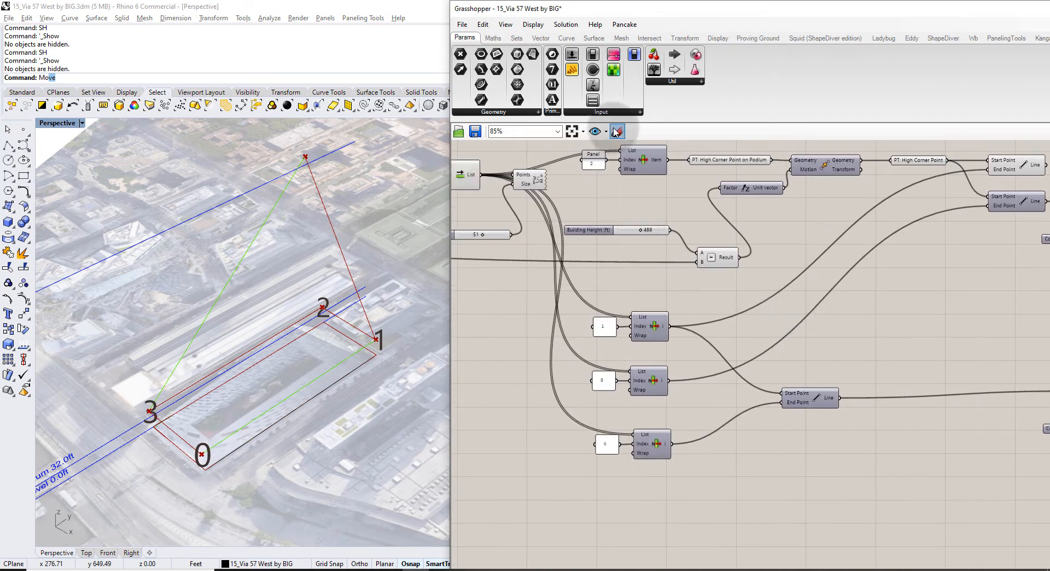
{"action": "left_click", "coordinate": [642, 164]}
{"action": "left_click", "coordinate": [652, 387]}
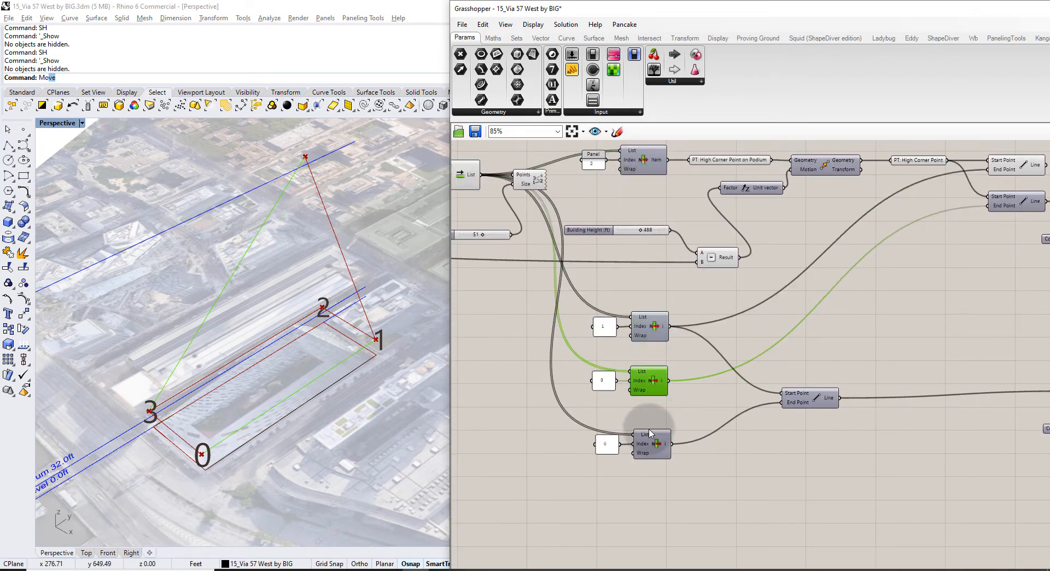
{"action": "left_click", "coordinate": [655, 447]}
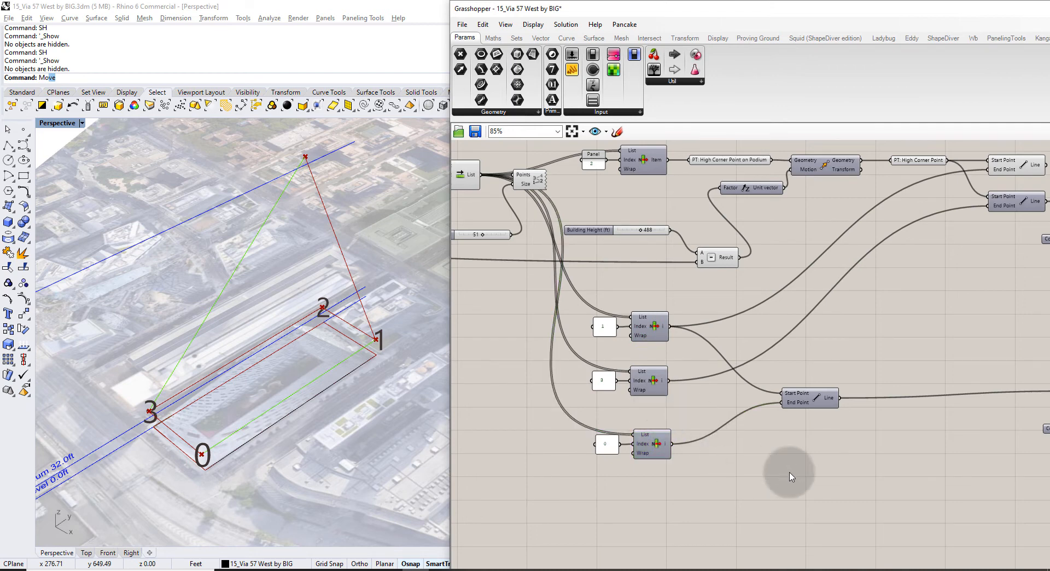
{"action": "right_click_drag", "start_coordinate": [788, 469], "coordinate": [775, 456]}
{"action": "double_click", "coordinate": [779, 450]}
{"action": "type", "text": "line"}
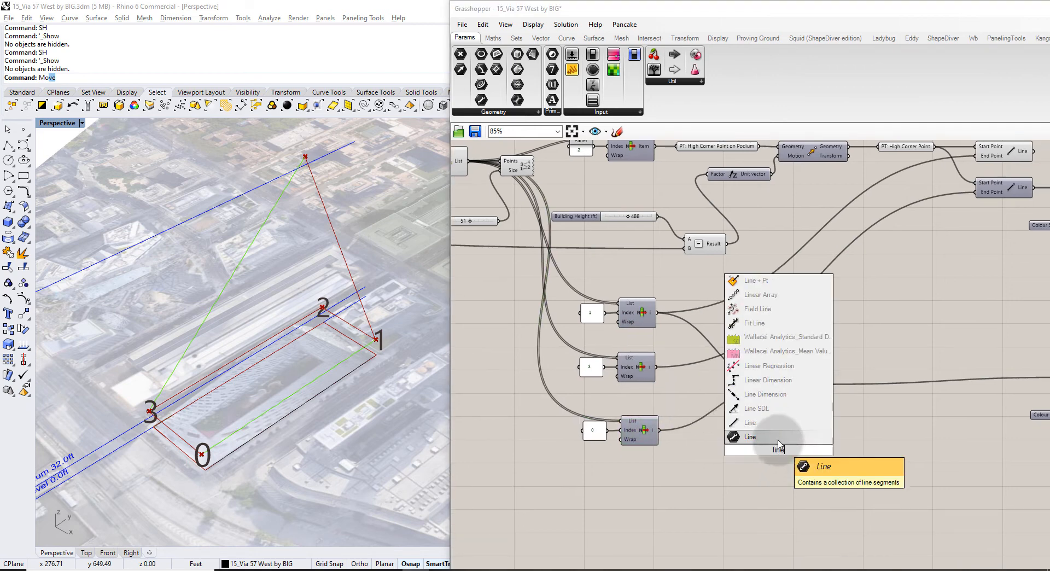
{"action": "left_click", "coordinate": [779, 437]}
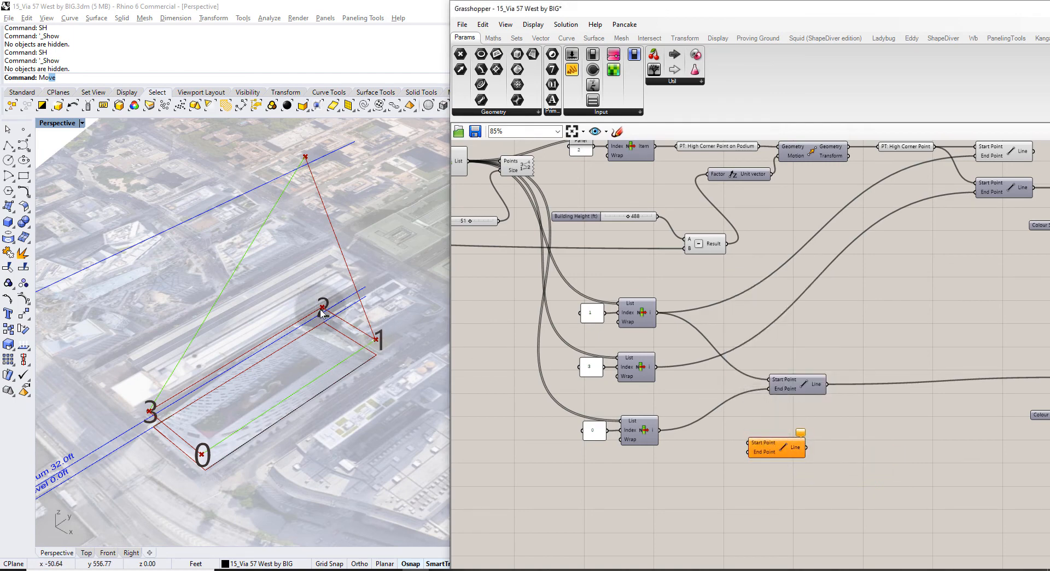
Wire two corner-point List Items into the Line's start and end, previewing the short podium edge.
{"action": "left_click_drag", "start_coordinate": [656, 312], "coordinate": [750, 451]}
{"action": "scroll", "coordinate": [676, 386], "scroll_direction": "up", "scroll_amount": 4}
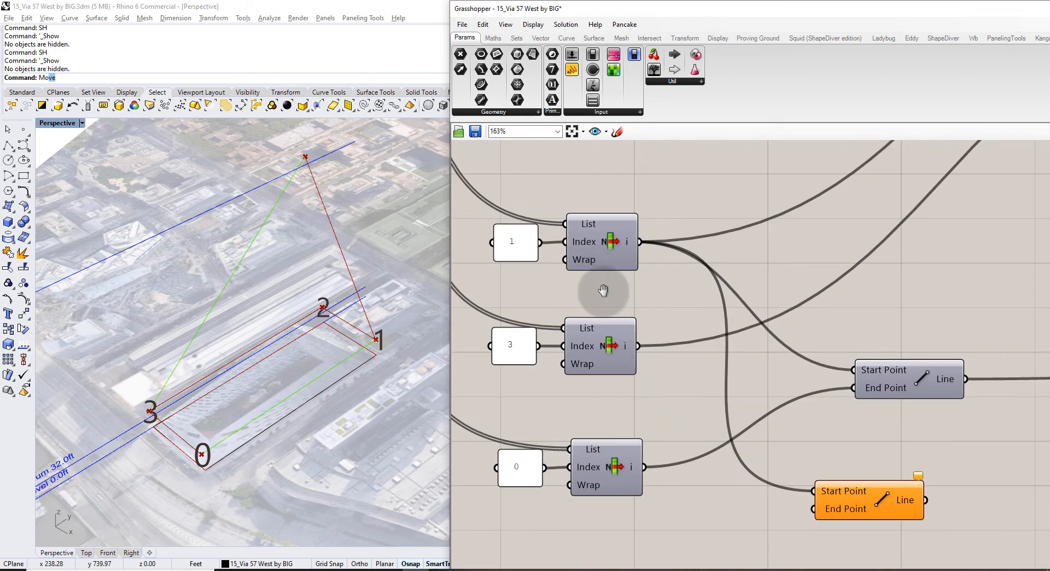
{"action": "scroll", "coordinate": [602, 291], "scroll_direction": "down", "scroll_amount": 2}
{"action": "right_click_drag", "start_coordinate": [586, 218], "coordinate": [579, 470]}
{"action": "left_click_drag", "start_coordinate": [619, 279], "coordinate": [701, 507]}
{"action": "scroll", "coordinate": [588, 309], "scroll_direction": "down", "scroll_amount": 3}
{"action": "scroll", "coordinate": [645, 523], "scroll_direction": "up", "scroll_amount": 4}
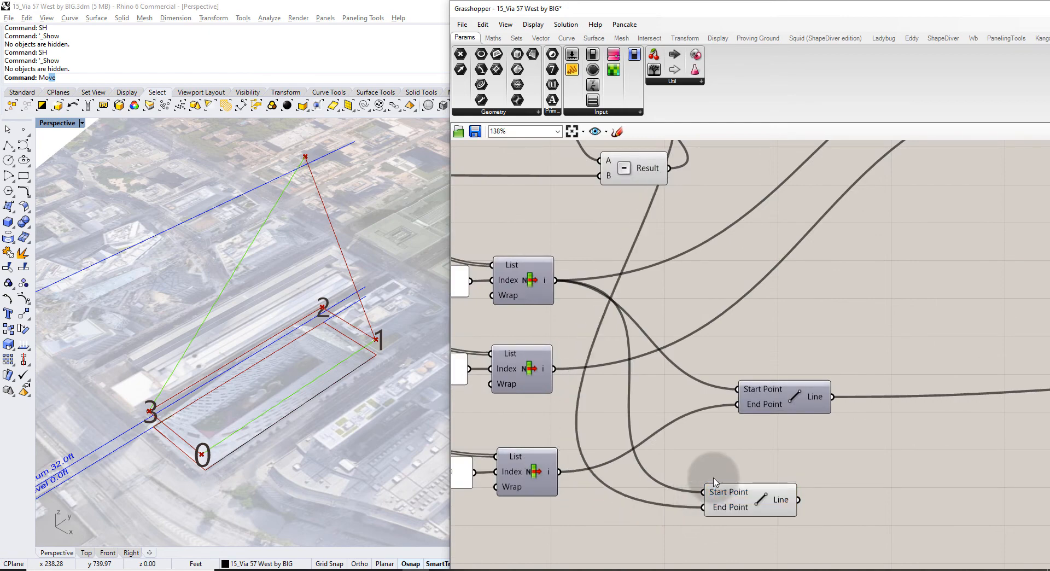
{"action": "scroll", "coordinate": [713, 481], "scroll_direction": "down", "scroll_amount": 3}
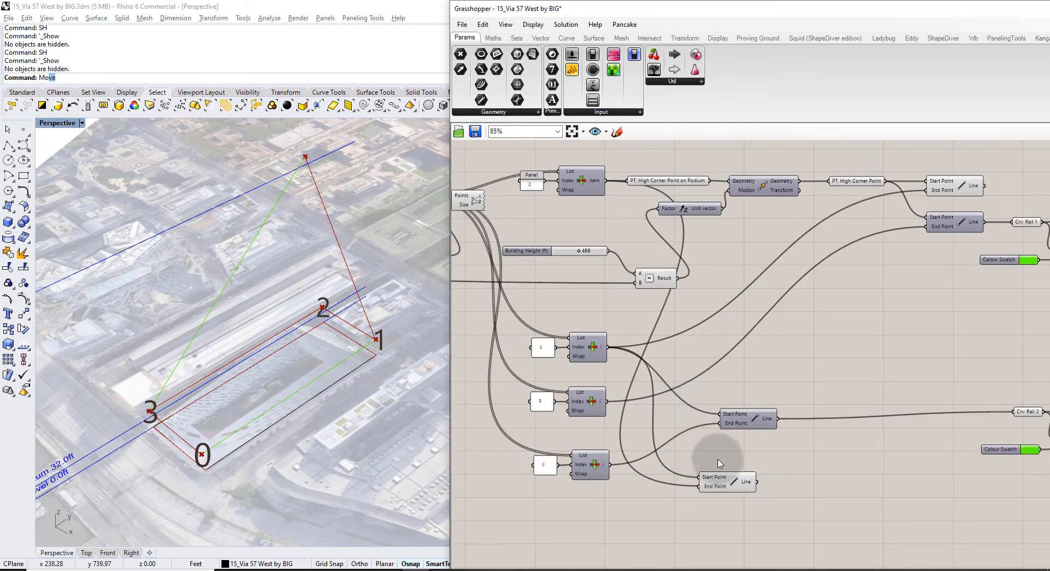
{"action": "left_click_drag", "start_coordinate": [735, 486], "coordinate": [747, 481]}
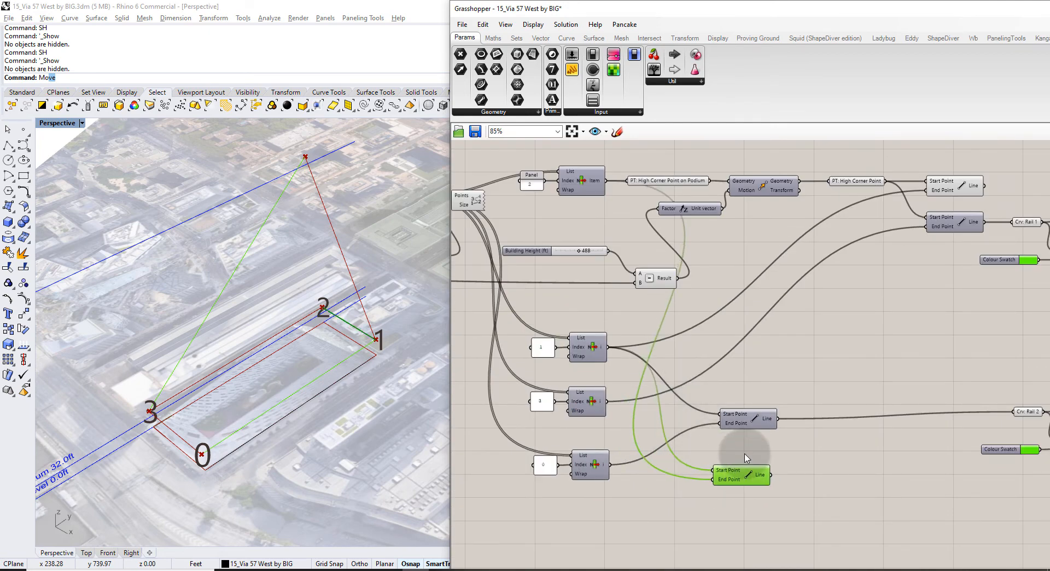
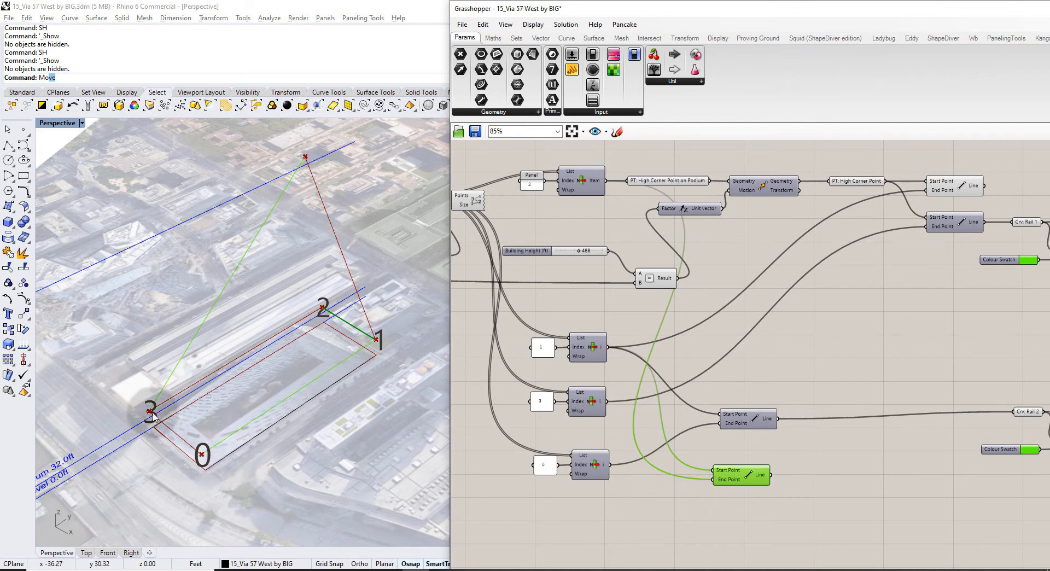
Add a Curve parameter beside the lower Line and name it Crv: Section 1.
{"action": "right_click_drag", "start_coordinate": [761, 491], "coordinate": [736, 453]}
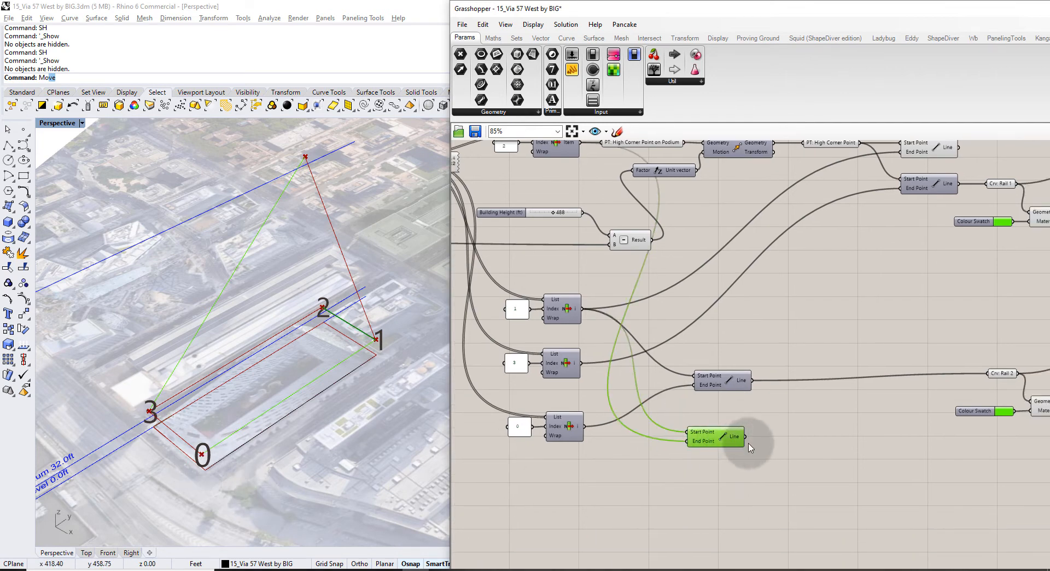
{"action": "scroll", "coordinate": [748, 443], "scroll_direction": "up", "scroll_amount": 3}
{"action": "double_click", "coordinate": [775, 430]}
{"action": "type", "text": "crv"}
{"action": "left_click", "coordinate": [764, 414]}
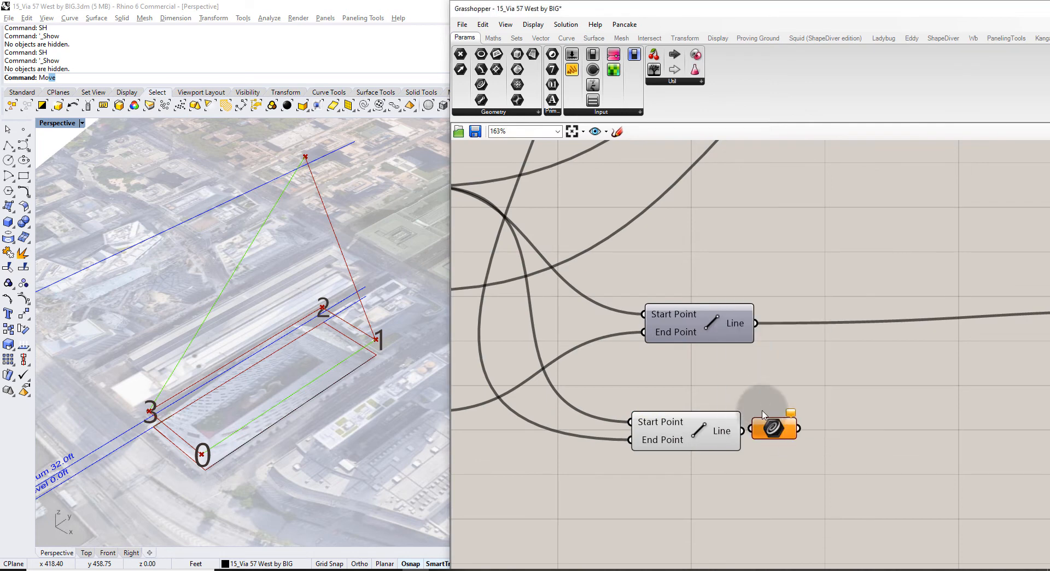
{"action": "left_click_drag", "start_coordinate": [784, 434], "coordinate": [799, 433]}
{"action": "right_click", "coordinate": [799, 433]}
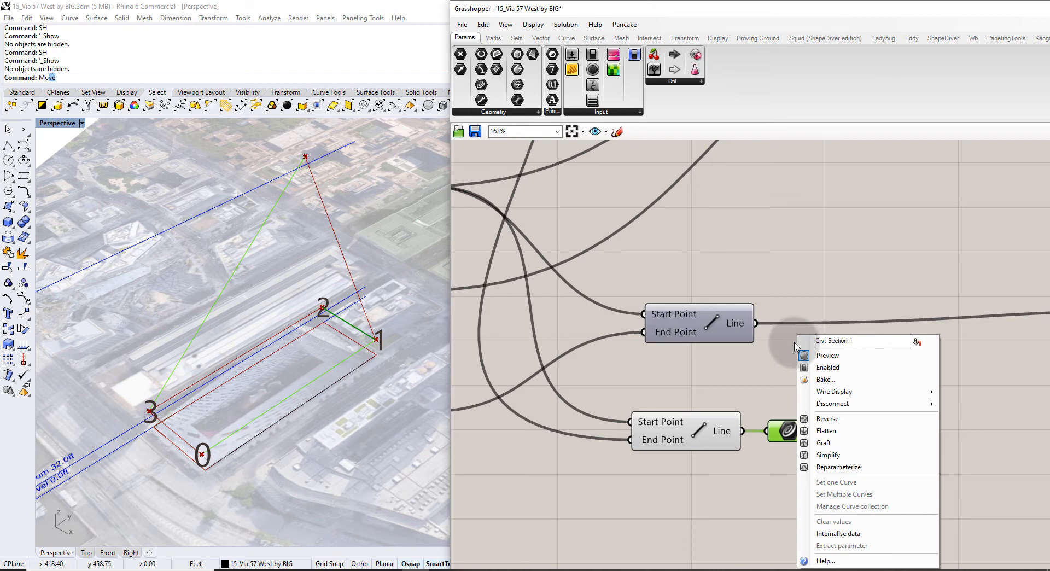
{"action": "left_click", "coordinate": [918, 340]}
{"action": "left_click", "coordinate": [884, 250]}
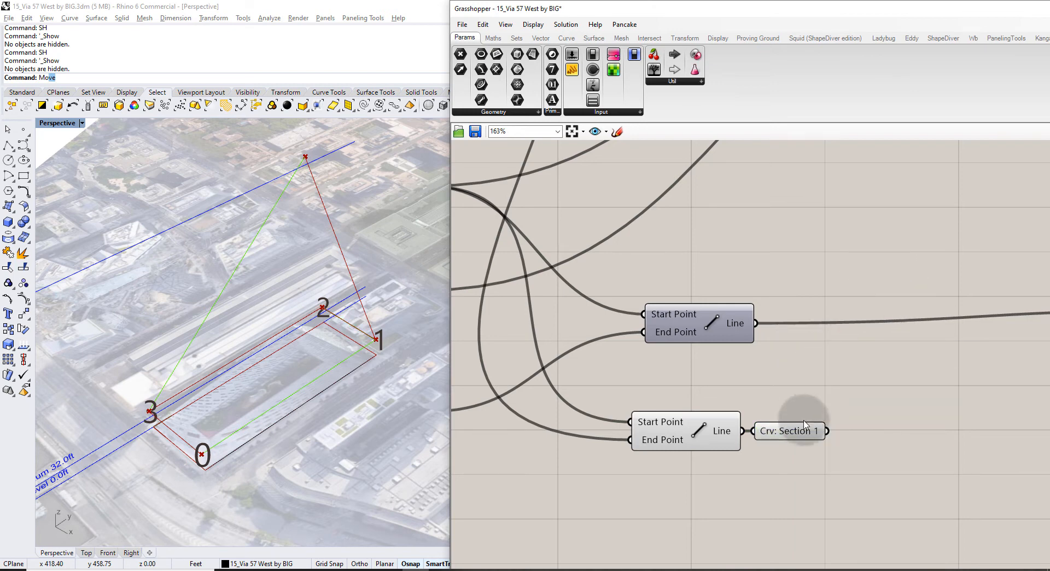
{"action": "left_click_drag", "start_coordinate": [820, 429], "coordinate": [856, 429]}
Duplicate the Line and Section 1 pair below and rename the copy Crv: Section 2.
{"action": "left_click", "coordinate": [704, 457]}
{"action": "left_click", "coordinate": [703, 430]}
{"action": "key", "text": "ctrl+q"}
{"action": "left_click", "coordinate": [760, 396]}
{"action": "right_click_drag", "start_coordinate": [773, 424], "coordinate": [745, 379]}
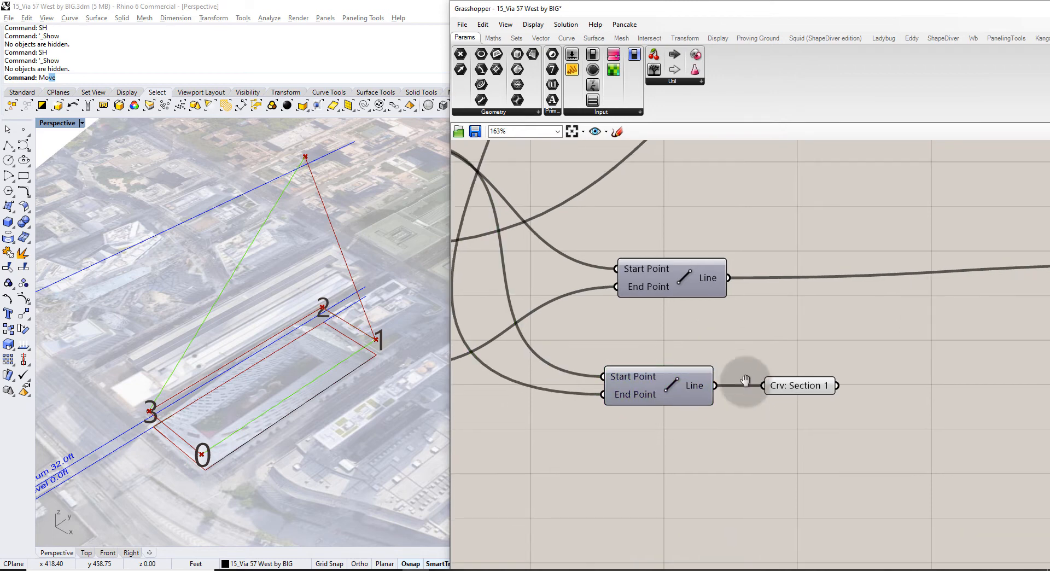
{"action": "scroll", "coordinate": [745, 377], "scroll_direction": "down", "scroll_amount": 2}
{"action": "left_click_drag", "start_coordinate": [810, 427], "coordinate": [673, 381]}
{"action": "right_click_drag", "start_coordinate": [673, 371], "coordinate": [668, 352]}
{"action": "left_click_drag", "start_coordinate": [680, 370], "coordinate": [683, 418], "text": "alt"}
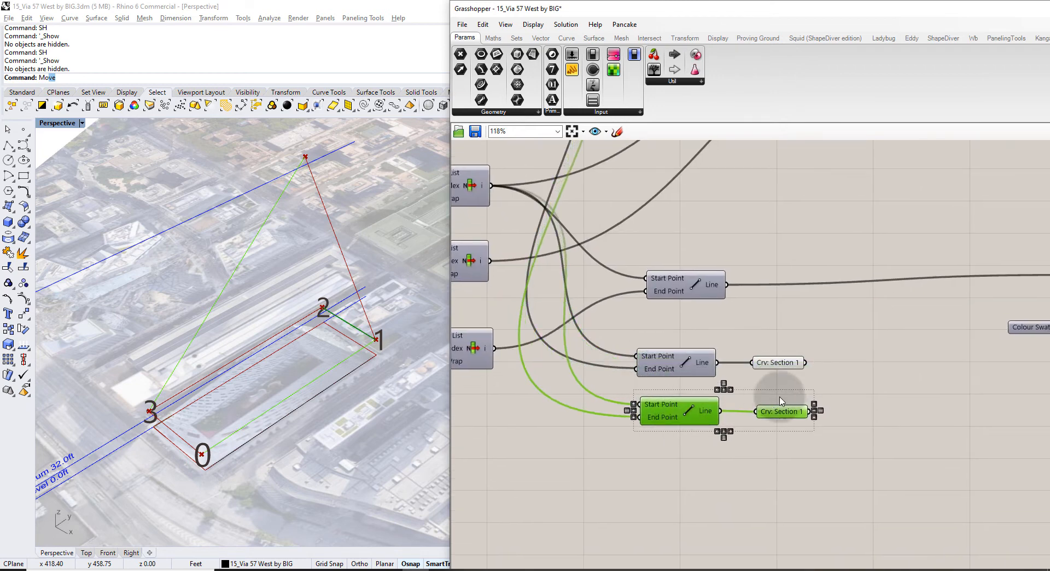
{"action": "left_click", "coordinate": [780, 399]}
{"action": "right_click", "coordinate": [788, 419]}
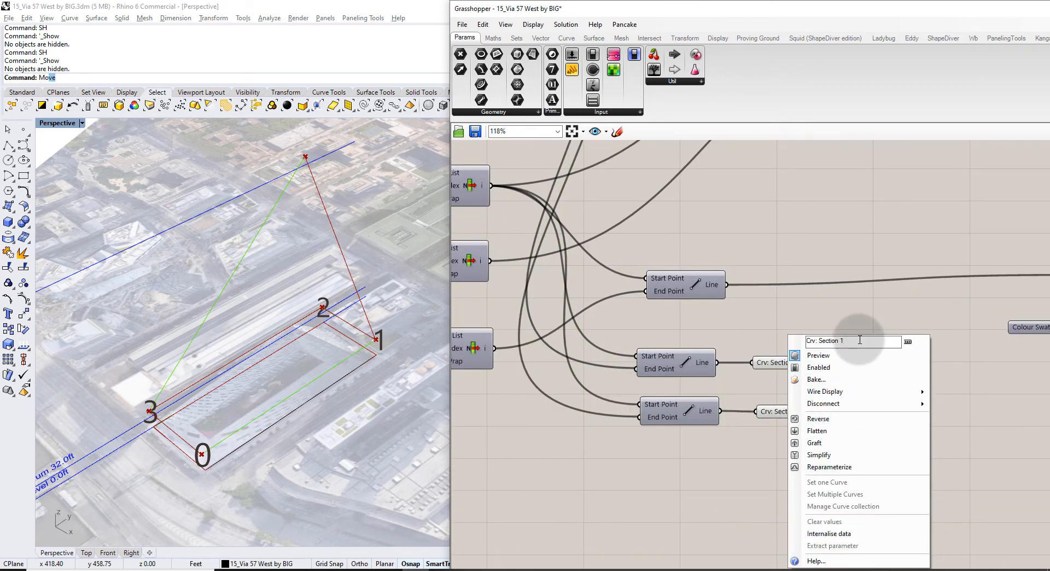
{"action": "left_click", "coordinate": [879, 315]}
Wire List Item index 0 and index 3 into the new Line's start and end points.
{"action": "right_click_drag", "start_coordinate": [679, 365], "coordinate": [746, 428]}
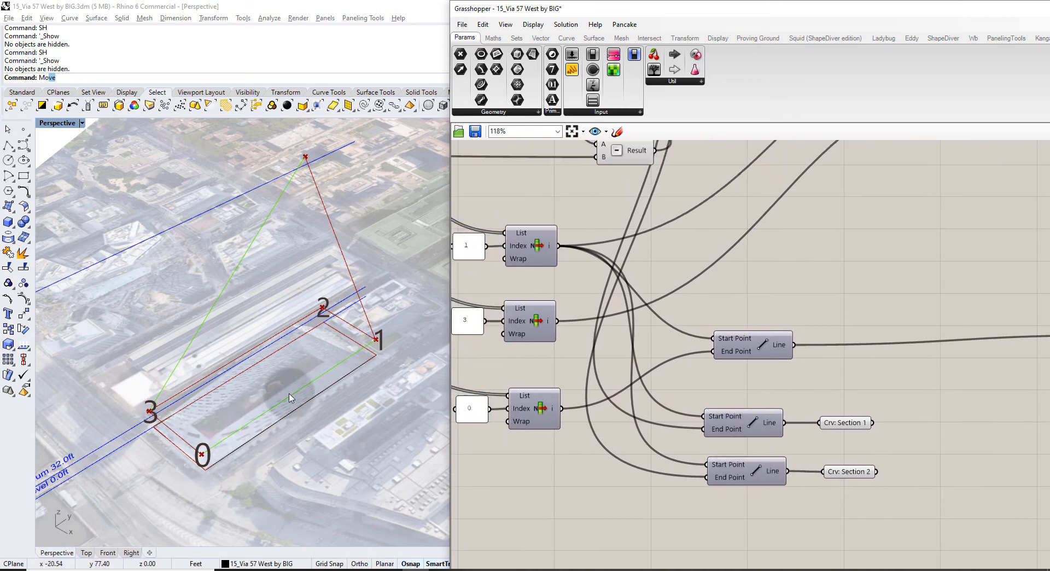
{"action": "right_click_drag", "start_coordinate": [705, 352], "coordinate": [766, 369]}
{"action": "left_click_drag", "start_coordinate": [641, 436], "coordinate": [747, 477]}
{"action": "left_click_drag", "start_coordinate": [597, 334], "coordinate": [748, 490]}
{"action": "left_click", "coordinate": [771, 483], "text": "shift"}
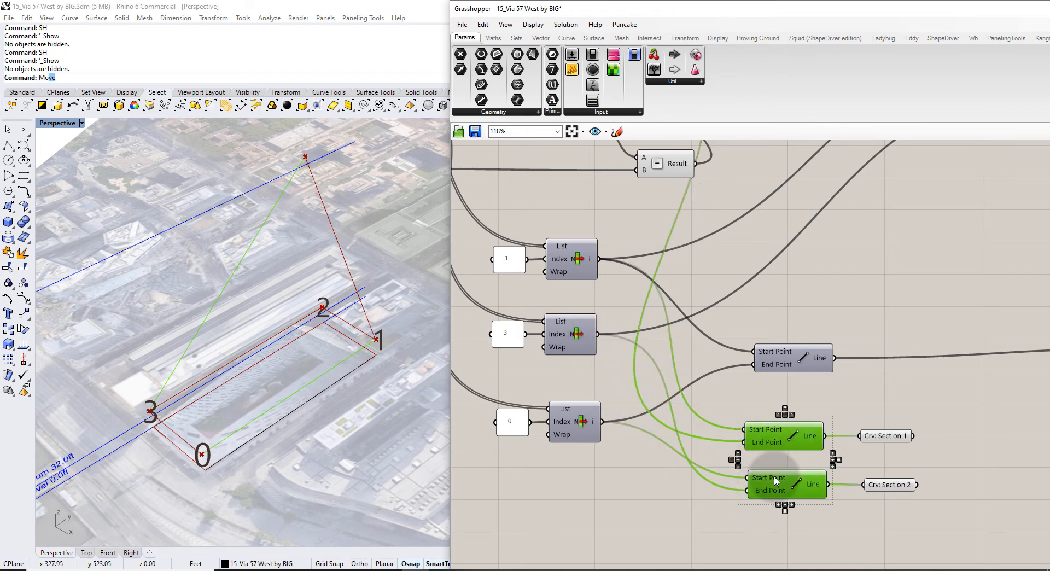
{"action": "left_click", "coordinate": [961, 451]}
{"action": "left_click_drag", "start_coordinate": [916, 452], "coordinate": [840, 403]}
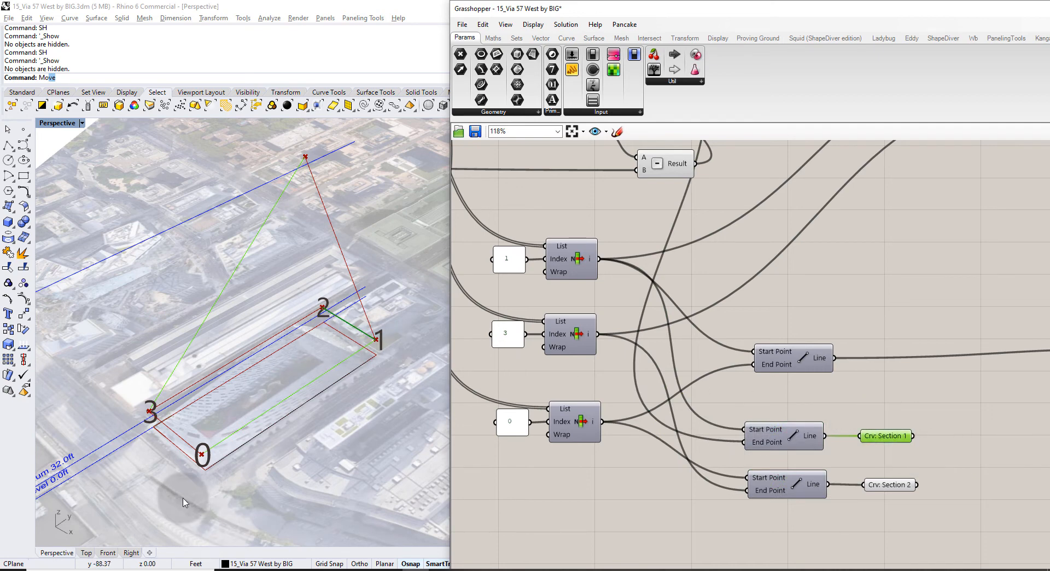
{"action": "left_click_drag", "start_coordinate": [943, 514], "coordinate": [897, 466]}
{"action": "left_click", "coordinate": [970, 449]}
{"action": "right_click_drag", "start_coordinate": [967, 448], "coordinate": [846, 432]}
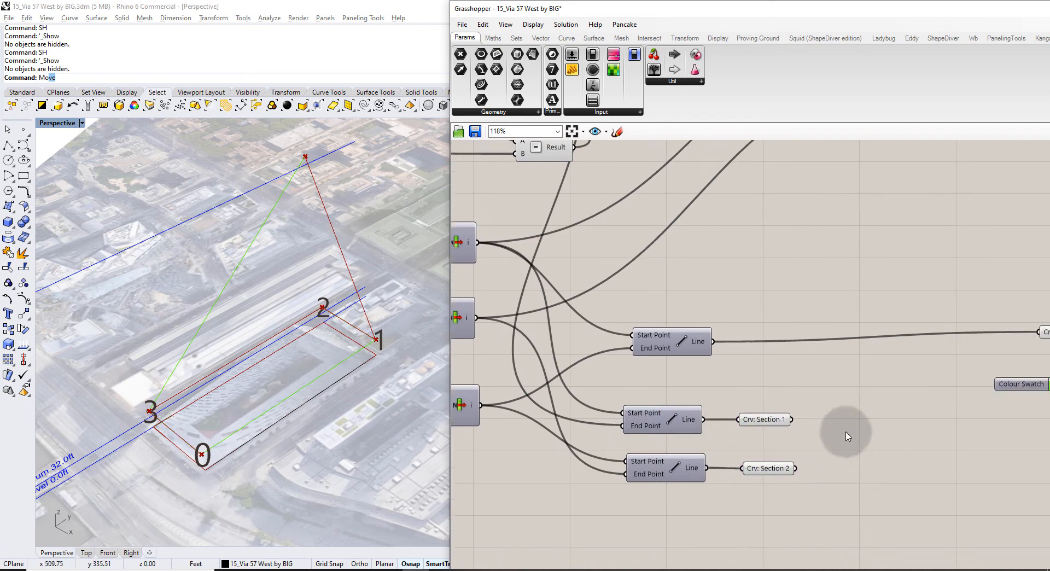
Add an LC_Redline Curves preview fed by Crv: Section 1 and Crv: Section 2.
{"action": "double_click", "coordinate": [819, 380]}
{"action": "type", "text": "red"}
{"action": "left_click", "coordinate": [809, 332]}
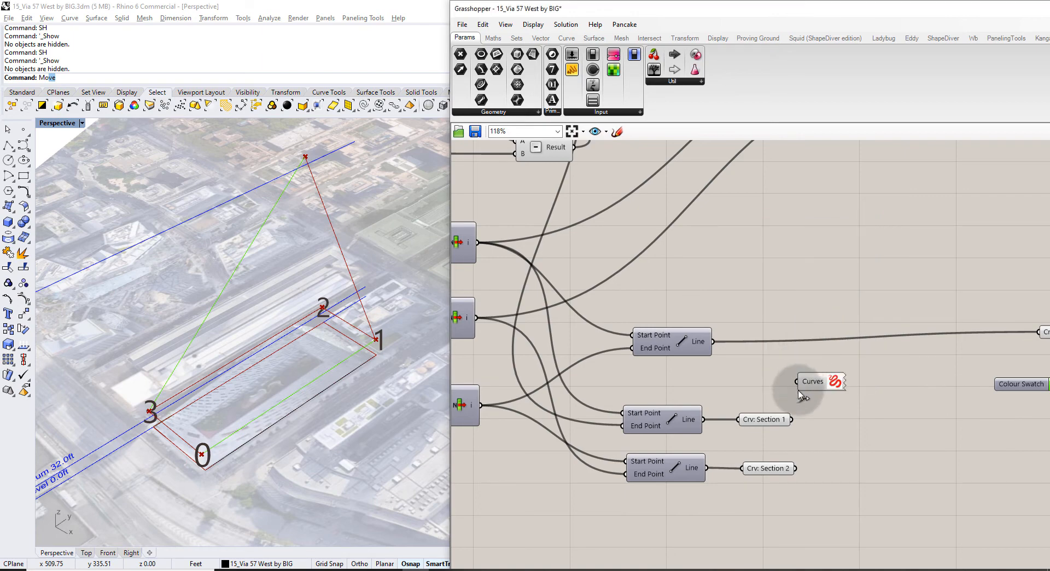
{"action": "left_click_drag", "start_coordinate": [795, 384], "coordinate": [797, 382]}
{"action": "left_click_drag", "start_coordinate": [795, 468], "coordinate": [801, 416], "text": "shift"}
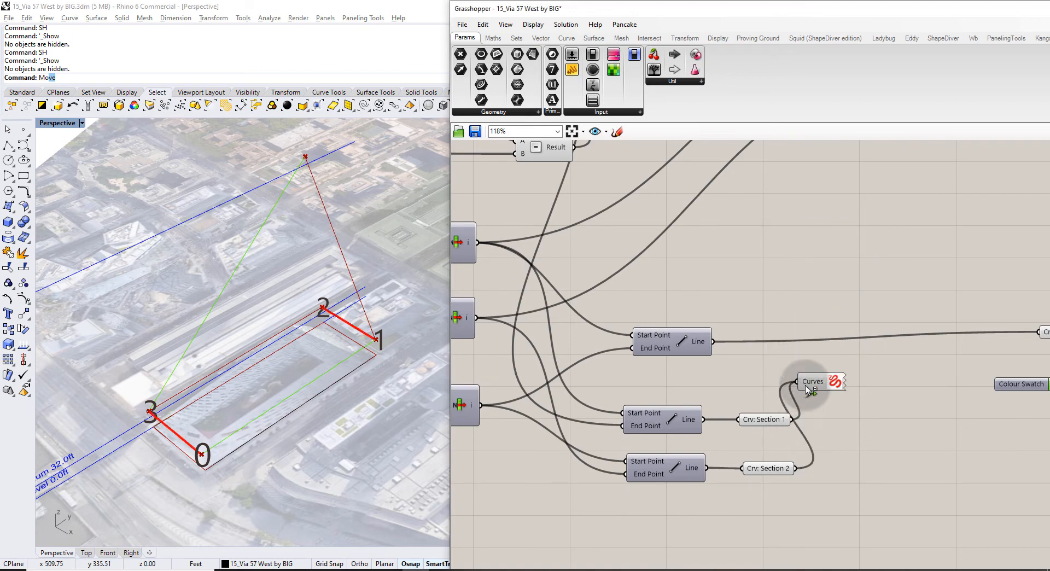
{"action": "right_click_drag", "start_coordinate": [208, 409], "coordinate": [279, 431]}
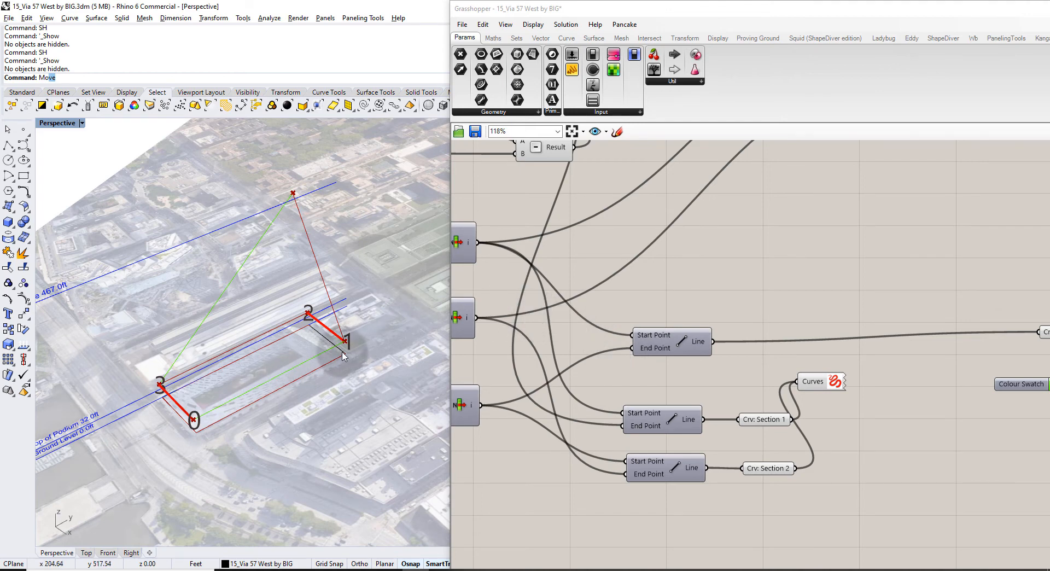
Delete the Line feeding Crv: Section 1 and connect the upper tall Line to it instead.
{"action": "left_click", "coordinate": [763, 418]}
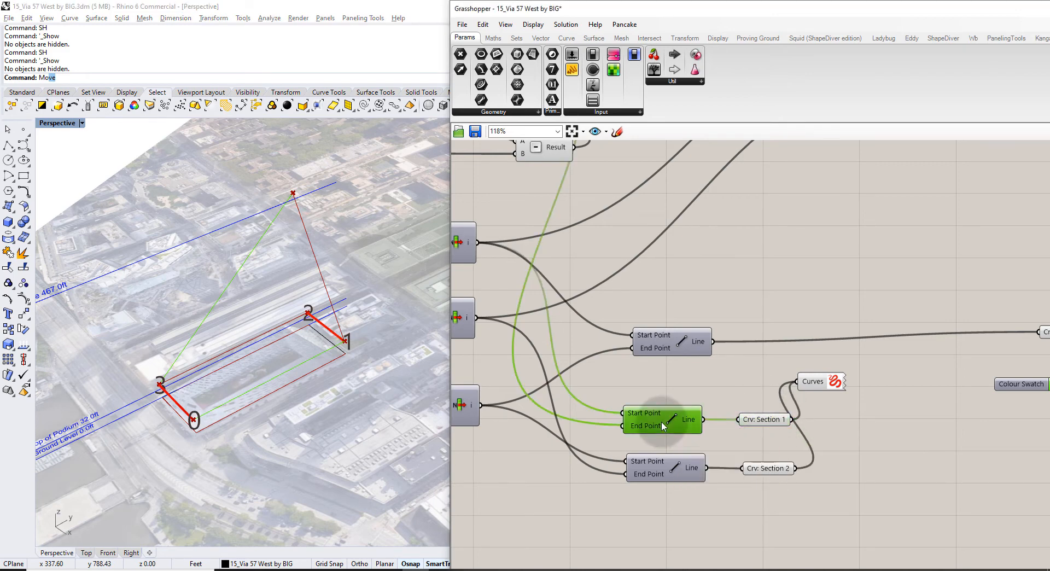
{"action": "key", "text": "Delete"}
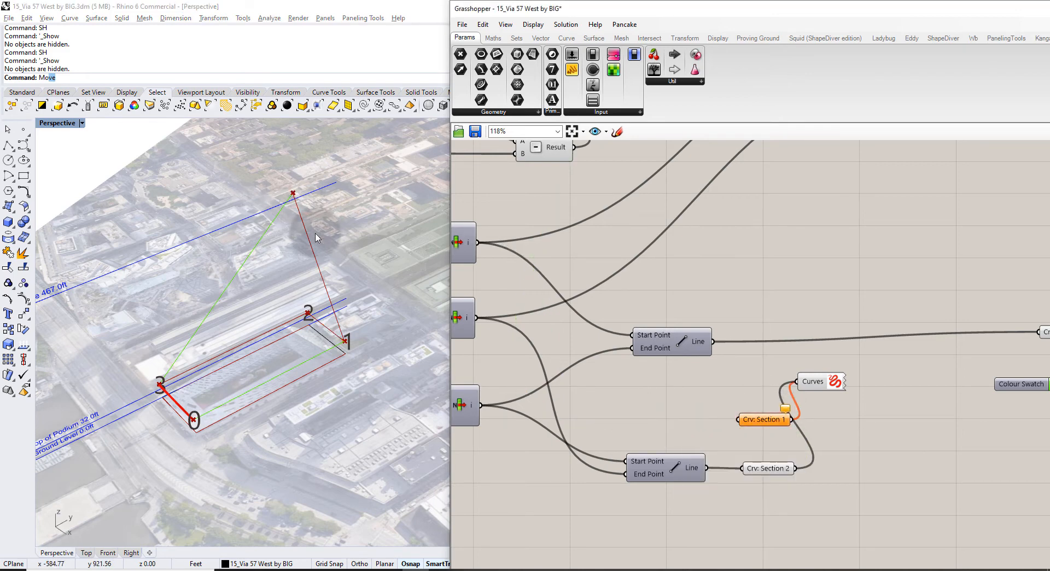
{"action": "scroll", "coordinate": [794, 386], "scroll_direction": "down", "scroll_amount": 5}
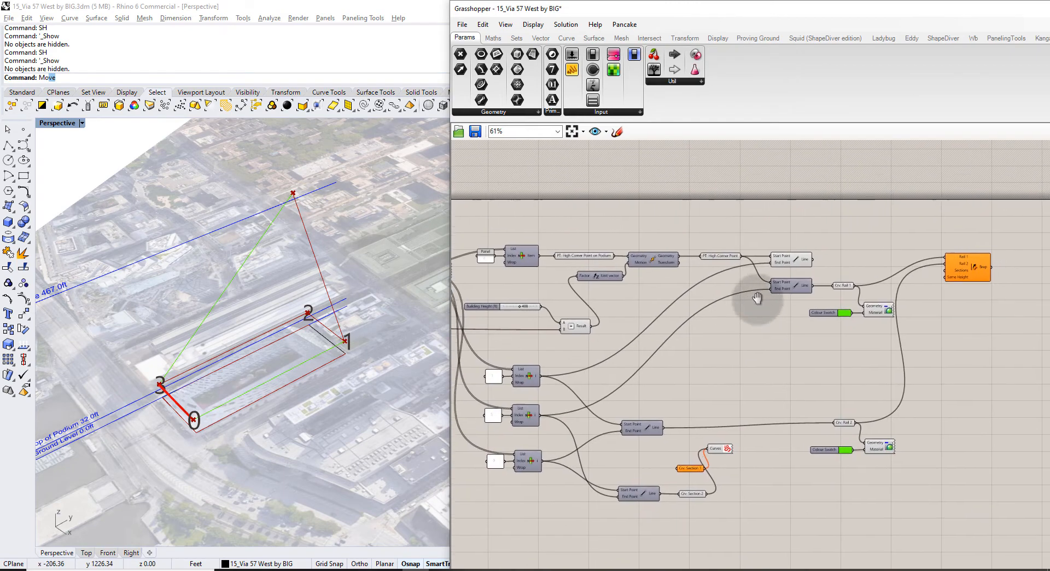
{"action": "right_click_drag", "start_coordinate": [757, 298], "coordinate": [754, 292]}
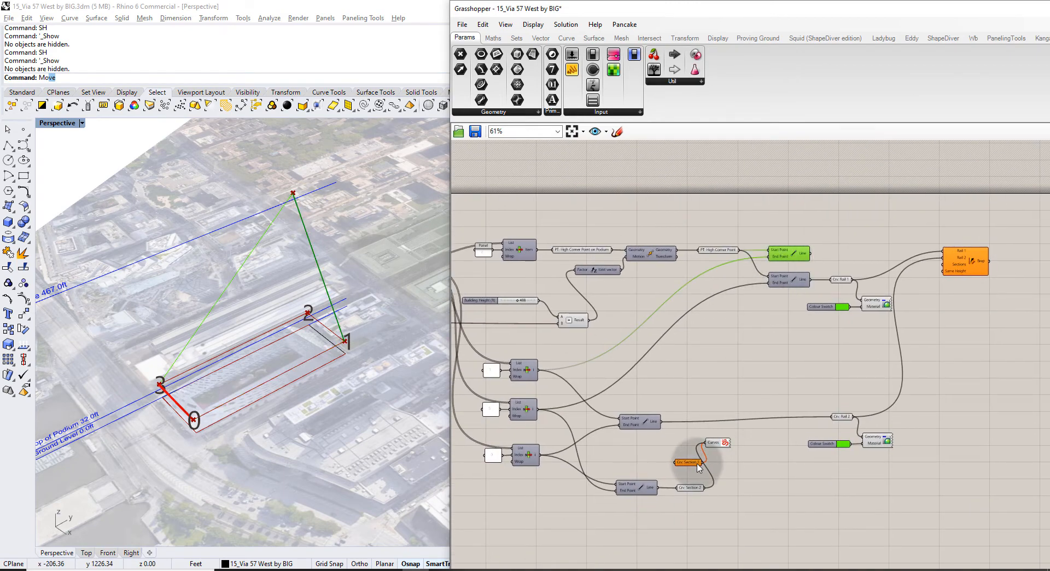
{"action": "left_click_drag", "start_coordinate": [698, 466], "coordinate": [888, 254]}
{"action": "left_click", "coordinate": [884, 228]}
{"action": "scroll", "coordinate": [819, 256], "scroll_direction": "up", "scroll_amount": 3}
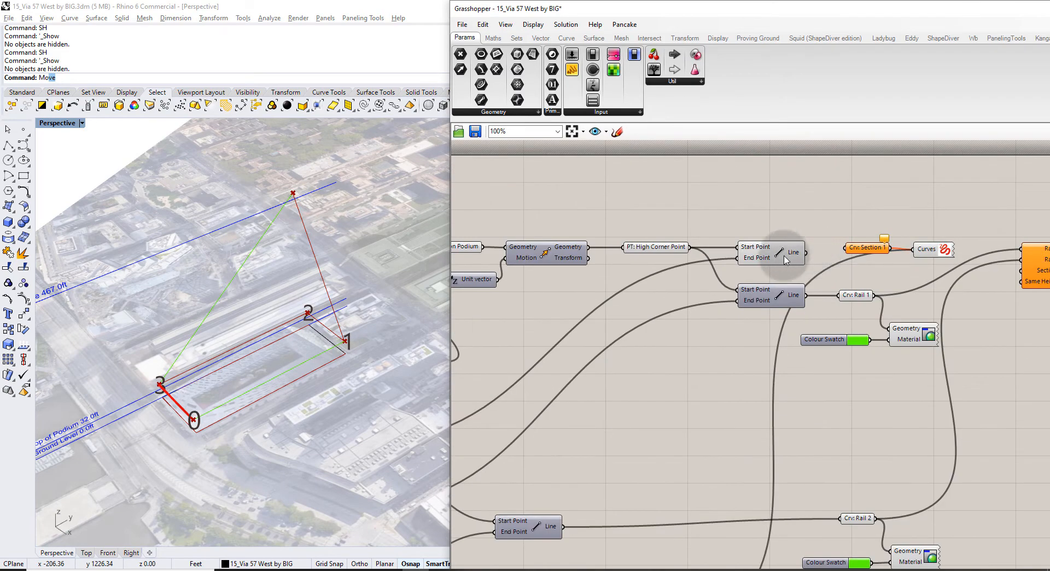
{"action": "left_click_drag", "start_coordinate": [806, 252], "coordinate": [853, 250]}
{"action": "left_click", "coordinate": [857, 226]}
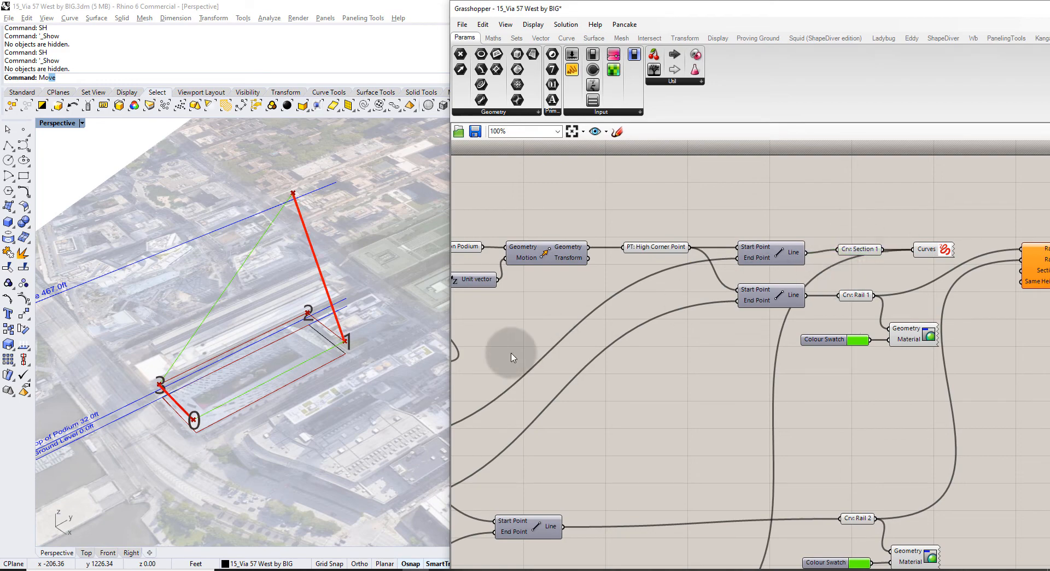
{"action": "mouse_move", "coordinate": [310, 328]}
{"action": "right_mouse_down"}
{"action": "mouse_move", "coordinate": [349, 279]}
{"action": "mouse_move", "coordinate": [320, 358]}
{"action": "mouse_move", "coordinate": [273, 391]}
{"action": "mouse_move", "coordinate": [235, 314]}
{"action": "mouse_move", "coordinate": [299, 323]}
{"action": "right_mouse_up"}
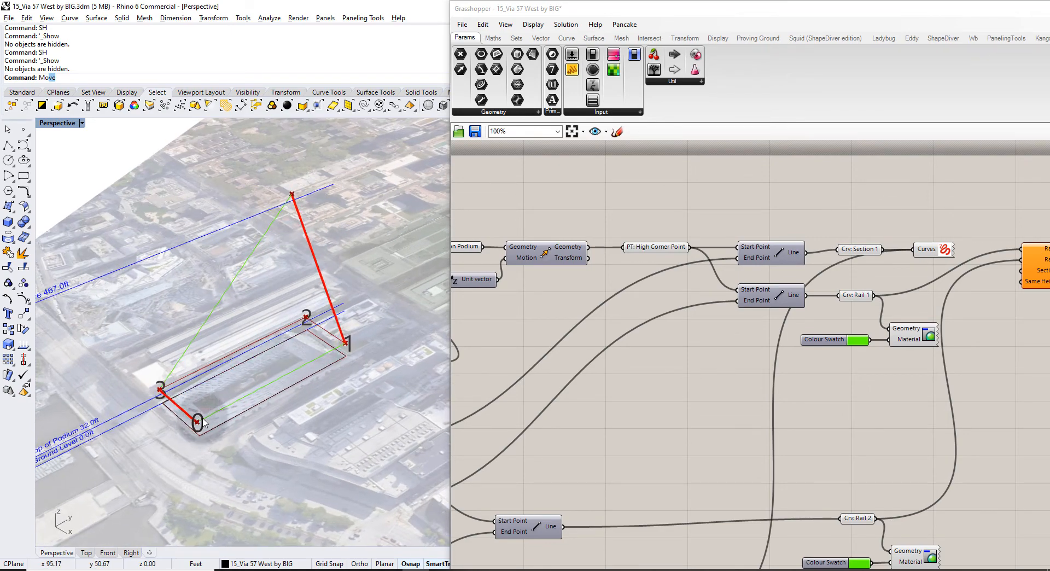
Move the Sweep2 component further right on the canvas.
{"action": "right_click_drag", "start_coordinate": [908, 282], "coordinate": [727, 226]}
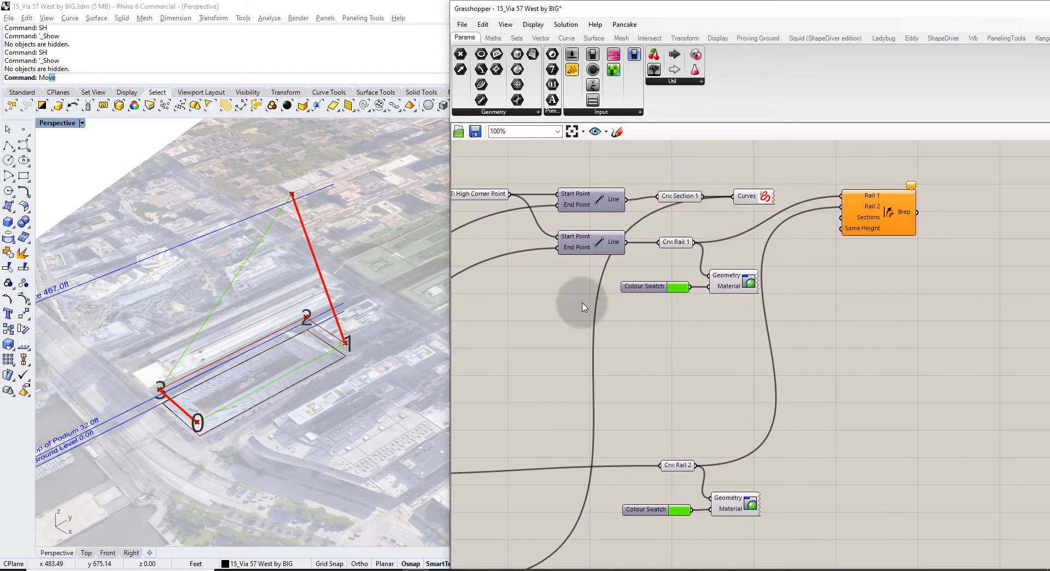
{"action": "right_click_drag", "start_coordinate": [583, 307], "coordinate": [720, 224]}
{"action": "scroll", "coordinate": [720, 224], "scroll_direction": "down", "scroll_amount": 1}
{"action": "scroll", "coordinate": [597, 467], "scroll_direction": "up", "scroll_amount": 2}
{"action": "scroll", "coordinate": [606, 467], "scroll_direction": "down", "scroll_amount": 3}
{"action": "right_click_drag", "start_coordinate": [914, 166], "coordinate": [855, 206]}
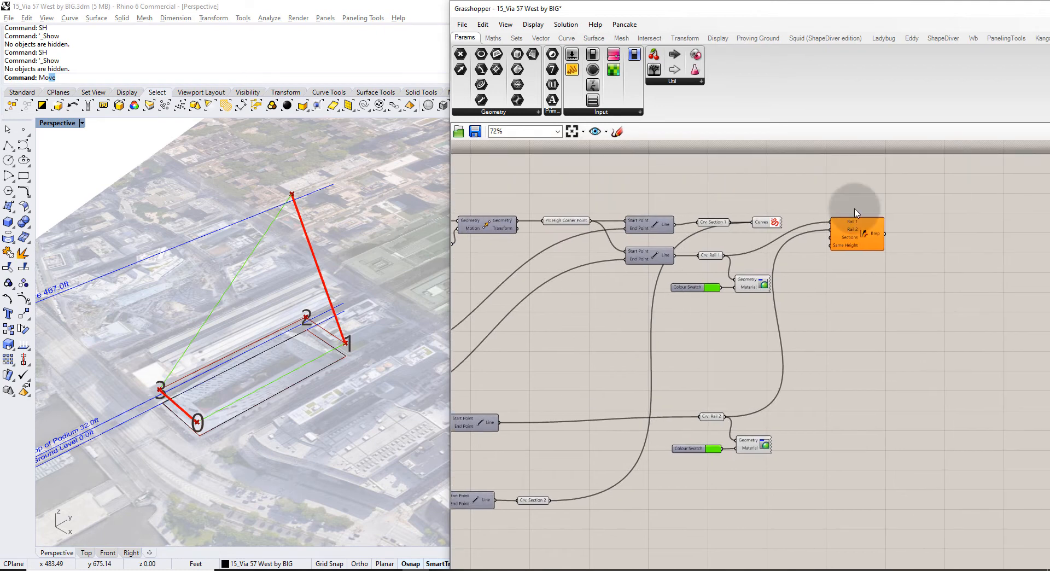
{"action": "scroll", "coordinate": [860, 223], "scroll_direction": "up", "scroll_amount": 6}
{"action": "scroll", "coordinate": [861, 249], "scroll_direction": "up", "scroll_amount": 1}
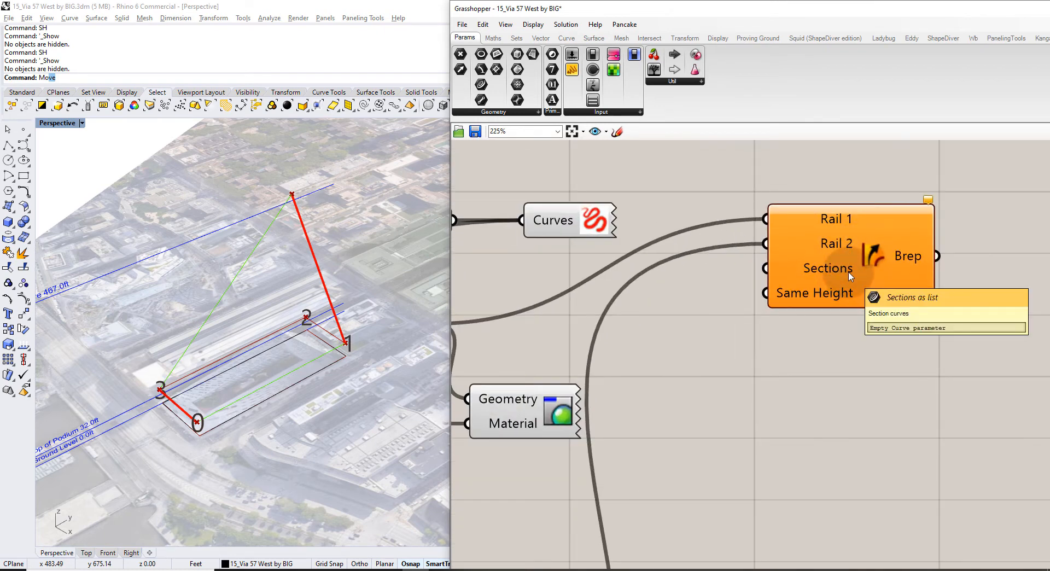
{"action": "left_click_drag", "start_coordinate": [850, 276], "coordinate": [990, 282]}
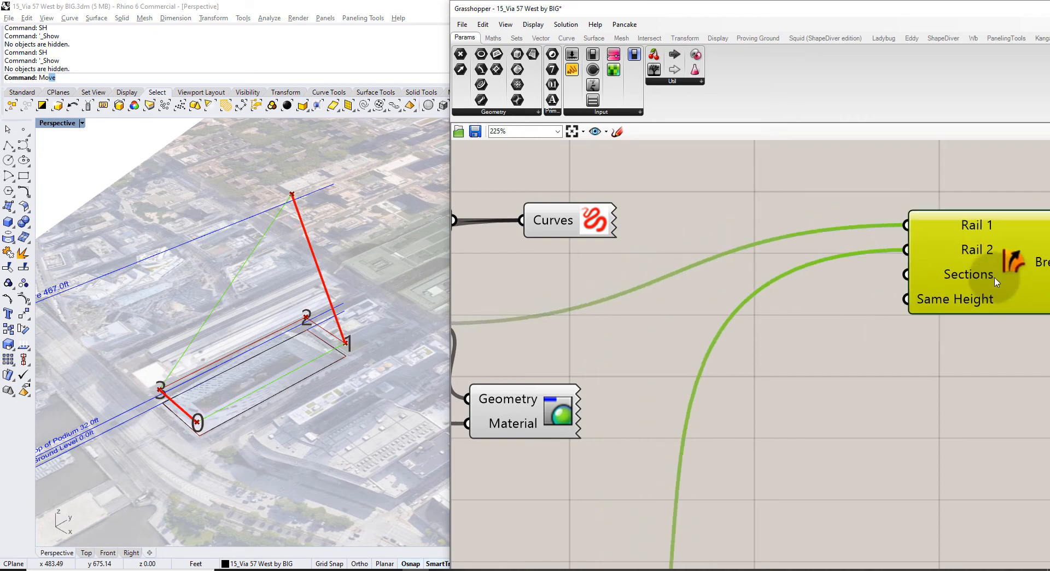
{"action": "left_click", "coordinate": [912, 361]}
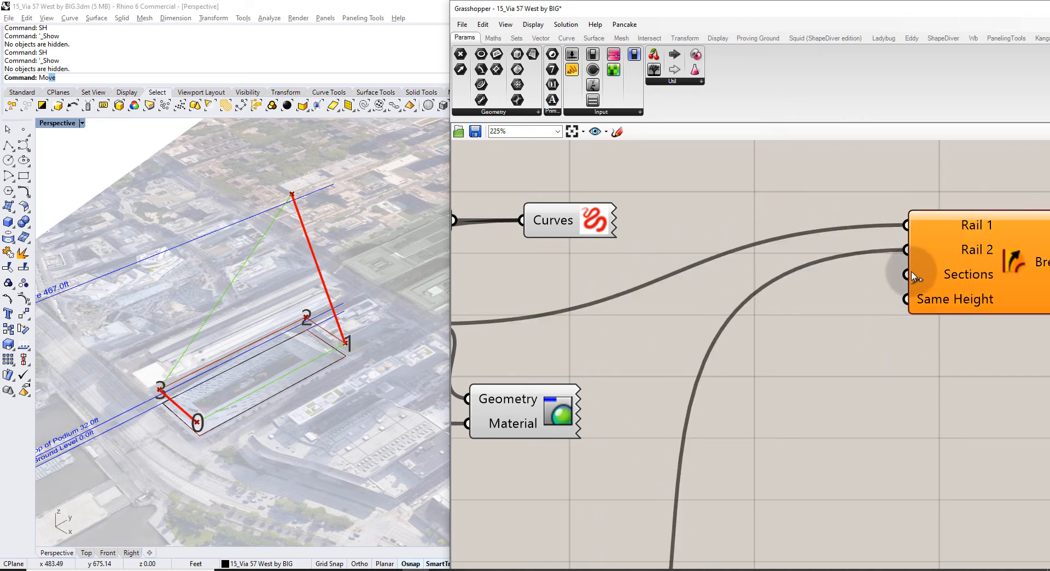
{"action": "scroll", "coordinate": [912, 276], "scroll_direction": "down", "scroll_amount": 5}
{"action": "double_click", "coordinate": [704, 420]}
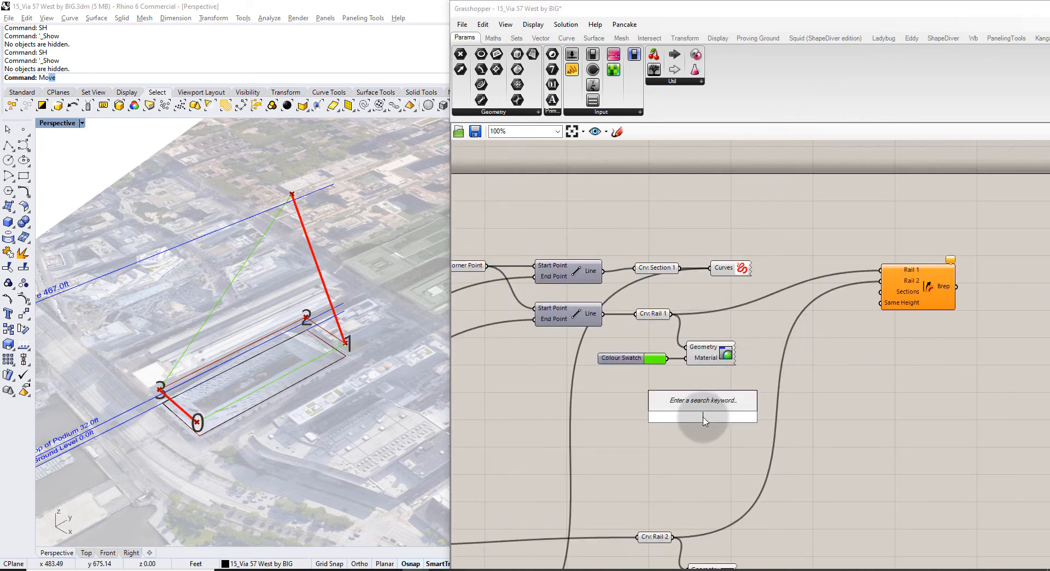
Add a Merge component with Crv: Section 1 in D1 and Crv: Section 2 in D2.
{"action": "type", "text": "merge"}
{"action": "key", "text": "Return"}
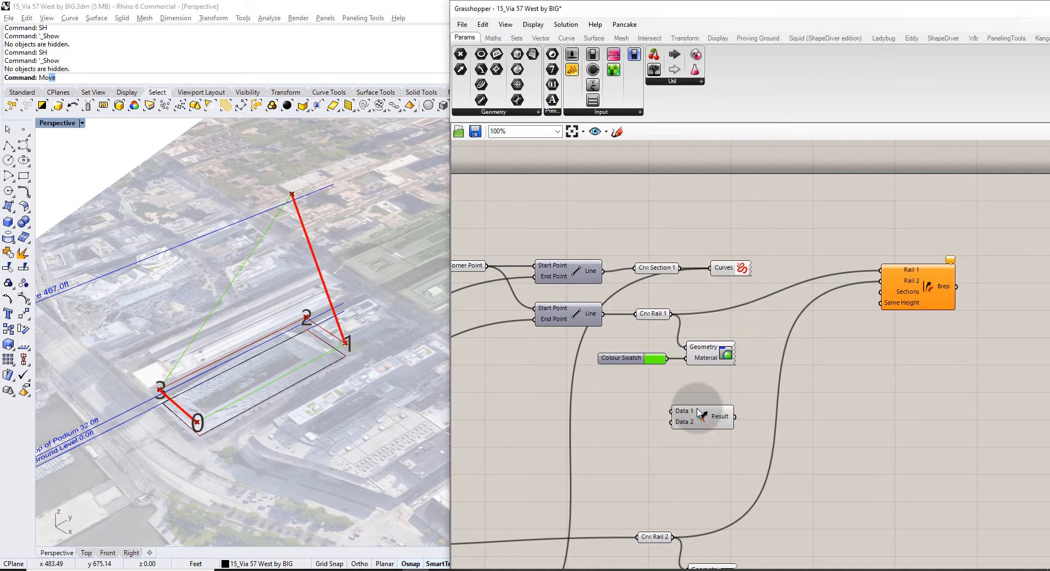
{"action": "left_click_drag", "start_coordinate": [706, 419], "coordinate": [709, 436]}
{"action": "left_click", "coordinate": [707, 396]}
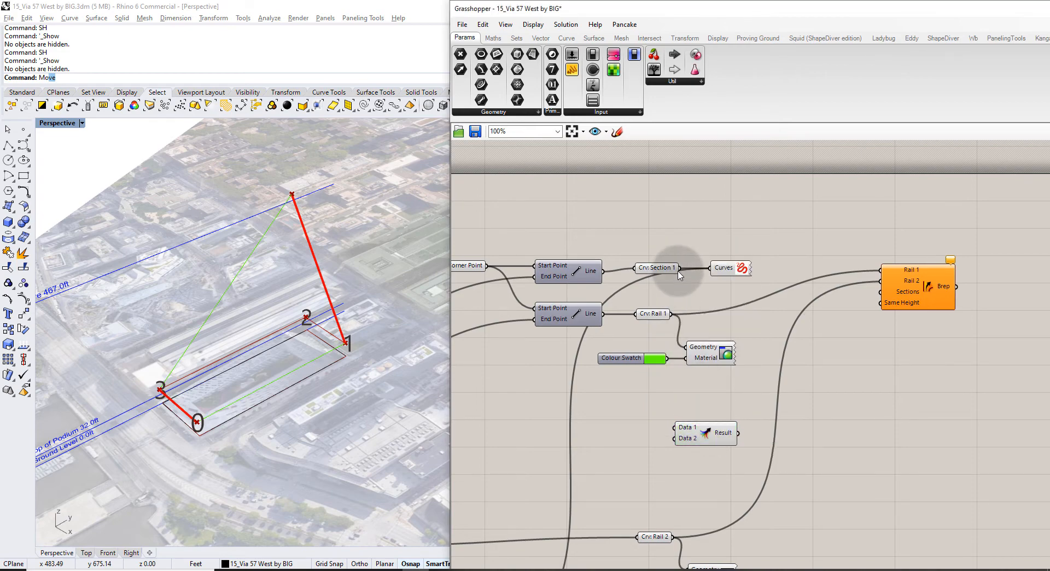
{"action": "left_click_drag", "start_coordinate": [682, 268], "coordinate": [677, 428]}
{"action": "scroll", "coordinate": [684, 421], "scroll_direction": "down", "scroll_amount": 3}
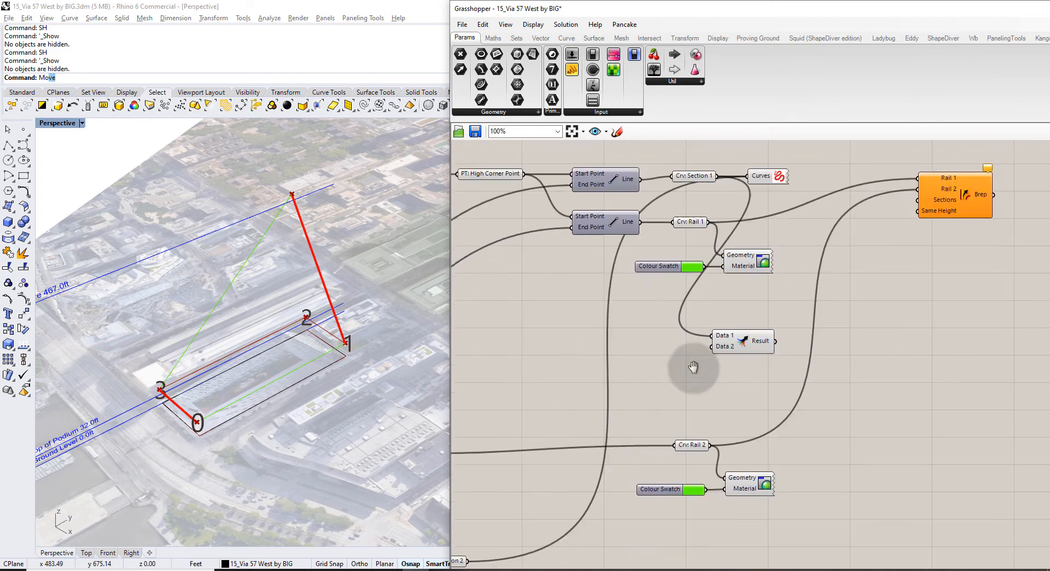
{"action": "left_click_drag", "start_coordinate": [560, 460], "coordinate": [745, 302]}
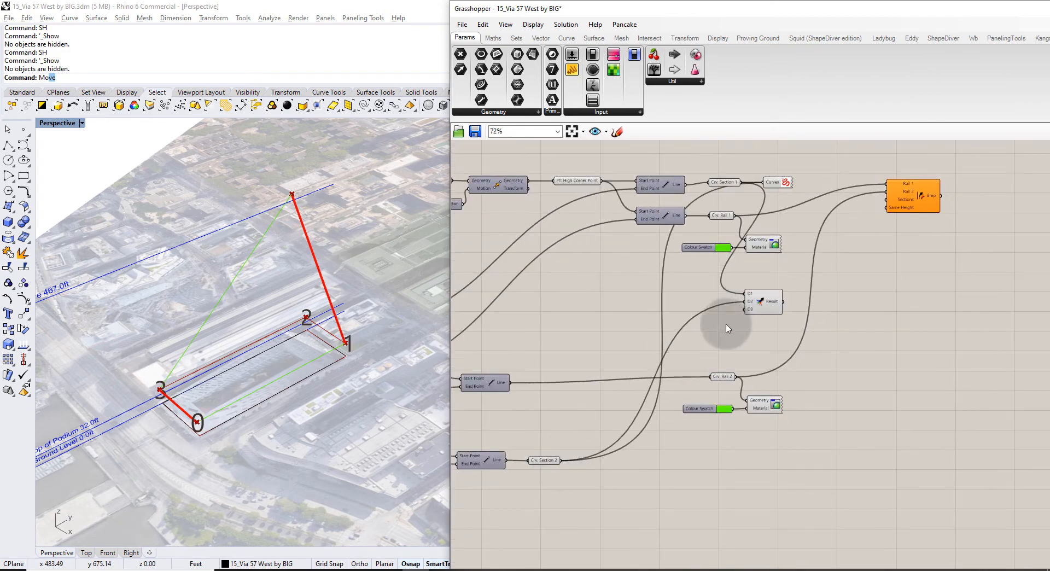
{"action": "left_click_drag", "start_coordinate": [533, 435], "coordinate": [733, 439]}
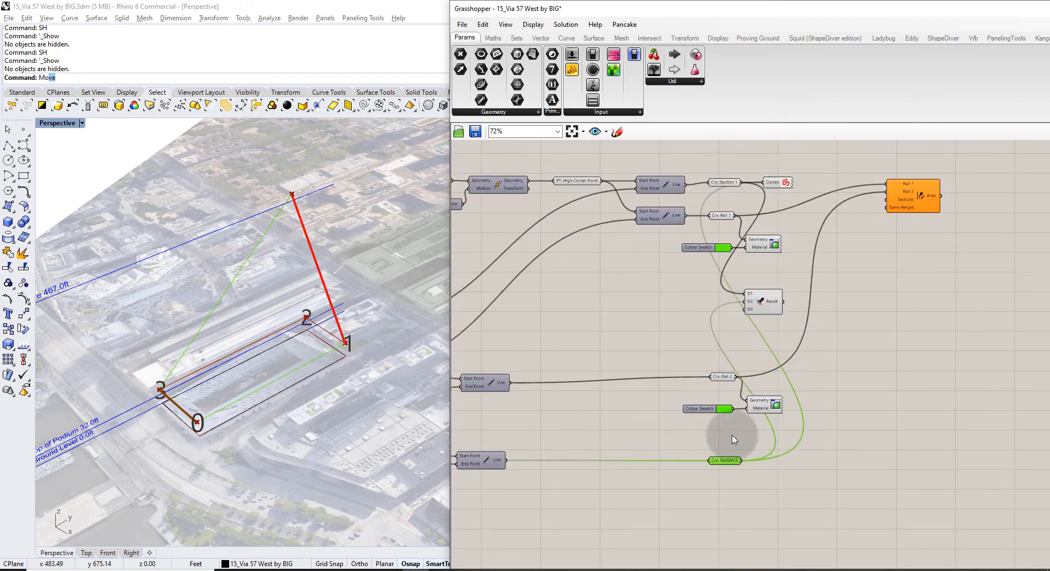
{"action": "left_click", "coordinate": [758, 423]}
Tidy the curve parameters and colour swatch/Custom Preview pairs, placing Merge to the right.
{"action": "left_click_drag", "start_coordinate": [726, 489], "coordinate": [710, 452]}
{"action": "left_click_drag", "start_coordinate": [734, 389], "coordinate": [718, 344], "text": "shift"}
{"action": "left_click_drag", "start_coordinate": [731, 223], "coordinate": [717, 173], "text": "shift"}
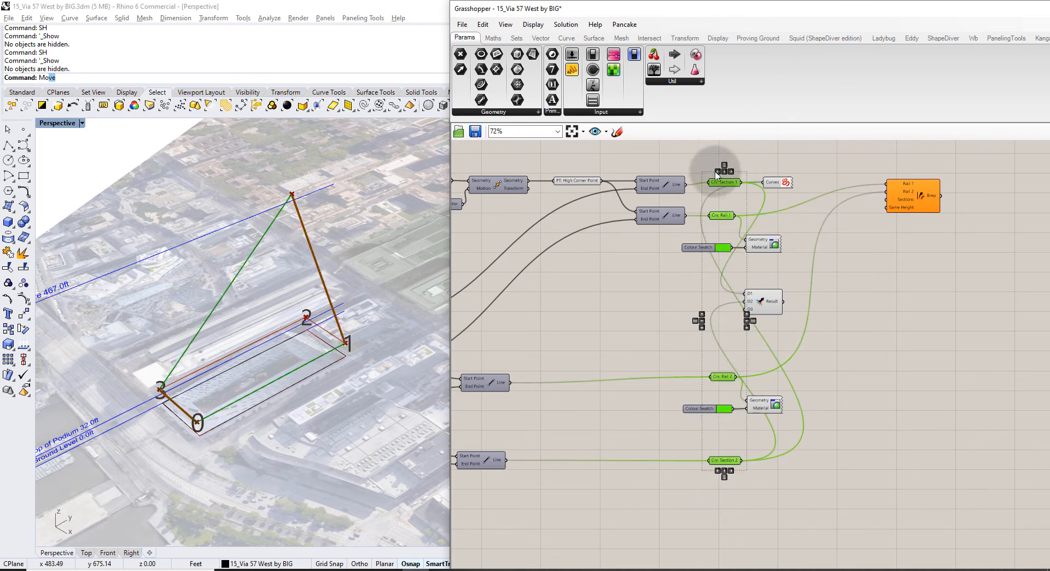
{"action": "left_click", "coordinate": [800, 167]}
{"action": "right_click_drag", "start_coordinate": [760, 249], "coordinate": [666, 276]}
{"action": "mouse_move", "coordinate": [689, 287]}
{"action": "left_mouse_down"}
{"action": "mouse_move", "coordinate": [635, 259]}
{"action": "mouse_move", "coordinate": [704, 282]}
{"action": "left_mouse_up"}
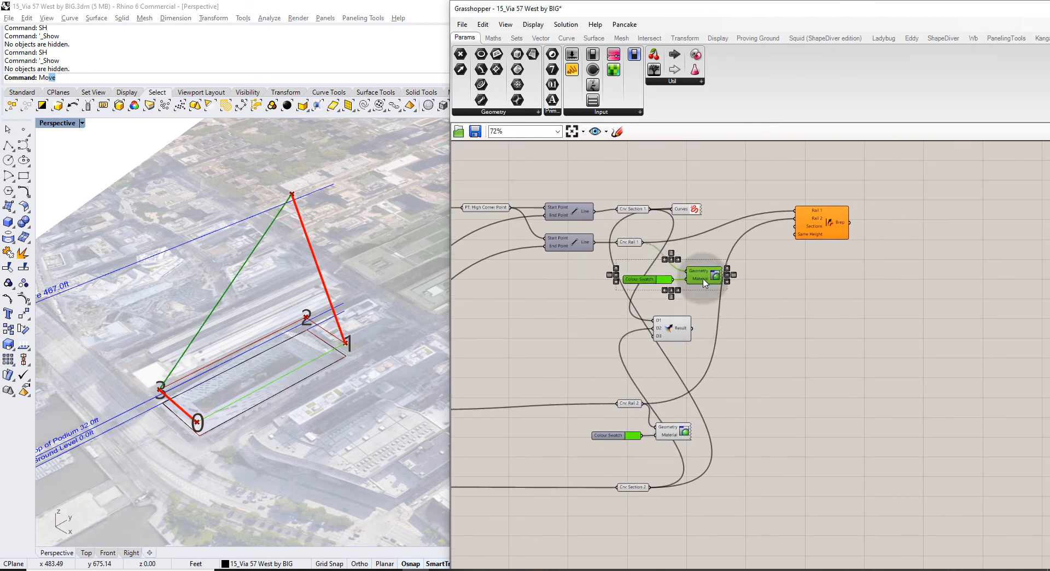
{"action": "left_click_drag", "start_coordinate": [673, 449], "coordinate": [707, 303]}
{"action": "left_click", "coordinate": [745, 328]}
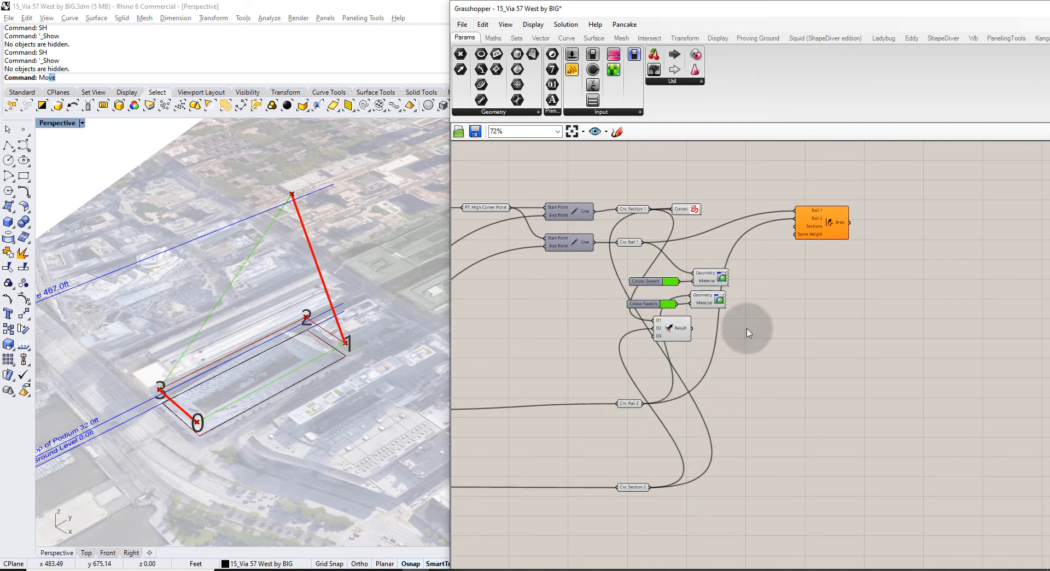
{"action": "left_click_drag", "start_coordinate": [671, 335], "coordinate": [768, 344]}
{"action": "left_click", "coordinate": [796, 341]}
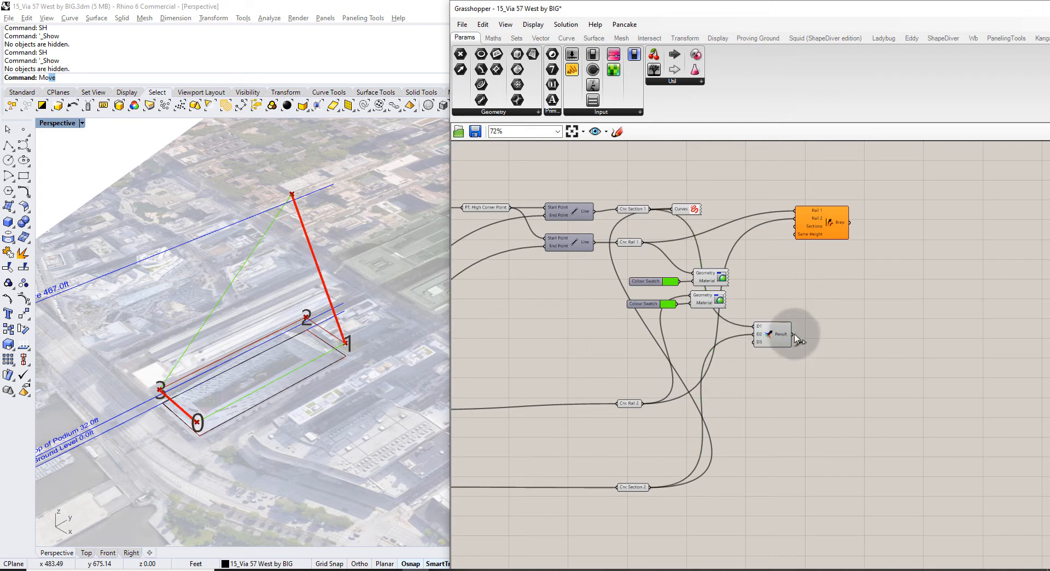
Feed the Merge result into Sweep2's Sections, producing the twisted red swept surface.
{"action": "left_click_drag", "start_coordinate": [791, 334], "coordinate": [795, 225]}
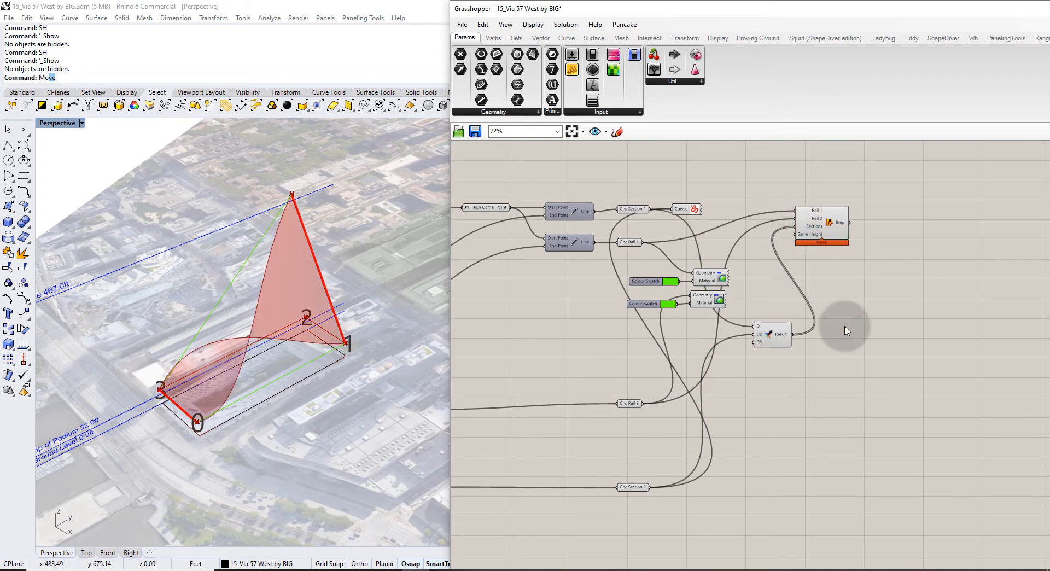
{"action": "mouse_move", "coordinate": [267, 345]}
{"action": "right_mouse_down"}
{"action": "mouse_move", "coordinate": [344, 289]}
{"action": "mouse_move", "coordinate": [294, 351]}
{"action": "mouse_move", "coordinate": [300, 335]}
{"action": "mouse_move", "coordinate": [262, 351]}
{"action": "right_mouse_up"}
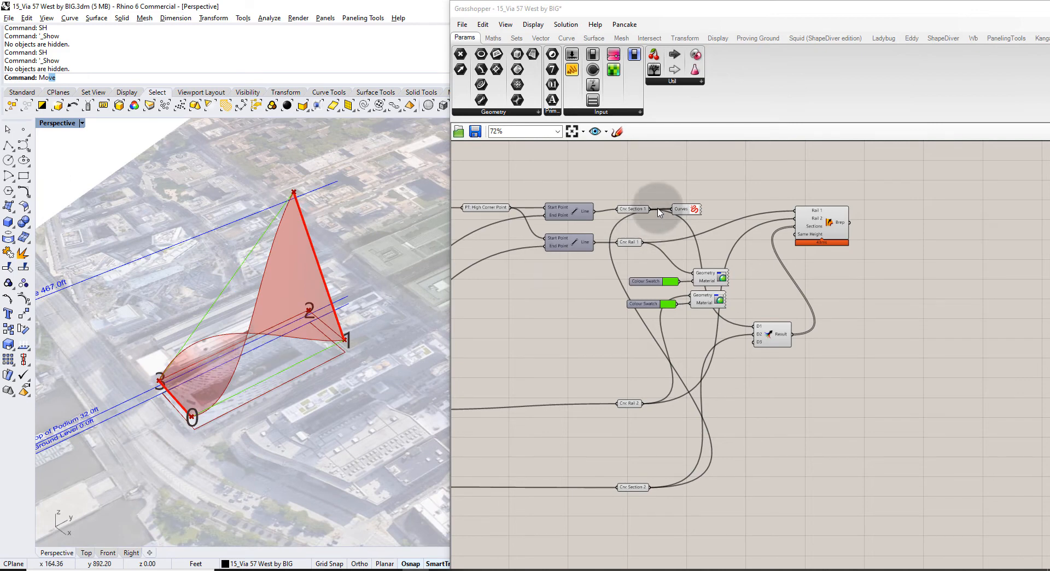
{"action": "scroll", "coordinate": [616, 218], "scroll_direction": "up", "scroll_amount": 3}
{"action": "left_click", "coordinate": [613, 212]}
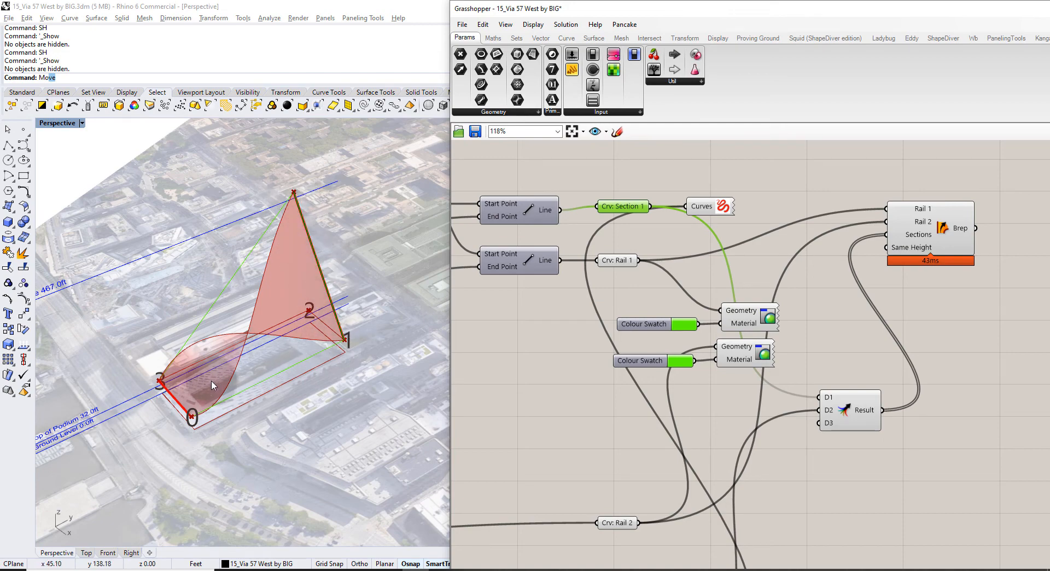
{"action": "right_click_drag", "start_coordinate": [211, 382], "coordinate": [293, 321], "text": "shift"}
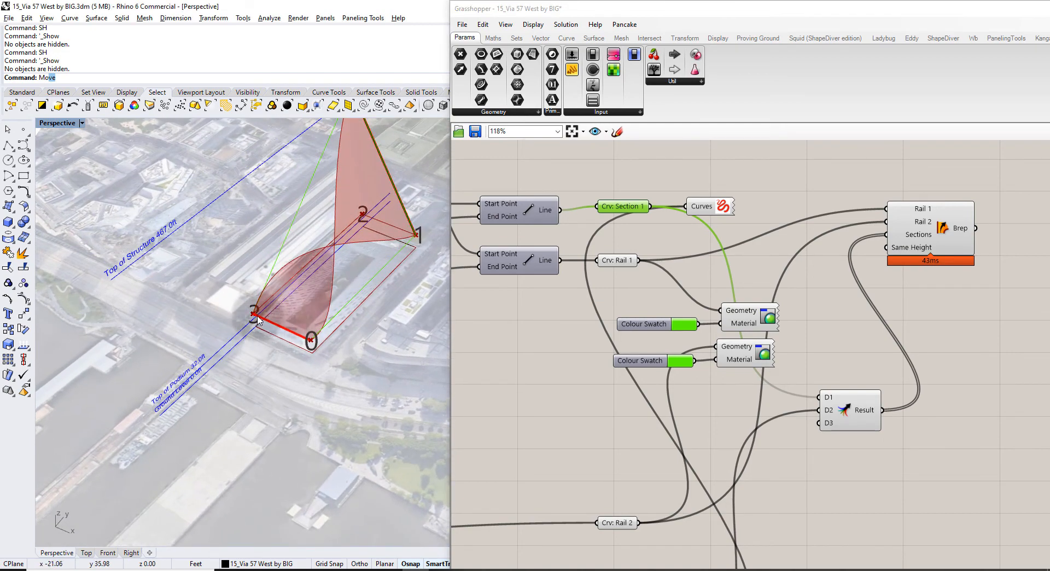
Rewire the lower Line from List index 3 to index 0, flattening the sweep into a triangular facade.
{"action": "scroll", "coordinate": [638, 396], "scroll_direction": "down", "scroll_amount": 2}
{"action": "right_click_drag", "start_coordinate": [508, 475], "coordinate": [804, 348]}
{"action": "scroll", "coordinate": [804, 349], "scroll_direction": "up", "scroll_amount": 2}
{"action": "right_click_drag", "start_coordinate": [758, 382], "coordinate": [611, 321]}
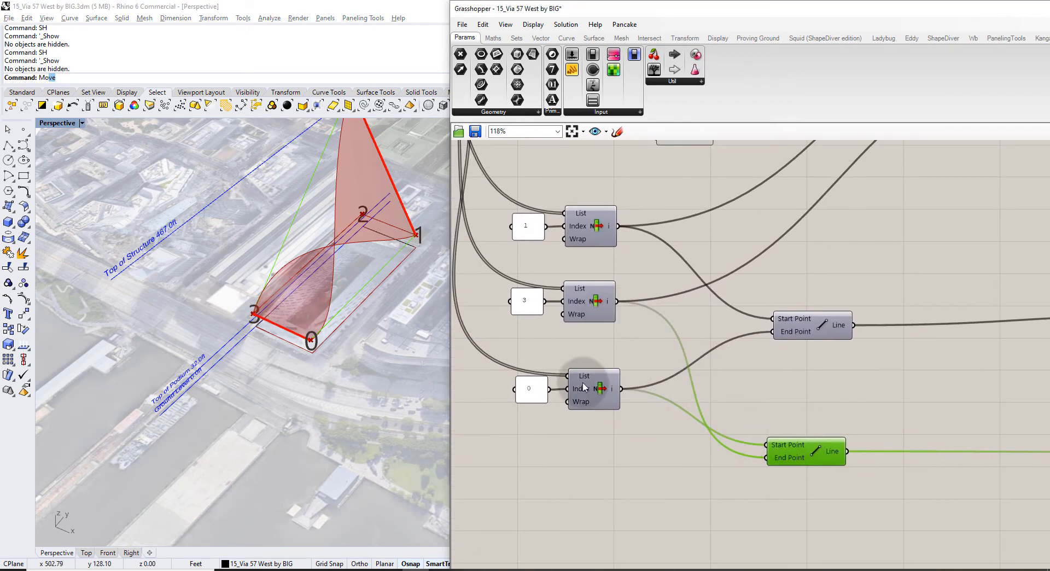
{"action": "left_click_drag", "start_coordinate": [615, 301], "coordinate": [769, 445]}
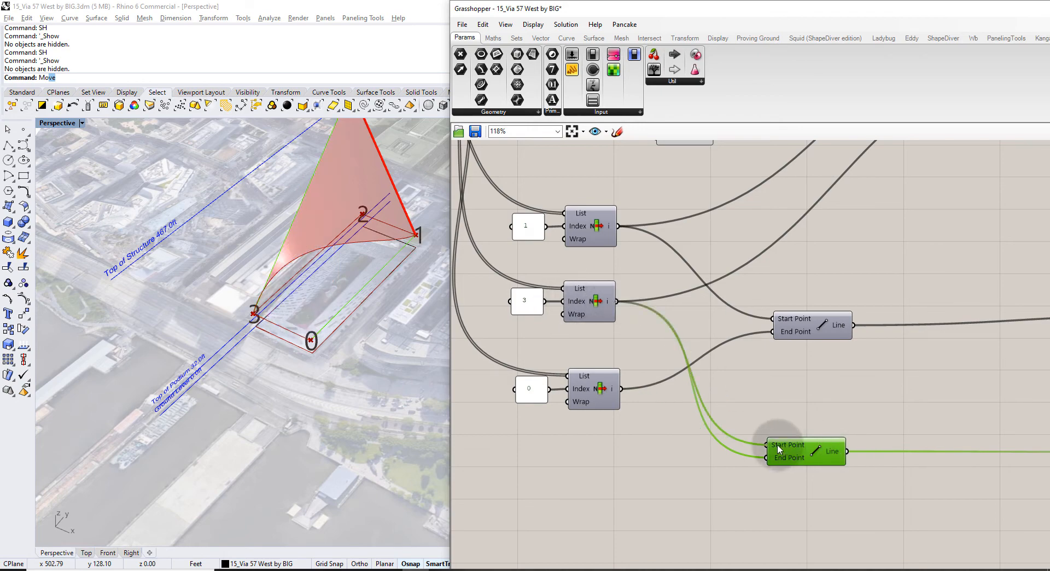
{"action": "left_click_drag", "start_coordinate": [621, 389], "coordinate": [768, 457]}
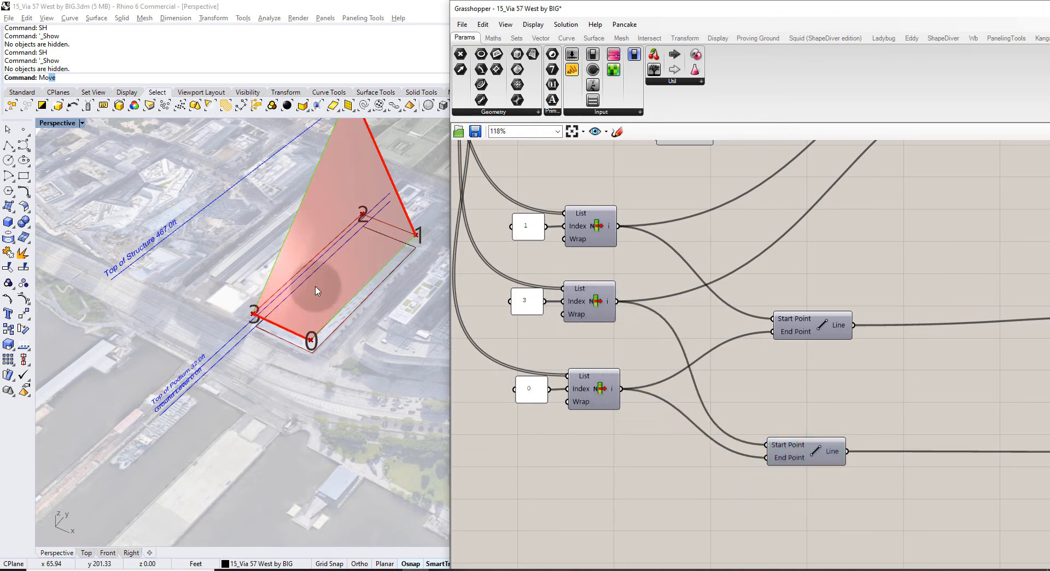
{"action": "right_click_drag", "start_coordinate": [328, 313], "coordinate": [279, 353]}
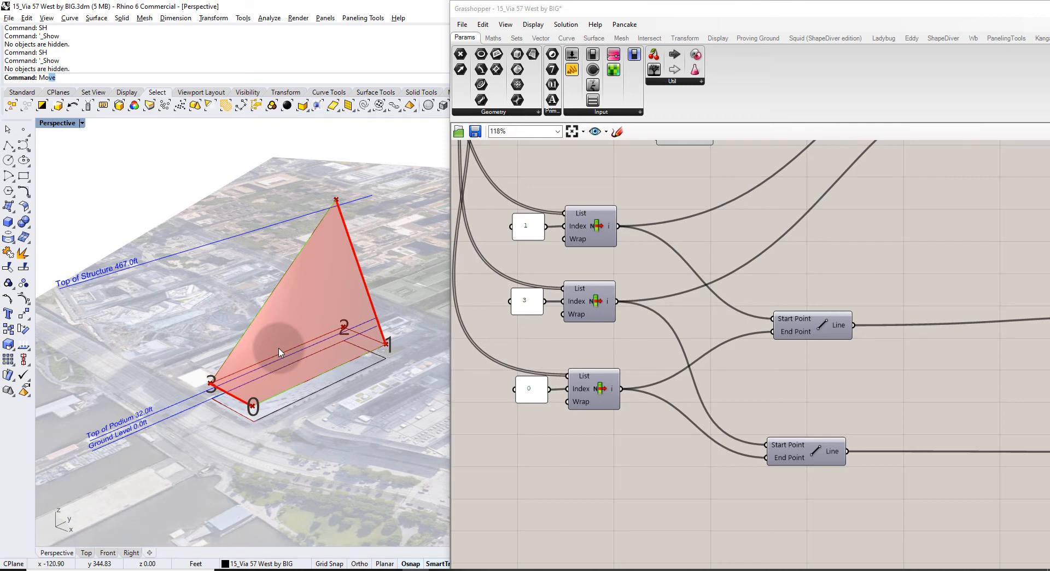
{"action": "right_click_drag", "start_coordinate": [279, 352], "coordinate": [368, 329]}
{"action": "right_click_drag", "start_coordinate": [818, 277], "coordinate": [606, 326]}
Hide the previews of the Merge, Custom Preview and Curves helper components.
{"action": "scroll", "coordinate": [629, 323], "scroll_direction": "down", "scroll_amount": 3}
{"action": "right_click_drag", "start_coordinate": [815, 316], "coordinate": [712, 328]}
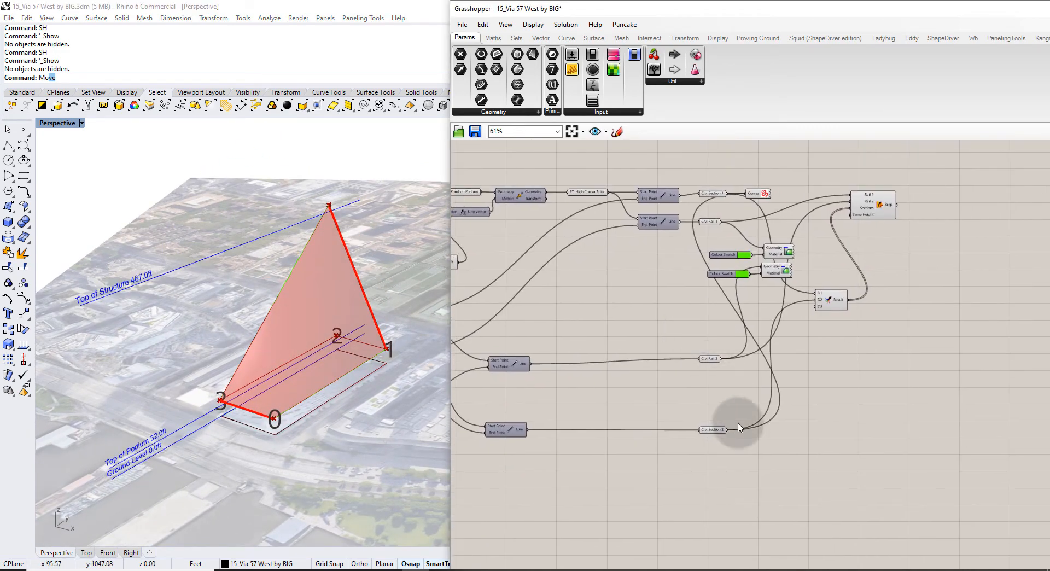
{"action": "left_click_drag", "start_coordinate": [734, 436], "coordinate": [699, 338]}
{"action": "left_click", "coordinate": [693, 338]}
{"action": "right_click_drag", "start_coordinate": [831, 277], "coordinate": [770, 310]}
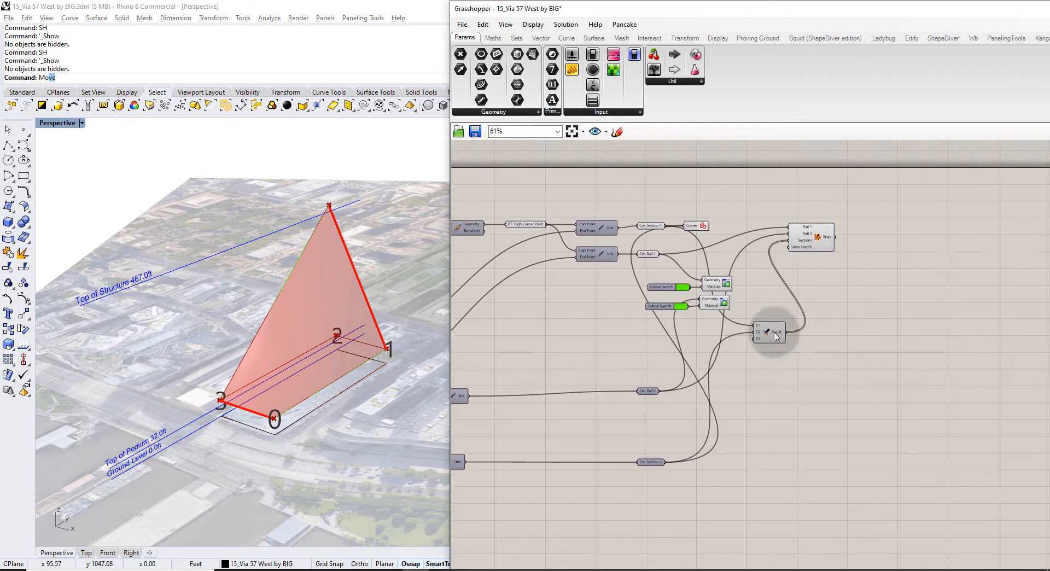
{"action": "left_click", "coordinate": [773, 332]}
{"action": "key", "text": "ctrl+q"}
{"action": "left_click_drag", "start_coordinate": [739, 315], "coordinate": [715, 275]}
{"action": "key", "text": "ctrl+q"}
{"action": "left_click", "coordinate": [703, 228]}
{"action": "key", "text": "ctrl+q"}
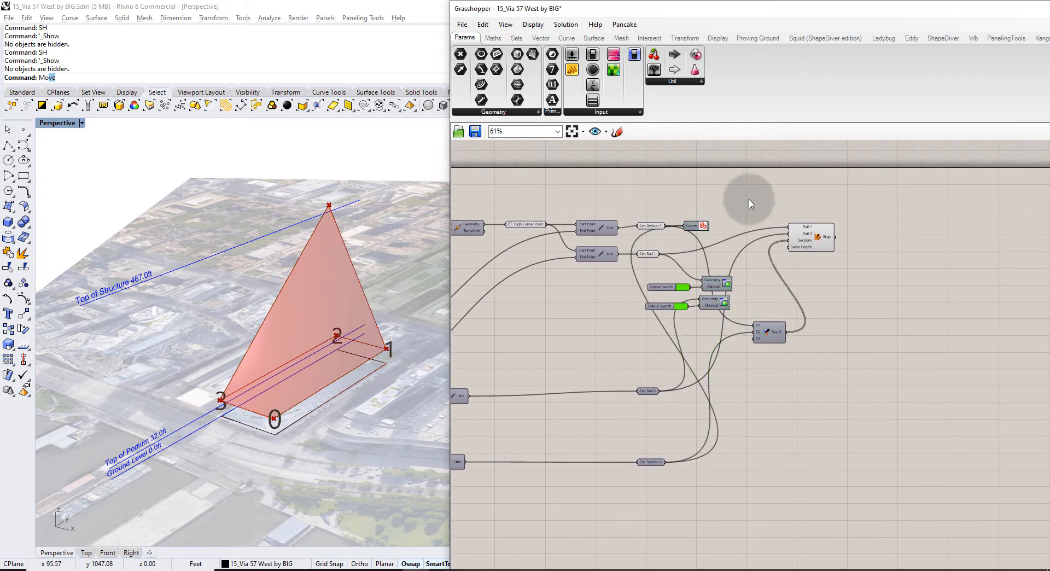
{"action": "right_click_drag", "start_coordinate": [806, 240], "coordinate": [634, 272]}
{"action": "scroll", "coordinate": [637, 270], "scroll_direction": "up", "scroll_amount": 3}
{"action": "left_click", "coordinate": [638, 271]}
{"action": "left_click", "coordinate": [782, 264]}
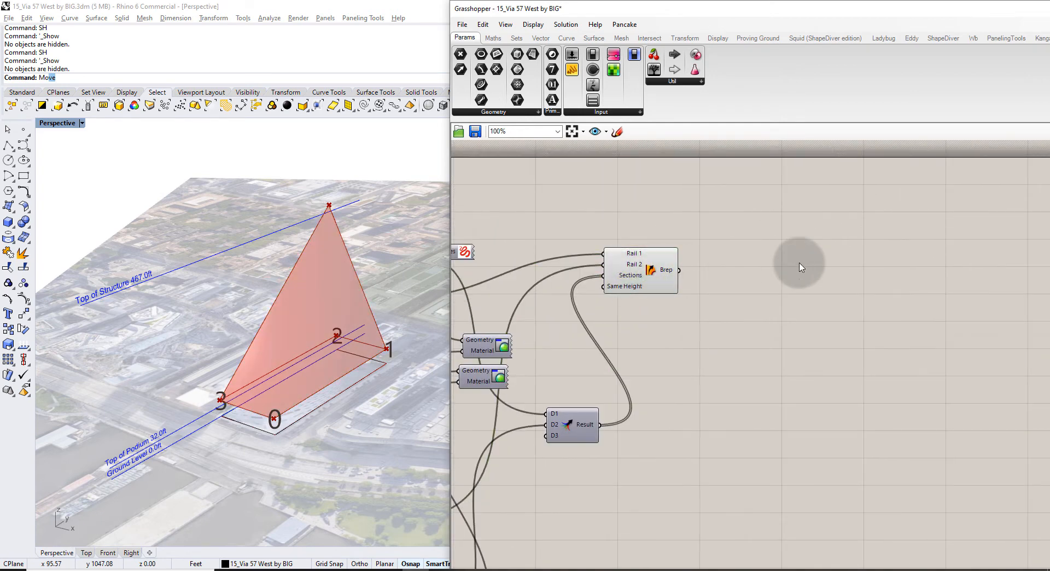
Store the Sweep2 output in a Brep parameter named Front Facade Sweep, then switch to Chrome.
{"action": "double_click", "coordinate": [720, 274]}
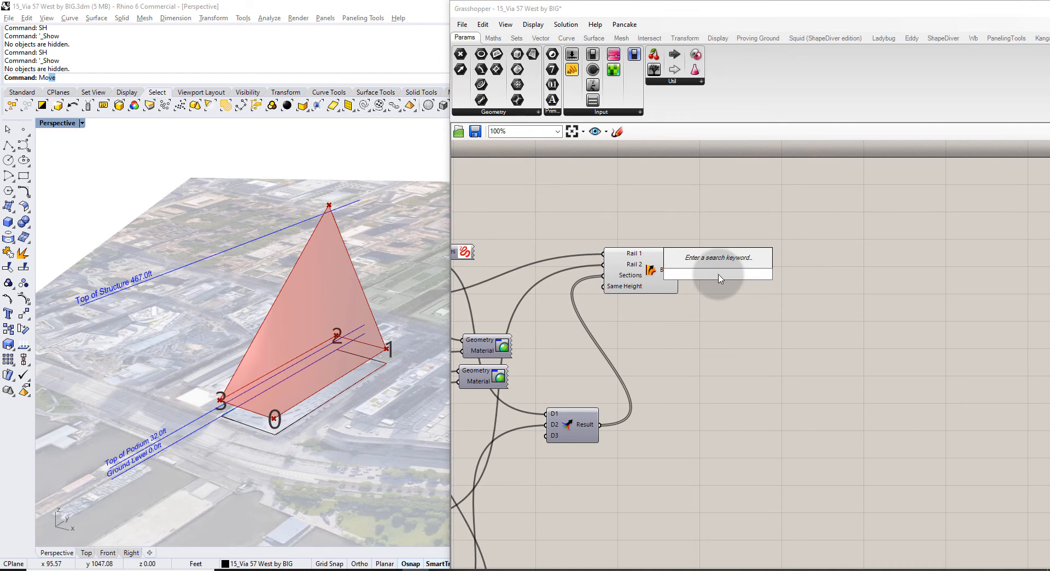
{"action": "type", "text": "brep"}
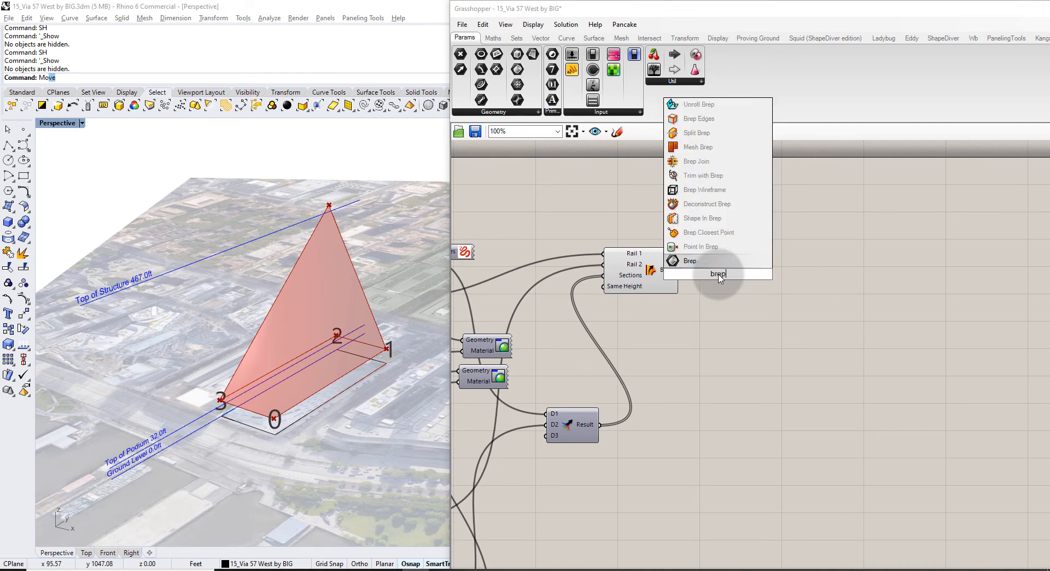
{"action": "key", "text": "Return"}
{"action": "left_click", "coordinate": [667, 270]}
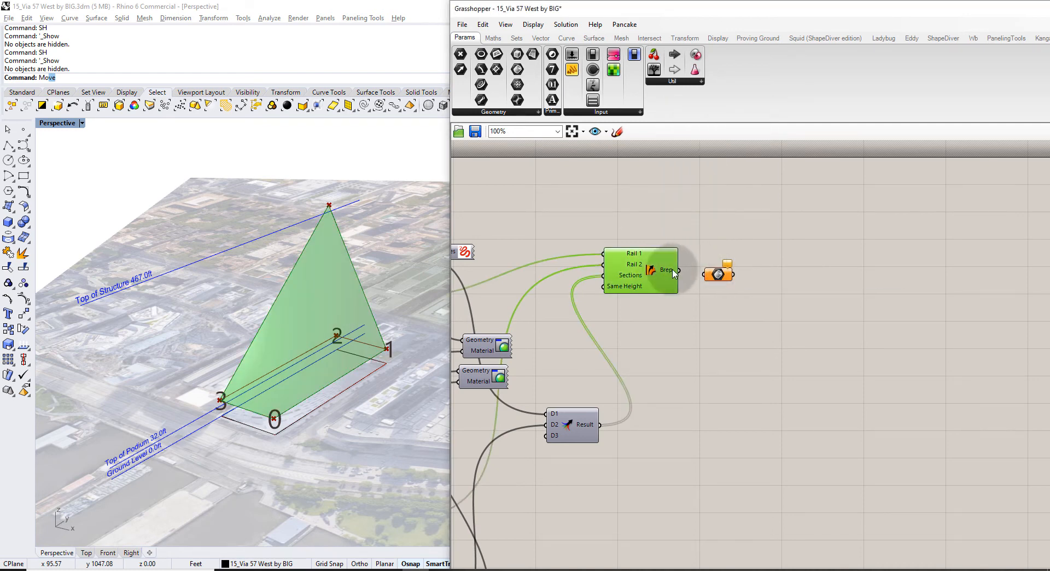
{"action": "key", "text": "ctrl+q"}
{"action": "left_click_drag", "start_coordinate": [679, 270], "coordinate": [706, 274]}
{"action": "left_click", "coordinate": [721, 274]}
{"action": "right_click", "coordinate": [728, 273]}
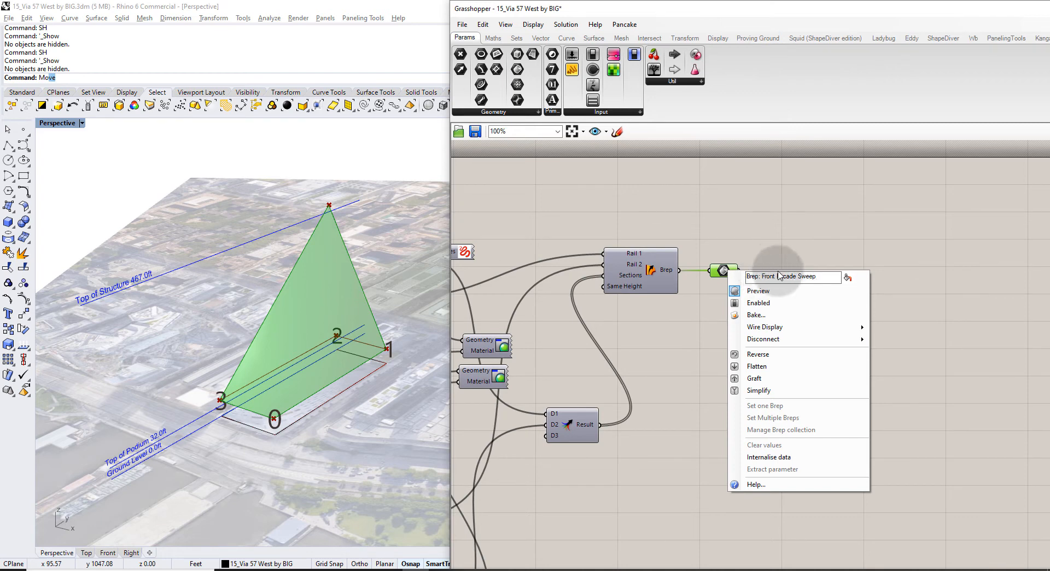
{"action": "left_click", "coordinate": [833, 229]}
{"action": "left_click_drag", "start_coordinate": [747, 272], "coordinate": [768, 272]}
{"action": "left_click", "coordinate": [777, 237]}
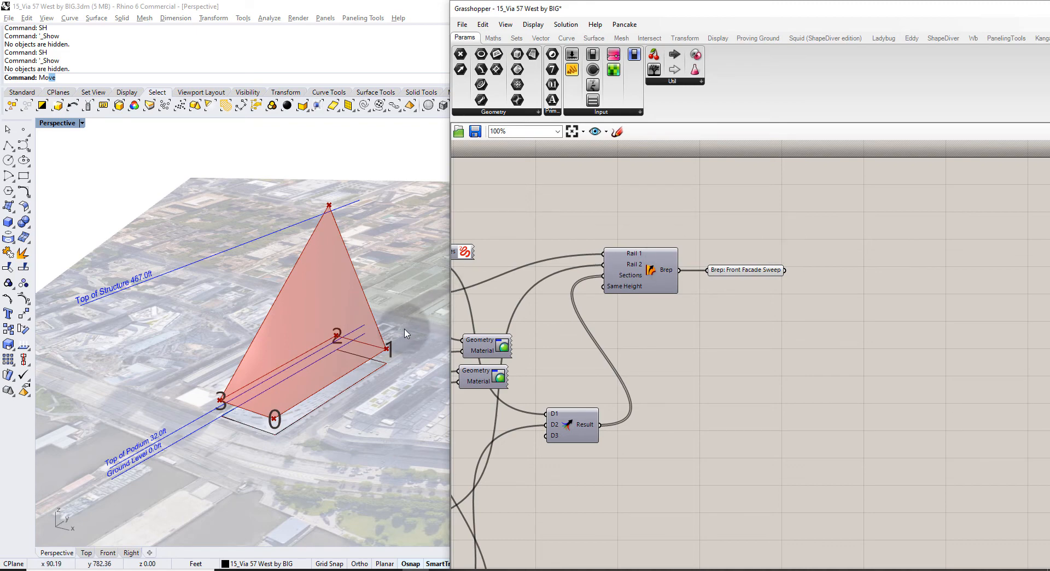
{"action": "right_click_drag", "start_coordinate": [404, 333], "coordinate": [431, 351]}
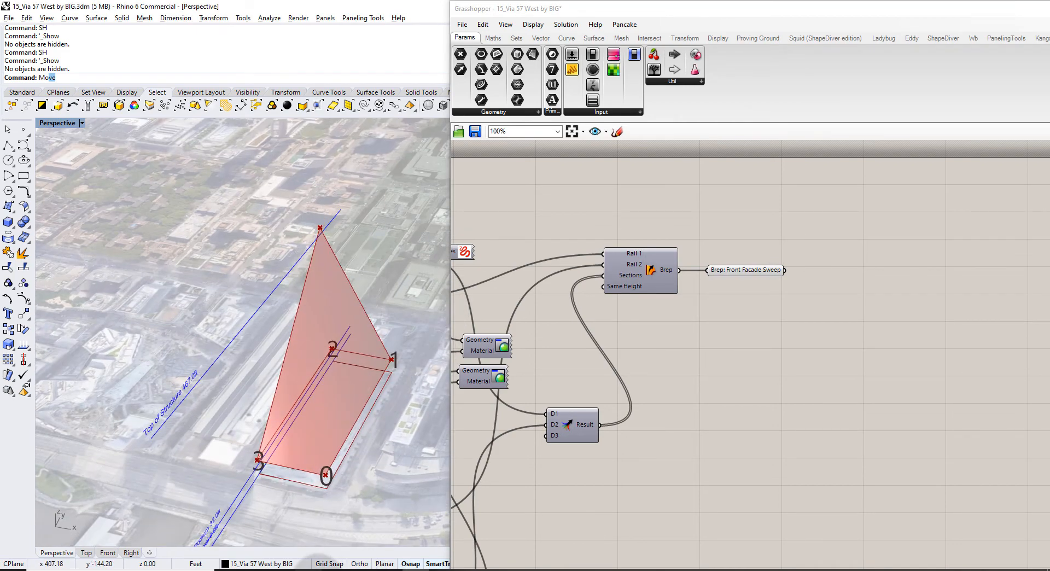
{"action": "left_click", "coordinate": [318, 570]}
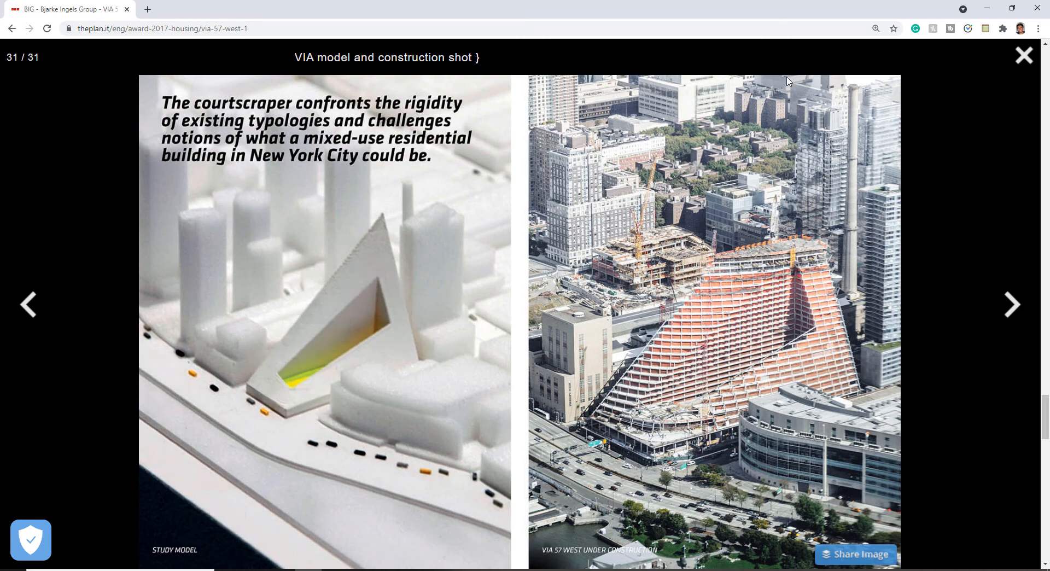
View the Via 57 West 4th floor plan full size on theplan.it, then return to Grasshopper.
{"action": "left_click", "coordinate": [1022, 58]}
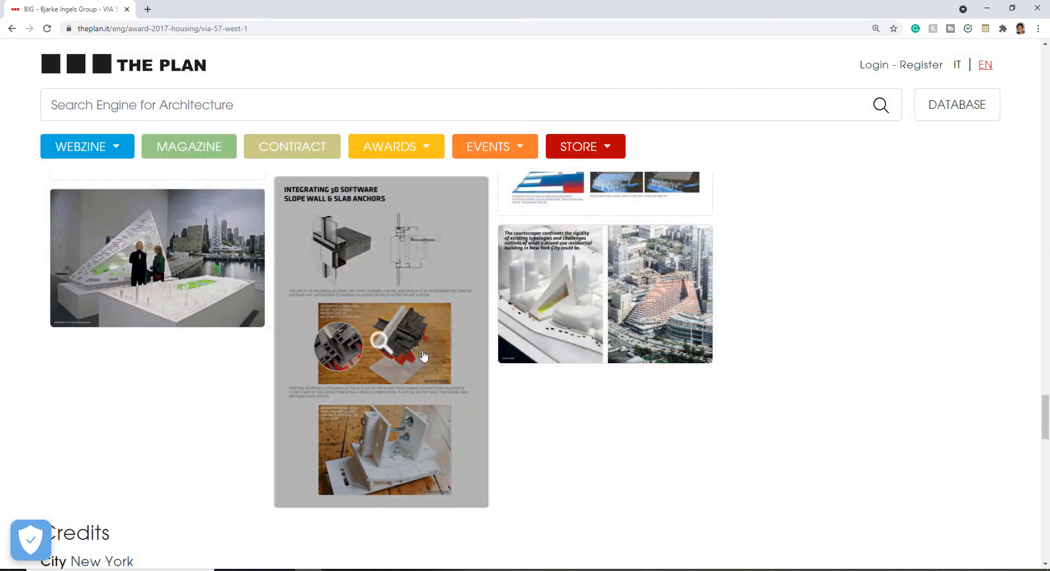
{"action": "scroll", "coordinate": [382, 397], "scroll_direction": "up", "scroll_amount": 8}
{"action": "scroll", "coordinate": [375, 421], "scroll_direction": "up", "scroll_amount": 4}
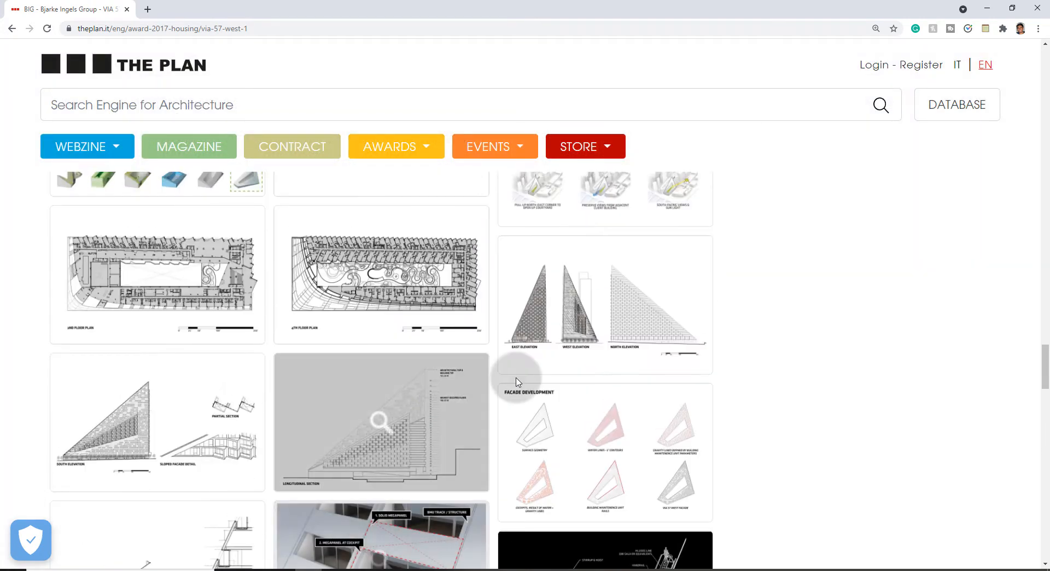
{"action": "scroll", "coordinate": [548, 460], "scroll_direction": "up", "scroll_amount": 2}
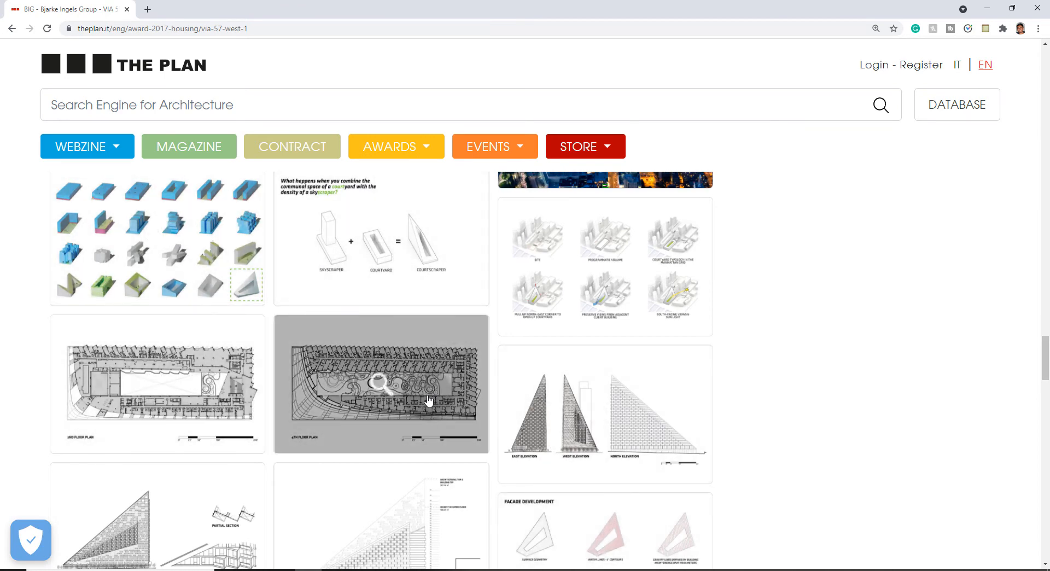
{"action": "left_click", "coordinate": [428, 399]}
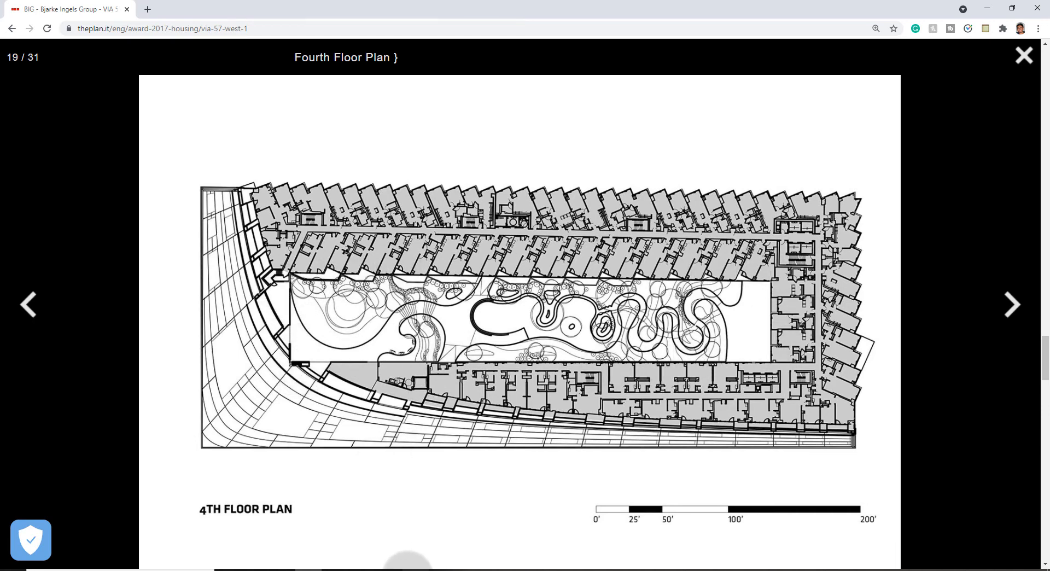
{"action": "left_click", "coordinate": [407, 570]}
{"action": "right_click_drag", "start_coordinate": [752, 312], "coordinate": [860, 263]}
Add an LC_Offset component next to the base curve components.
{"action": "scroll", "coordinate": [817, 290], "scroll_direction": "down", "scroll_amount": 4}
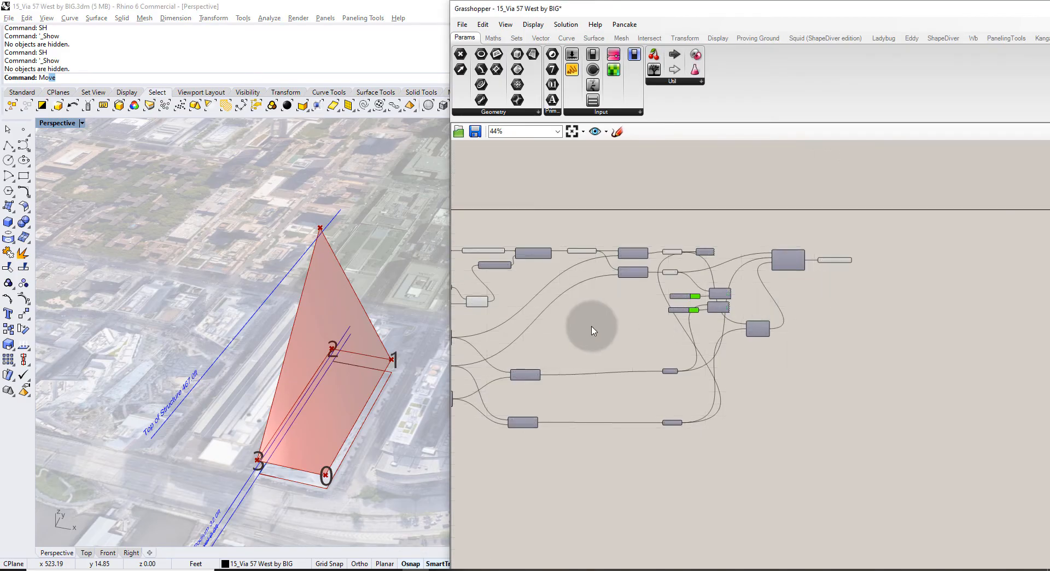
{"action": "right_click_drag", "start_coordinate": [531, 333], "coordinate": [674, 309]}
{"action": "right_click_drag", "start_coordinate": [480, 318], "coordinate": [805, 307]}
{"action": "scroll", "coordinate": [674, 245], "scroll_direction": "up", "scroll_amount": 3}
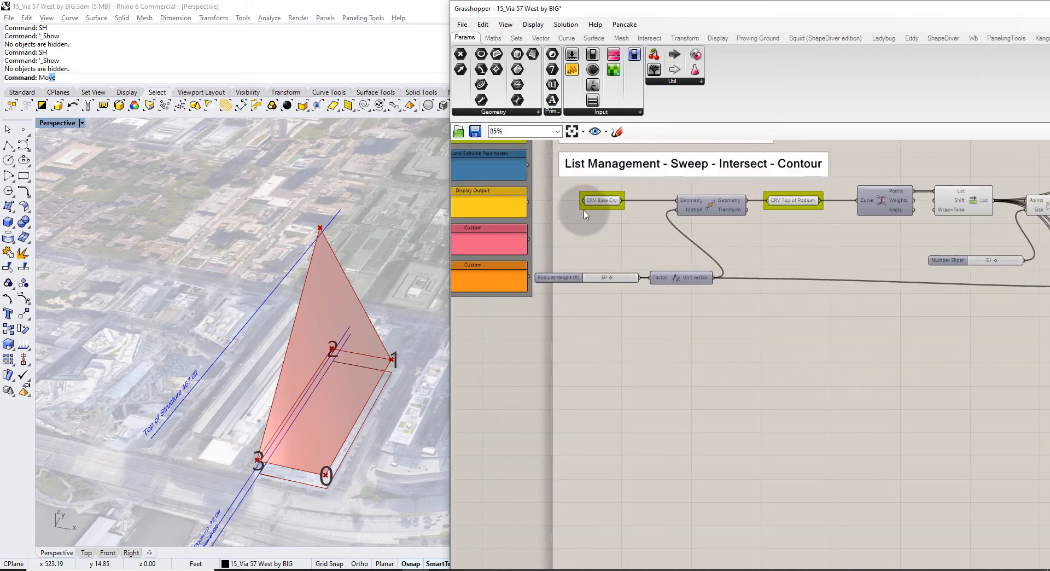
{"action": "left_click", "coordinate": [660, 360]}
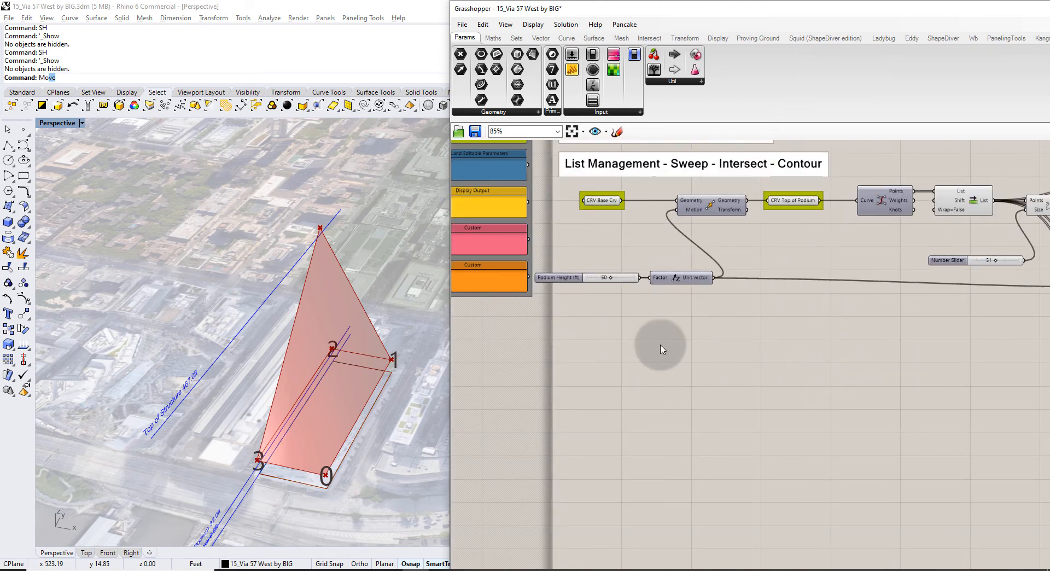
{"action": "double_click", "coordinate": [662, 349]}
{"action": "type", "text": "offsdtdt"}
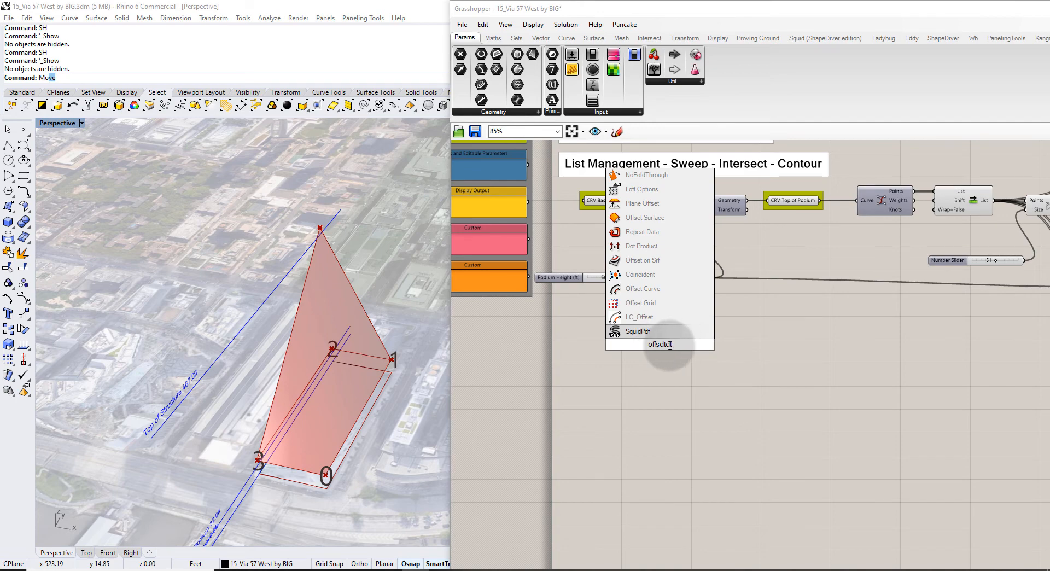
{"action": "left_click_drag", "start_coordinate": [669, 346], "coordinate": [608, 349]}
{"action": "type", "text": "offs"}
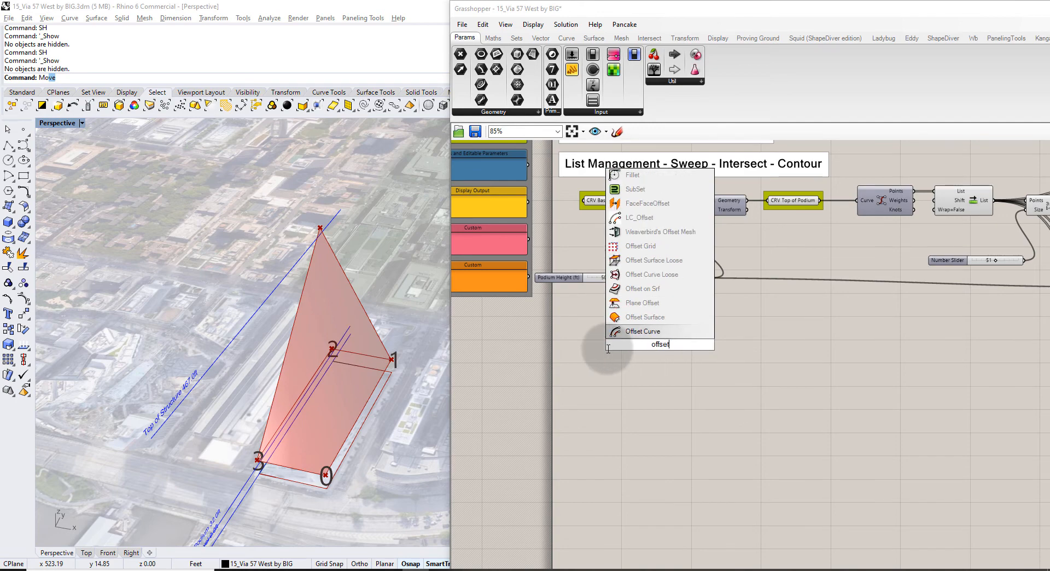
{"action": "type", "text": "et"}
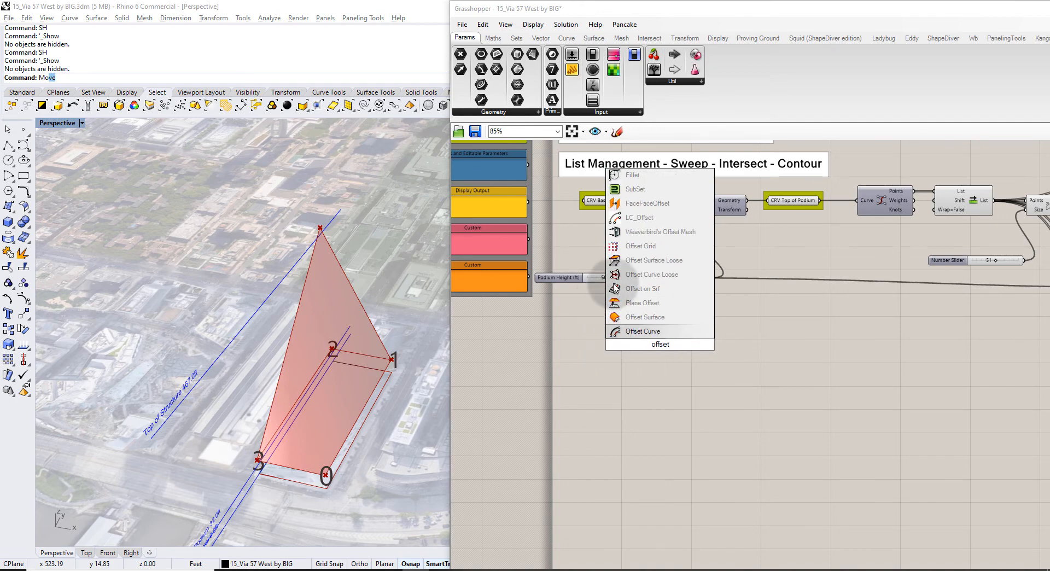
{"action": "left_click", "coordinate": [644, 218]}
{"action": "left_click_drag", "start_coordinate": [653, 345], "coordinate": [658, 355]}
Feed the CRV Base Crv into the offset's Curves input.
{"action": "scroll", "coordinate": [659, 356], "scroll_direction": "up", "scroll_amount": 3}
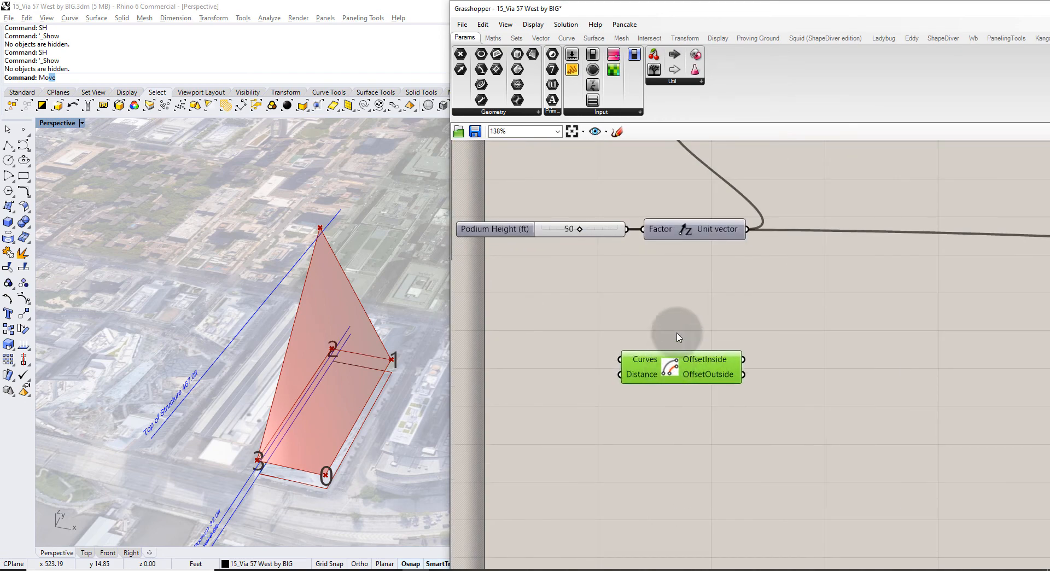
{"action": "left_click", "coordinate": [659, 323]}
{"action": "scroll", "coordinate": [660, 321], "scroll_direction": "down", "scroll_amount": 3}
{"action": "left_click_drag", "start_coordinate": [629, 308], "coordinate": [636, 376]}
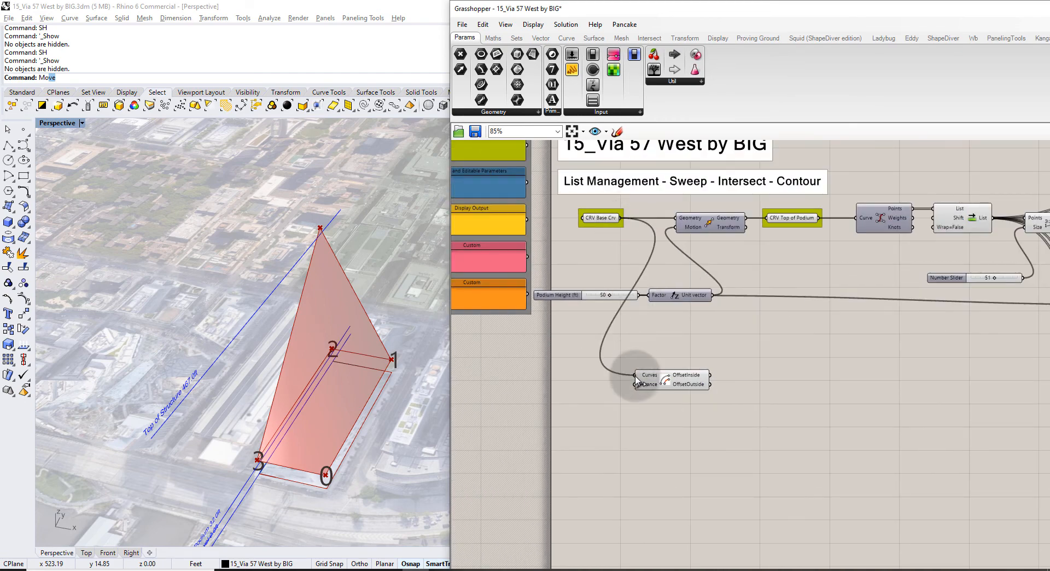
{"action": "scroll", "coordinate": [677, 351], "scroll_direction": "up", "scroll_amount": 3}
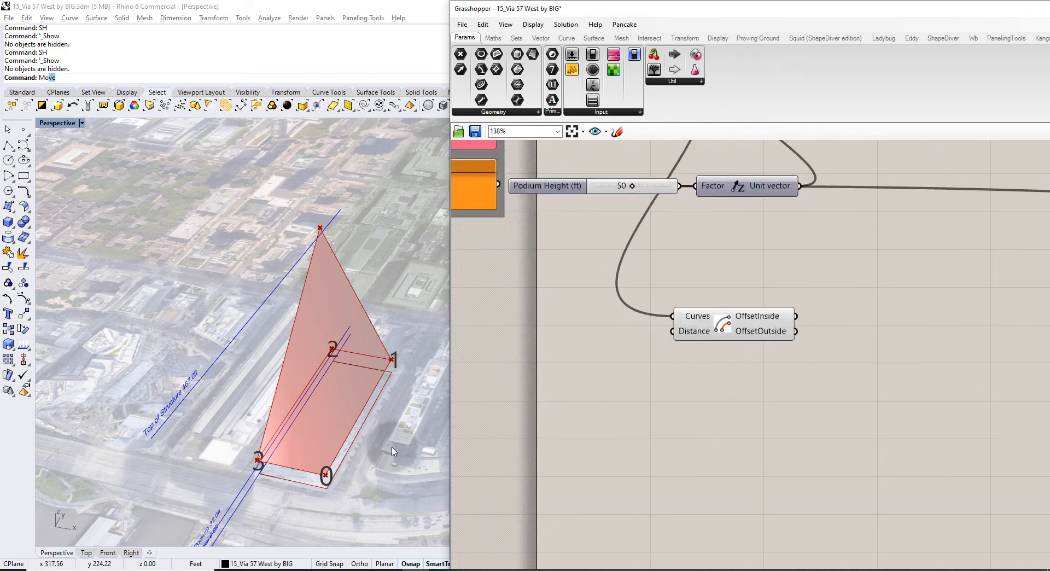
Drive the offset Distance with a new number slider set to 50.
{"action": "double_click", "coordinate": [585, 357]}
{"action": "type", "text": "50"}
{"action": "key", "text": "Return"}
{"action": "left_click_drag", "start_coordinate": [663, 356], "coordinate": [672, 331]}
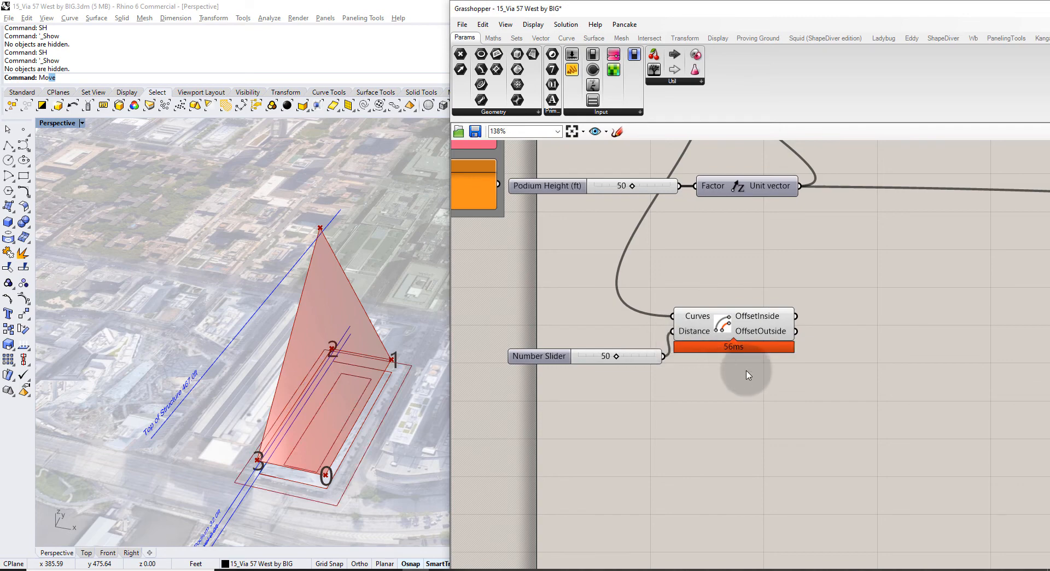
{"action": "mouse_move", "coordinate": [339, 405]}
{"action": "right_mouse_down"}
{"action": "mouse_move", "coordinate": [375, 377]}
{"action": "mouse_move", "coordinate": [342, 390]}
{"action": "right_mouse_up"}
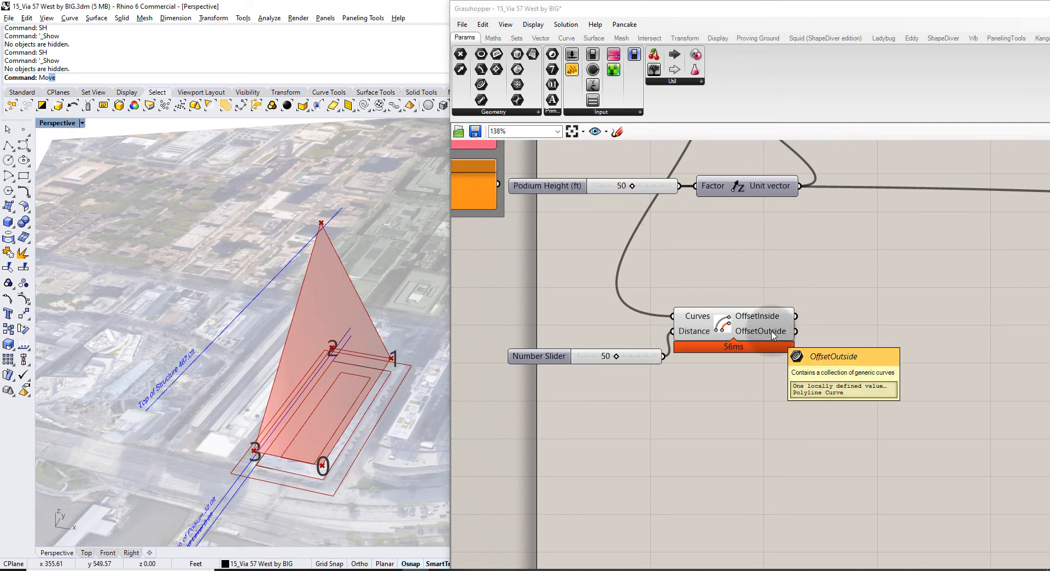
Add a Curve parameter to collect the OffsetInside result.
{"action": "double_click", "coordinate": [872, 316]}
{"action": "type", "text": "crv"}
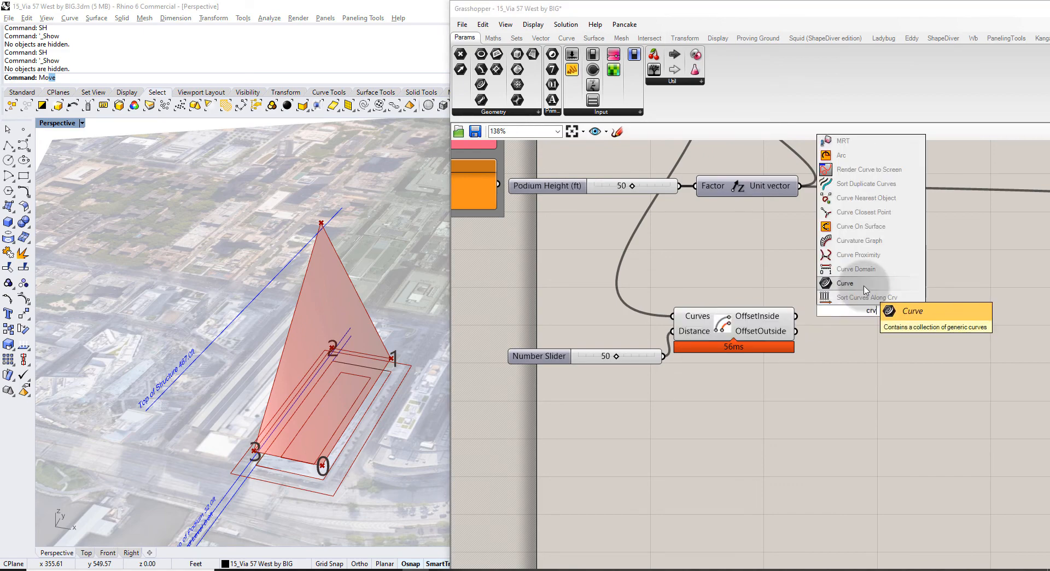
{"action": "left_click", "coordinate": [853, 283]}
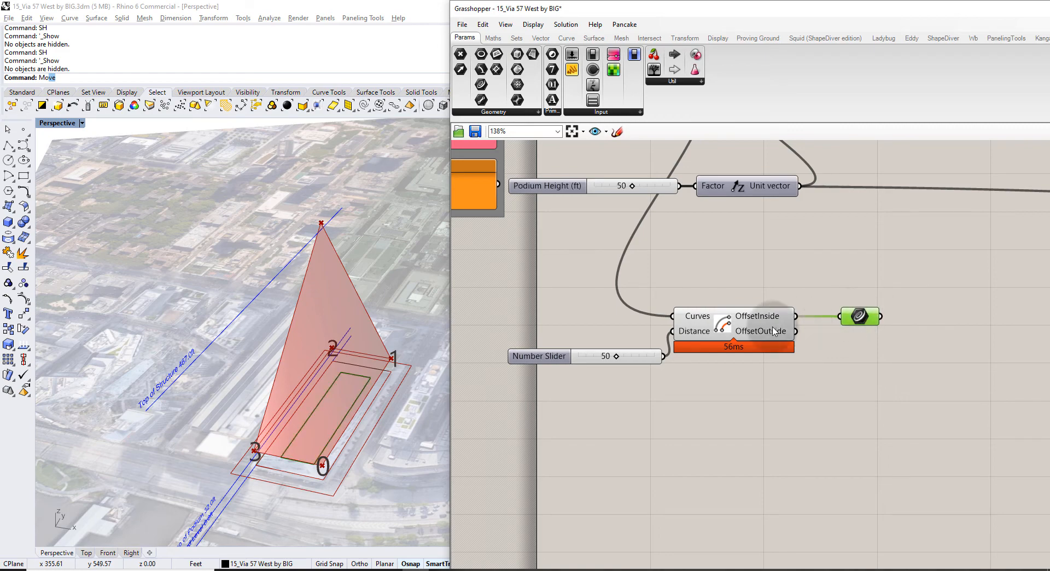
Check the inner offset in the viewport and adjust the slider distance to 46.
{"action": "left_click", "coordinate": [728, 320]}
{"action": "left_click", "coordinate": [728, 289]}
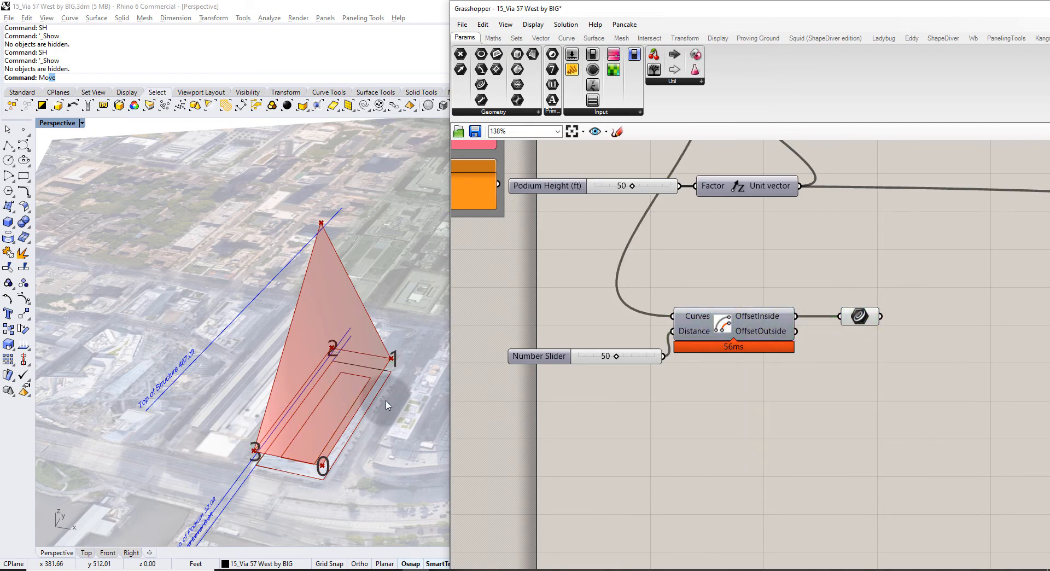
{"action": "right_click_drag", "start_coordinate": [328, 448], "coordinate": [370, 372]}
{"action": "right_click_drag", "start_coordinate": [351, 443], "coordinate": [322, 435]}
{"action": "left_click_drag", "start_coordinate": [618, 356], "coordinate": [626, 366]}
Rename the slider 'Courtyard Offset (ft)' and move it nearer the offset component.
{"action": "right_click", "coordinate": [540, 353]}
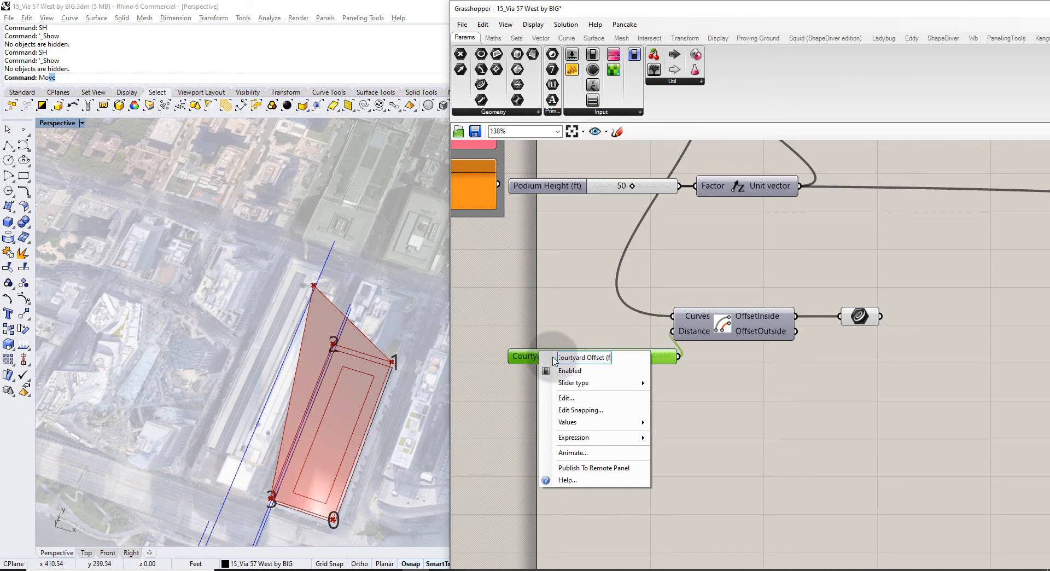
{"action": "key", "text": "Return"}
{"action": "left_click_drag", "start_coordinate": [553, 359], "coordinate": [485, 348]}
{"action": "left_click", "coordinate": [495, 315]}
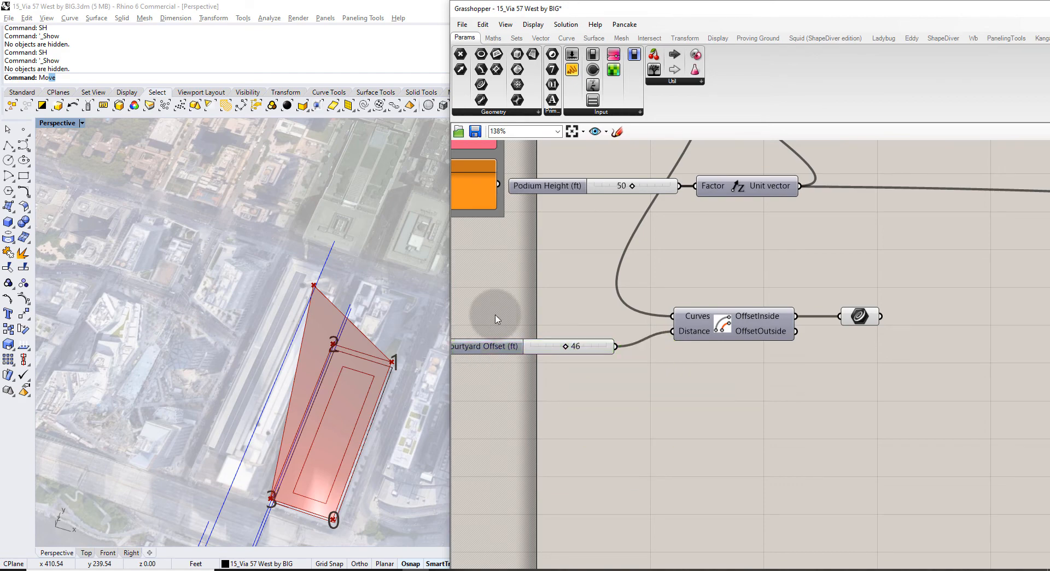
Rename the Curve parameter 'Crv: Courtyard' and check the courtyard outline in the viewport.
{"action": "right_click_drag", "start_coordinate": [784, 329], "coordinate": [658, 335]}
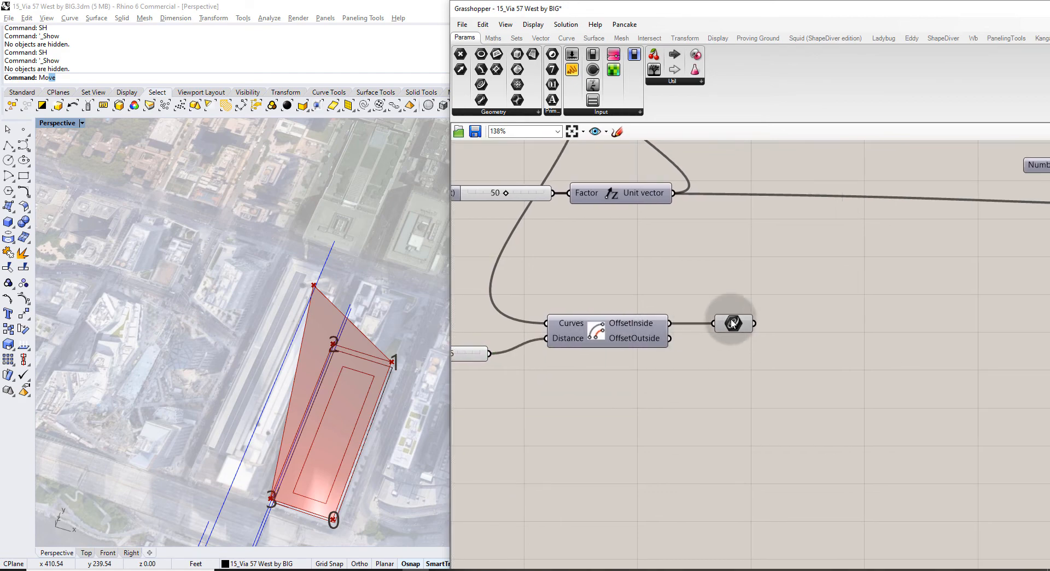
{"action": "right_click", "coordinate": [732, 323]}
{"action": "left_click_drag", "start_coordinate": [780, 326], "coordinate": [707, 340]}
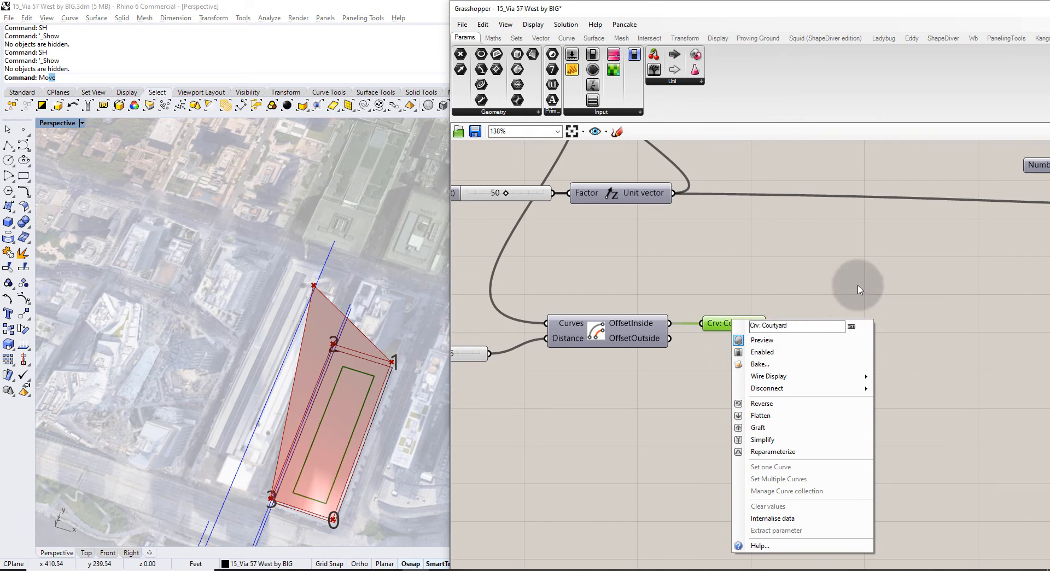
{"action": "key", "text": "Return"}
{"action": "scroll", "coordinate": [568, 353], "scroll_direction": "down", "scroll_amount": 3}
{"action": "right_click_drag", "start_coordinate": [418, 441], "coordinate": [337, 270]}
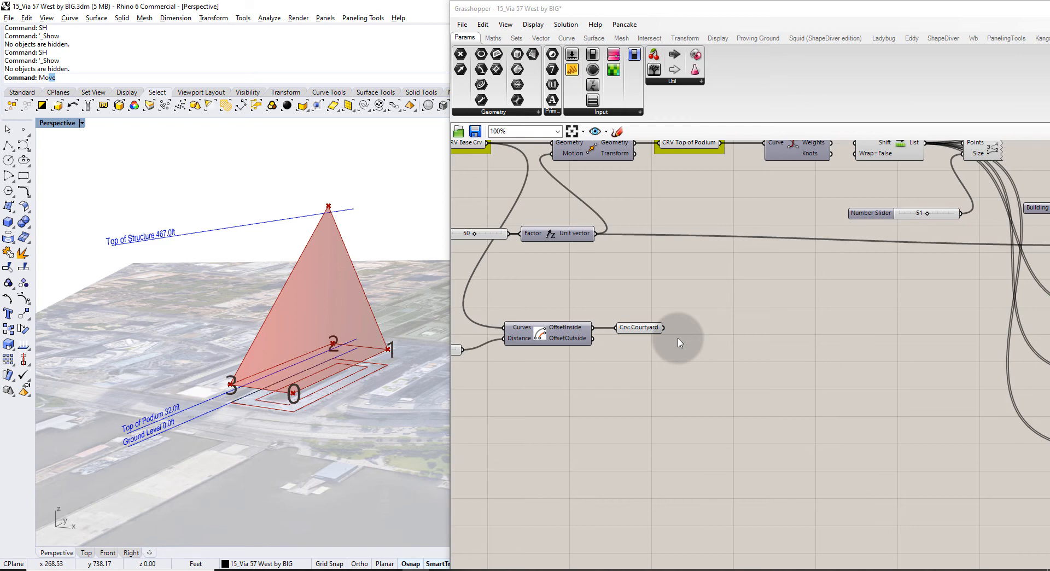
{"action": "left_click", "coordinate": [645, 328]}
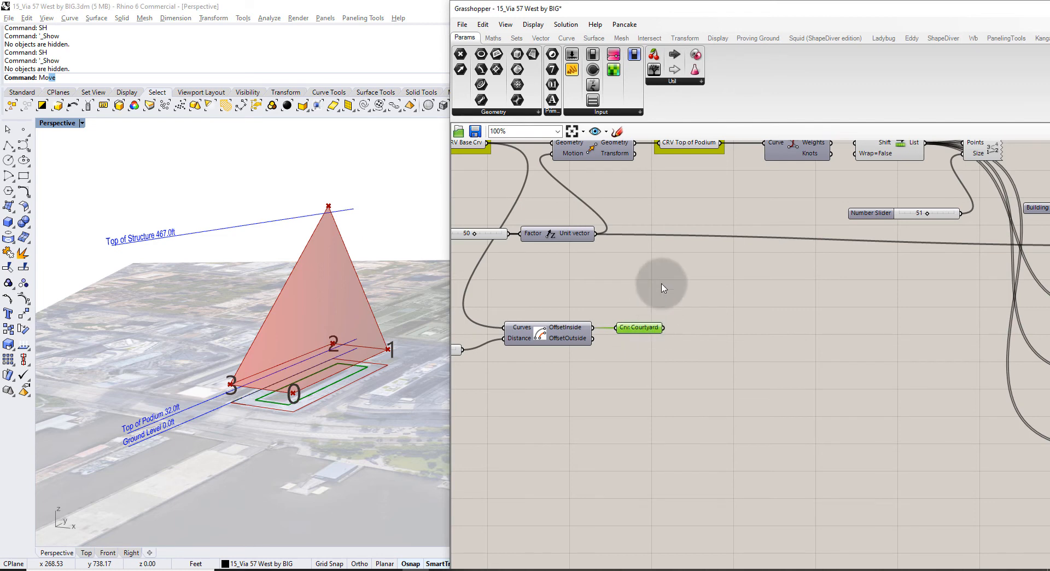
{"action": "scroll", "coordinate": [588, 350], "scroll_direction": "down", "scroll_amount": 4}
Move the slider, offset and Crv: Courtyard components together across the definition.
{"action": "left_click_drag", "start_coordinate": [557, 367], "coordinate": [492, 335]}
{"action": "scroll", "coordinate": [566, 308], "scroll_direction": "down", "scroll_amount": 3}
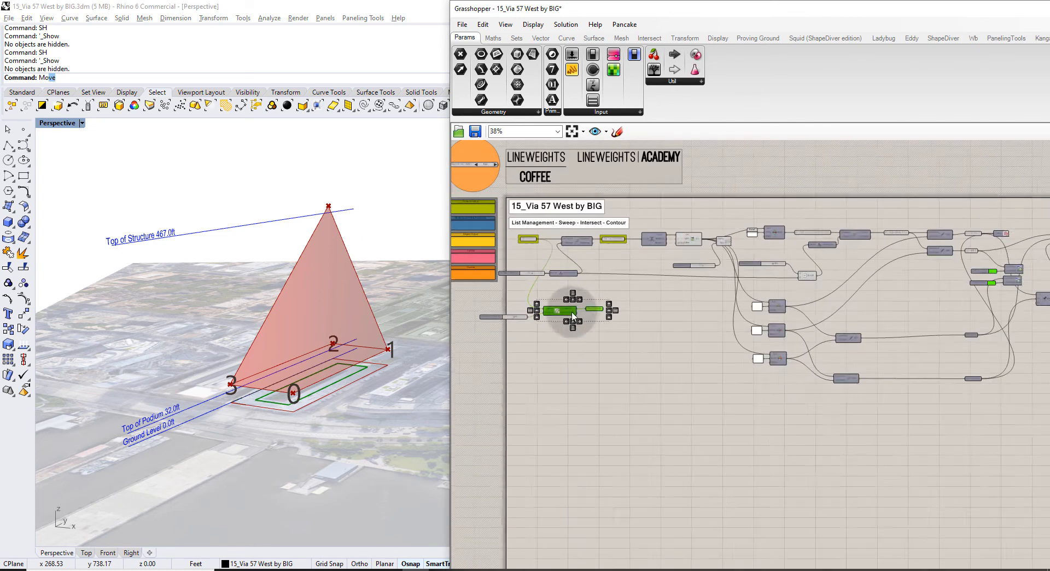
{"action": "left_click_drag", "start_coordinate": [593, 342], "coordinate": [497, 301]}
{"action": "left_click_drag", "start_coordinate": [553, 322], "coordinate": [867, 369]}
{"action": "scroll", "coordinate": [627, 328], "scroll_direction": "down", "scroll_amount": 3}
{"action": "scroll", "coordinate": [863, 381], "scroll_direction": "up", "scroll_amount": 6}
{"action": "left_click", "coordinate": [918, 275]}
Move Brep: Front Facade Sweep down and align Crv: Courtyard beside it.
{"action": "right_click_drag", "start_coordinate": [919, 275], "coordinate": [696, 393]}
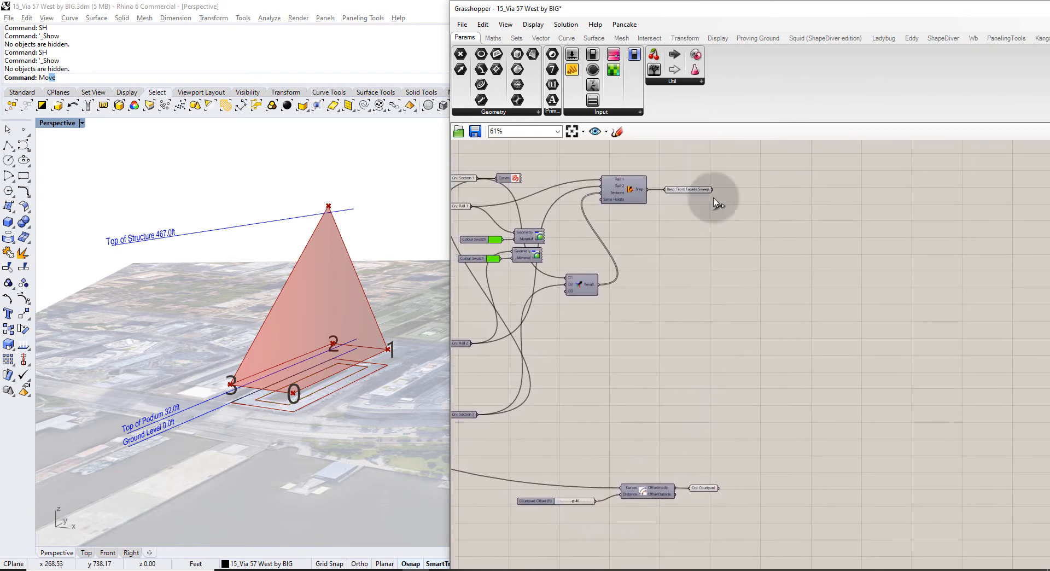
{"action": "scroll", "coordinate": [703, 191], "scroll_direction": "up", "scroll_amount": 3}
{"action": "left_click_drag", "start_coordinate": [687, 177], "coordinate": [813, 512]}
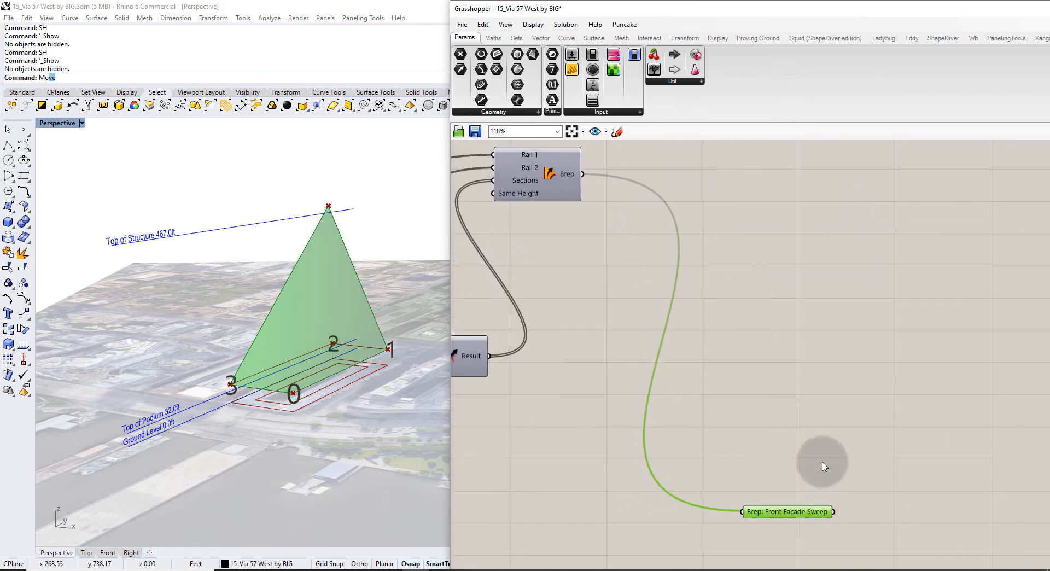
{"action": "left_click", "coordinate": [822, 464]}
{"action": "right_click_drag", "start_coordinate": [801, 546], "coordinate": [728, 276]}
{"action": "scroll", "coordinate": [720, 322], "scroll_direction": "down", "scroll_amount": 3}
{"action": "left_click_drag", "start_coordinate": [668, 440], "coordinate": [730, 304]}
{"action": "scroll", "coordinate": [733, 298], "scroll_direction": "up", "scroll_amount": 5}
{"action": "right_click_drag", "start_coordinate": [733, 298], "coordinate": [684, 312]}
{"action": "left_click", "coordinate": [575, 330]}
Highlight the front facade sweep and courtyard outline in the viewport to compare them.
{"action": "left_click", "coordinate": [676, 281]}
{"action": "left_click", "coordinate": [693, 344]}
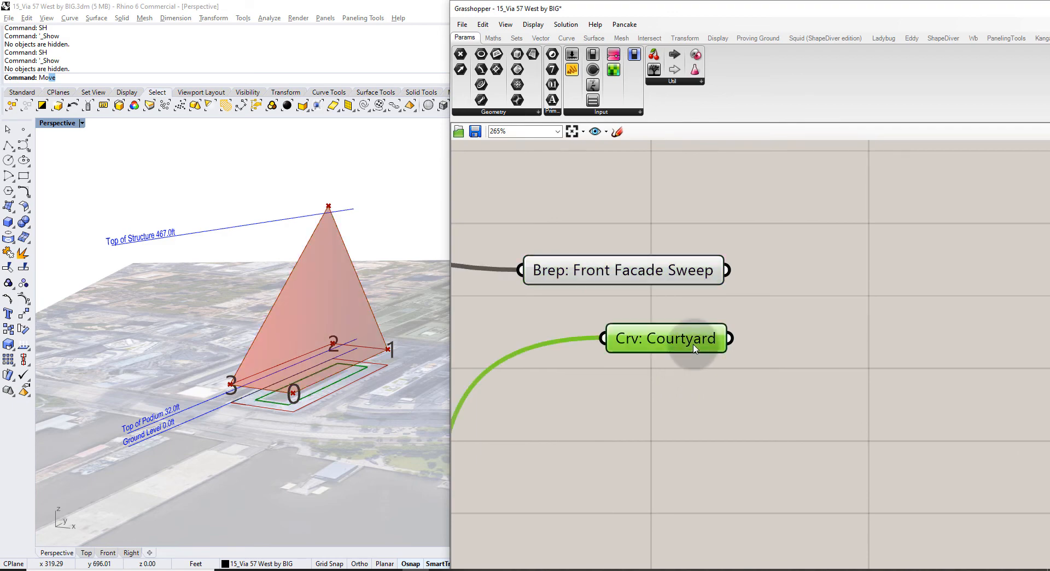
{"action": "left_click", "coordinate": [804, 347]}
{"action": "right_click_drag", "start_coordinate": [830, 329], "coordinate": [819, 337]}
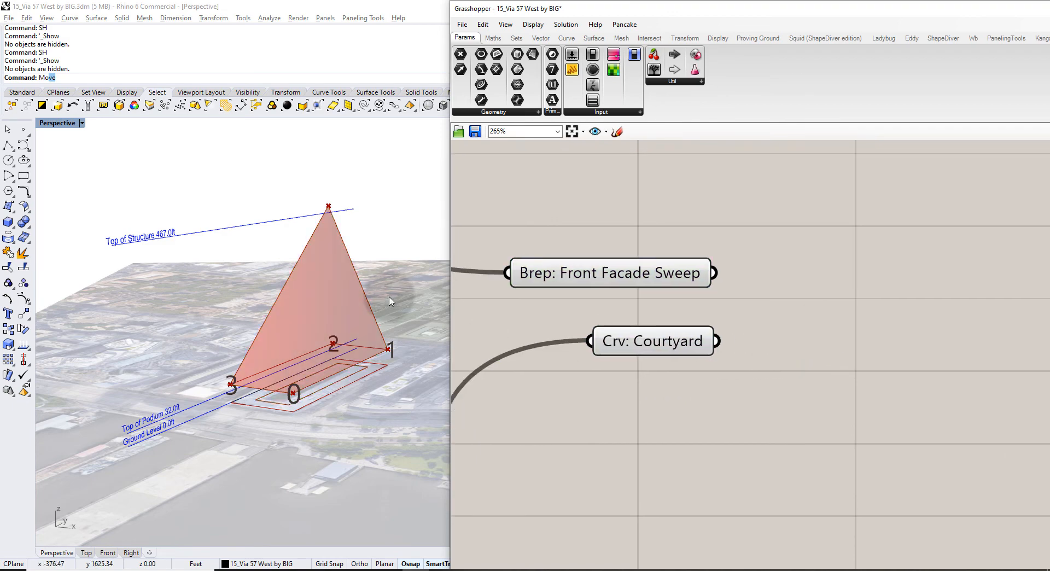
{"action": "mouse_move", "coordinate": [389, 296]}
{"action": "right_mouse_down"}
{"action": "mouse_move", "coordinate": [430, 350]}
{"action": "mouse_move", "coordinate": [378, 339]}
{"action": "mouse_move", "coordinate": [383, 291]}
{"action": "right_mouse_up"}
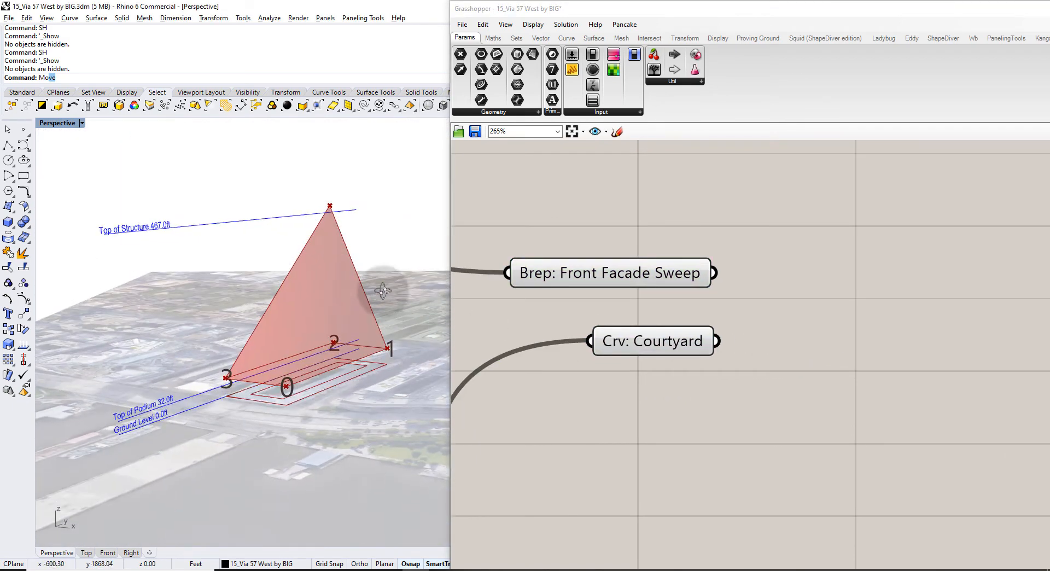
Add an Extrusion component with Crv: Courtyard as its base.
{"action": "double_click", "coordinate": [809, 310]}
{"action": "type", "text": "extrude"}
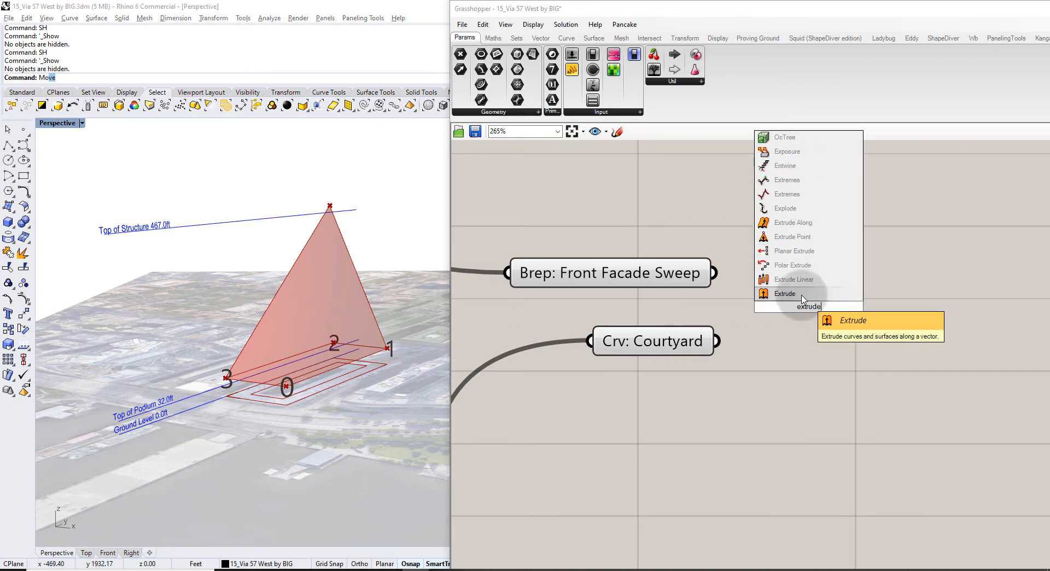
{"action": "left_click", "coordinate": [788, 280]}
{"action": "left_click_drag", "start_coordinate": [715, 340], "coordinate": [827, 359]}
Feed a Unit Z vector into the extrusion Direction.
{"action": "double_click", "coordinate": [692, 411]}
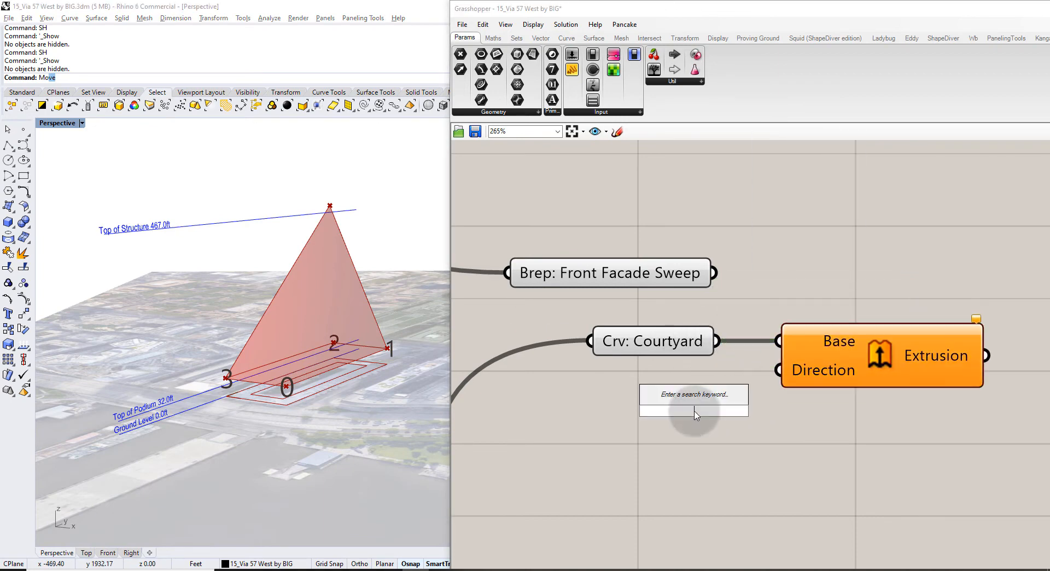
{"action": "type", "text": "z"}
{"action": "left_click", "coordinate": [678, 397]}
{"action": "left_click_drag", "start_coordinate": [752, 411], "coordinate": [674, 416]}
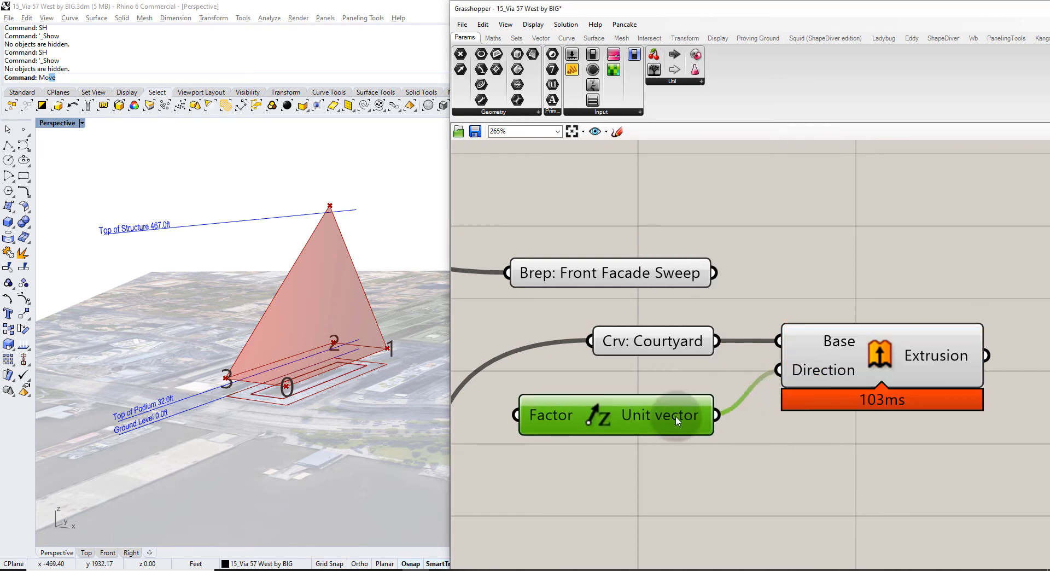
{"action": "left_click", "coordinate": [901, 419]}
{"action": "left_click", "coordinate": [896, 358]}
{"action": "left_click", "coordinate": [843, 444]}
{"action": "right_click_drag", "start_coordinate": [307, 316], "coordinate": [307, 294]}
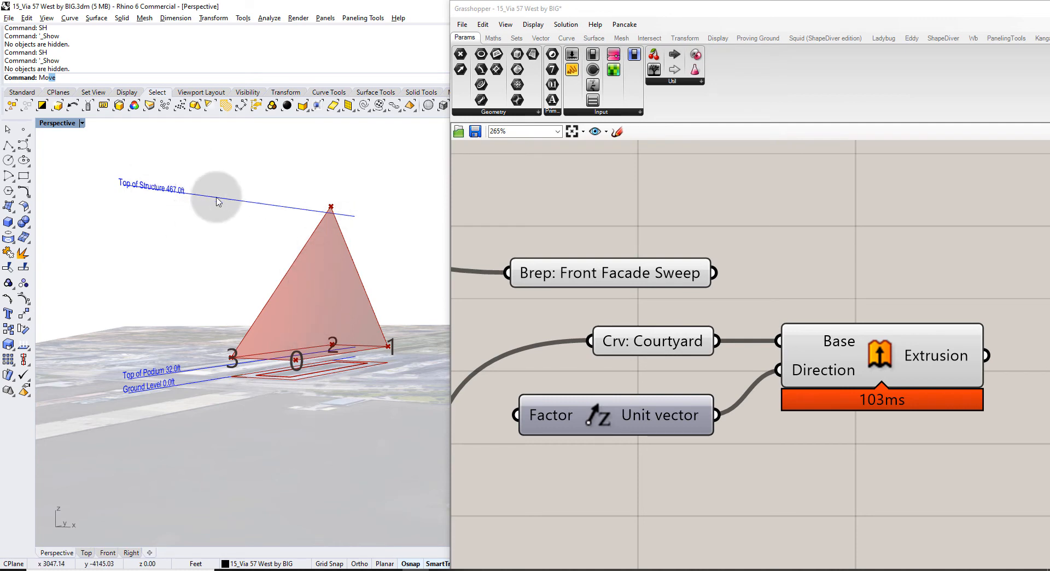
{"action": "right_click_drag", "start_coordinate": [218, 199], "coordinate": [235, 215]}
{"action": "scroll", "coordinate": [132, 241], "scroll_direction": "up", "scroll_amount": 6}
{"action": "scroll", "coordinate": [137, 233], "scroll_direction": "down", "scroll_amount": 5}
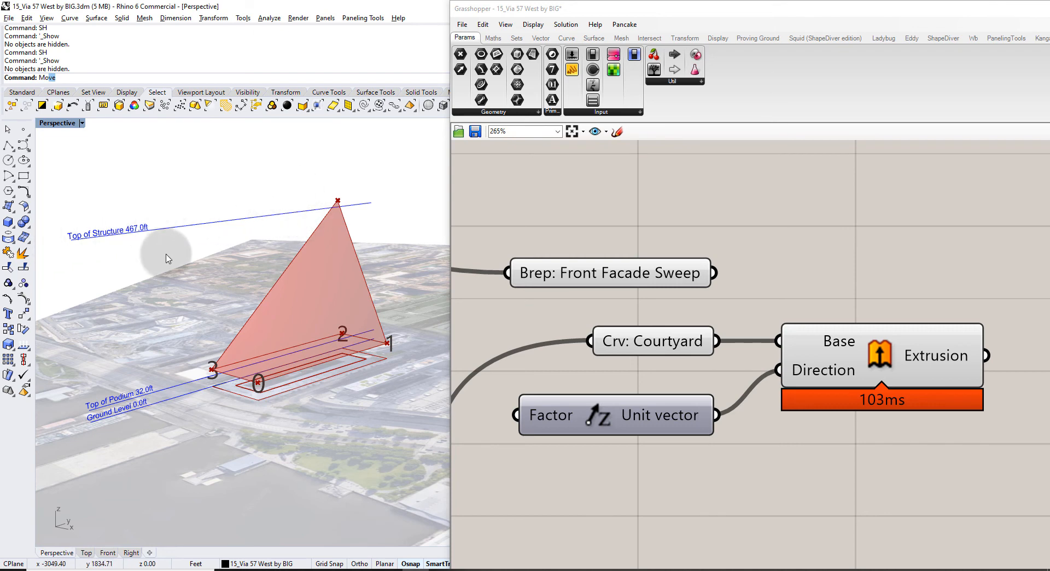
Set the Unit Z factor to 1000 with a panel, raising a tall tower volume.
{"action": "right_click_drag", "start_coordinate": [626, 392], "coordinate": [811, 342]}
{"action": "double_click", "coordinate": [561, 356]}
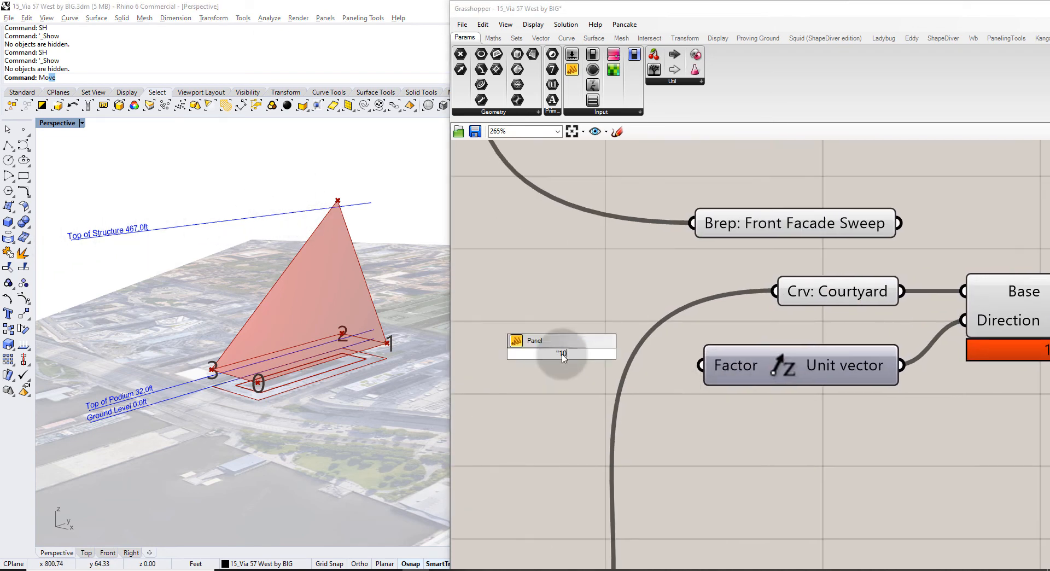
{"action": "key", "text": "Return"}
{"action": "left_click_drag", "start_coordinate": [612, 358], "coordinate": [702, 366]}
{"action": "scroll", "coordinate": [322, 309], "scroll_direction": "down", "scroll_amount": 5}
{"action": "scroll", "coordinate": [321, 309], "scroll_direction": "down", "scroll_amount": 2}
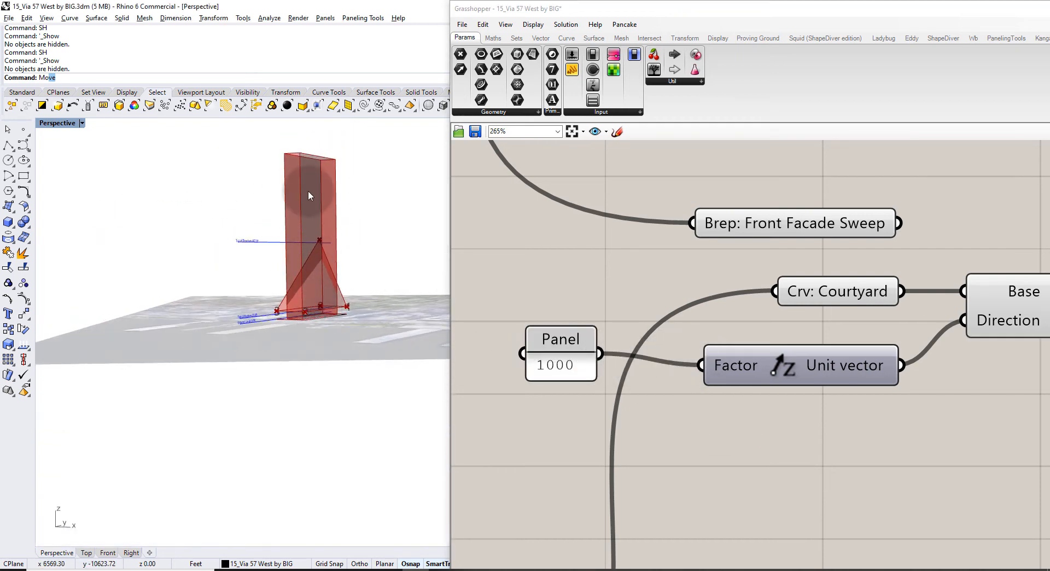
{"action": "right_click_drag", "start_coordinate": [363, 159], "coordinate": [308, 257]}
{"action": "scroll", "coordinate": [295, 260], "scroll_direction": "up", "scroll_amount": 6}
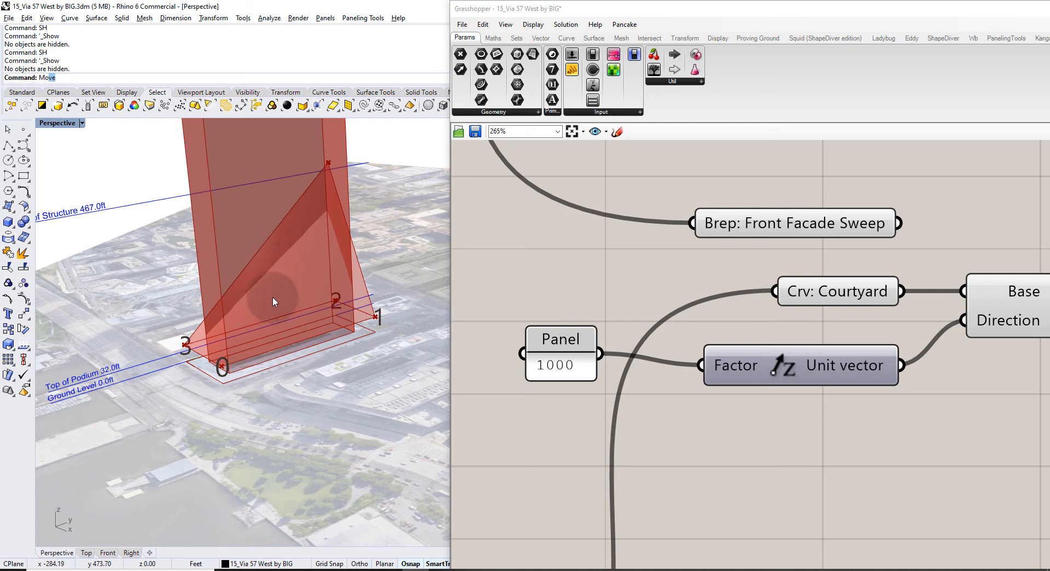
{"action": "right_click_drag", "start_coordinate": [927, 264], "coordinate": [640, 328]}
{"action": "scroll", "coordinate": [640, 324], "scroll_direction": "down", "scroll_amount": 2}
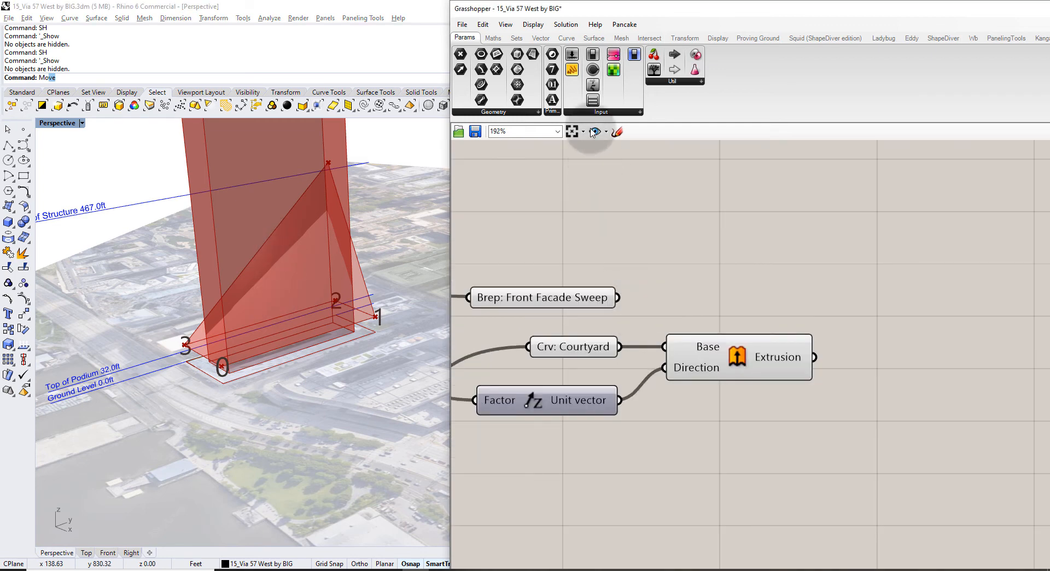
Add a Trim Solid with the extrusion as Shape and Front Facade Sweep as Cutters.
{"action": "left_click", "coordinate": [649, 37]}
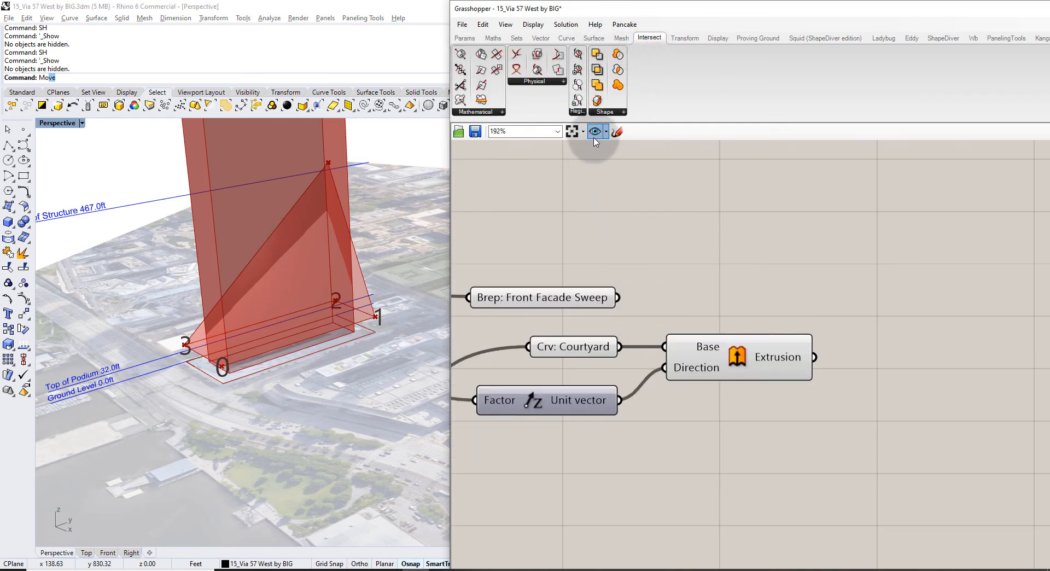
{"action": "left_click", "coordinate": [609, 112]}
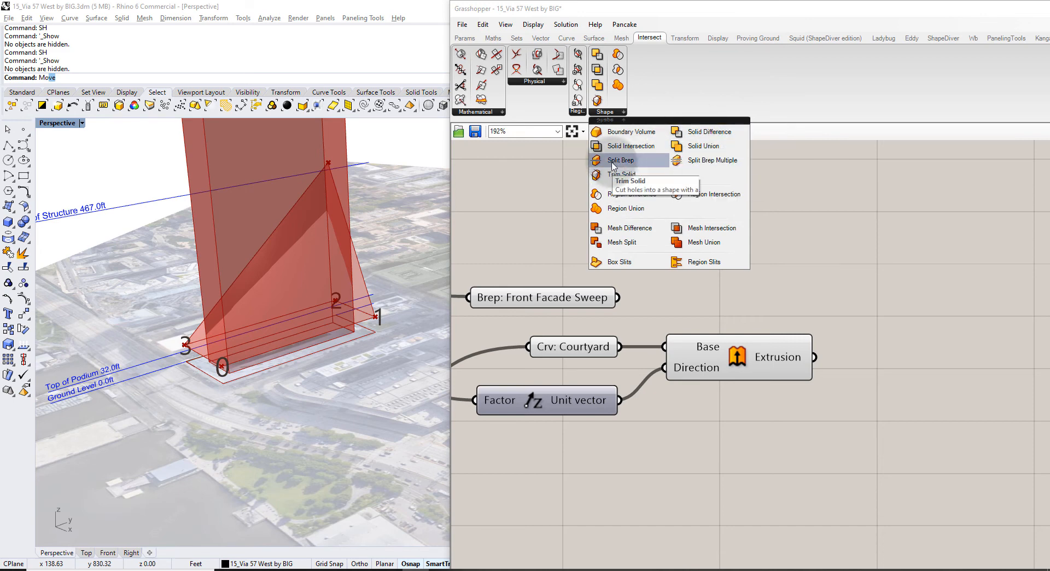
{"action": "left_click_drag", "start_coordinate": [613, 162], "coordinate": [902, 260]}
{"action": "left_click", "coordinate": [866, 332]}
{"action": "left_click", "coordinate": [779, 357]}
{"action": "left_click_drag", "start_coordinate": [814, 356], "coordinate": [842, 250]}
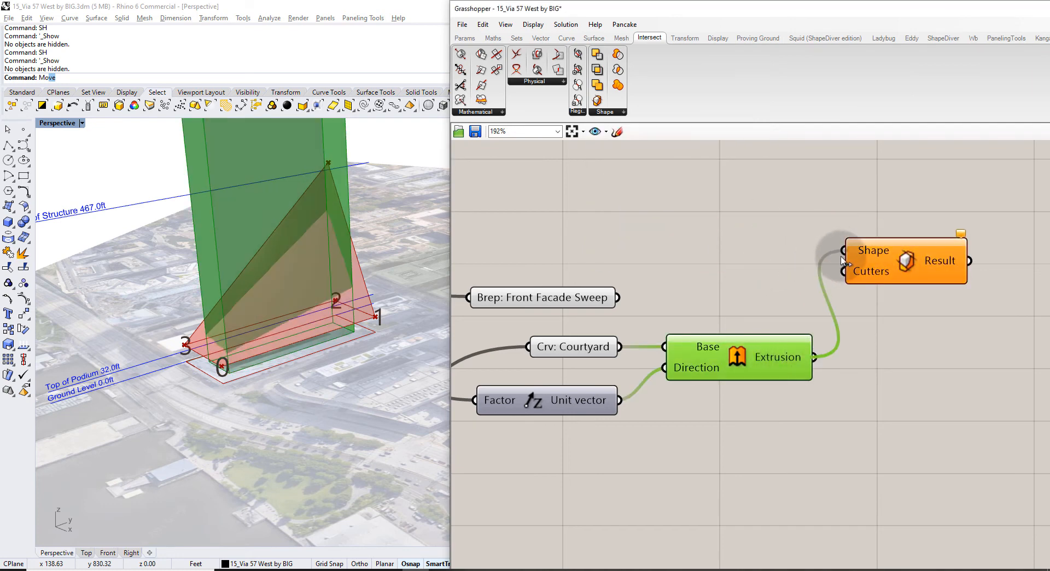
{"action": "left_click_drag", "start_coordinate": [617, 297], "coordinate": [843, 271]}
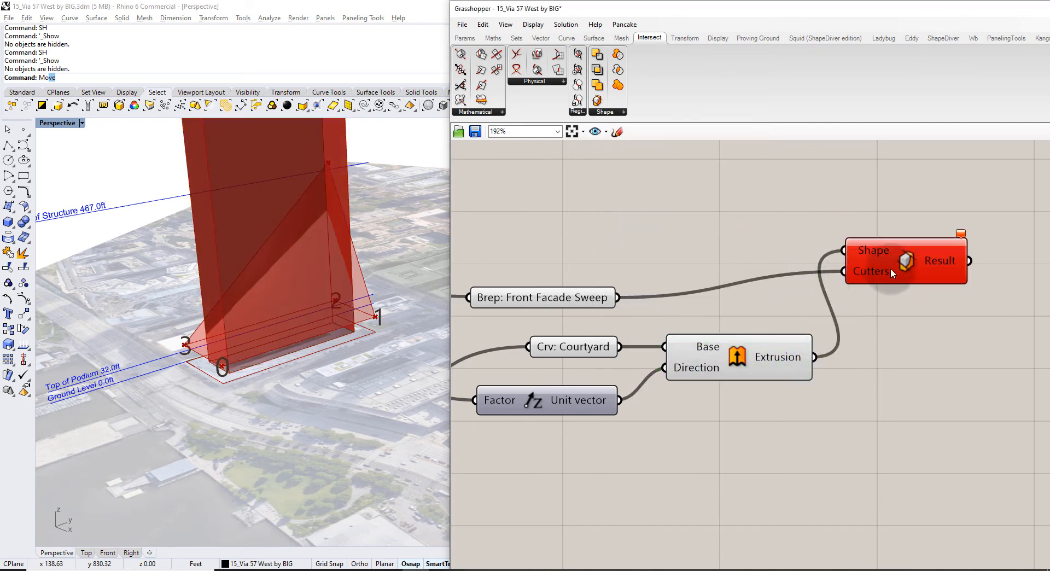
{"action": "left_click", "coordinate": [916, 258]}
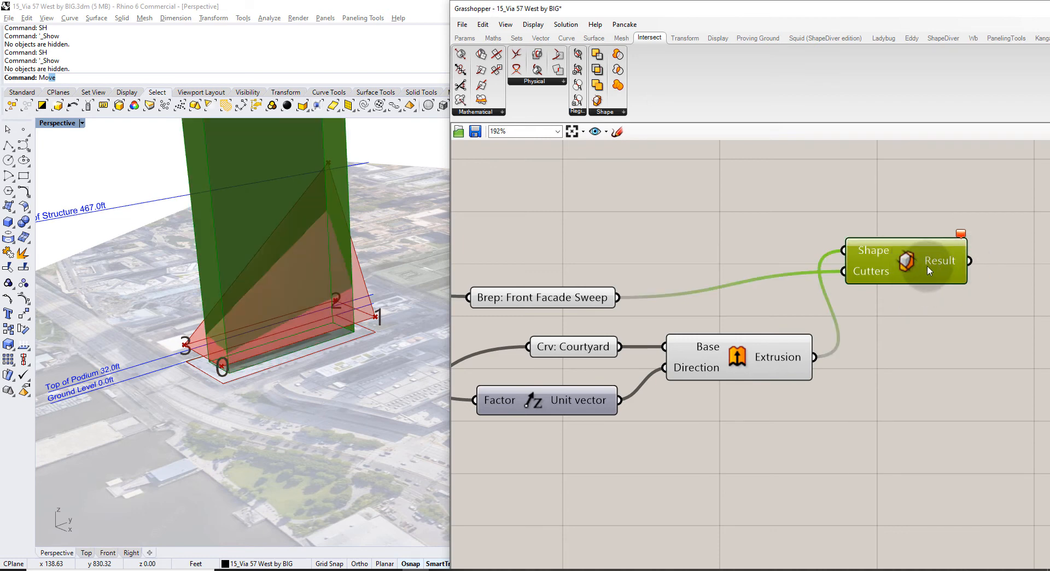
{"action": "mouse_move", "coordinate": [930, 264]}
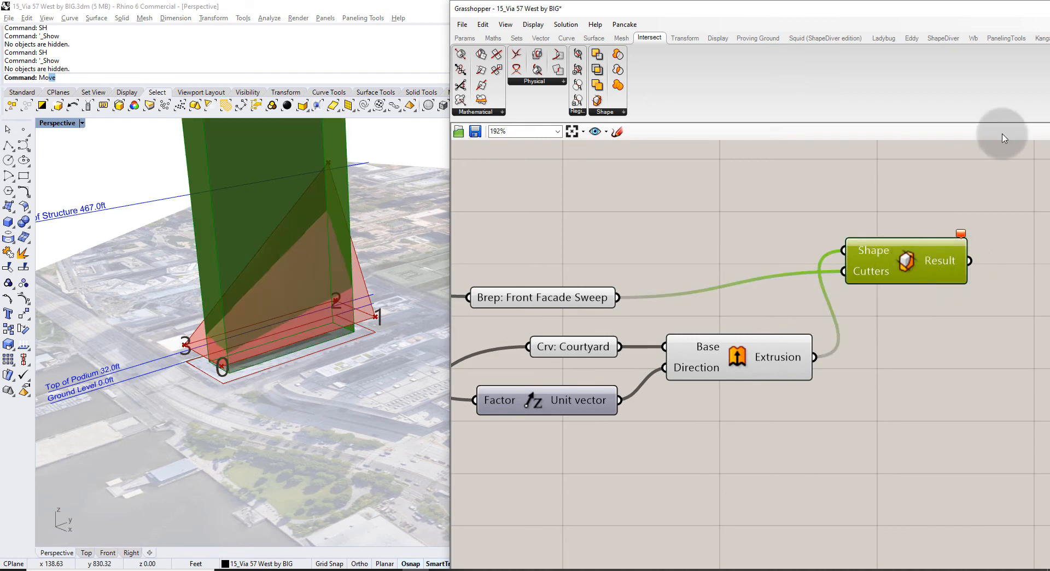
Re-dock the Grasshopper window to the right screen half and view the whole site.
{"action": "left_click_drag", "start_coordinate": [687, 14], "coordinate": [459, 70]}
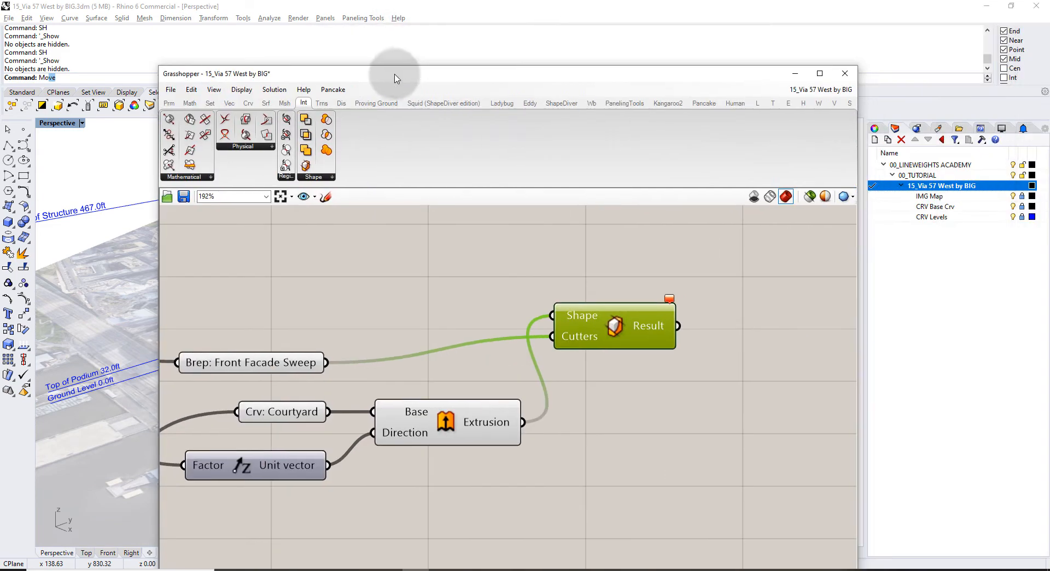
{"action": "left_click_drag", "start_coordinate": [875, 156], "coordinate": [727, 148]}
{"action": "left_click_drag", "start_coordinate": [569, 77], "coordinate": [1047, 79]}
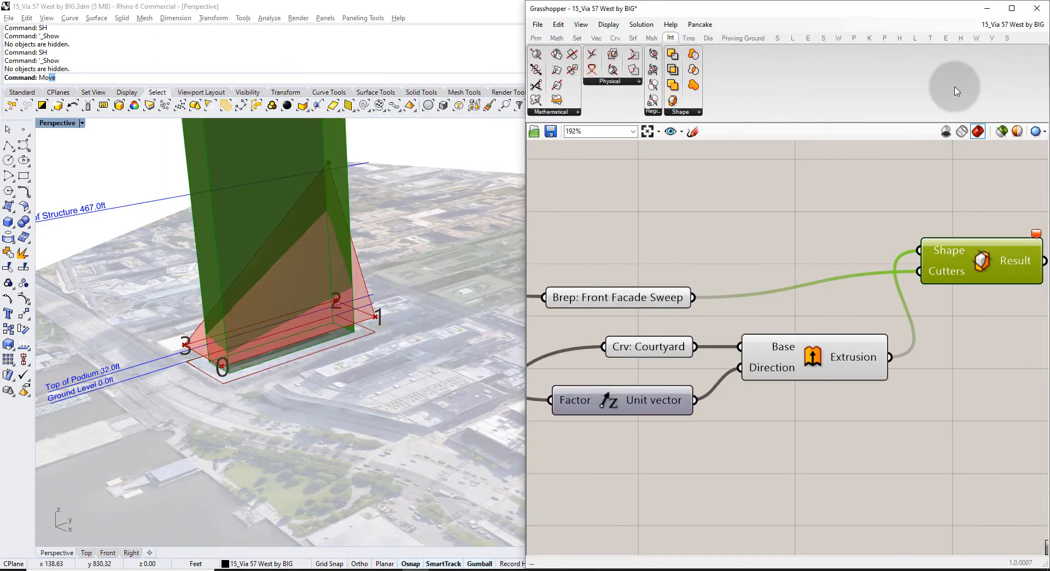
{"action": "mouse_move", "coordinate": [470, 301]}
{"action": "right_mouse_down"}
{"action": "mouse_move", "coordinate": [164, 277]}
{"action": "mouse_move", "coordinate": [463, 285]}
{"action": "right_mouse_up"}
{"action": "scroll", "coordinate": [164, 276], "scroll_direction": "down", "scroll_amount": 6}
{"action": "left_click", "coordinate": [962, 311]}
{"action": "right_click_drag", "start_coordinate": [893, 164], "coordinate": [842, 166]}
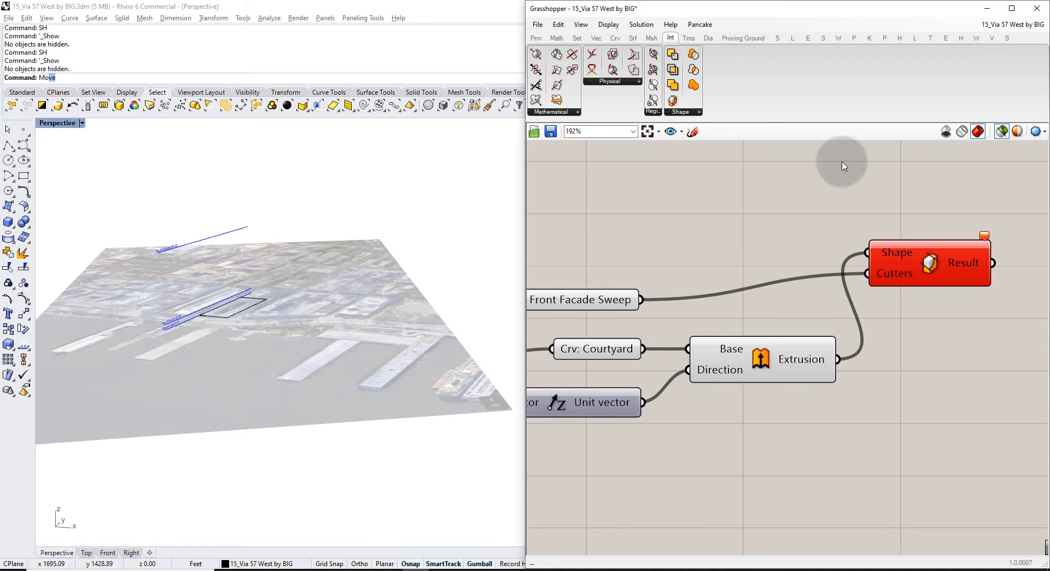
Add a Split Brep taking Front Facade Sweep as Brep and the extrusion as Cutter.
{"action": "left_click", "coordinate": [685, 114]}
{"action": "left_click_drag", "start_coordinate": [680, 164], "coordinate": [801, 194]}
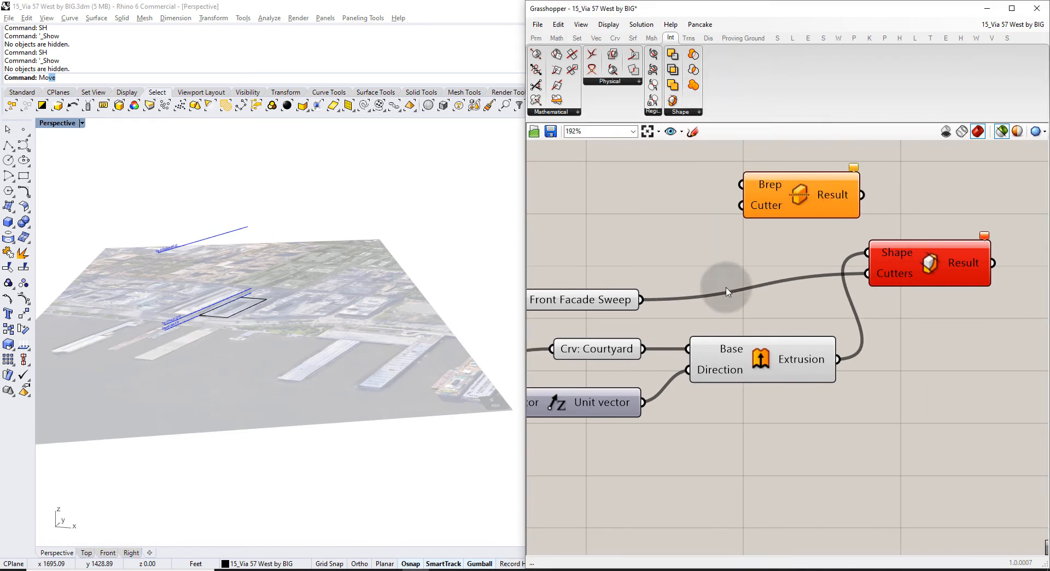
{"action": "left_click", "coordinate": [760, 355]}
{"action": "left_click_drag", "start_coordinate": [838, 359], "coordinate": [743, 220]}
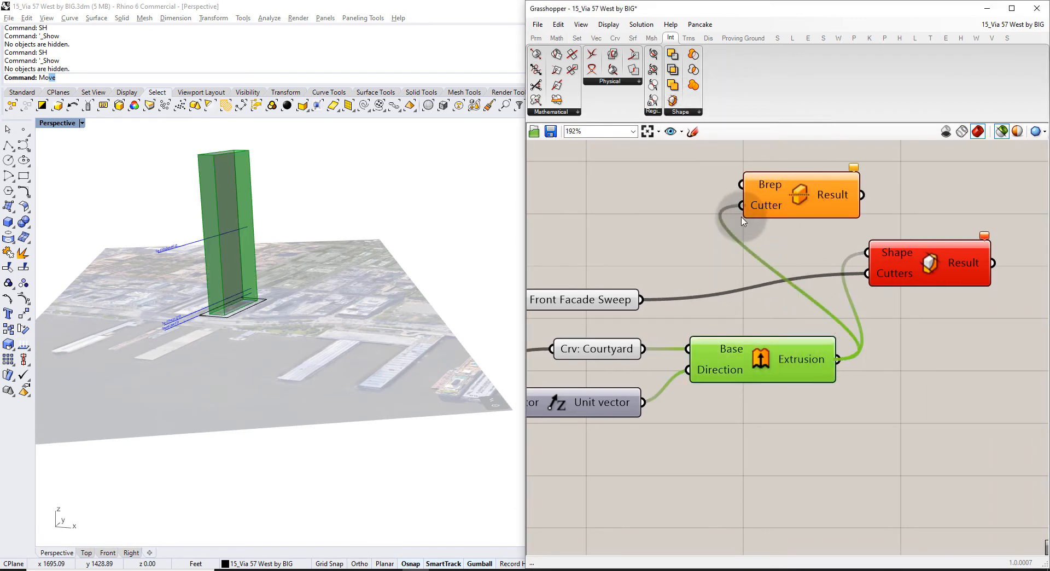
{"action": "left_click_drag", "start_coordinate": [641, 300], "coordinate": [742, 184]}
{"action": "left_click", "coordinate": [801, 197]}
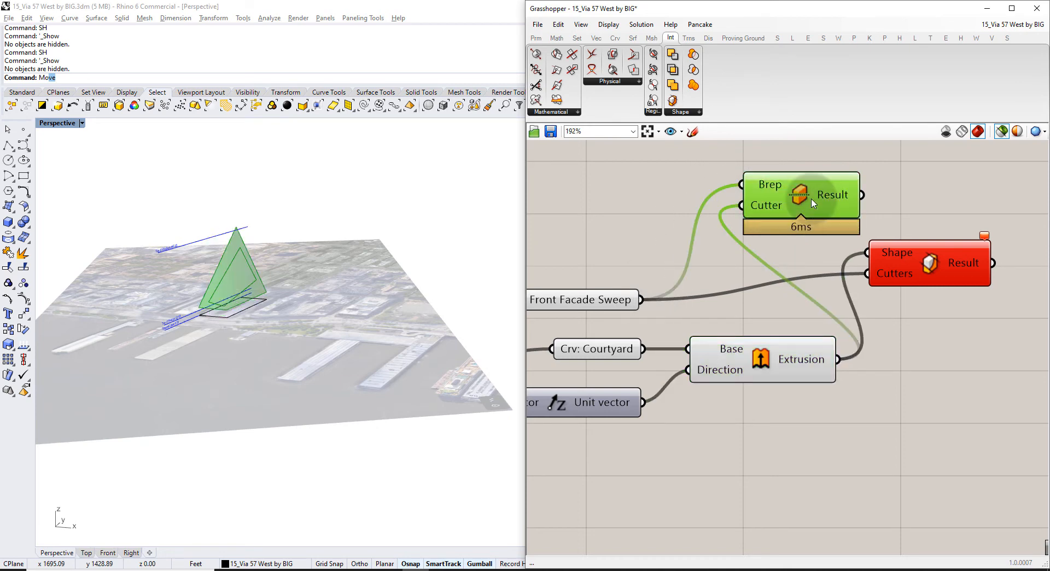
Preview the facade sweep, the extrusion and the split result in turn.
{"action": "scroll", "coordinate": [264, 311], "scroll_direction": "up", "scroll_amount": 10}
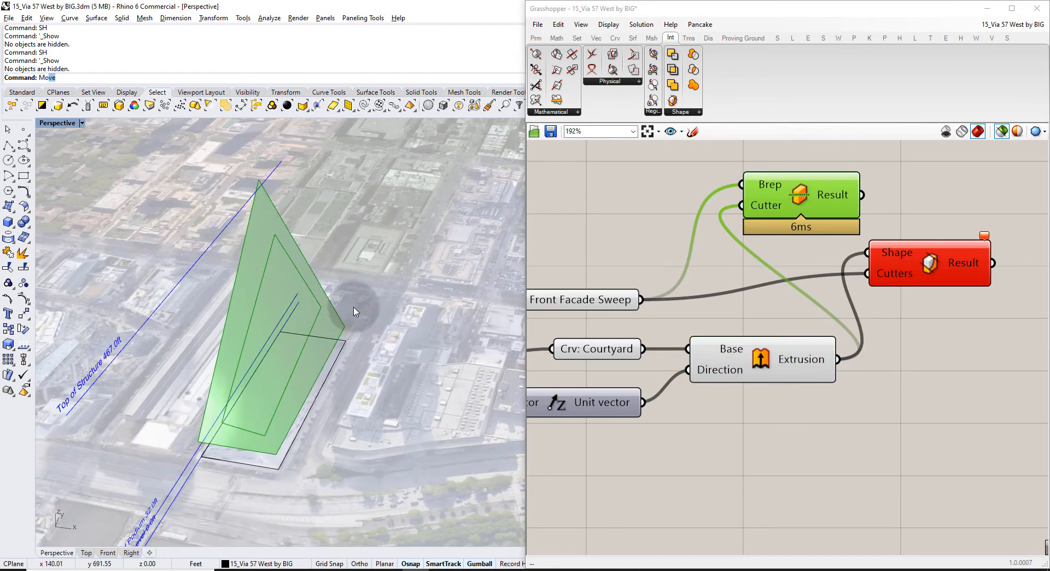
{"action": "scroll", "coordinate": [354, 312], "scroll_direction": "up", "scroll_amount": 2}
{"action": "left_click", "coordinate": [597, 304]}
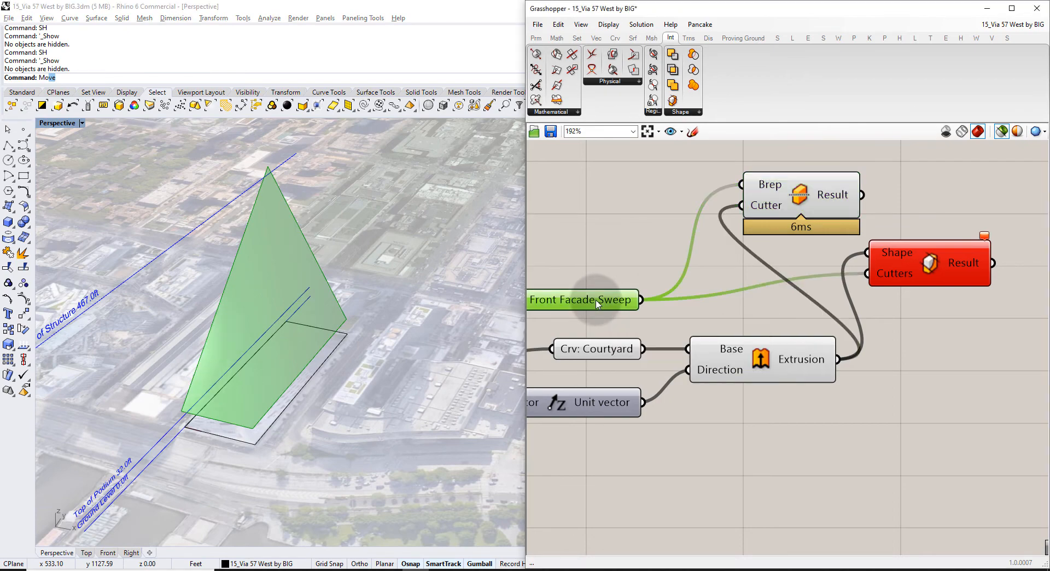
{"action": "left_click", "coordinate": [758, 365]}
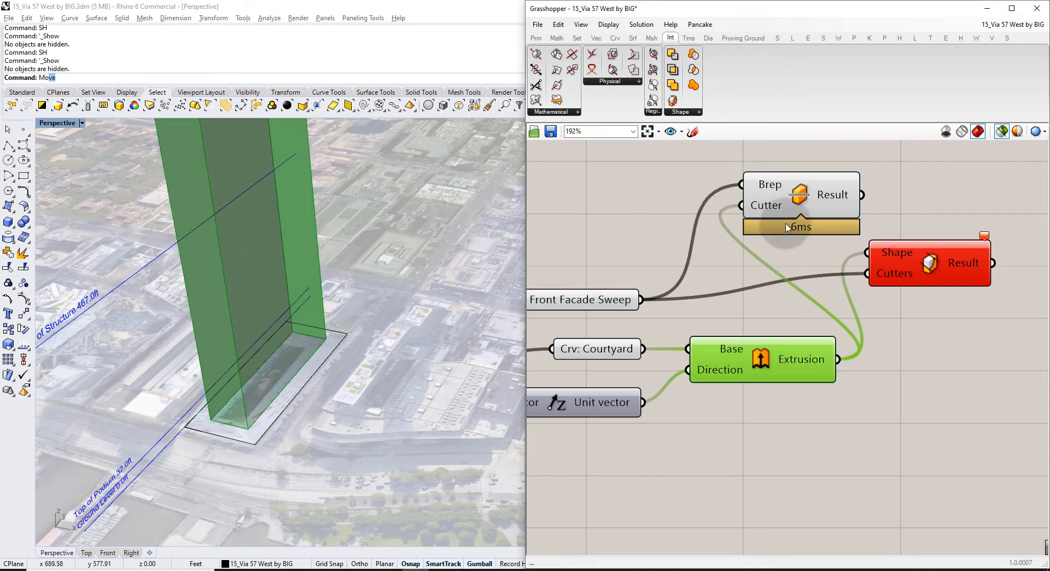
{"action": "left_click", "coordinate": [797, 194]}
{"action": "right_click_drag", "start_coordinate": [399, 327], "coordinate": [389, 301]}
{"action": "scroll", "coordinate": [228, 254], "scroll_direction": "up", "scroll_amount": 4}
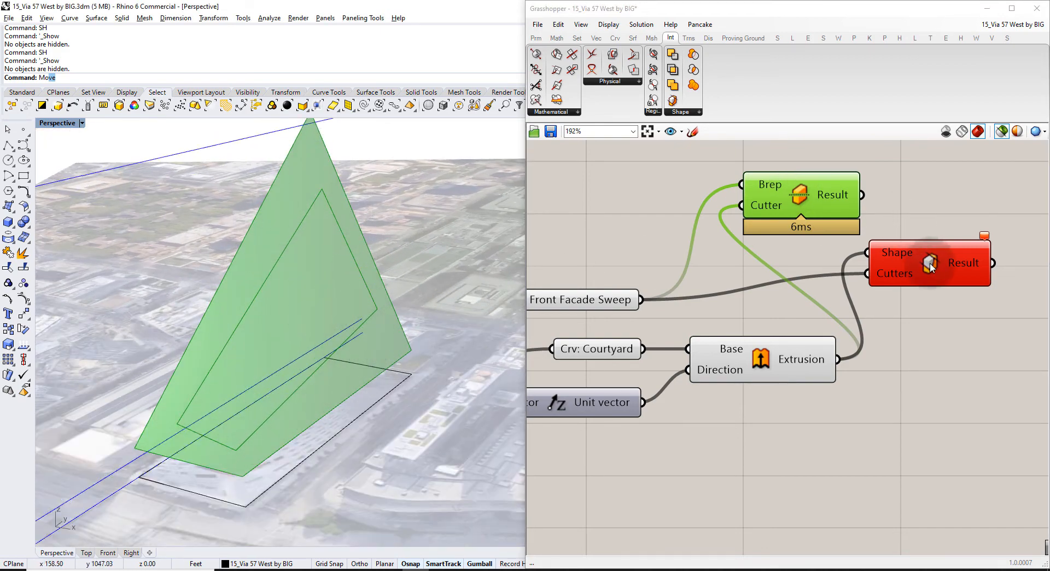
Delete the failing Trim Solid and move the Split Brep component to the right.
{"action": "left_click", "coordinate": [905, 265]}
{"action": "key", "text": "Delete"}
{"action": "left_click", "coordinate": [819, 182]}
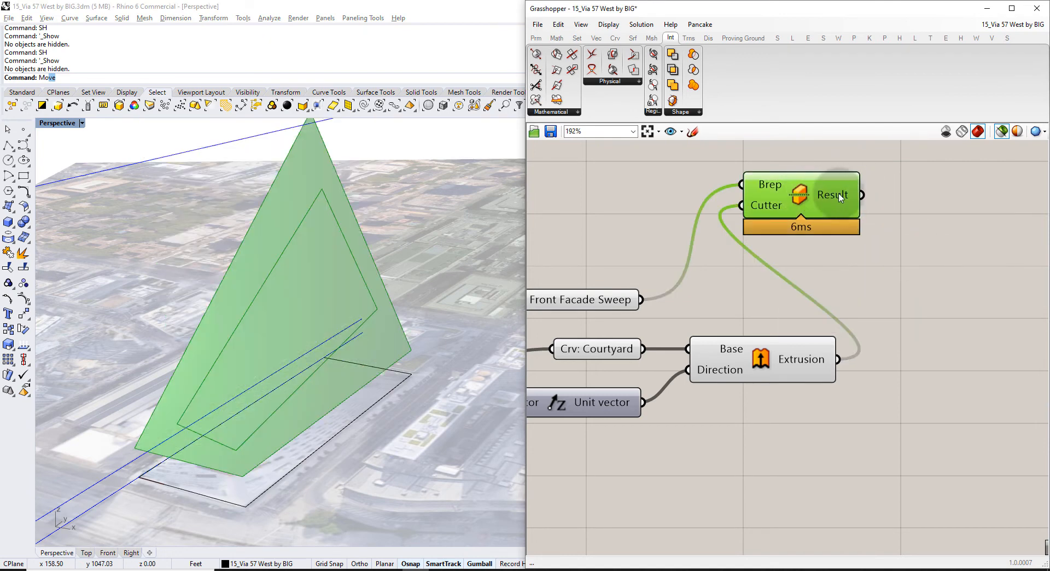
{"action": "mouse_move", "coordinate": [841, 198]}
{"action": "left_click_drag", "start_coordinate": [839, 194], "coordinate": [1029, 193]}
{"action": "right_click_drag", "start_coordinate": [1029, 239], "coordinate": [644, 336]}
{"action": "left_click", "coordinate": [708, 277]}
{"action": "double_click", "coordinate": [710, 281]}
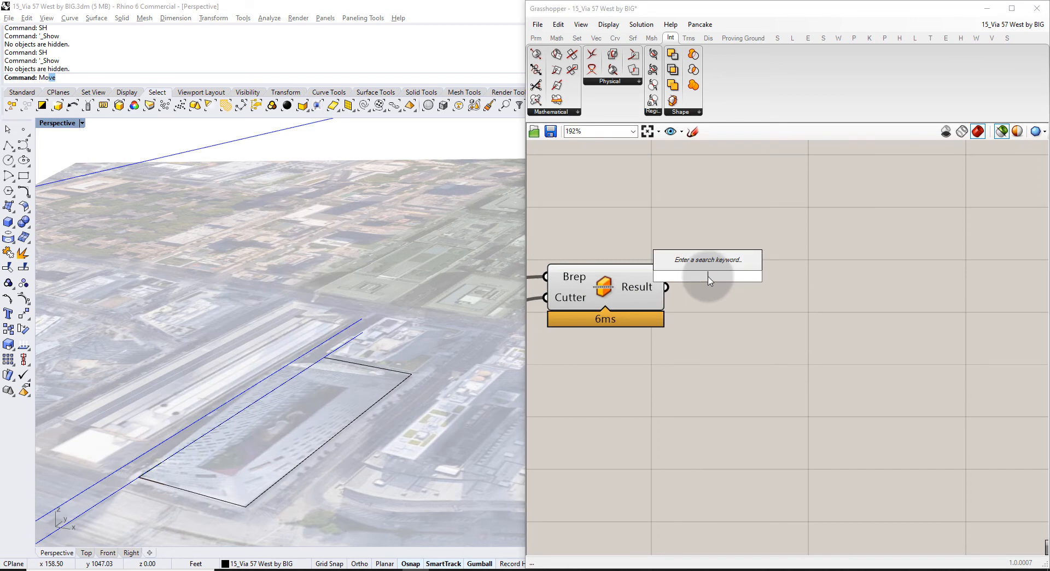
Add a List Item component right of Split Brep, with all components previewing.
{"action": "left_click", "coordinate": [591, 296]}
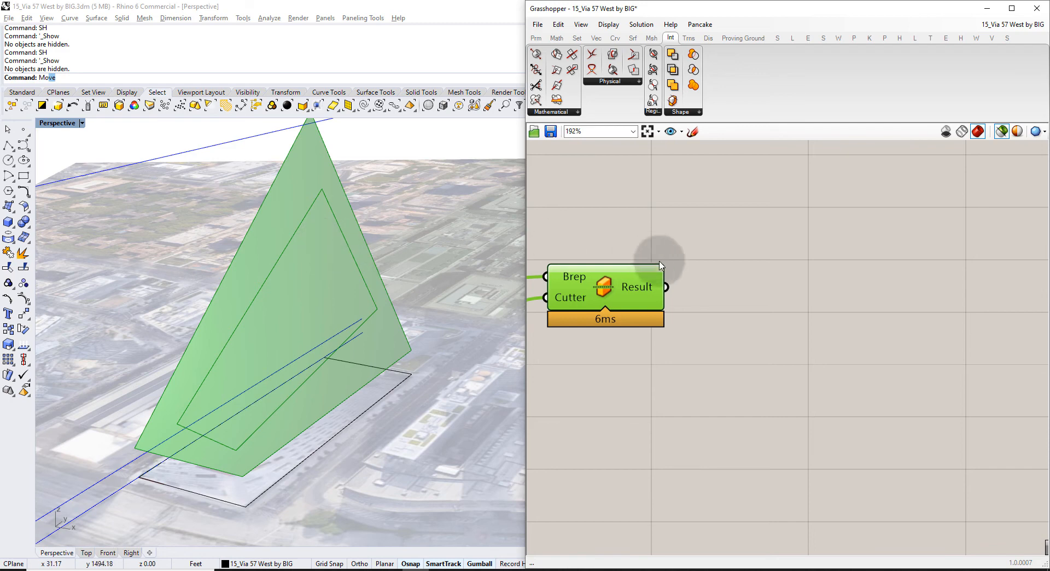
{"action": "double_click", "coordinate": [731, 286]}
{"action": "type", "text": "list"}
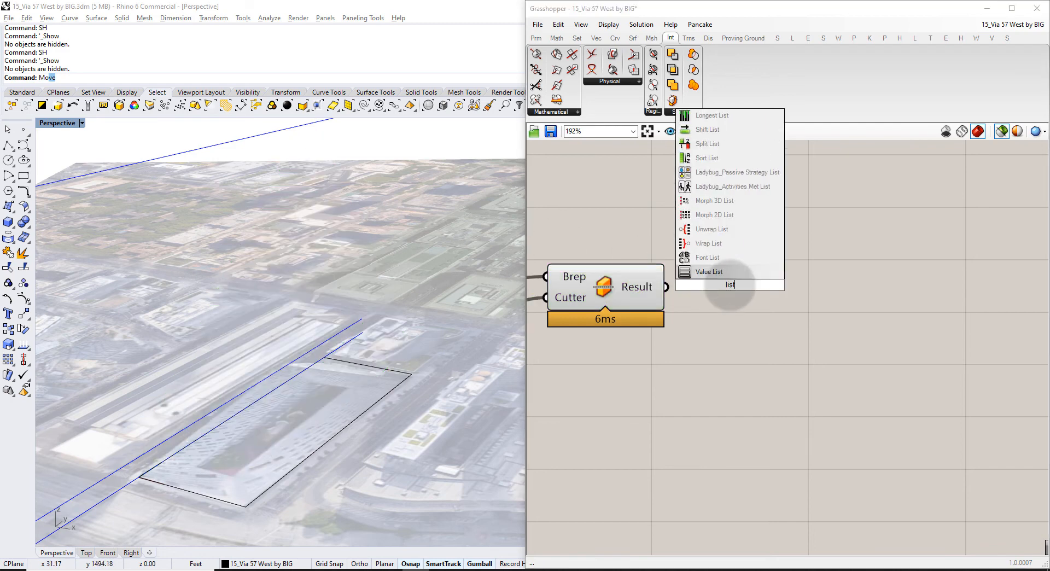
{"action": "left_click", "coordinate": [987, 192]}
{"action": "left_click", "coordinate": [1001, 131]}
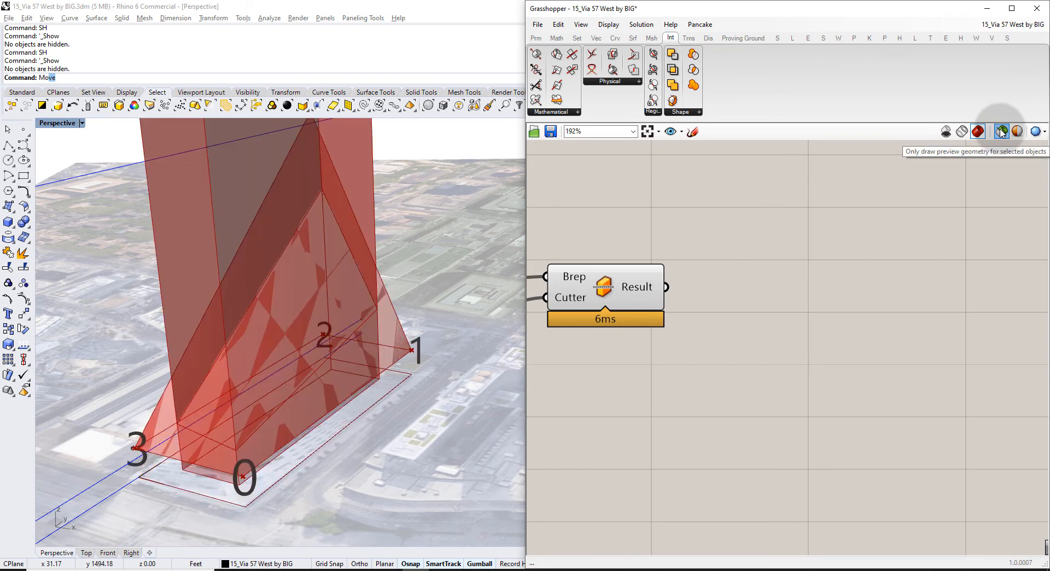
{"action": "double_click", "coordinate": [743, 255]}
{"action": "type", "text": "listitem"}
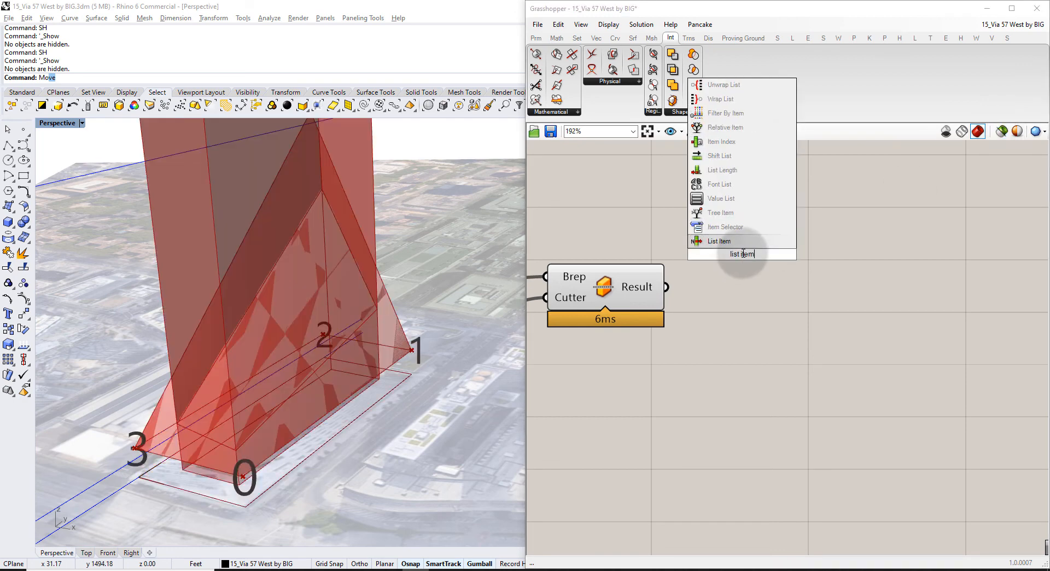
{"action": "key", "text": "Return"}
{"action": "left_click_drag", "start_coordinate": [745, 249], "coordinate": [803, 308]}
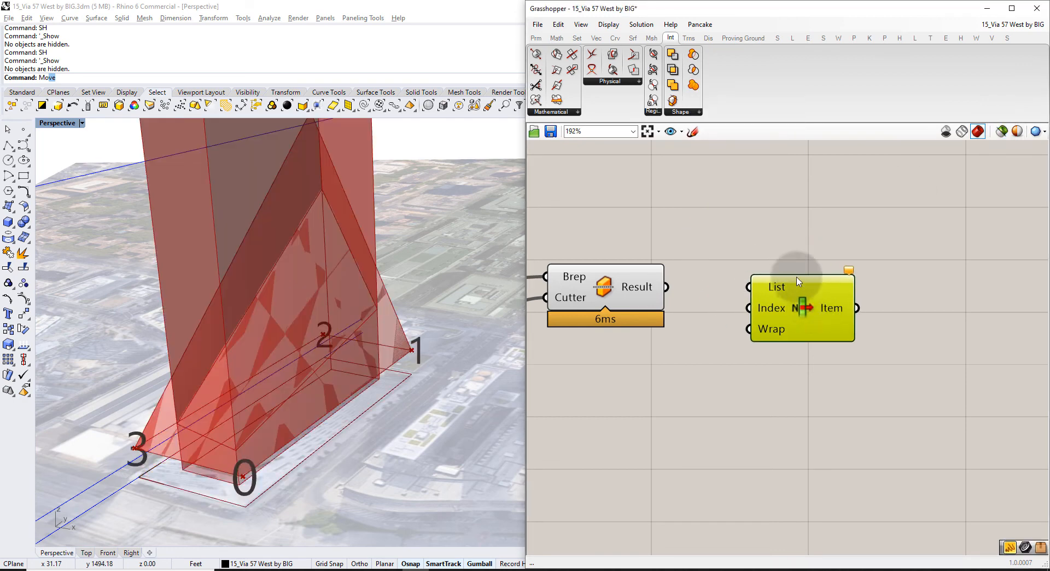
Wire Split Brep's Result into List Item's List input and hide Split Brep's preview.
{"action": "mouse_move", "coordinate": [668, 283]}
{"action": "left_mouse_down"}
{"action": "mouse_move", "coordinate": [742, 277]}
{"action": "mouse_move", "coordinate": [674, 283]}
{"action": "left_mouse_up"}
{"action": "mouse_move", "coordinate": [649, 288]}
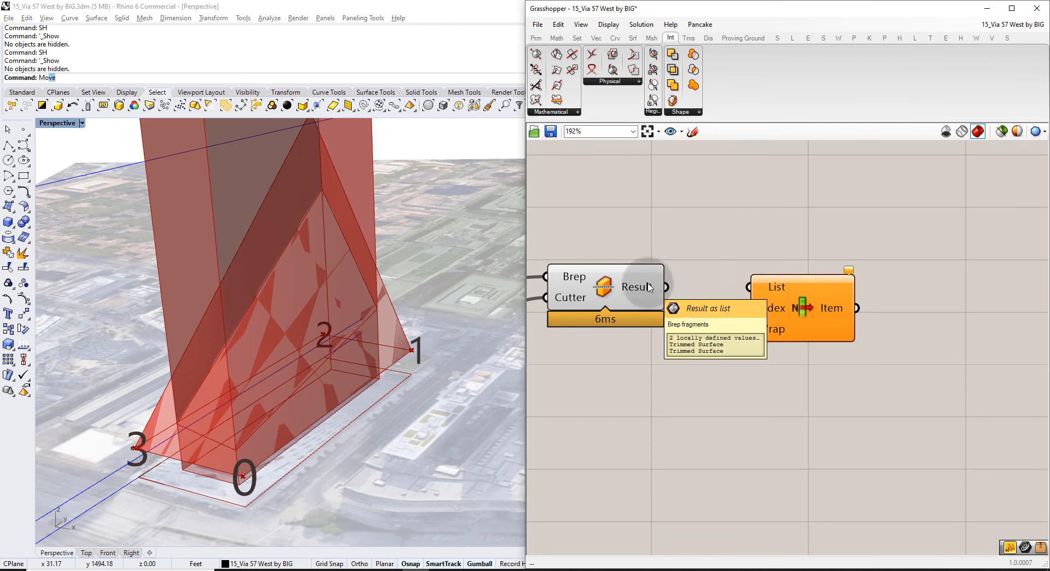
{"action": "left_click_drag", "start_coordinate": [667, 290], "coordinate": [750, 286]}
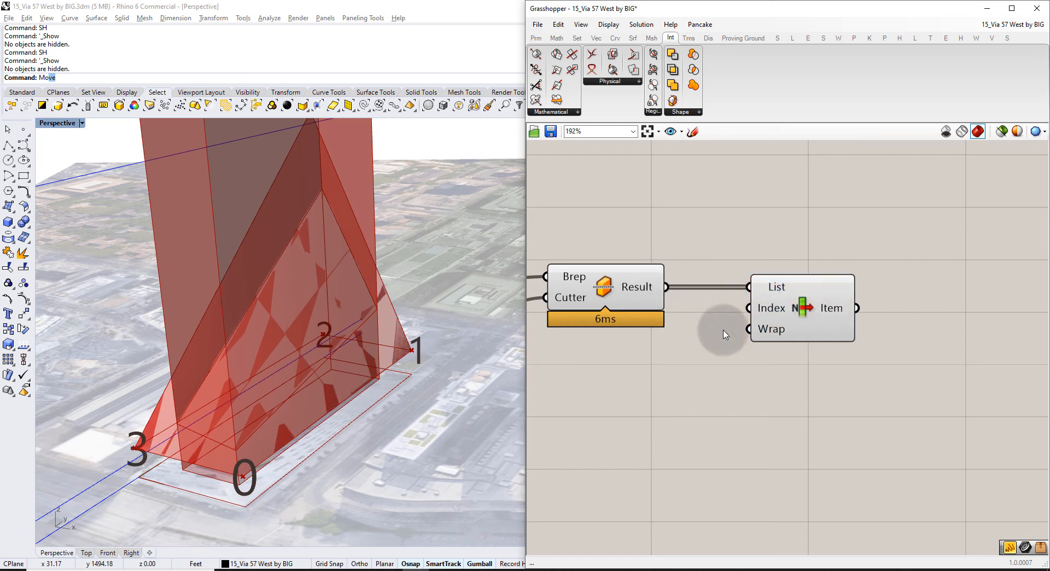
{"action": "left_click", "coordinate": [624, 289]}
{"action": "key", "text": "ctrl+q"}
Hide the extrusion preview and select List Item to show the triangular facade frame.
{"action": "scroll", "coordinate": [639, 334], "scroll_direction": "down", "scroll_amount": 3}
{"action": "right_click_drag", "start_coordinate": [640, 334], "coordinate": [782, 295]}
{"action": "left_click", "coordinate": [783, 294]}
{"action": "key", "text": "ctrl+q"}
{"action": "left_click", "coordinate": [682, 286]}
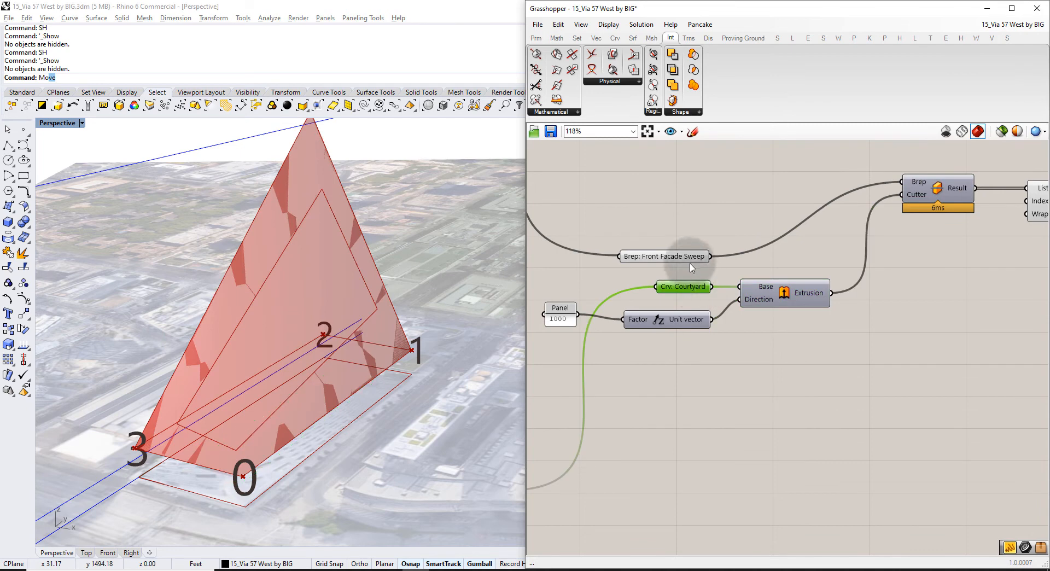
{"action": "left_click", "coordinate": [678, 255]}
{"action": "left_click", "coordinate": [704, 234]}
{"action": "right_click_drag", "start_coordinate": [1009, 207], "coordinate": [852, 226]}
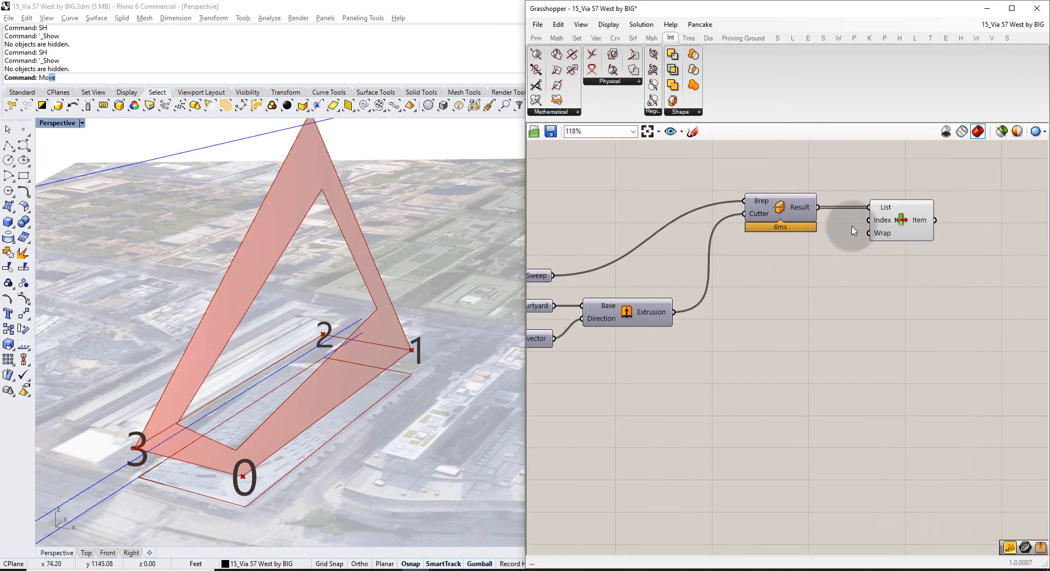
{"action": "left_click", "coordinate": [913, 218]}
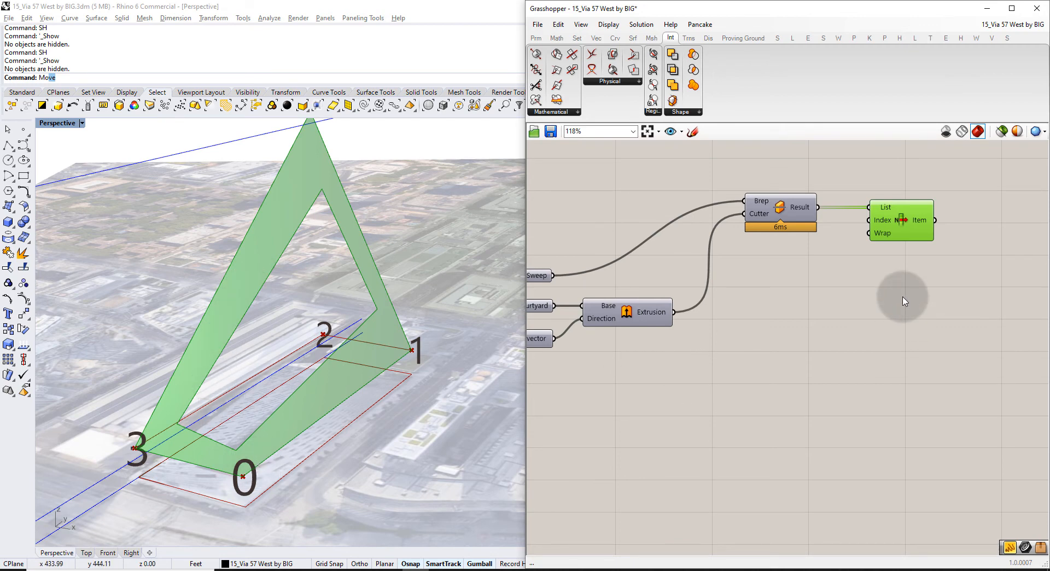
{"action": "scroll", "coordinate": [904, 301], "scroll_direction": "up", "scroll_amount": 3}
Replace a mistaken Curve parameter with a Brep parameter fed by List Item's Item output.
{"action": "double_click", "coordinate": [910, 246]}
{"action": "type", "text": "c"}
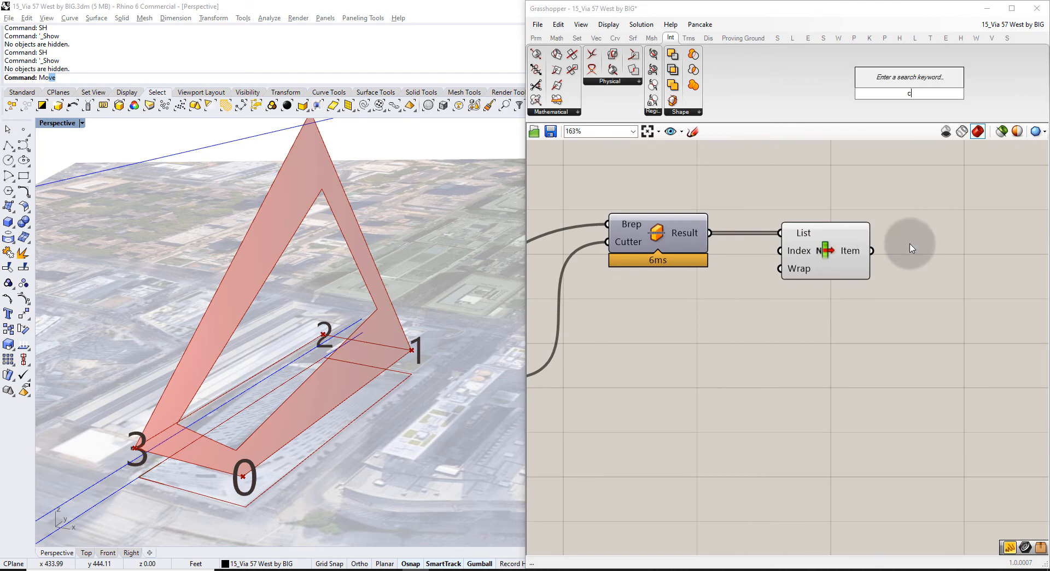
{"action": "type", "text": "rv"}
{"action": "left_click", "coordinate": [910, 216]}
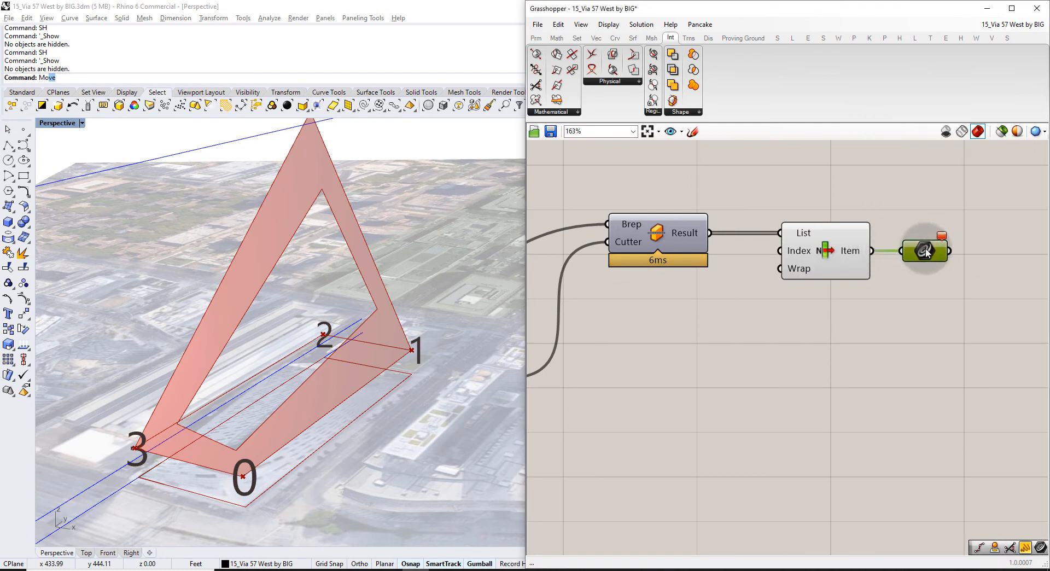
{"action": "right_click_drag", "start_coordinate": [876, 265], "coordinate": [758, 276]}
{"action": "left_click_drag", "start_coordinate": [818, 301], "coordinate": [792, 240]}
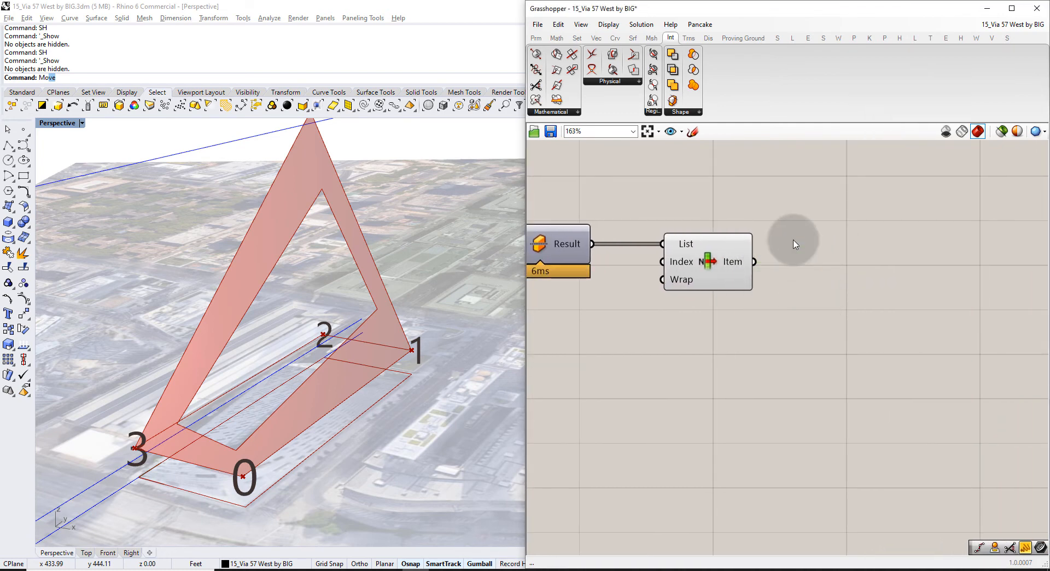
{"action": "double_click", "coordinate": [795, 244]}
{"action": "type", "text": "brep"}
{"action": "key", "text": "Return"}
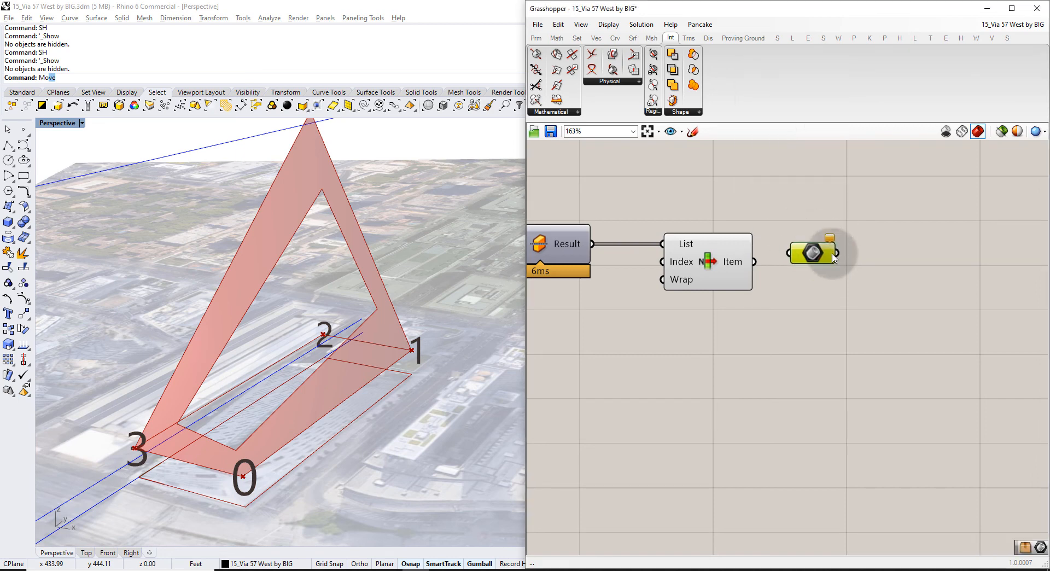
{"action": "left_click_drag", "start_coordinate": [753, 261], "coordinate": [800, 260]}
Rename the Brep parameter to 'Front Facade Trimmed' and move it further right.
{"action": "left_click_drag", "start_coordinate": [872, 257], "coordinate": [858, 261]}
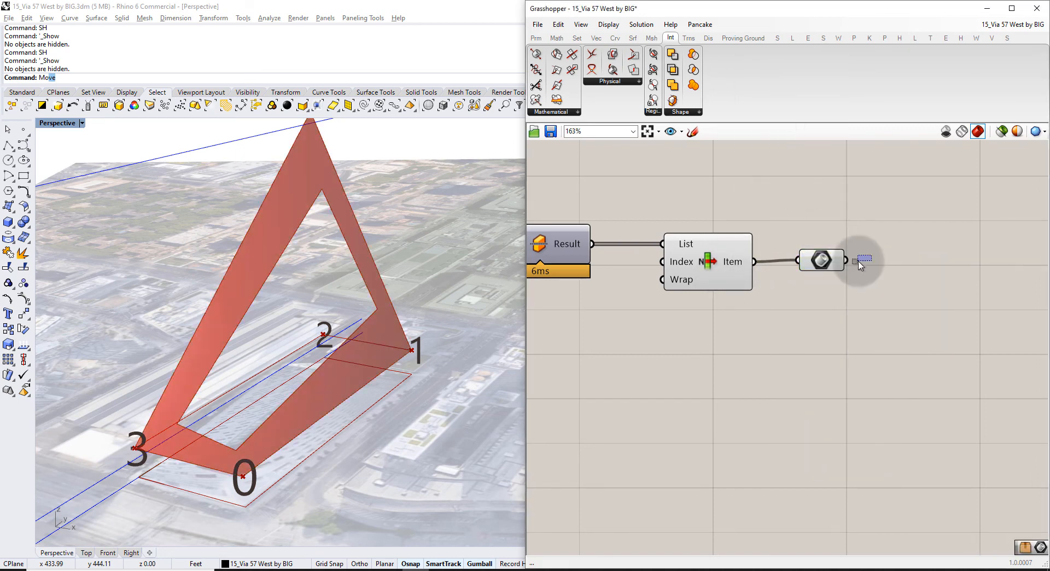
{"action": "right_click", "coordinate": [823, 261]}
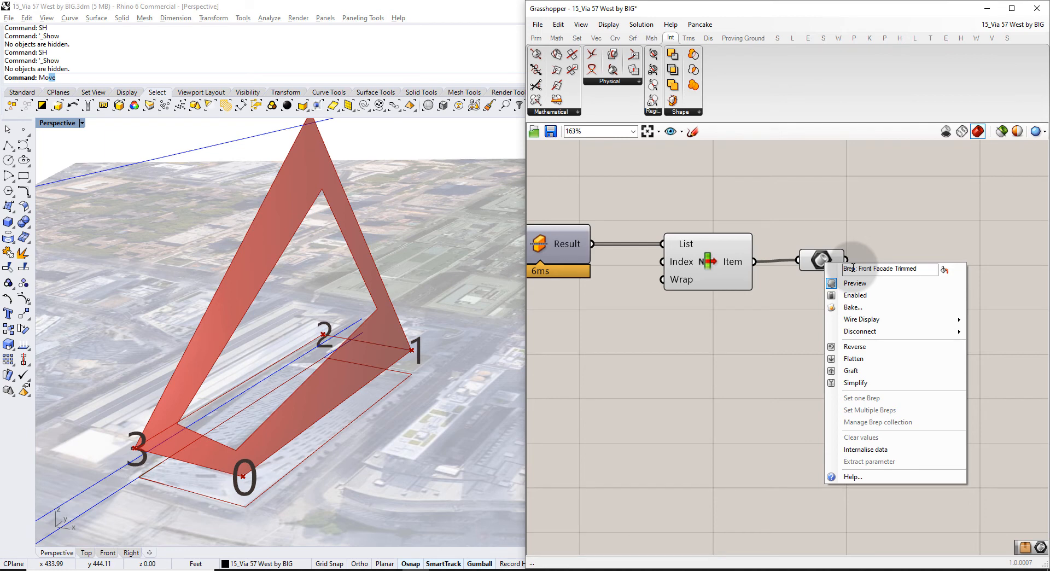
{"action": "left_click", "coordinate": [946, 269]}
{"action": "left_click", "coordinate": [913, 213]}
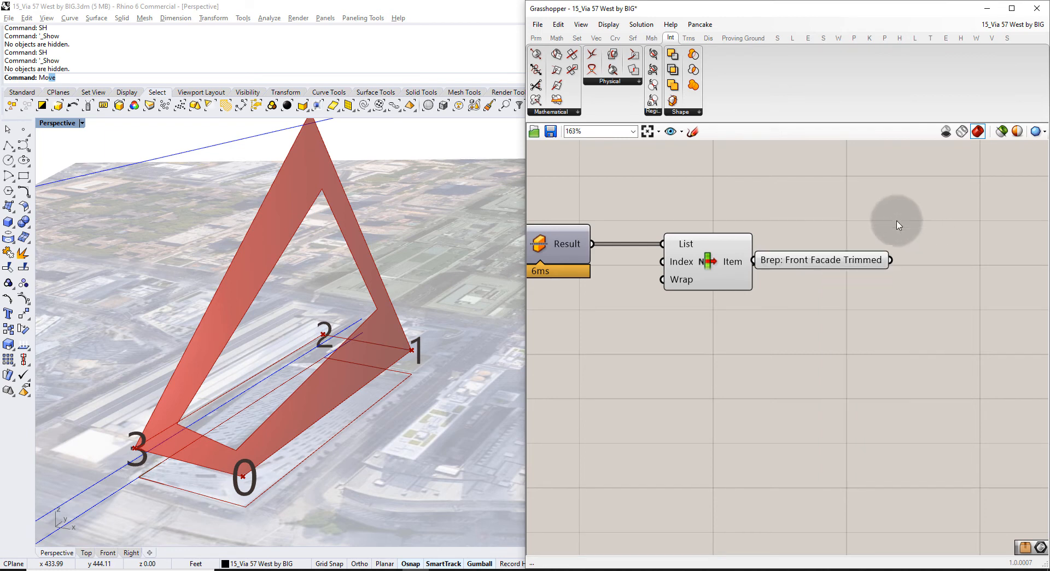
{"action": "left_click_drag", "start_coordinate": [828, 255], "coordinate": [872, 256]}
Hide the picked facade preview and briefly re-show the courtyard extrusion to frame the tower.
{"action": "left_click", "coordinate": [701, 260]}
{"action": "key", "text": "ctrl+q"}
{"action": "scroll", "coordinate": [724, 337], "scroll_direction": "down", "scroll_amount": 2}
{"action": "right_click_drag", "start_coordinate": [699, 351], "coordinate": [719, 315]}
{"action": "left_click", "coordinate": [669, 345]}
{"action": "right_click_drag", "start_coordinate": [656, 327], "coordinate": [712, 294]}
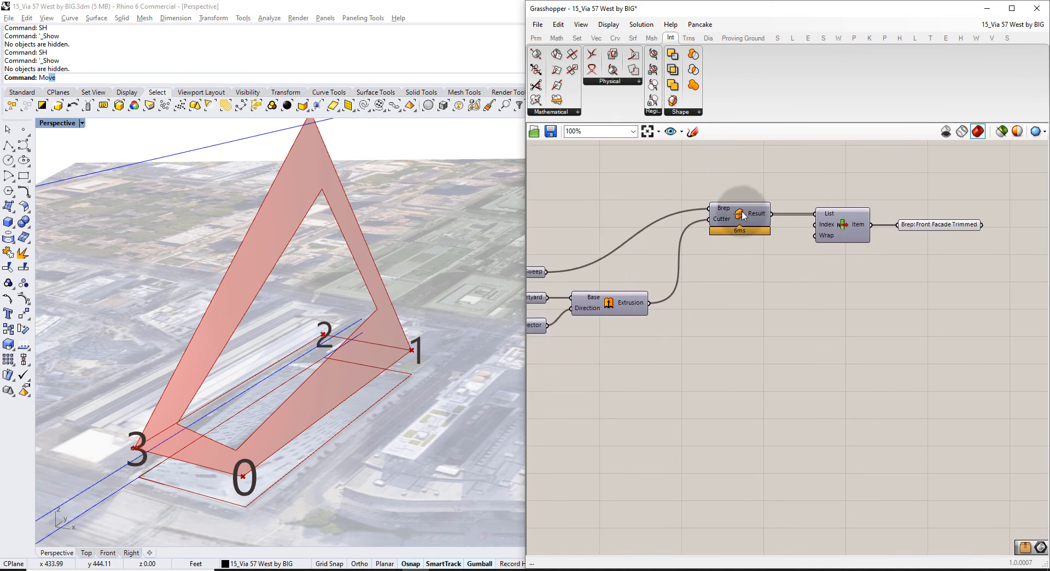
{"action": "right_click_drag", "start_coordinate": [645, 348], "coordinate": [778, 314]}
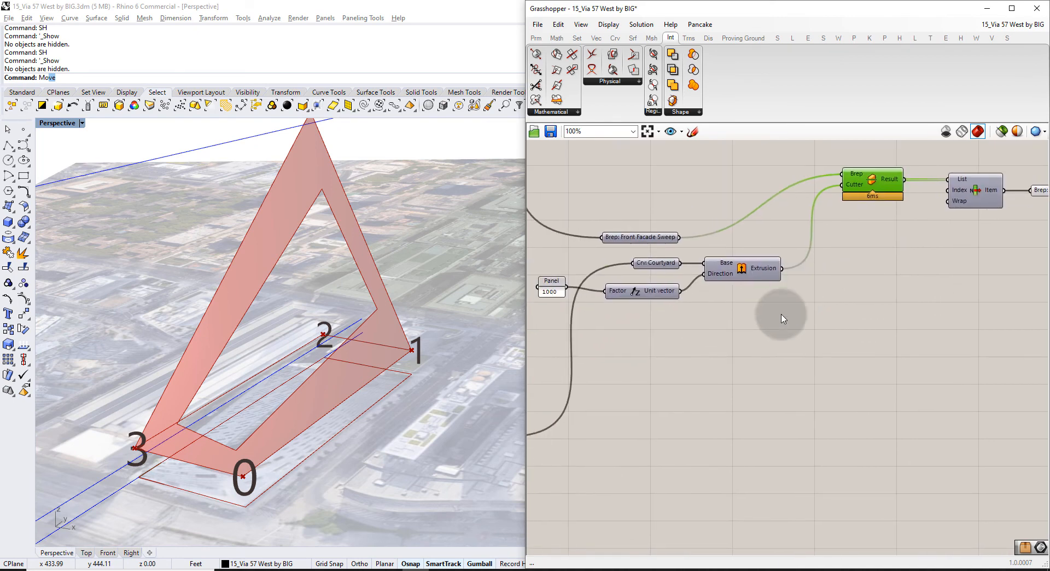
{"action": "key", "text": "ctrl+q"}
{"action": "left_click", "coordinate": [741, 293]}
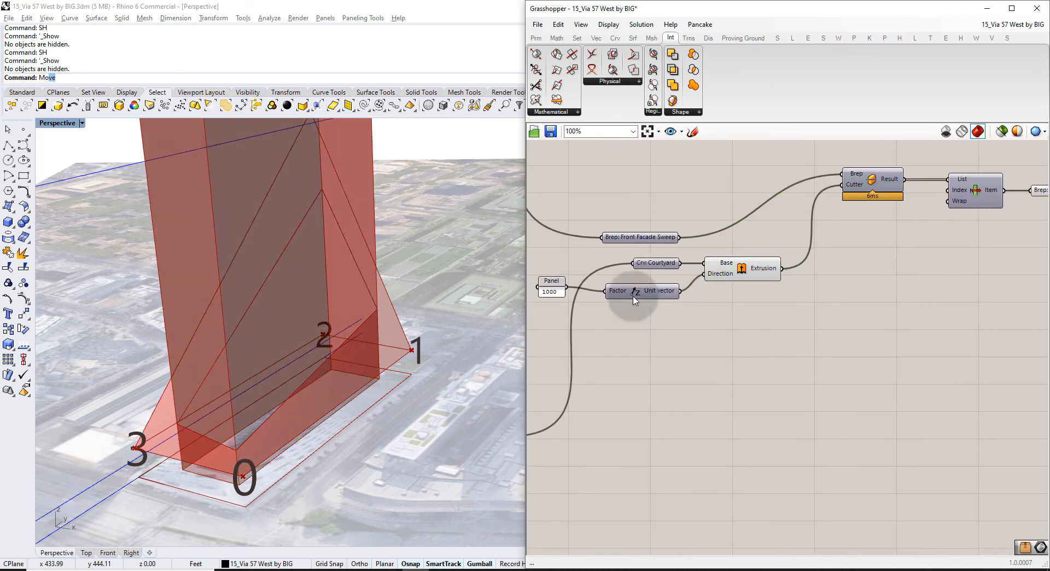
{"action": "scroll", "coordinate": [226, 267], "scroll_direction": "down", "scroll_amount": 3}
{"action": "right_click_drag", "start_coordinate": [275, 224], "coordinate": [334, 354], "text": "shift"}
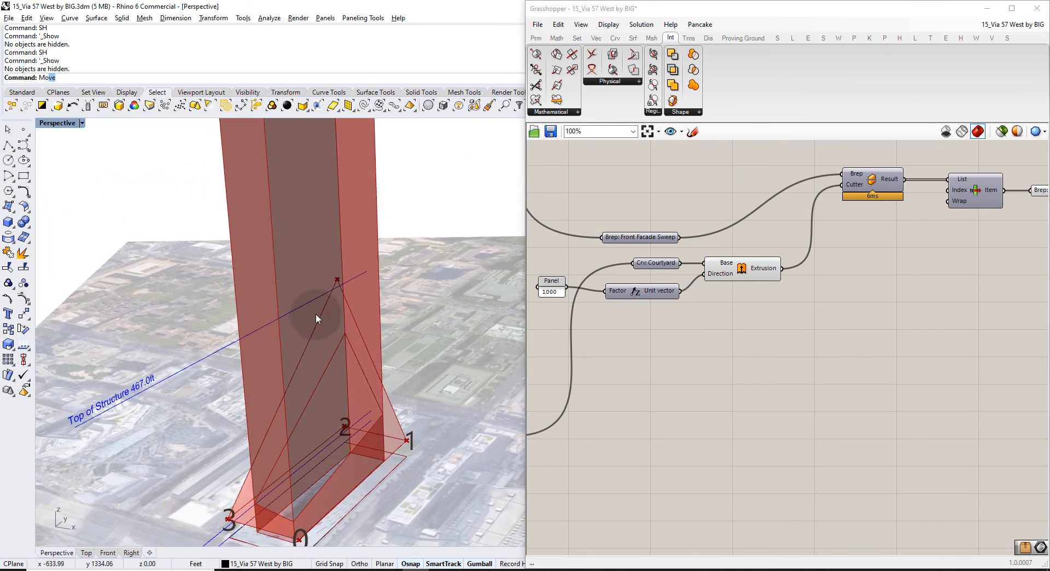
Hide the extrusion preview, copy Split Brep below, and wire the extrusion into its Brep input.
{"action": "left_click", "coordinate": [769, 265]}
{"action": "key", "text": "ctrl+q"}
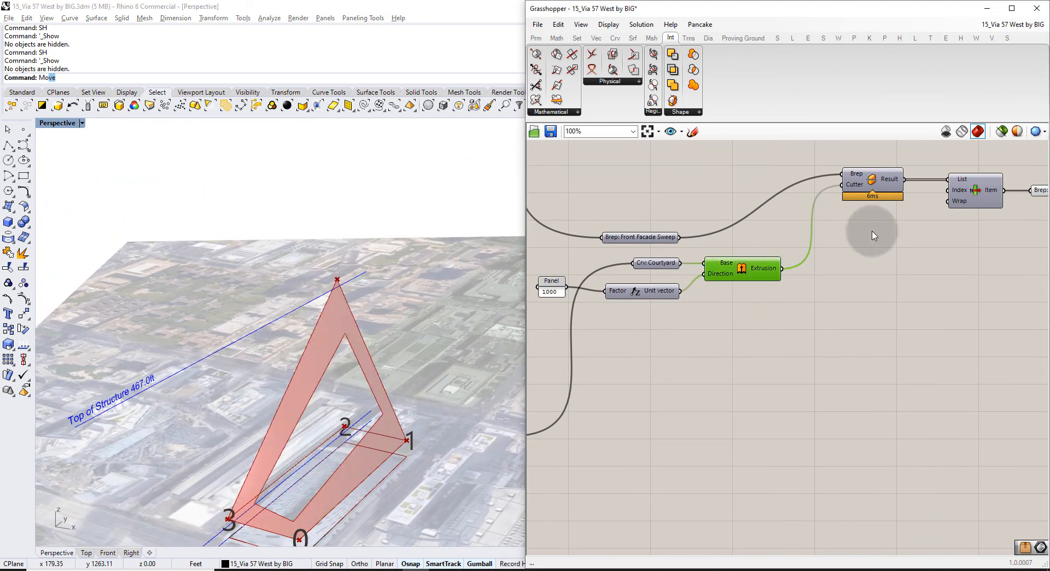
{"action": "left_click", "coordinate": [859, 232]}
{"action": "right_click_drag", "start_coordinate": [859, 233], "coordinate": [834, 232]}
{"action": "left_click_drag", "start_coordinate": [846, 184], "coordinate": [851, 329]}
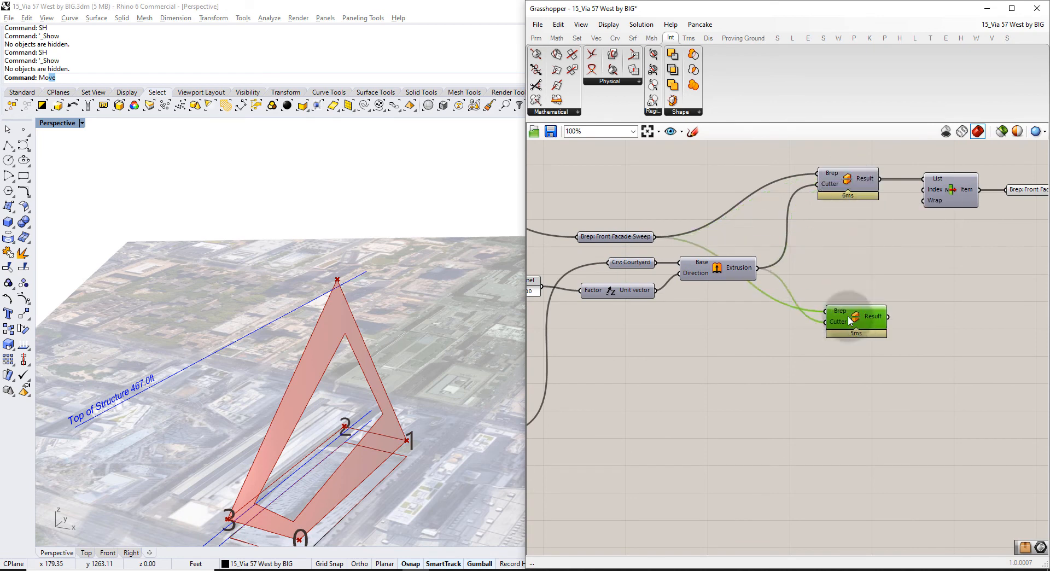
{"action": "left_click", "coordinate": [732, 297]}
{"action": "left_click", "coordinate": [714, 271]}
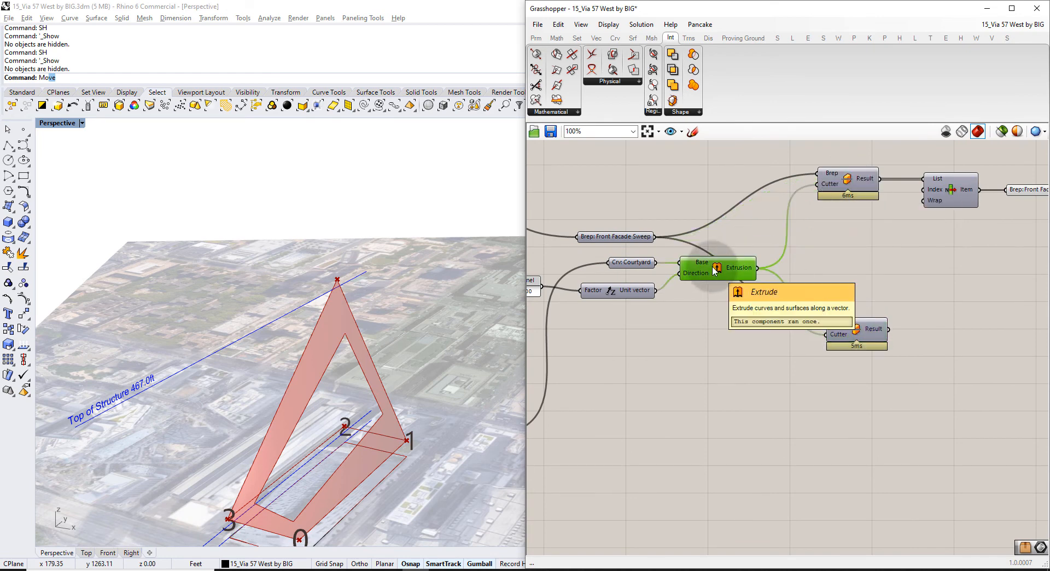
{"action": "left_click_drag", "start_coordinate": [753, 271], "coordinate": [806, 313]}
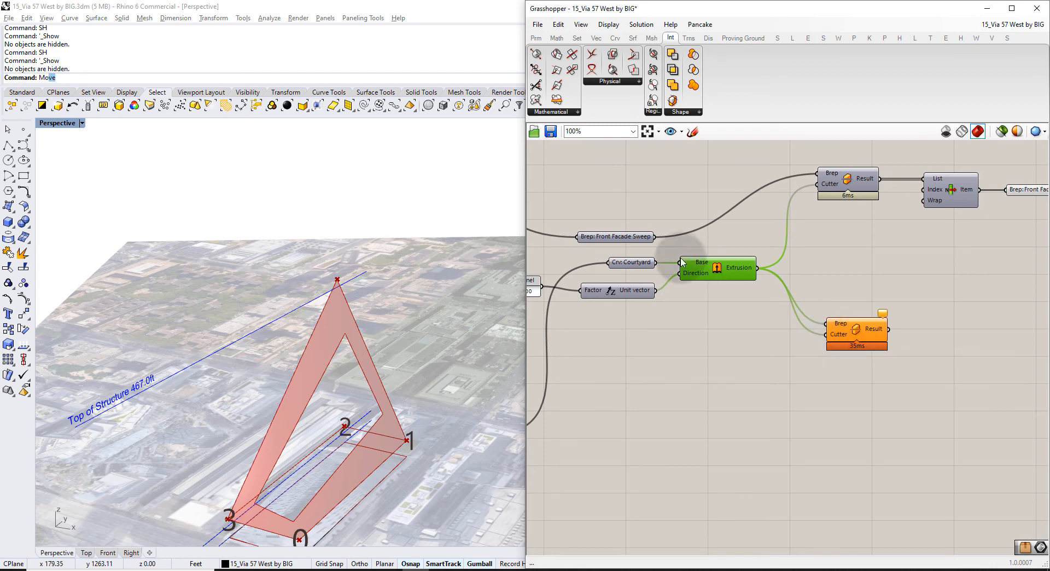
Dismiss the save prompt and wire Front Facade Sweep into the lower split's Cutter input.
{"action": "left_click", "coordinate": [620, 237]}
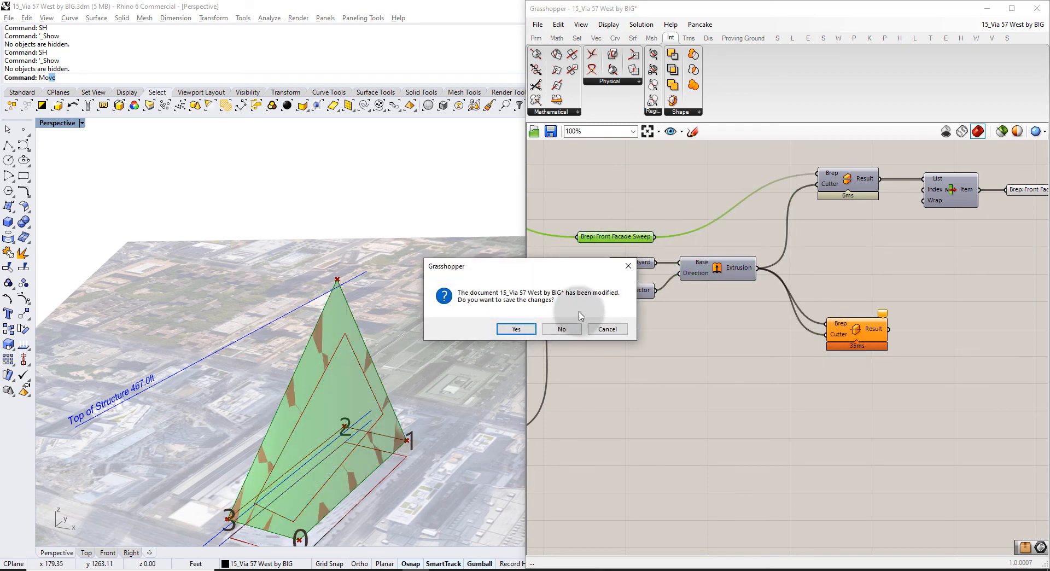
{"action": "left_click", "coordinate": [605, 328]}
{"action": "left_click", "coordinate": [623, 187]}
{"action": "left_click", "coordinate": [636, 232]}
{"action": "left_click_drag", "start_coordinate": [655, 236], "coordinate": [842, 337]}
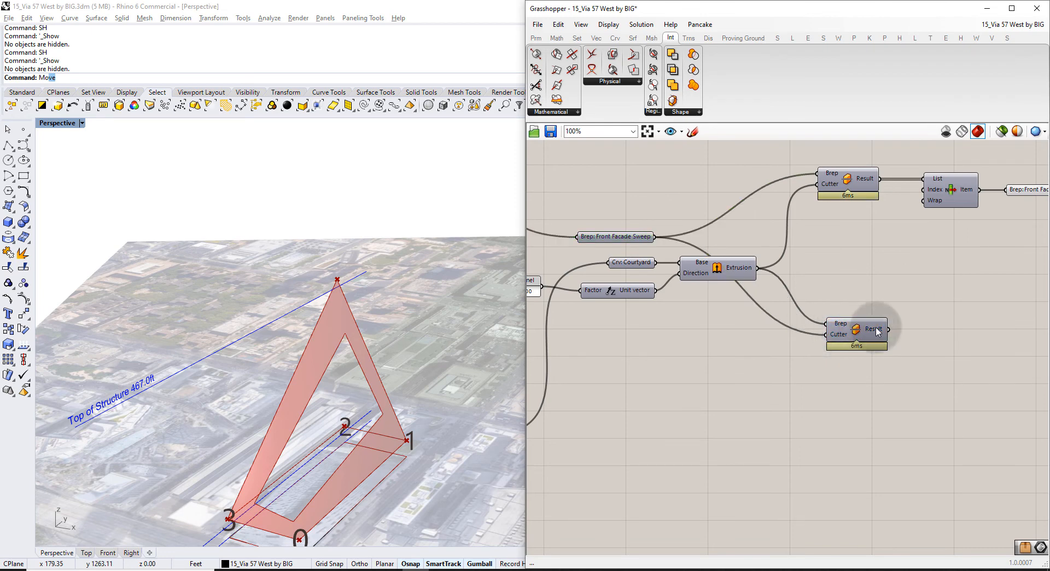
{"action": "left_click", "coordinate": [870, 328]}
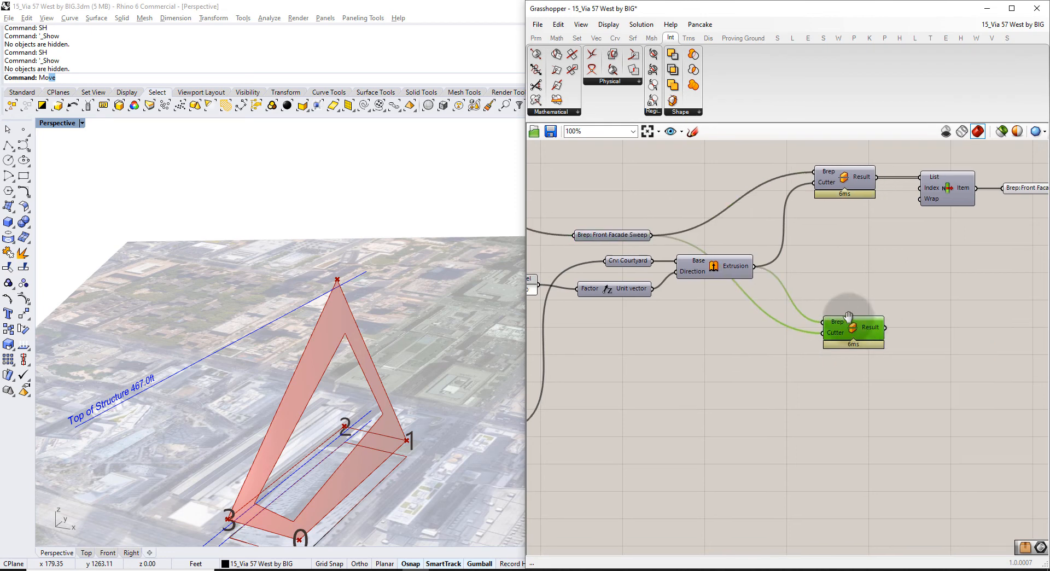
Preview only selected components and inspect the lower split's tower pieces.
{"action": "right_click_drag", "start_coordinate": [875, 306], "coordinate": [731, 293]}
{"action": "left_click", "coordinate": [570, 382]}
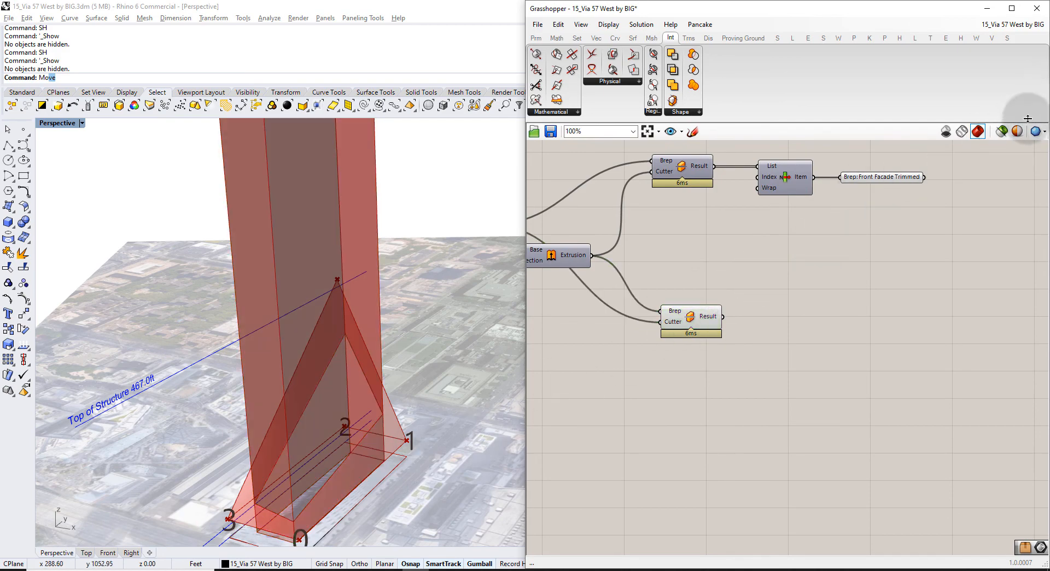
{"action": "left_click", "coordinate": [1009, 137]}
{"action": "left_click", "coordinate": [681, 331]}
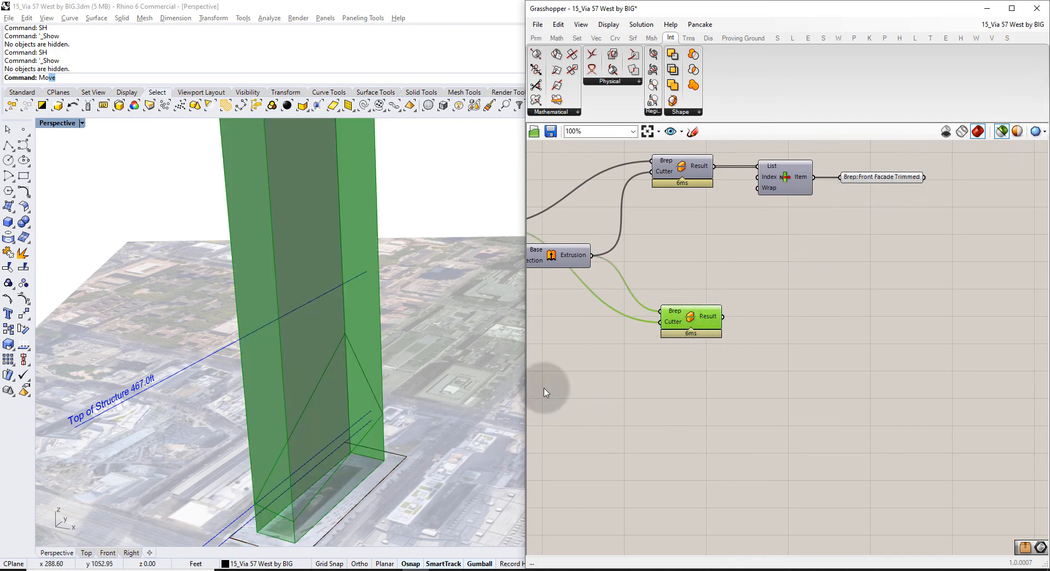
{"action": "right_click_drag", "start_coordinate": [423, 407], "coordinate": [393, 380]}
{"action": "left_click", "coordinate": [707, 315]}
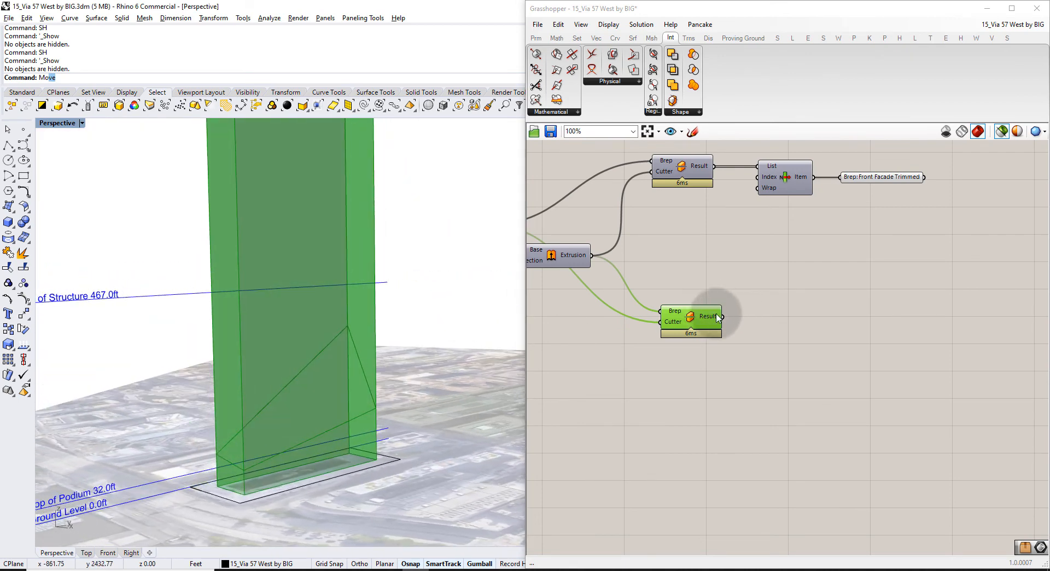
{"action": "mouse_move", "coordinate": [716, 315]}
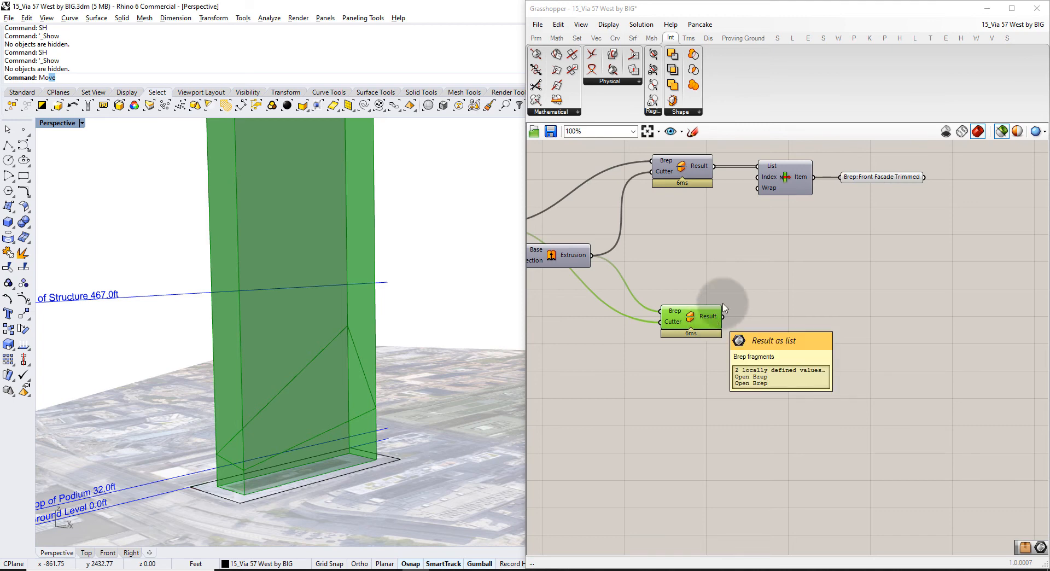
{"action": "left_click", "coordinate": [799, 189]}
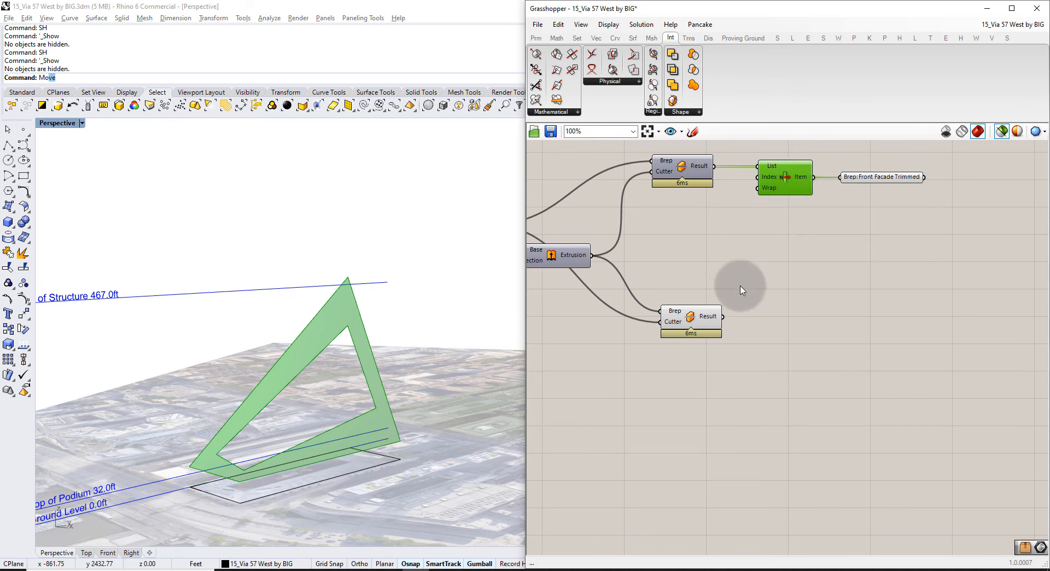
Alt-drag a copy of List Item below and feed it the lower Split Brep's Result.
{"action": "left_click", "coordinate": [782, 190]}
{"action": "left_click_drag", "start_coordinate": [783, 178], "coordinate": [786, 327], "text": "alt"}
{"action": "left_click", "coordinate": [746, 314]}
{"action": "right_click_drag", "start_coordinate": [300, 399], "coordinate": [334, 358]}
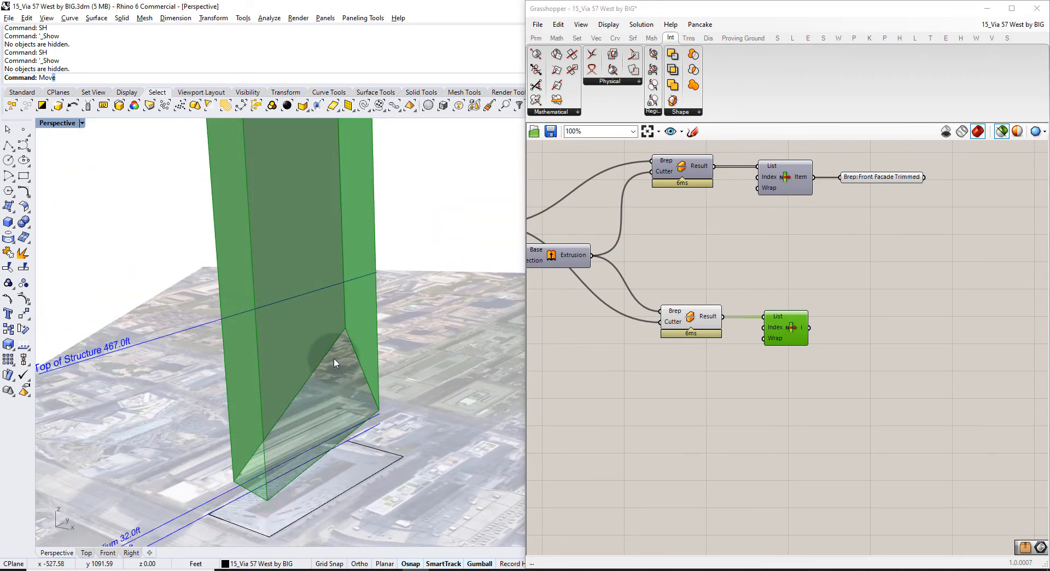
{"action": "scroll", "coordinate": [333, 361], "scroll_direction": "down", "scroll_amount": 3}
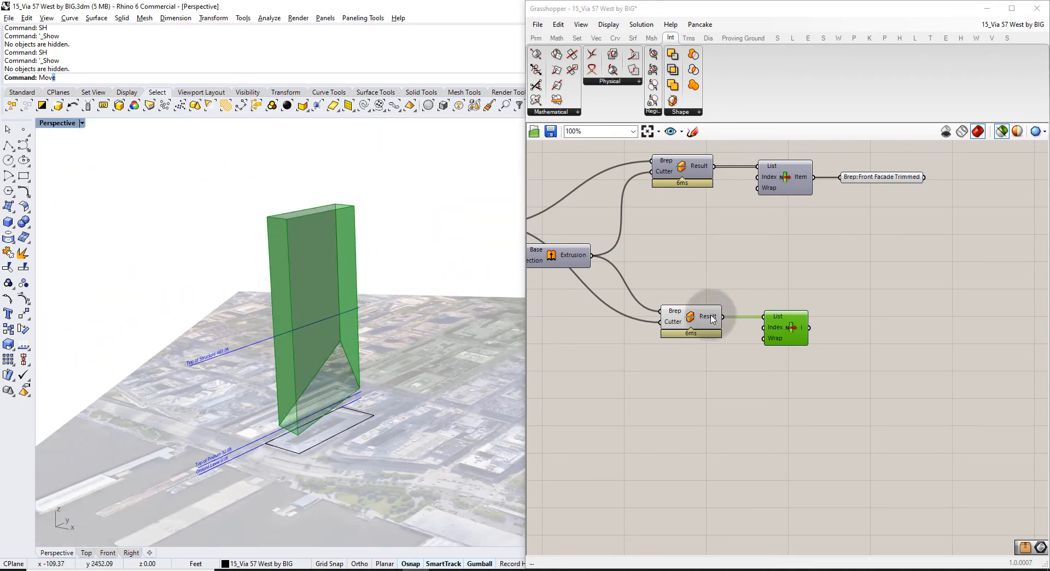
{"action": "scroll", "coordinate": [783, 325], "scroll_direction": "up", "scroll_amount": 3}
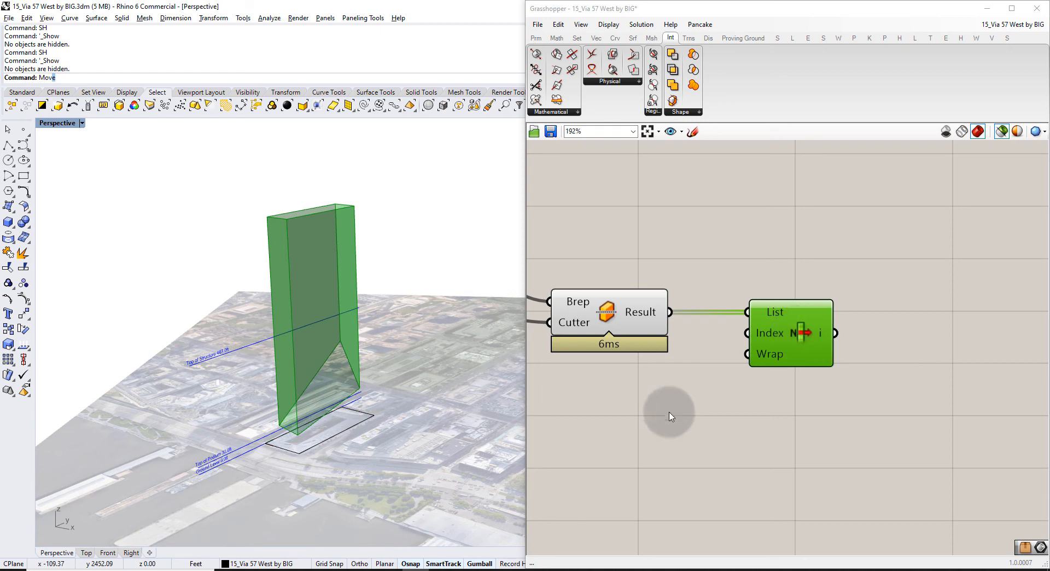
Create a panel with value 1 and wire it into the second List Item's Index.
{"action": "double_click", "coordinate": [657, 418]}
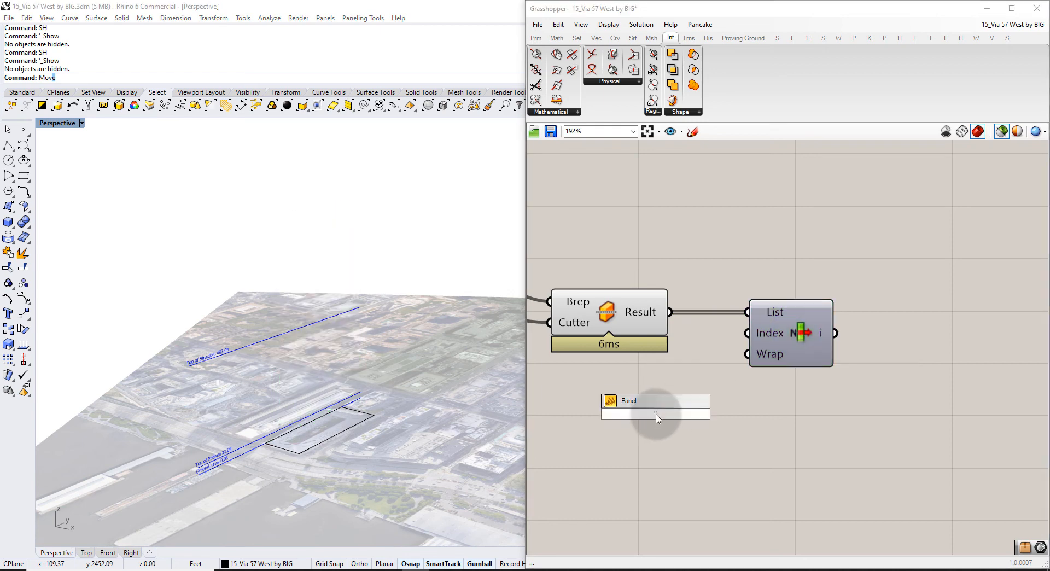
{"action": "type", "text": "\"1"}
{"action": "key", "text": "Return"}
{"action": "left_click_drag", "start_coordinate": [673, 414], "coordinate": [747, 322]}
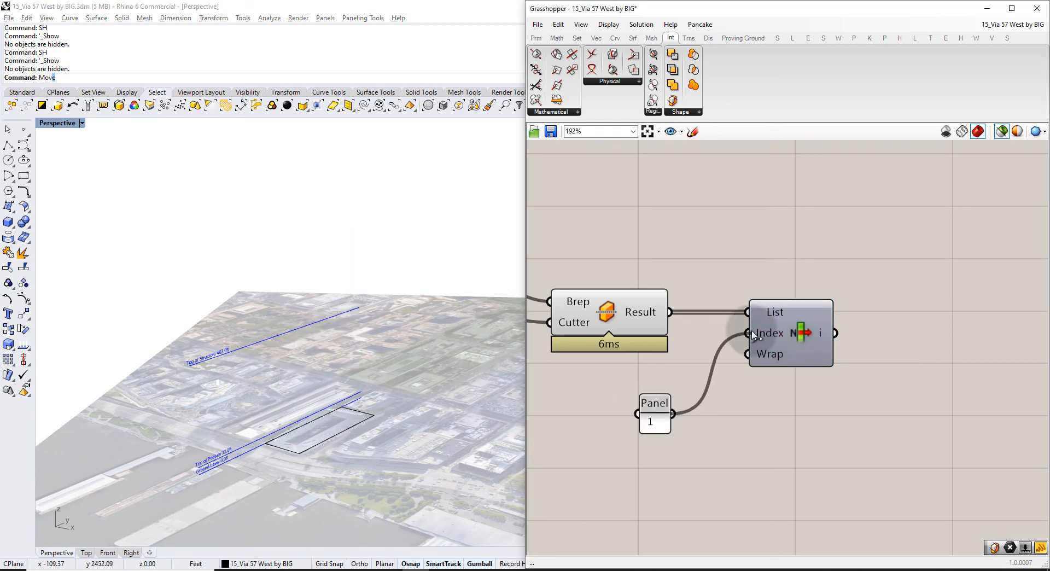
{"action": "left_click", "coordinate": [786, 346]}
{"action": "right_click_drag", "start_coordinate": [421, 344], "coordinate": [348, 404]}
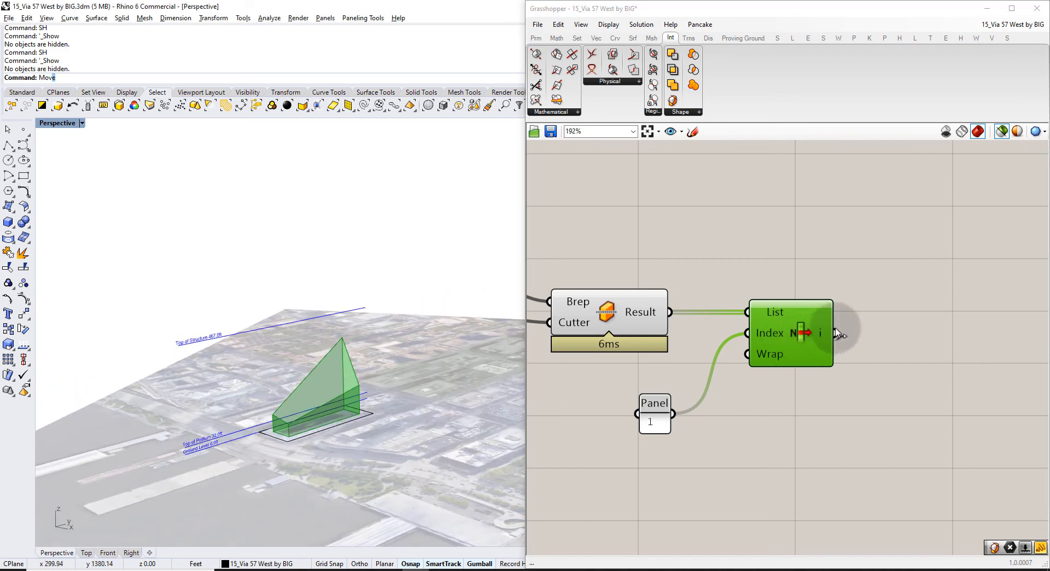
{"action": "right_click_drag", "start_coordinate": [823, 325], "coordinate": [705, 359]}
{"action": "left_click", "coordinate": [753, 345]}
Switch back to previewing all components and compare the lower split's preview.
{"action": "scroll", "coordinate": [752, 343], "scroll_direction": "down", "scroll_amount": 2}
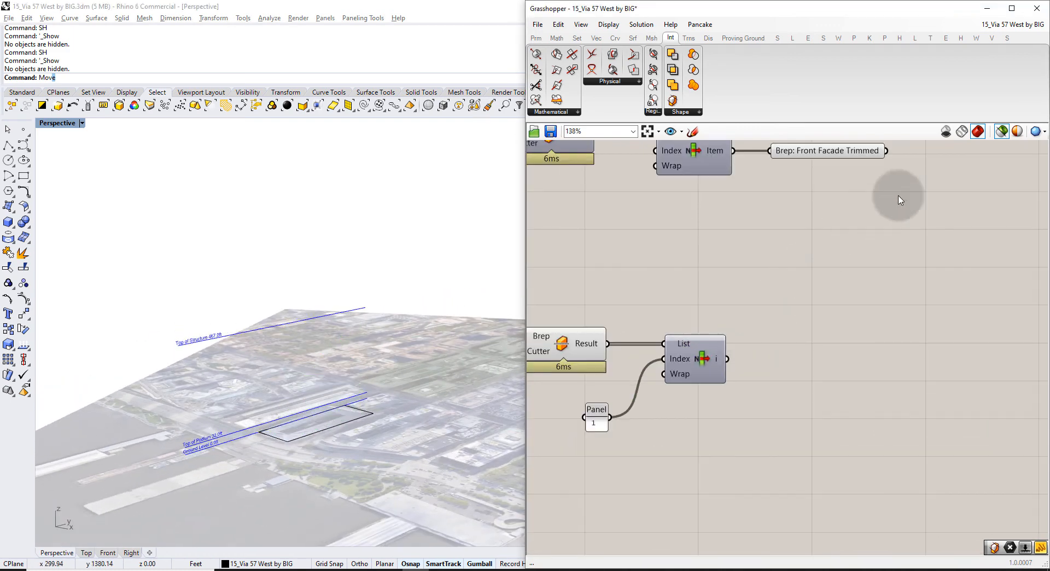
{"action": "left_click", "coordinate": [1001, 131]}
{"action": "left_click", "coordinate": [559, 345]}
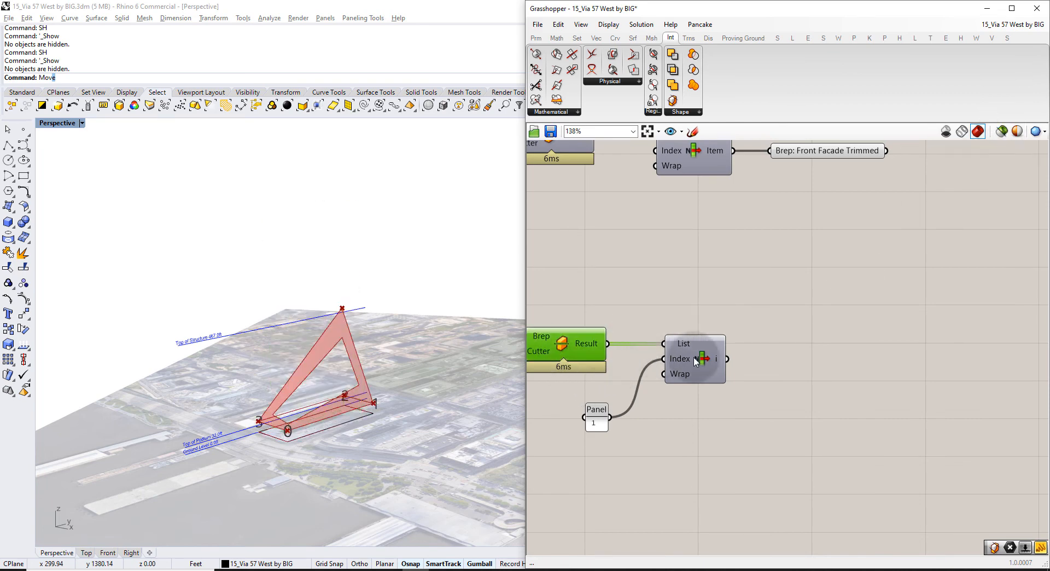
{"action": "left_click", "coordinate": [698, 306]}
{"action": "mouse_move", "coordinate": [273, 385]}
{"action": "right_mouse_down"}
{"action": "mouse_move", "coordinate": [301, 453]}
{"action": "mouse_move", "coordinate": [285, 399]}
{"action": "right_mouse_up"}
Copy-paste the Front Facade Trimmed parameter and wire the second List Item into the copy.
{"action": "right_click_drag", "start_coordinate": [783, 275], "coordinate": [764, 358]}
{"action": "left_click_drag", "start_coordinate": [818, 300], "coordinate": [776, 191]}
{"action": "key", "text": "ctrl+c"}
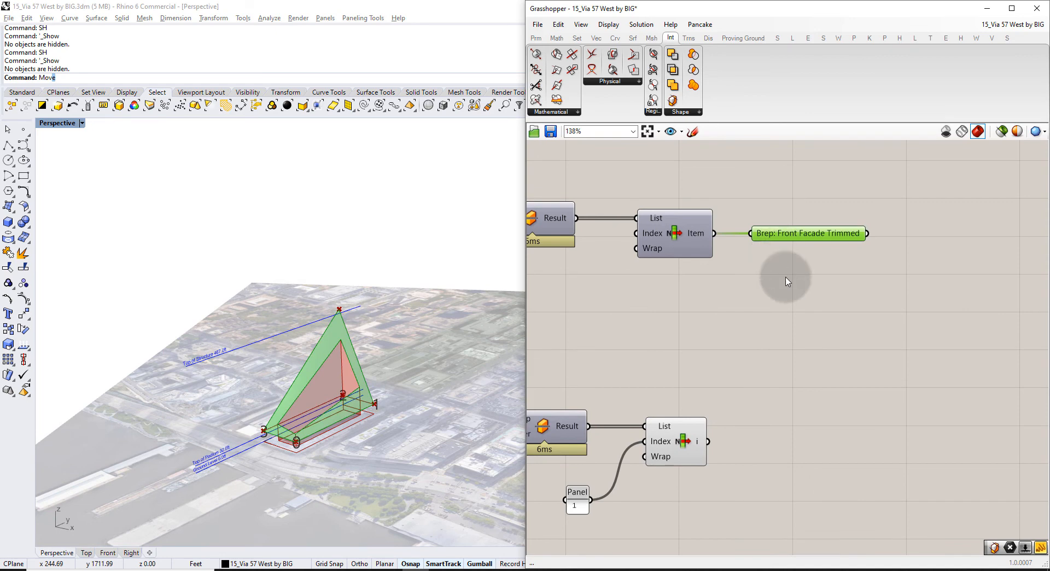
{"action": "key", "text": "ctrl+v"}
{"action": "left_click_drag", "start_coordinate": [803, 244], "coordinate": [799, 440]}
{"action": "left_click", "coordinate": [690, 443]}
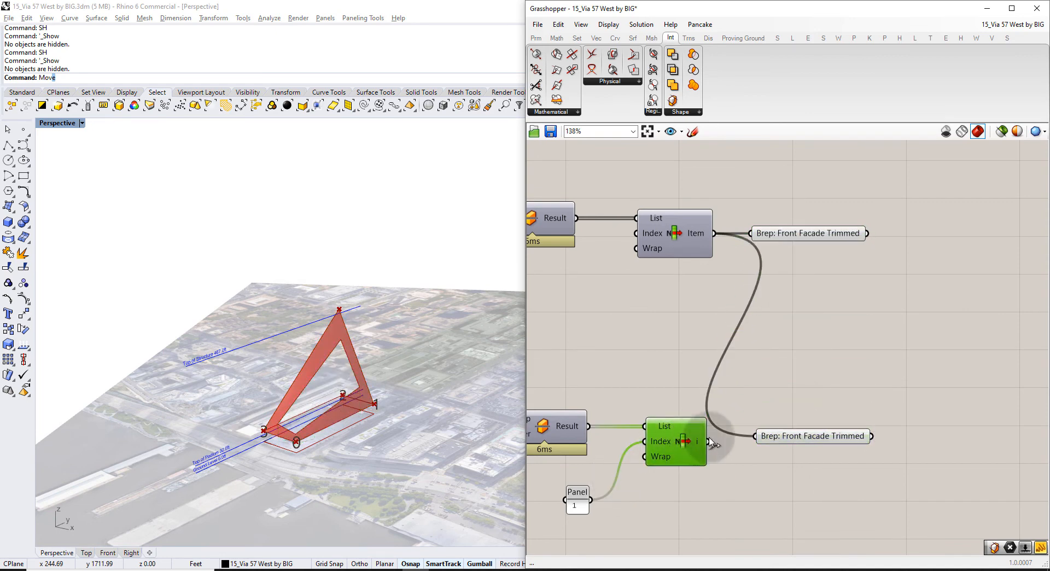
{"action": "left_click_drag", "start_coordinate": [711, 442], "coordinate": [776, 438]}
Rename the copied Brep parameter to 'Courtyard Walls'.
{"action": "right_click", "coordinate": [780, 440]}
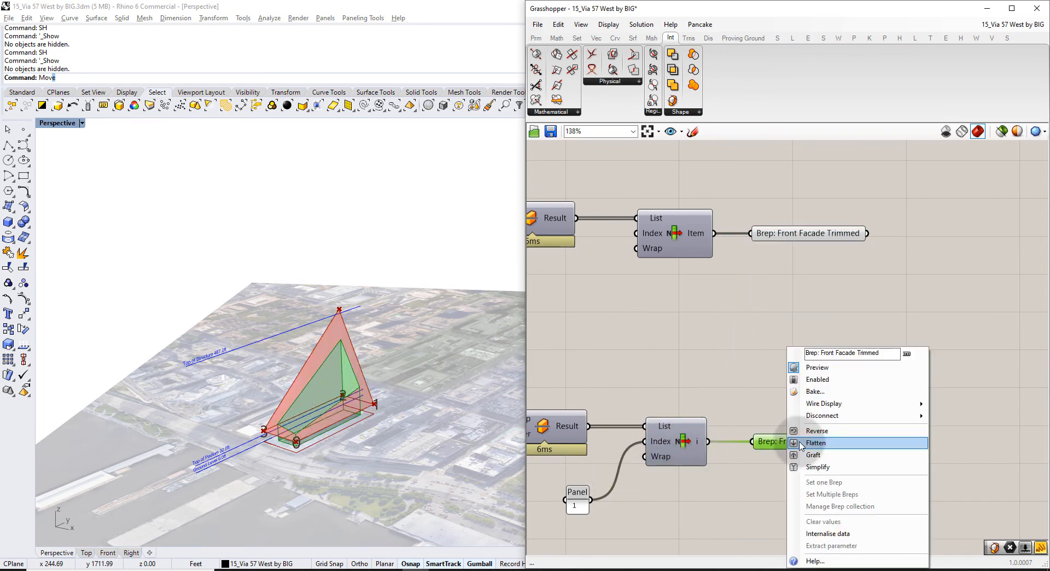
{"action": "left_click_drag", "start_coordinate": [821, 352], "coordinate": [896, 348]}
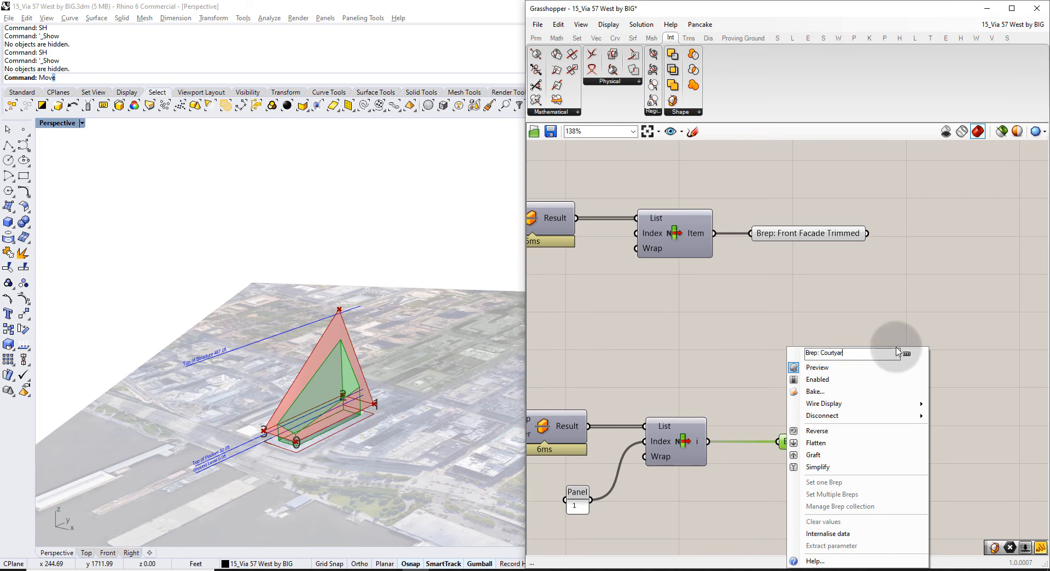
{"action": "type", "text": "Courtyard Walls"}
{"action": "key", "text": "Return"}
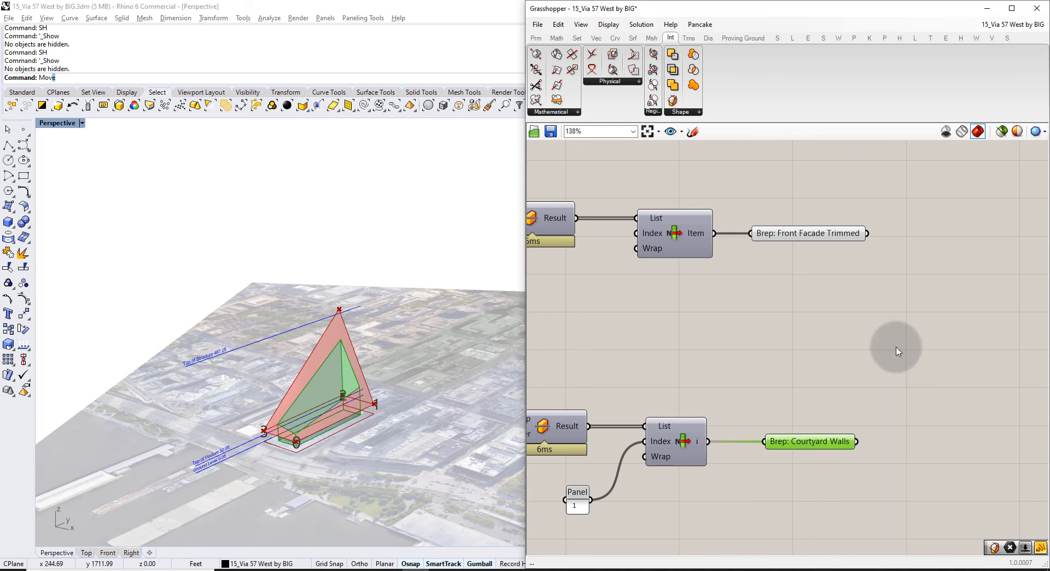
{"action": "left_click", "coordinate": [888, 353]}
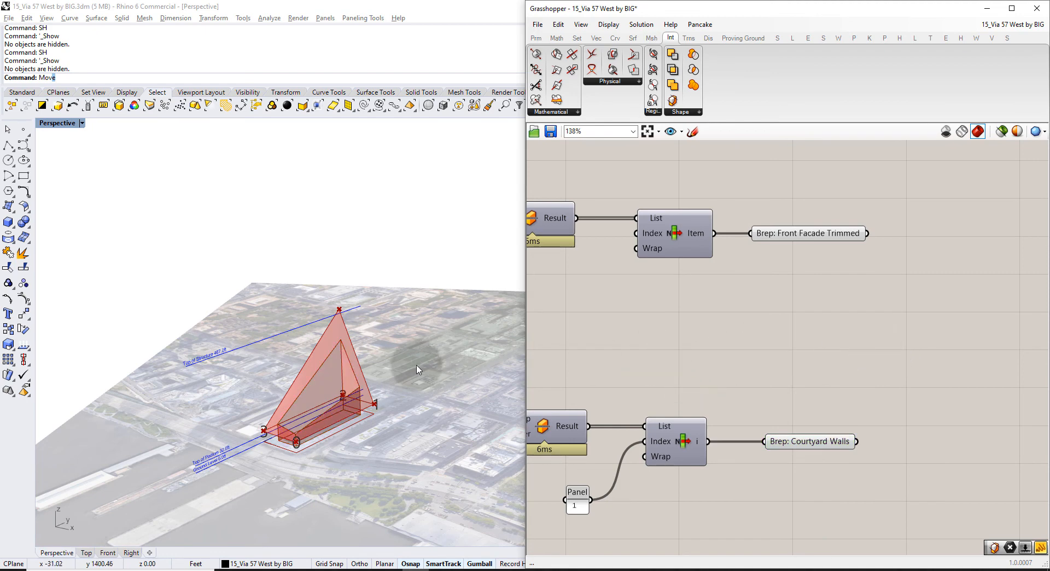
{"action": "right_click_drag", "start_coordinate": [417, 363], "coordinate": [430, 390]}
{"action": "right_click_drag", "start_coordinate": [662, 370], "coordinate": [732, 358]}
Set the courtyard Offset distance slider to 45 so the massing updates.
{"action": "scroll", "coordinate": [705, 340], "scroll_direction": "down", "scroll_amount": 4}
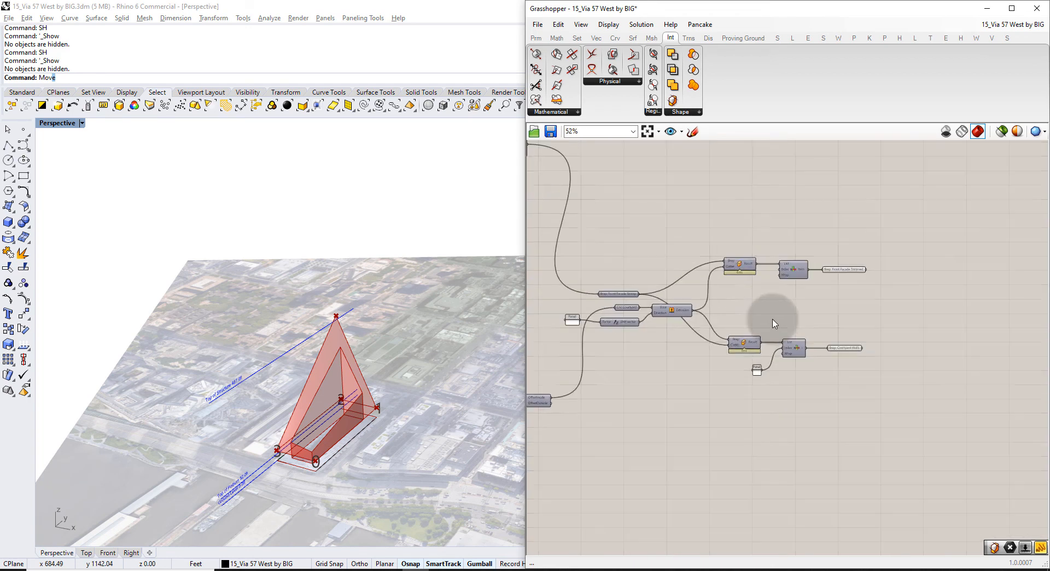
{"action": "left_click", "coordinate": [790, 255]}
{"action": "left_click", "coordinate": [746, 319]}
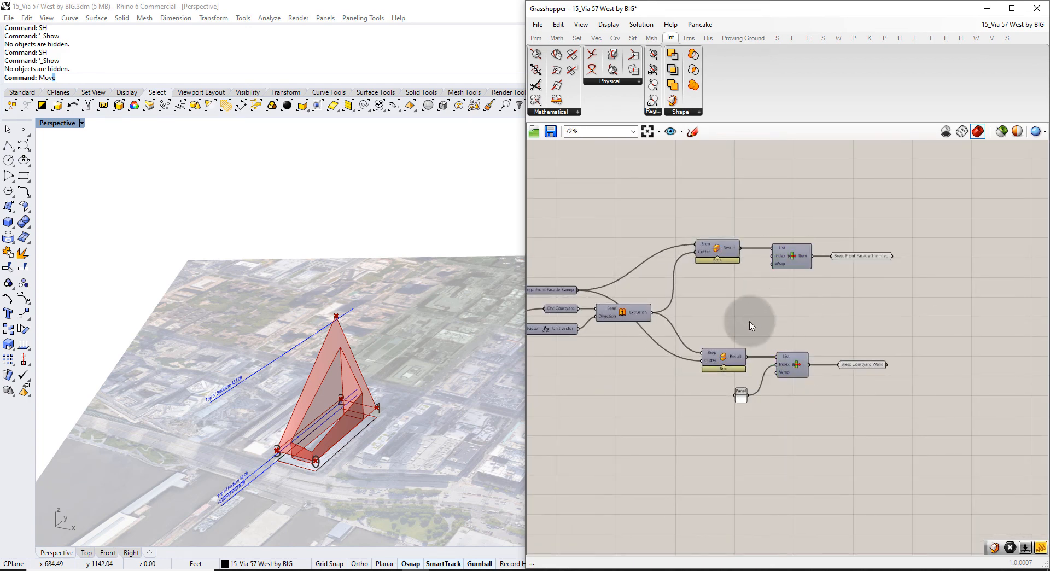
{"action": "right_click_drag", "start_coordinate": [626, 339], "coordinate": [815, 317]}
{"action": "scroll", "coordinate": [815, 316], "scroll_direction": "down", "scroll_amount": 1}
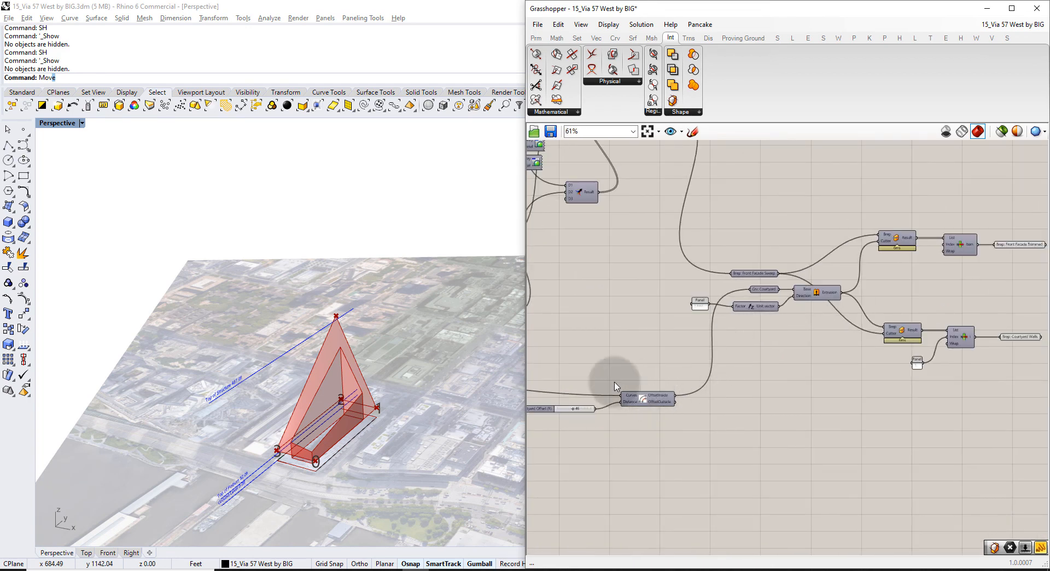
{"action": "right_click_drag", "start_coordinate": [614, 375], "coordinate": [693, 345]}
{"action": "scroll", "coordinate": [674, 347], "scroll_direction": "up", "scroll_amount": 6}
{"action": "scroll", "coordinate": [661, 353], "scroll_direction": "up", "scroll_amount": 2}
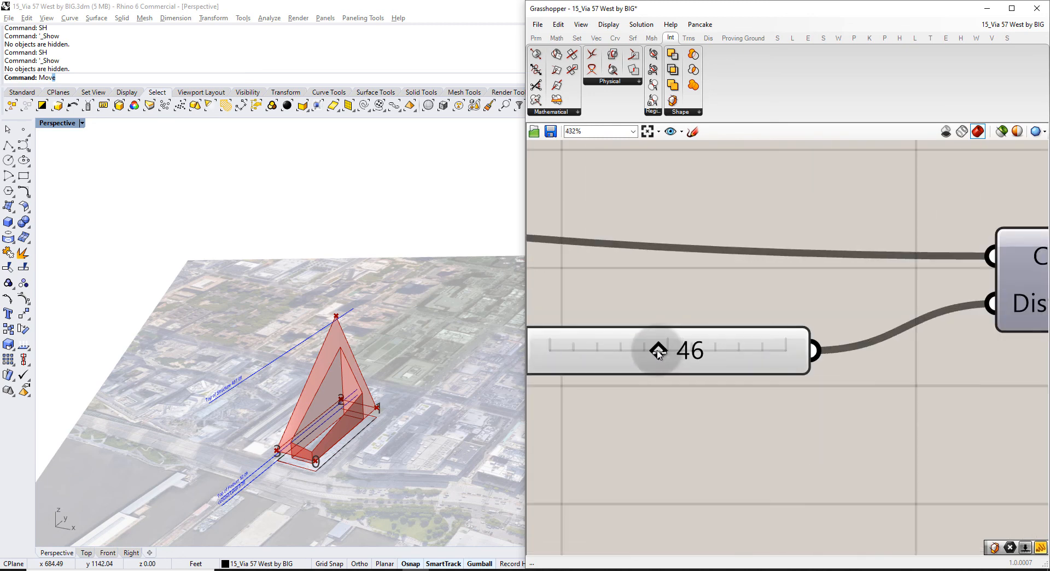
{"action": "mouse_move", "coordinate": [645, 358]}
{"action": "left_mouse_down"}
{"action": "mouse_move", "coordinate": [683, 353]}
{"action": "mouse_move", "coordinate": [663, 356]}
{"action": "left_mouse_up"}
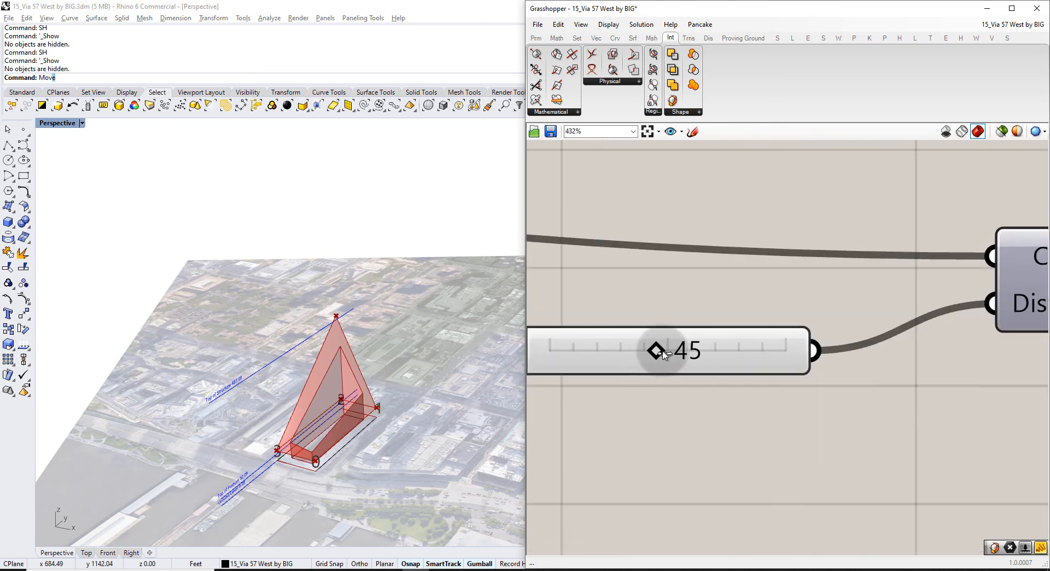
{"action": "scroll", "coordinate": [678, 332], "scroll_direction": "down", "scroll_amount": 14}
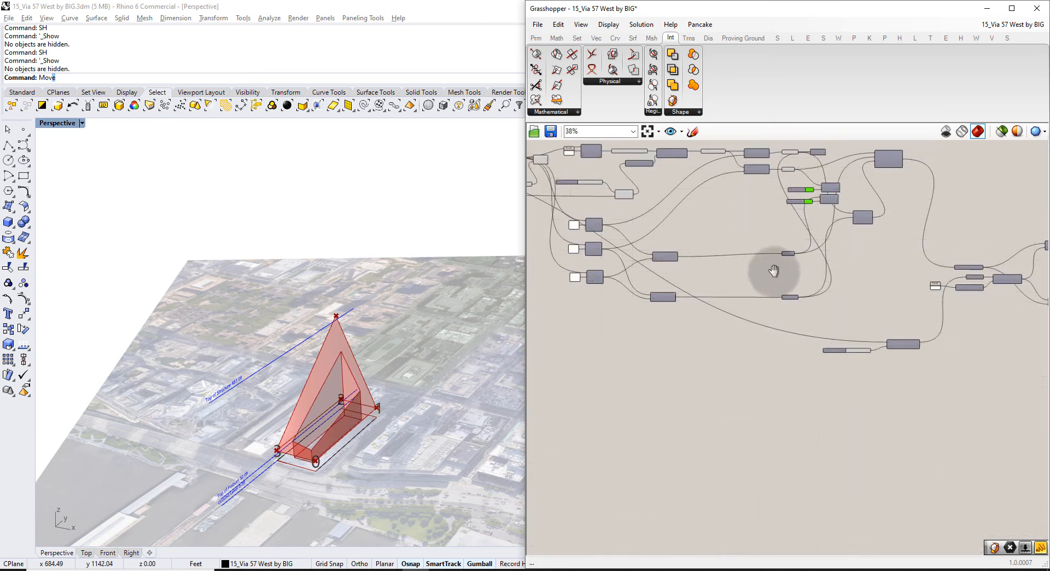
{"action": "scroll", "coordinate": [804, 333], "scroll_direction": "up", "scroll_amount": 10}
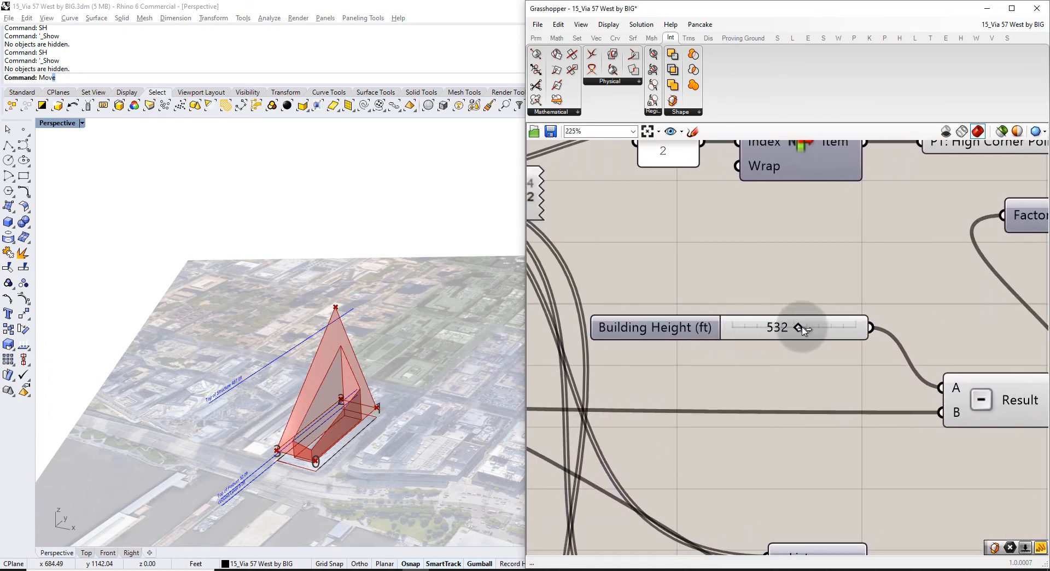
Raise the Building Height (ft) slider and set Podium Height (ft) to 57.
{"action": "left_click_drag", "start_coordinate": [783, 331], "coordinate": [802, 330]}
{"action": "right_click_drag", "start_coordinate": [796, 373], "coordinate": [865, 314]}
{"action": "scroll", "coordinate": [864, 314], "scroll_direction": "down", "scroll_amount": 9}
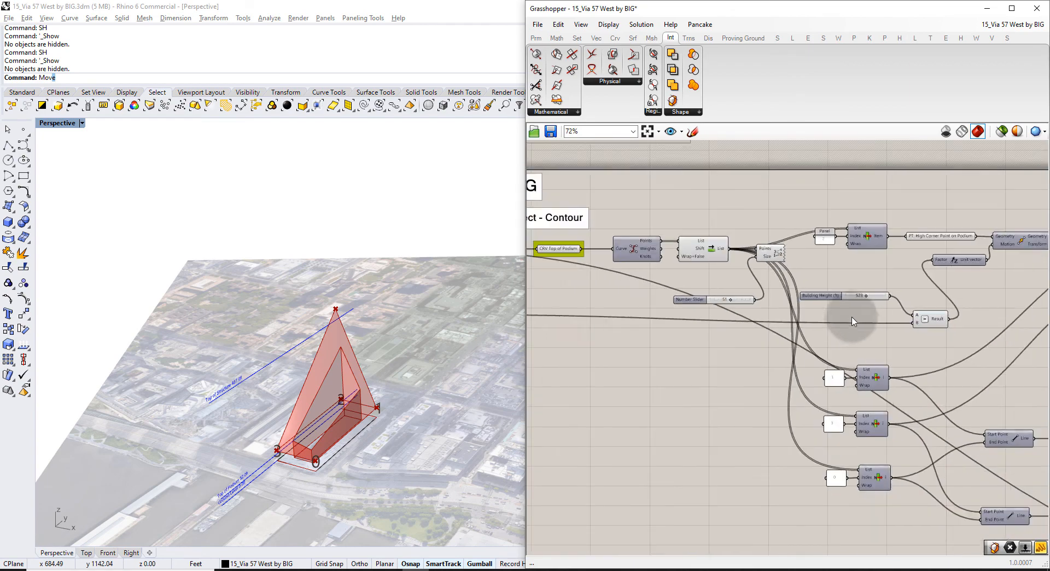
{"action": "right_click_drag", "start_coordinate": [665, 340], "coordinate": [748, 327]}
{"action": "scroll", "coordinate": [664, 305], "scroll_direction": "up", "scroll_amount": 8}
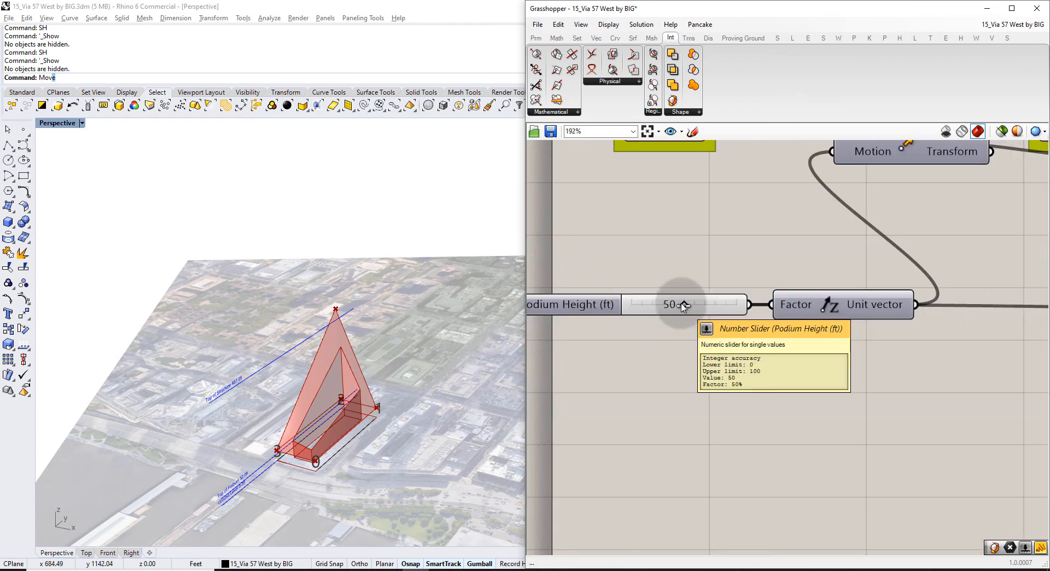
{"action": "left_click_drag", "start_coordinate": [663, 305], "coordinate": [690, 309]}
{"action": "scroll", "coordinate": [369, 395], "scroll_direction": "up", "scroll_amount": 9}
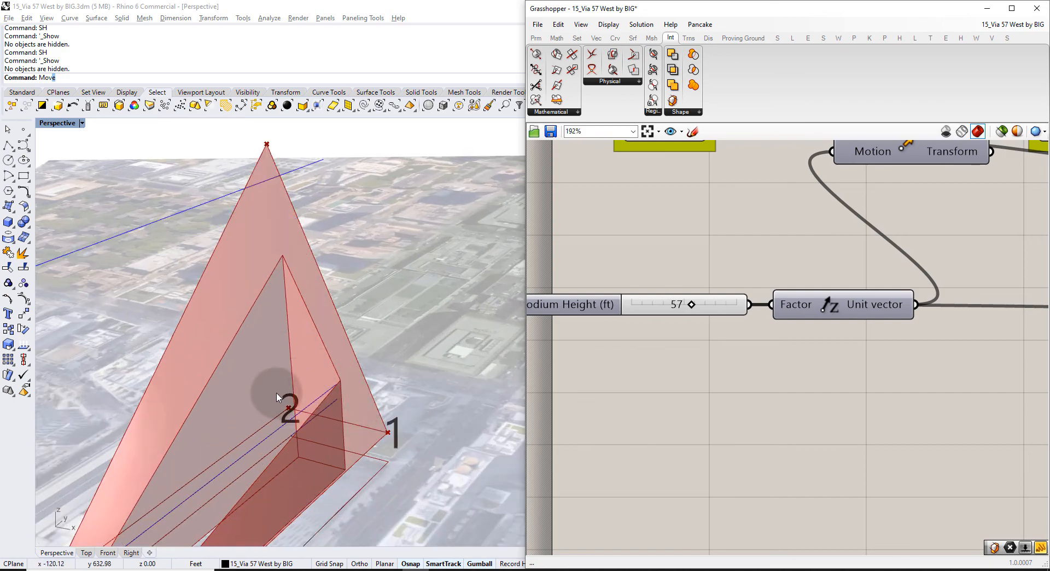
Reframe and zoom the Perspective view to inspect the red massing over the site.
{"action": "right_click_drag", "start_coordinate": [275, 393], "coordinate": [336, 340], "text": "shift"}
{"action": "right_click_drag", "start_coordinate": [336, 340], "coordinate": [337, 356], "text": "ctrl"}
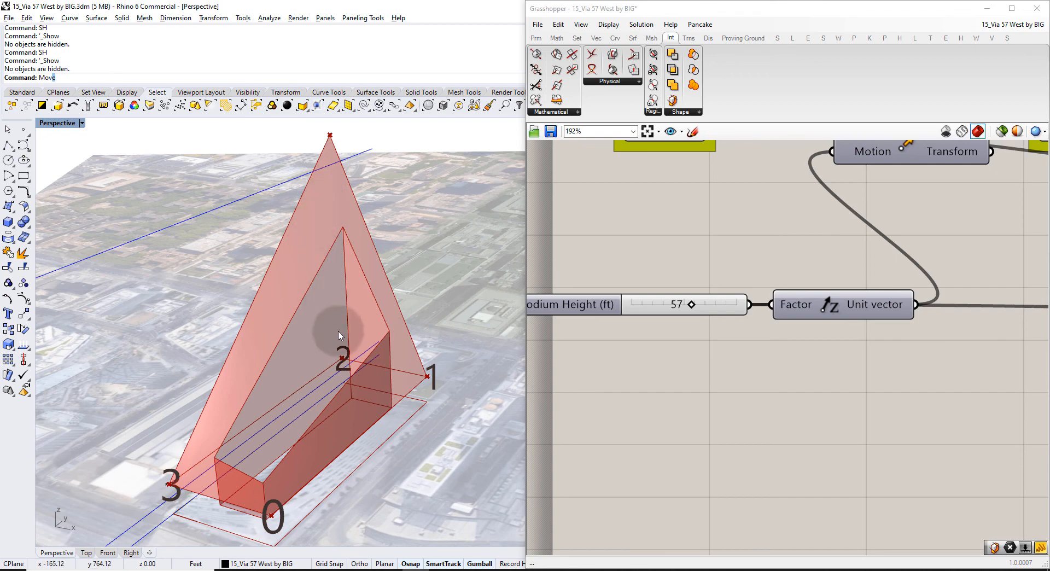
{"action": "scroll", "coordinate": [314, 343], "scroll_direction": "down", "scroll_amount": 6}
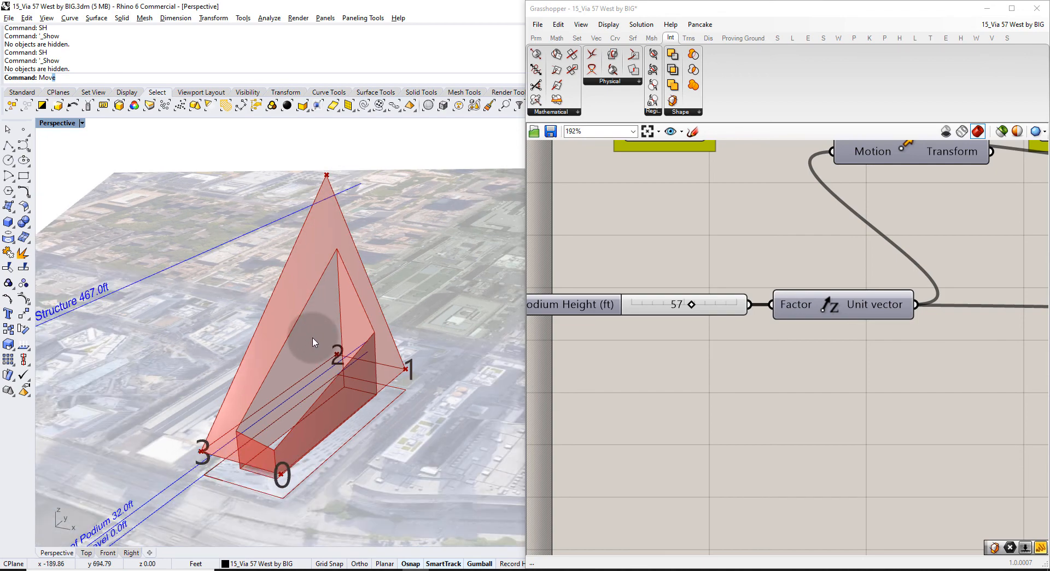
{"action": "scroll", "coordinate": [325, 355], "scroll_direction": "down", "scroll_amount": 1}
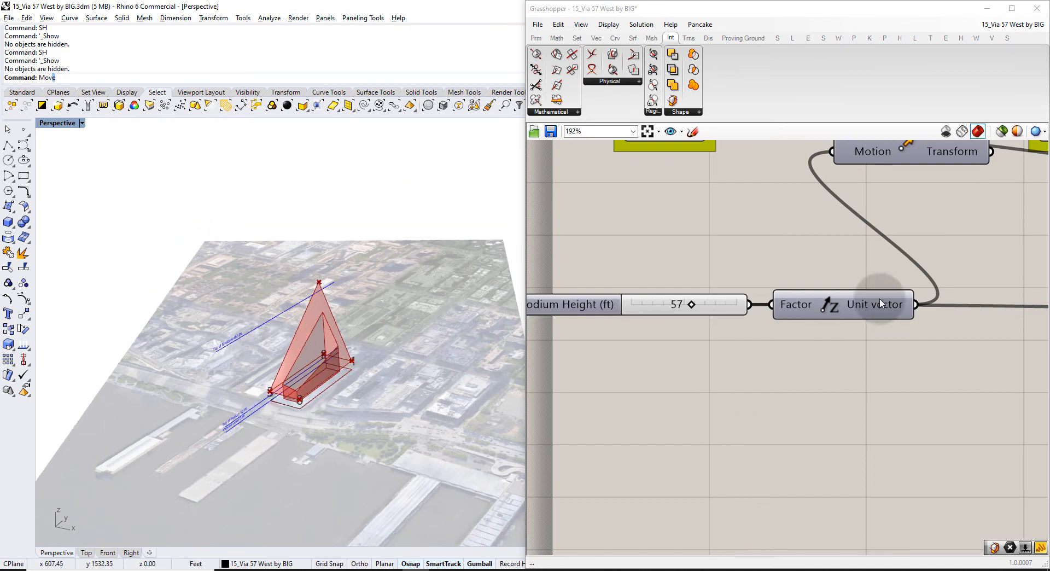
{"action": "scroll", "coordinate": [871, 311], "scroll_direction": "down", "scroll_amount": 10}
{"action": "scroll", "coordinate": [820, 342], "scroll_direction": "up", "scroll_amount": 9}
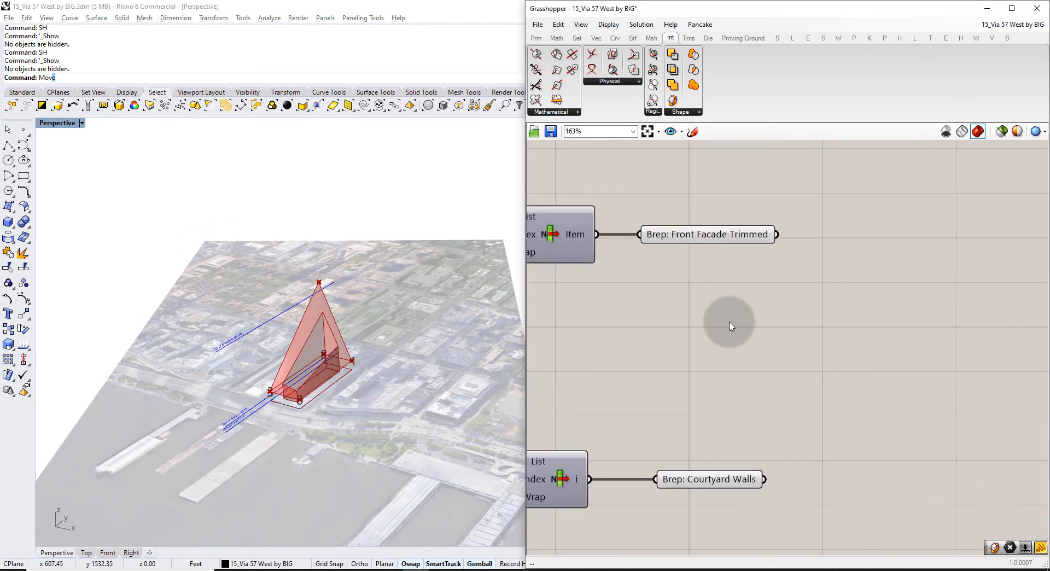
Add a Custom Preview fed by Front Facade Trimmed, hiding the facade's default preview.
{"action": "double_click", "coordinate": [934, 239]}
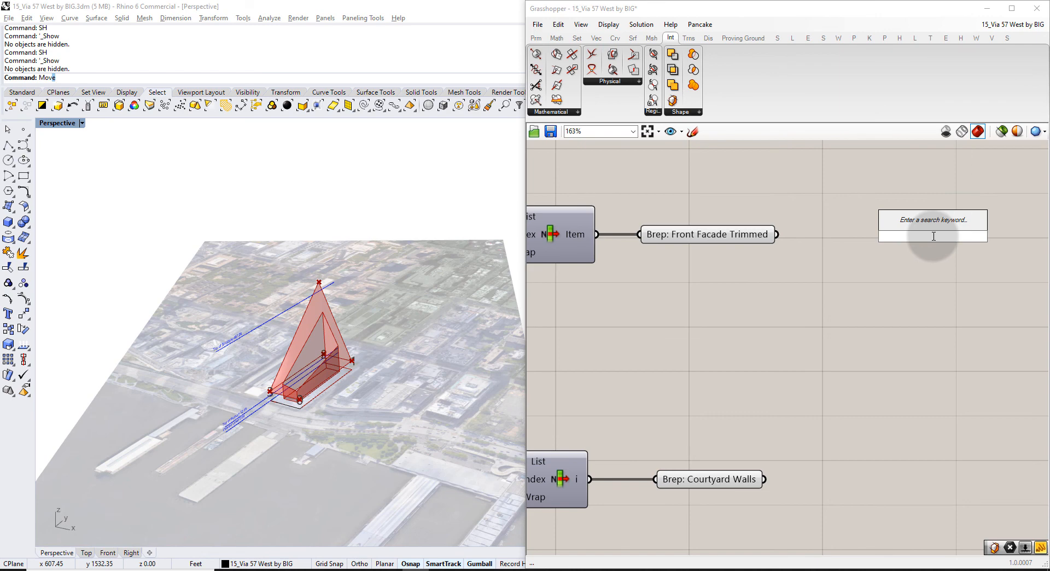
{"action": "type", "text": "prev"}
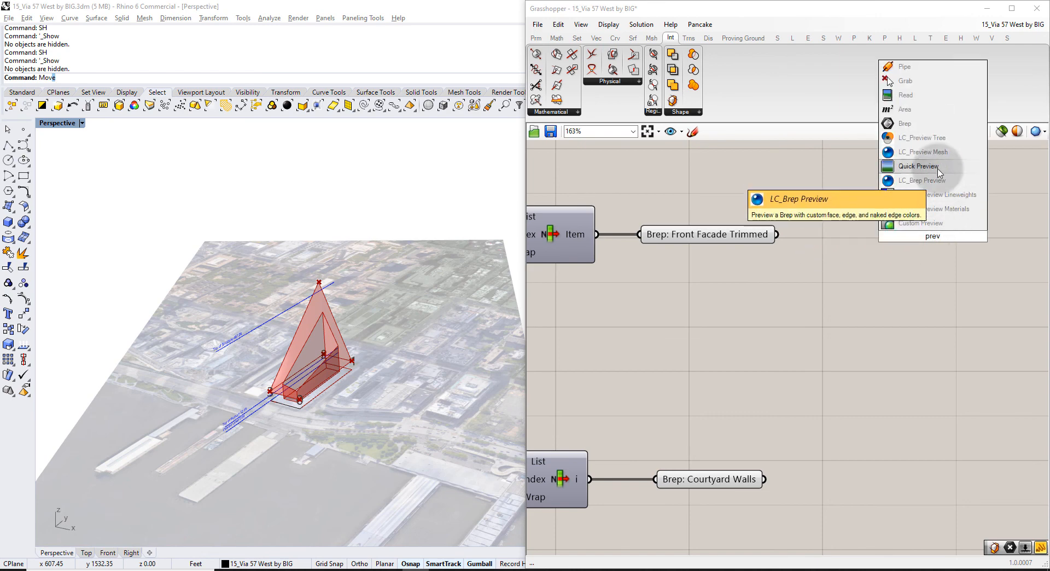
{"action": "left_click", "coordinate": [924, 180]}
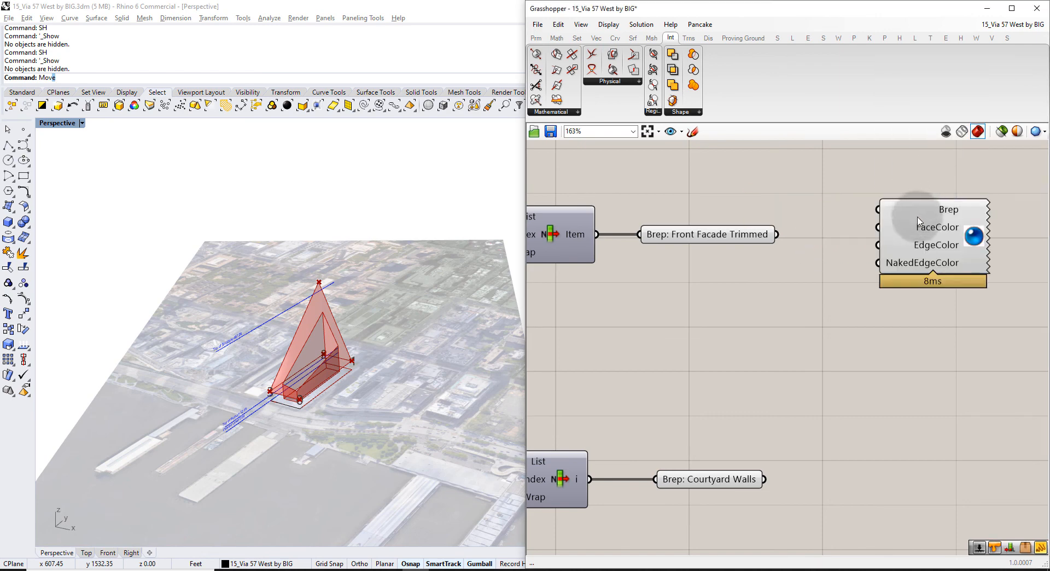
{"action": "left_click", "coordinate": [749, 238]}
{"action": "key", "text": "ctrl+q"}
{"action": "left_click_drag", "start_coordinate": [776, 234], "coordinate": [874, 226]}
{"action": "left_click_drag", "start_coordinate": [945, 249], "coordinate": [1003, 259]}
{"action": "left_click", "coordinate": [786, 322]}
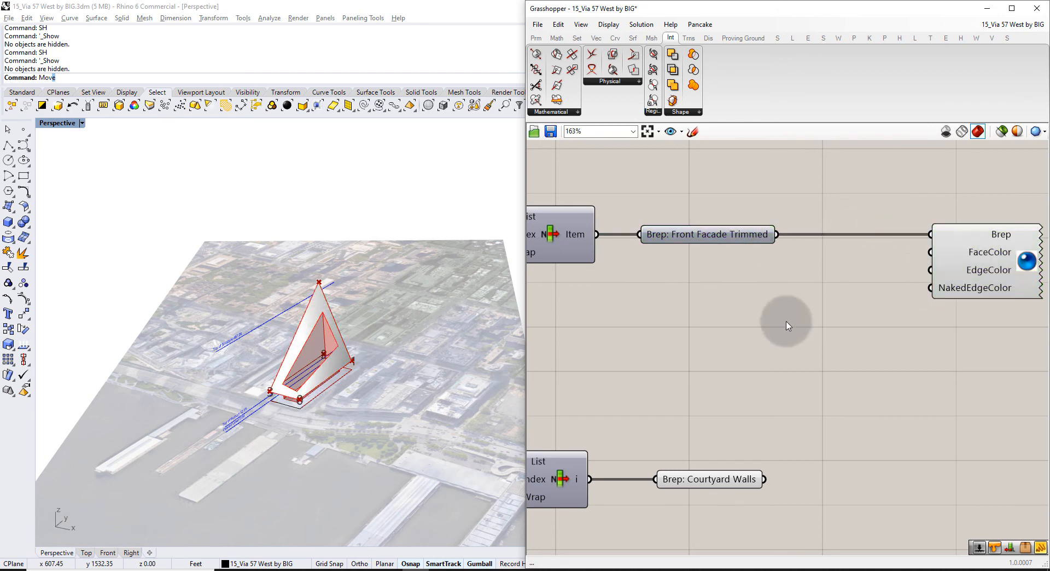
{"action": "right_click_drag", "start_coordinate": [788, 326], "coordinate": [680, 295]}
Wire a black Colour Swatch into EdgeColor and NakedEdgeColor, then duplicate swatch and preview below.
{"action": "double_click", "coordinate": [681, 271]}
{"action": "type", "text": "swat"}
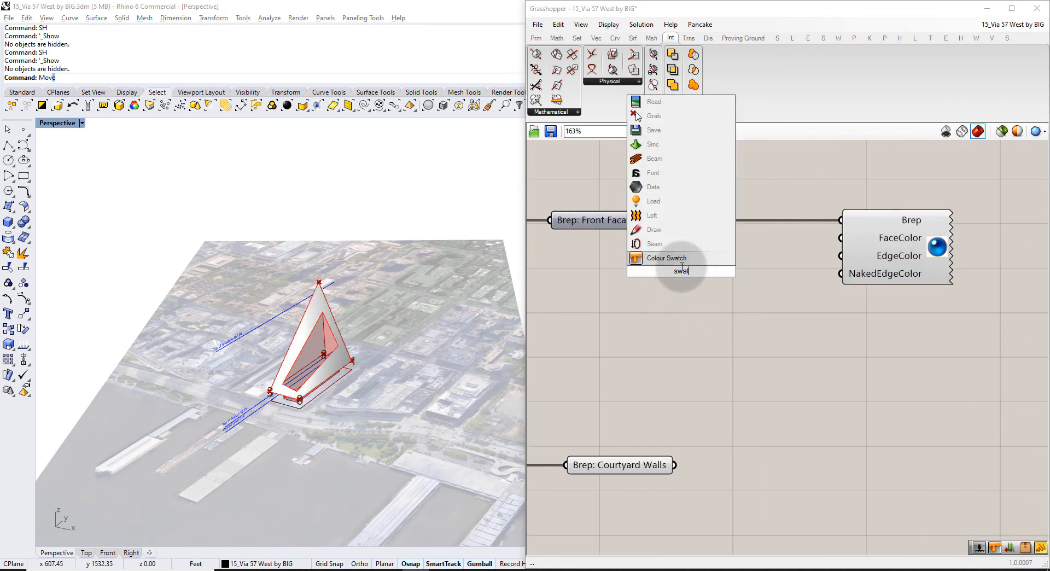
{"action": "left_click", "coordinate": [688, 258]}
{"action": "left_click", "coordinate": [713, 271]}
{"action": "left_click_drag", "start_coordinate": [762, 318], "coordinate": [682, 392]}
{"action": "left_click", "coordinate": [682, 392]}
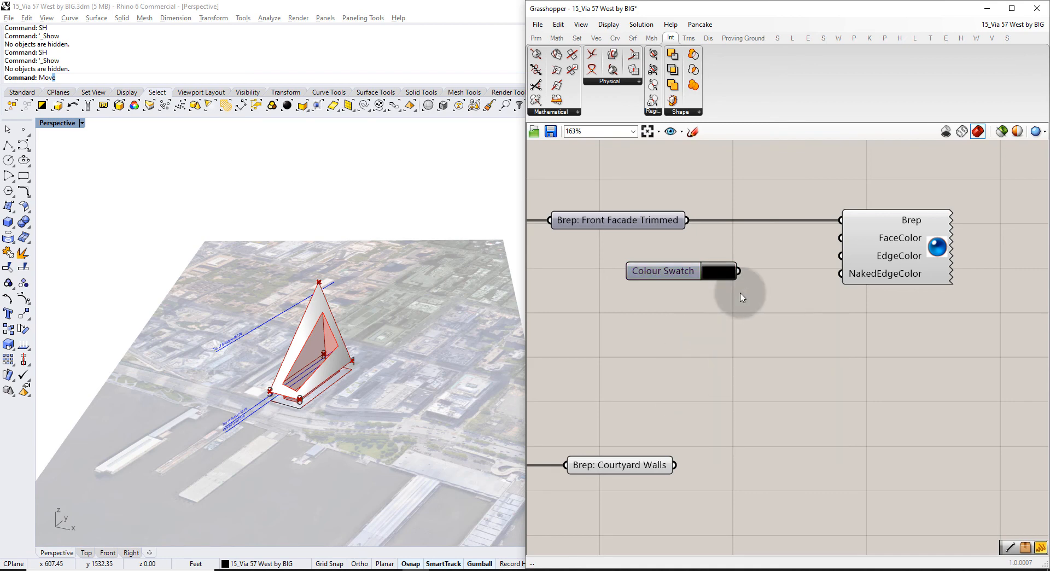
{"action": "left_click_drag", "start_coordinate": [745, 269], "coordinate": [843, 272]}
{"action": "right_click", "coordinate": [844, 258]}
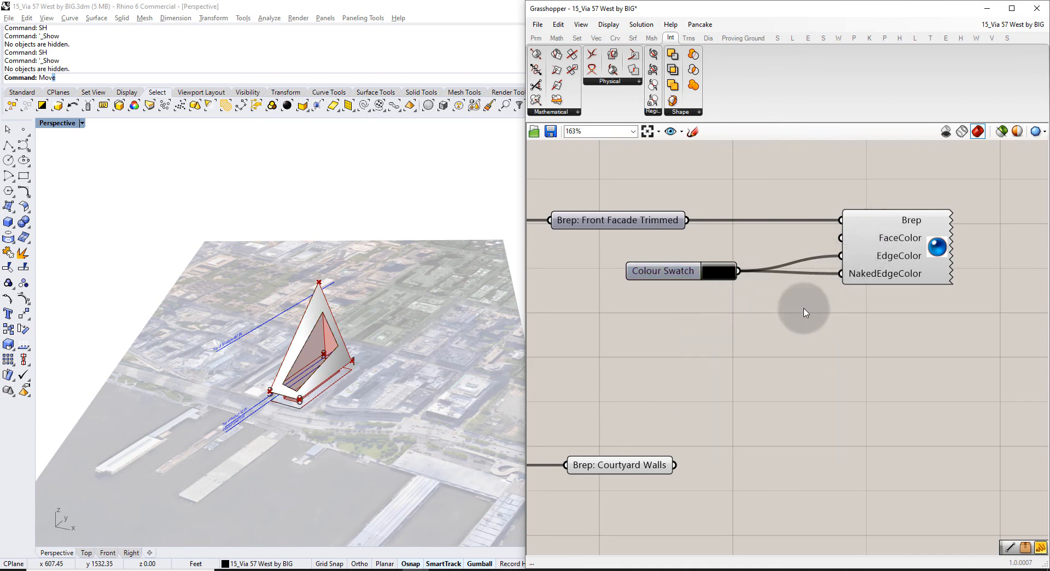
{"action": "left_click_drag", "start_coordinate": [690, 278], "coordinate": [725, 273]}
{"action": "left_click_drag", "start_coordinate": [954, 316], "coordinate": [766, 217]}
{"action": "left_click_drag", "start_coordinate": [911, 240], "coordinate": [923, 442], "text": "alt"}
Connect Courtyard Walls to the copied Custom Preview's Brep input.
{"action": "left_click", "coordinate": [623, 424]}
{"action": "right_click_drag", "start_coordinate": [623, 424], "coordinate": [613, 388]}
{"action": "left_click", "coordinate": [618, 429]}
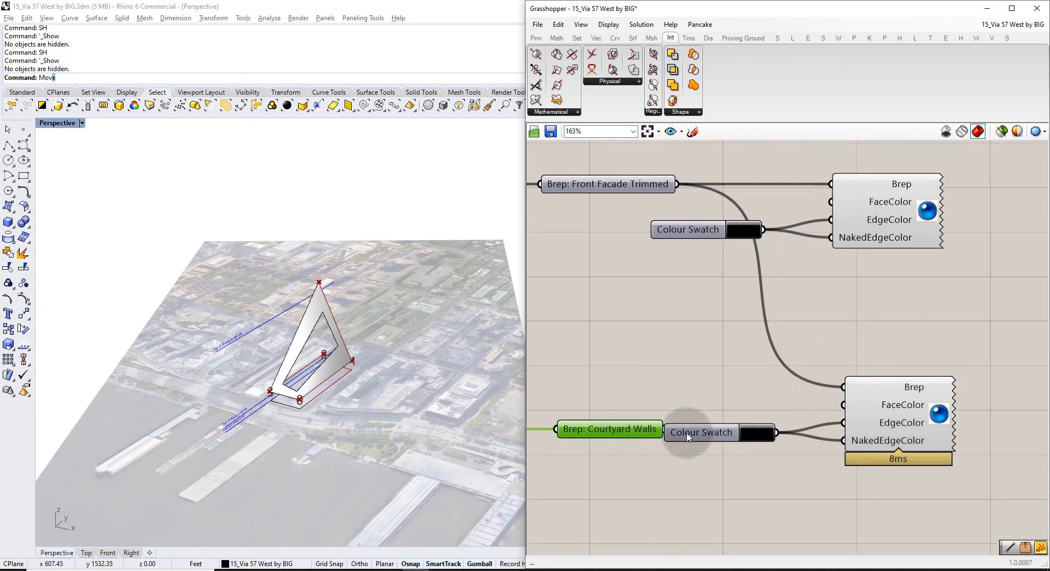
{"action": "left_click_drag", "start_coordinate": [688, 437], "coordinate": [695, 481]}
{"action": "left_click_drag", "start_coordinate": [663, 429], "coordinate": [842, 387]}
{"action": "right_click_drag", "start_coordinate": [705, 426], "coordinate": [702, 354]}
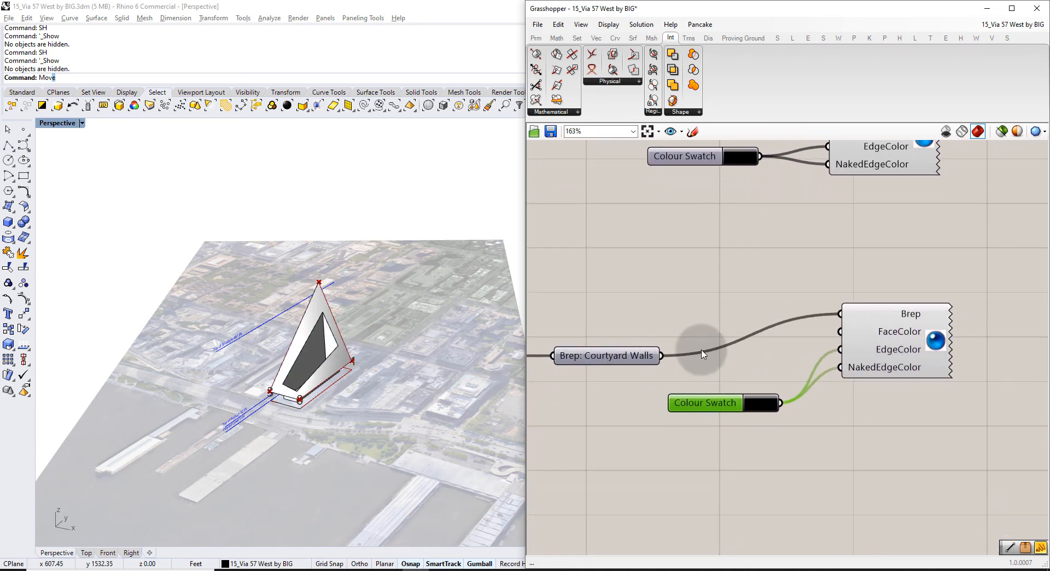
Change the copied swatch from black to light blue and wire it into FaceColor.
{"action": "left_click", "coordinate": [757, 403]}
{"action": "left_click_drag", "start_coordinate": [802, 501], "coordinate": [830, 498]}
{"action": "left_click", "coordinate": [833, 410]}
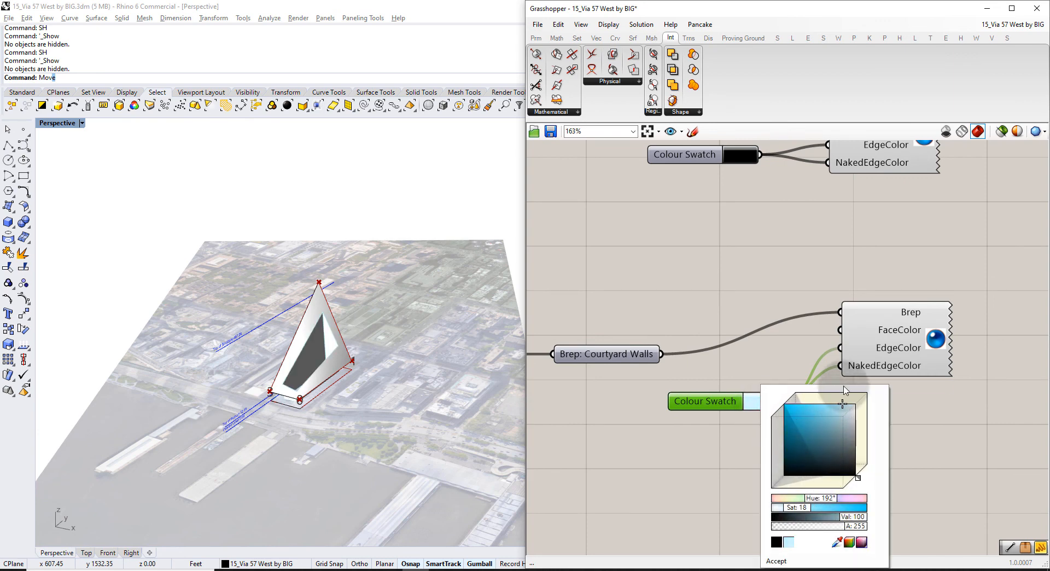
{"action": "left_click_drag", "start_coordinate": [843, 386], "coordinate": [836, 330]}
{"action": "left_click", "coordinate": [756, 354]}
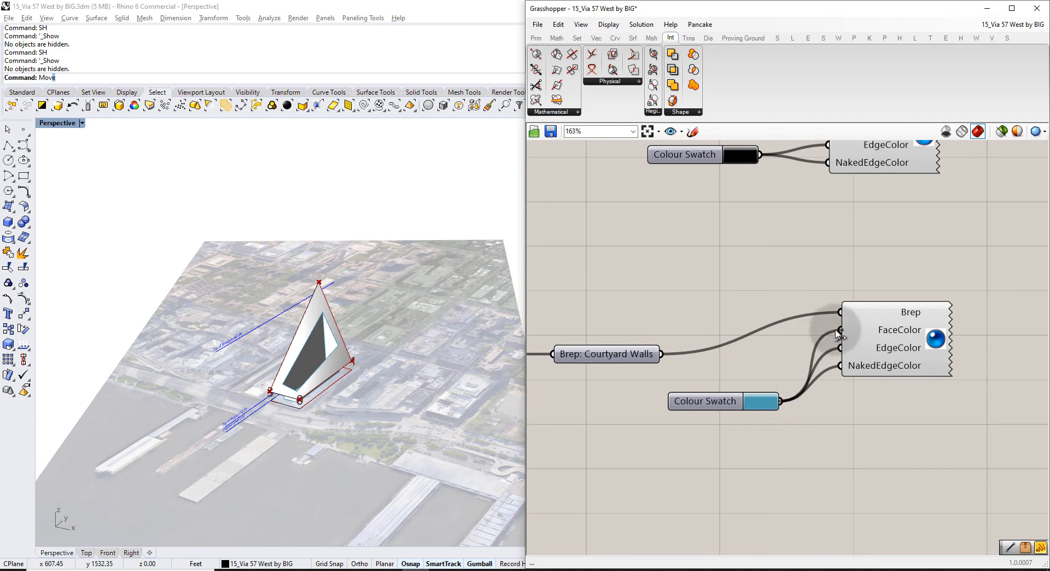
{"action": "scroll", "coordinate": [328, 362], "scroll_direction": "up", "scroll_amount": 10}
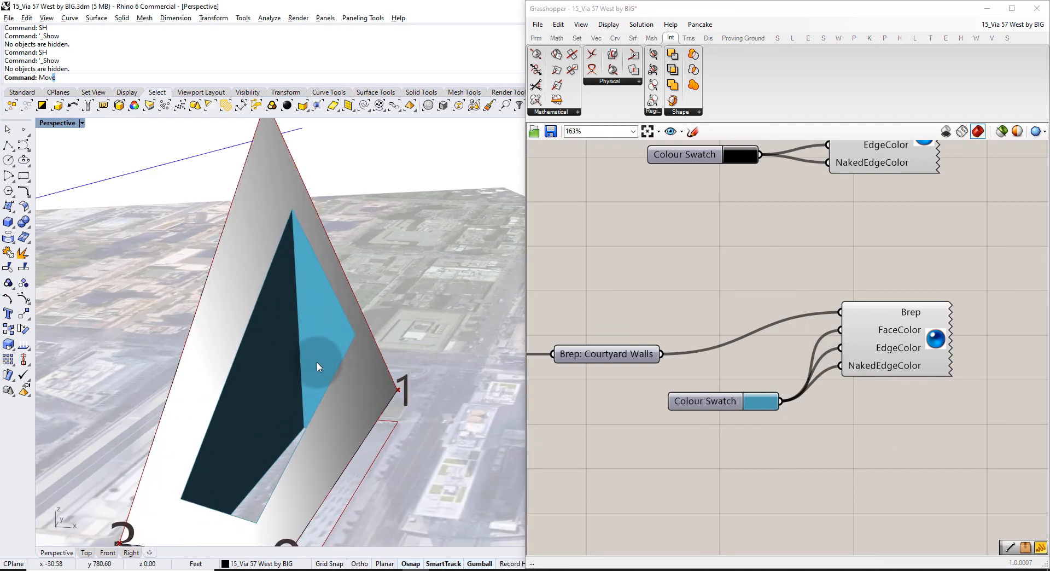
Orbit the Perspective view around the white-and-blue tower from several sides, then switch to Chrome.
{"action": "right_click_drag", "start_coordinate": [317, 362], "coordinate": [335, 333]}
{"action": "scroll", "coordinate": [287, 361], "scroll_direction": "down", "scroll_amount": 4}
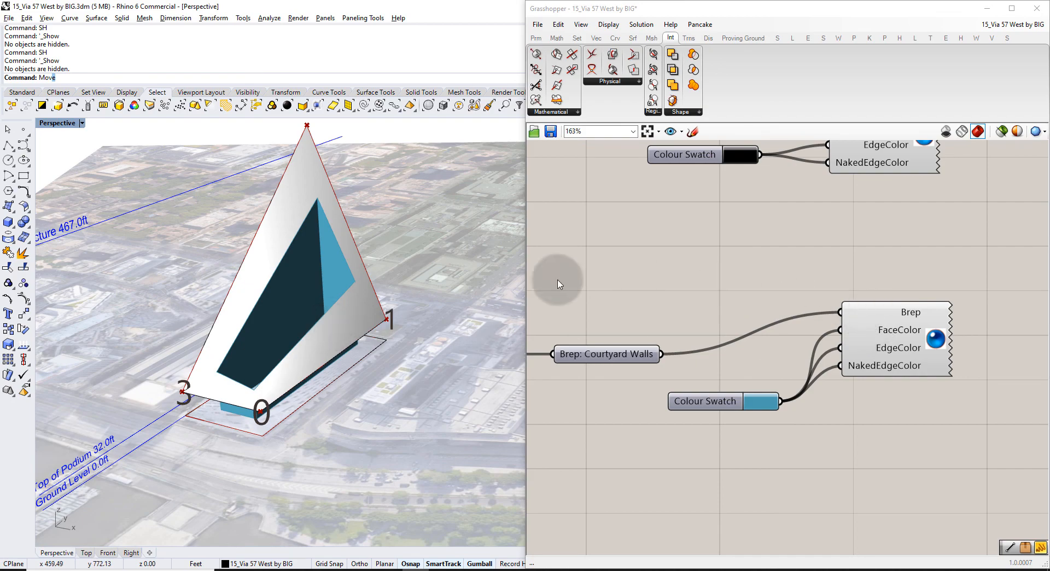
{"action": "right_click_drag", "start_coordinate": [369, 287], "coordinate": [401, 267]}
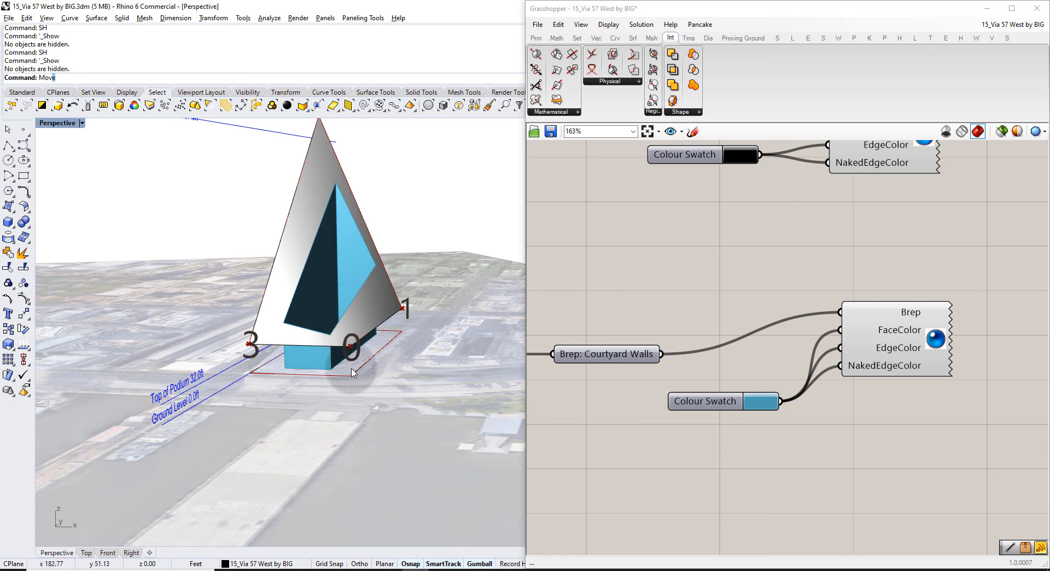
{"action": "right_click_drag", "start_coordinate": [257, 345], "coordinate": [402, 342]}
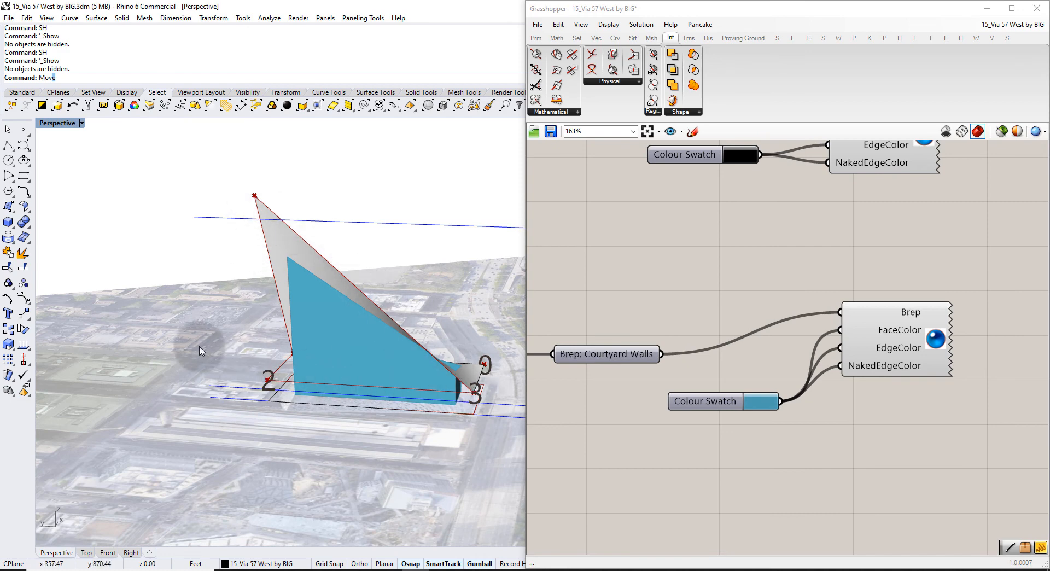
{"action": "right_click_drag", "start_coordinate": [199, 347], "coordinate": [452, 397]}
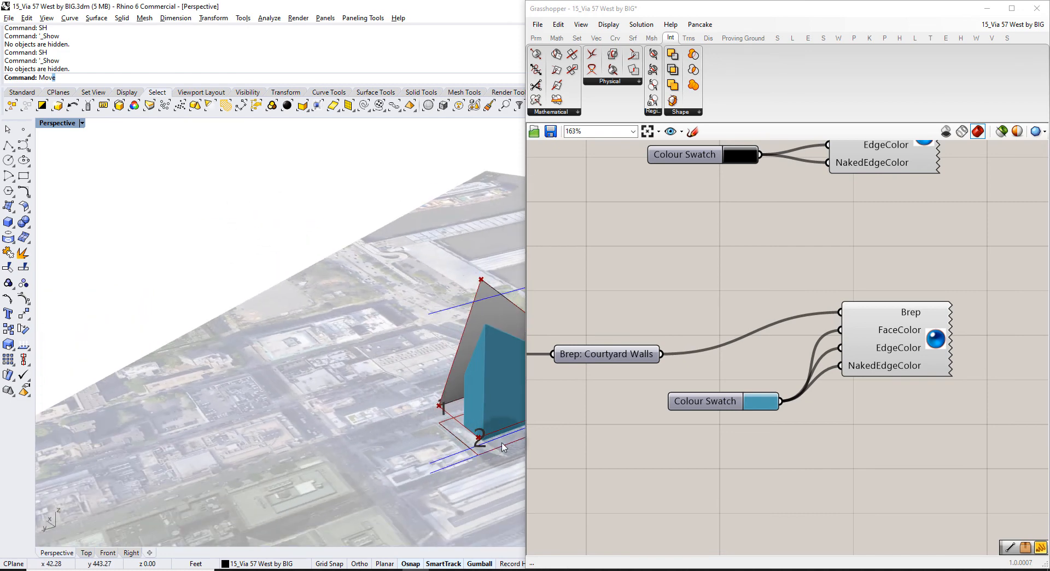
{"action": "right_click_drag", "start_coordinate": [506, 422], "coordinate": [365, 386], "text": "shift"}
{"action": "scroll", "coordinate": [363, 385], "scroll_direction": "up", "scroll_amount": 5}
{"action": "scroll", "coordinate": [301, 352], "scroll_direction": "down", "scroll_amount": 2}
{"action": "scroll", "coordinate": [297, 352], "scroll_direction": "down", "scroll_amount": 2}
{"action": "right_click_drag", "start_coordinate": [416, 312], "coordinate": [181, 328]}
{"action": "right_click_drag", "start_coordinate": [497, 216], "coordinate": [410, 358], "text": "shift"}
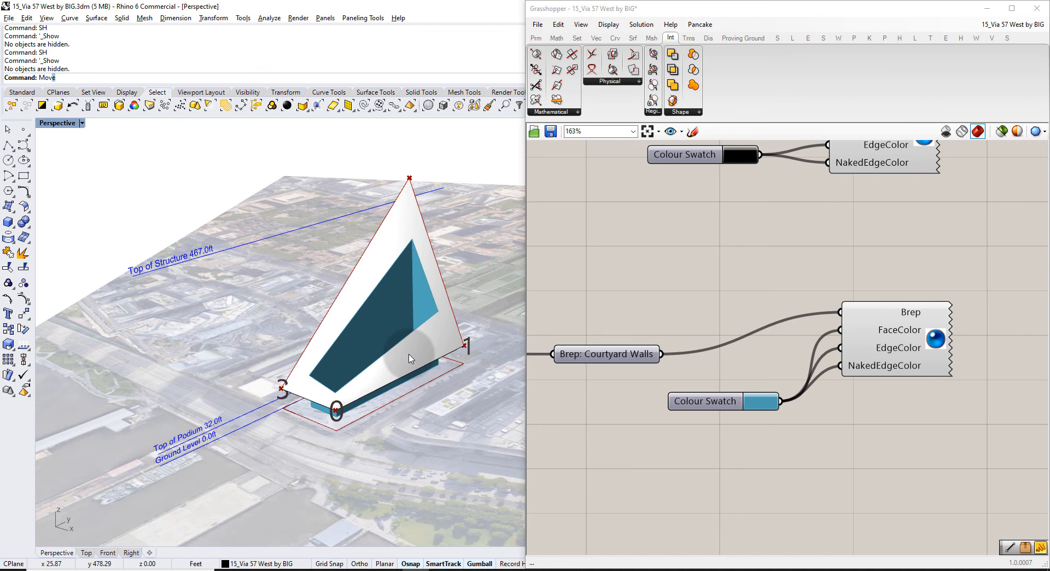
{"action": "left_click", "coordinate": [315, 569]}
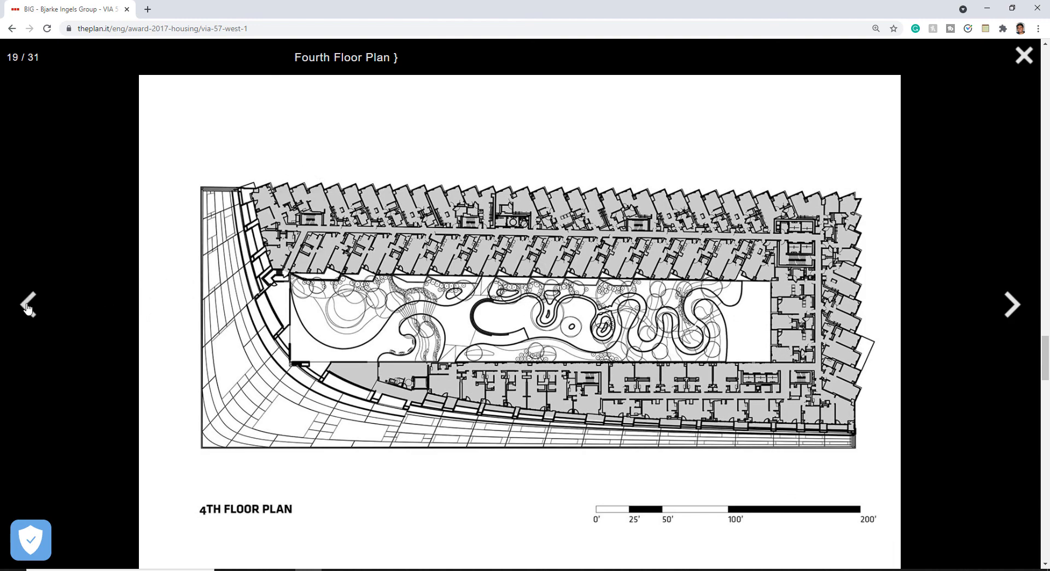
Close the Fourth Floor Plan, then view and close the Bird's eye view photo of VIA 57 WEST.
{"action": "left_click", "coordinate": [1024, 55]}
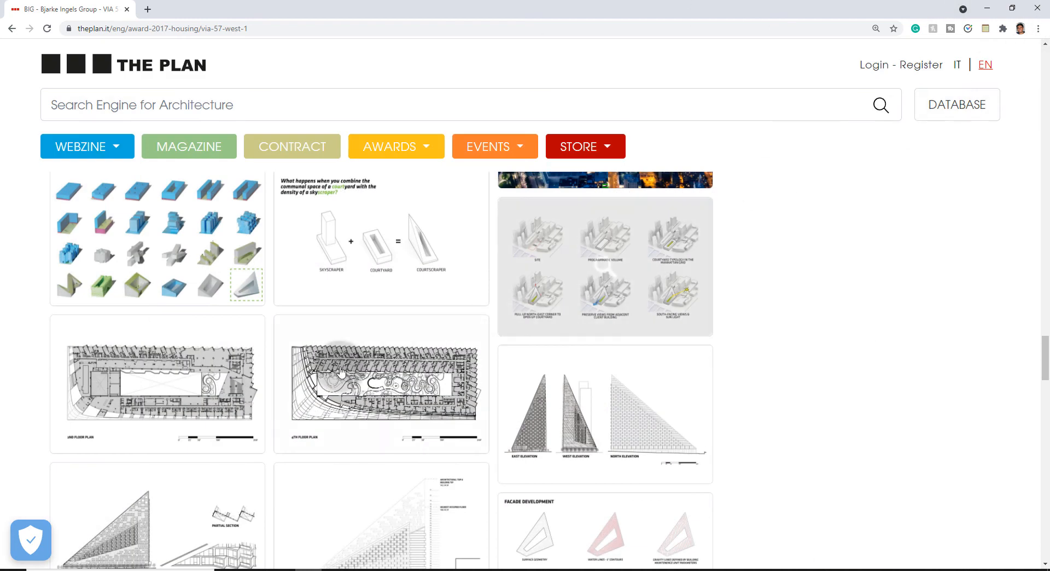
{"action": "scroll", "coordinate": [366, 309], "scroll_direction": "up", "scroll_amount": 8}
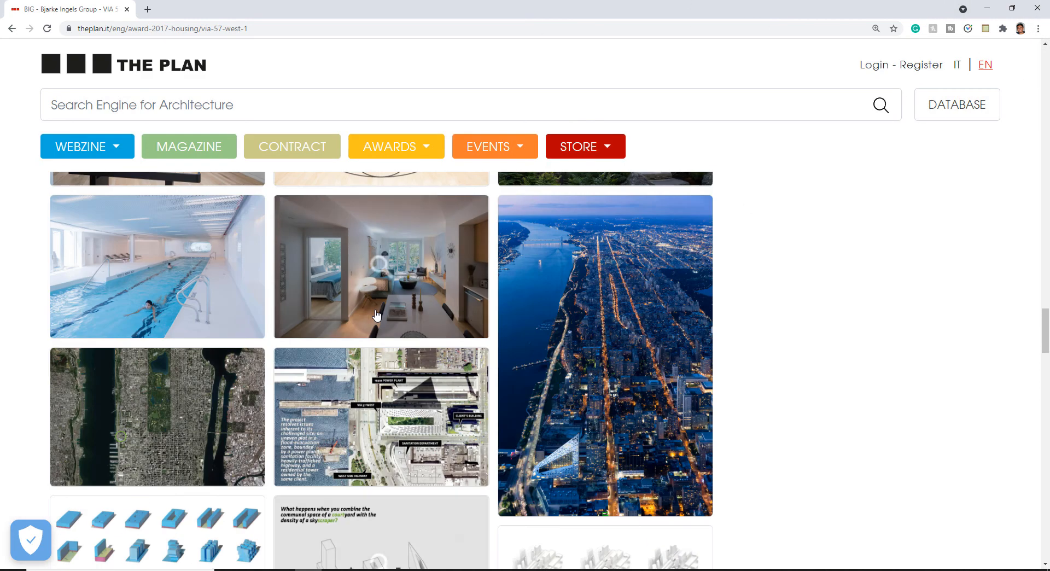
{"action": "scroll", "coordinate": [374, 321], "scroll_direction": "up", "scroll_amount": 10}
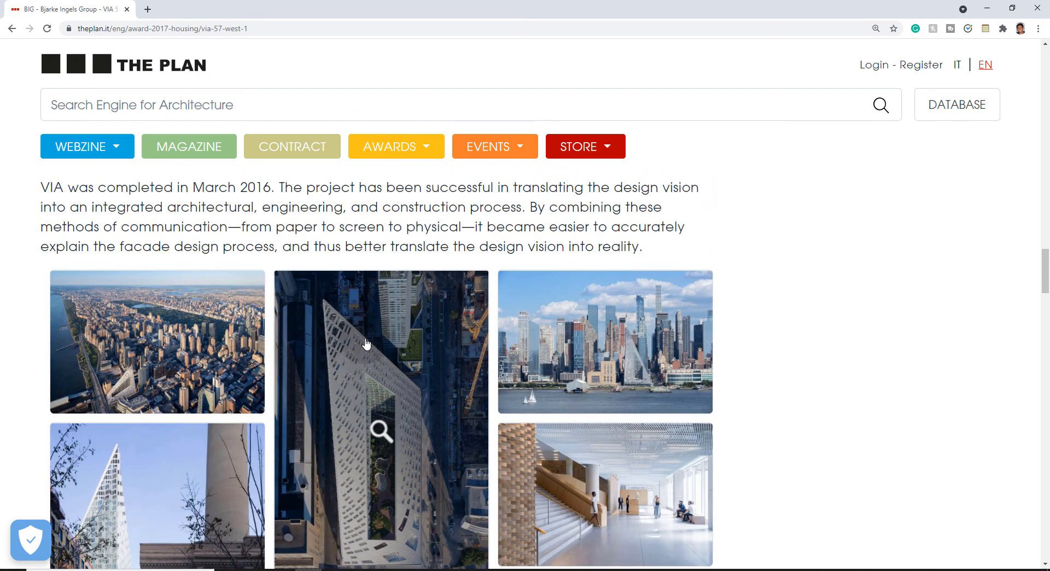
{"action": "scroll", "coordinate": [371, 338], "scroll_direction": "down", "scroll_amount": 3}
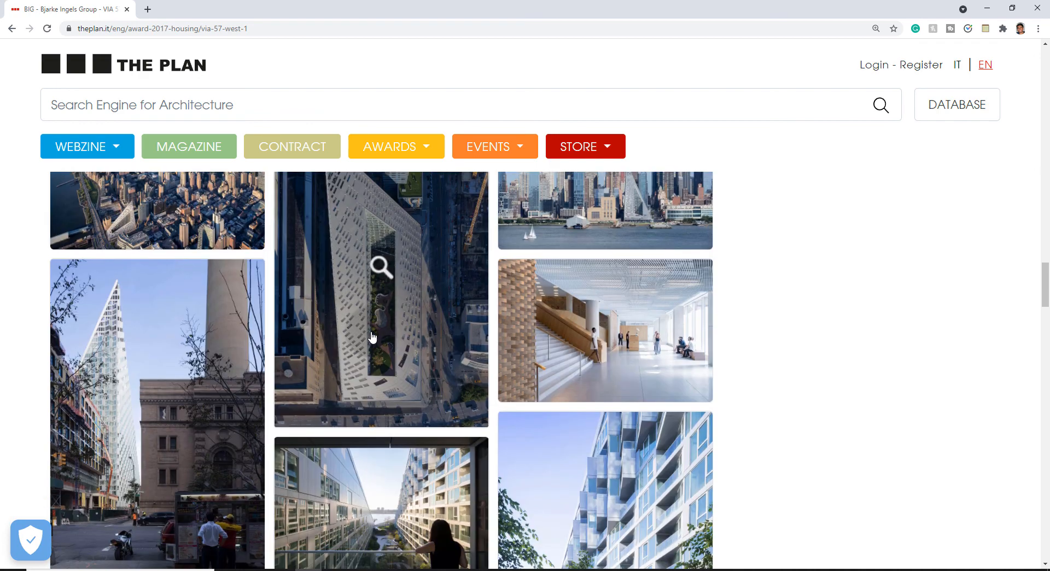
{"action": "left_click", "coordinate": [372, 337]}
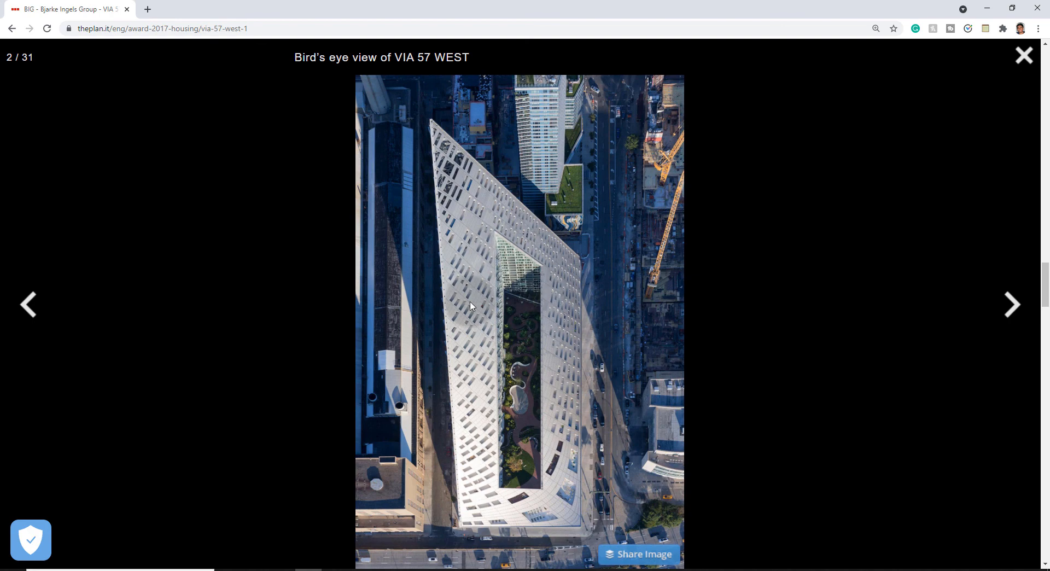
{"action": "left_click", "coordinate": [1022, 56]}
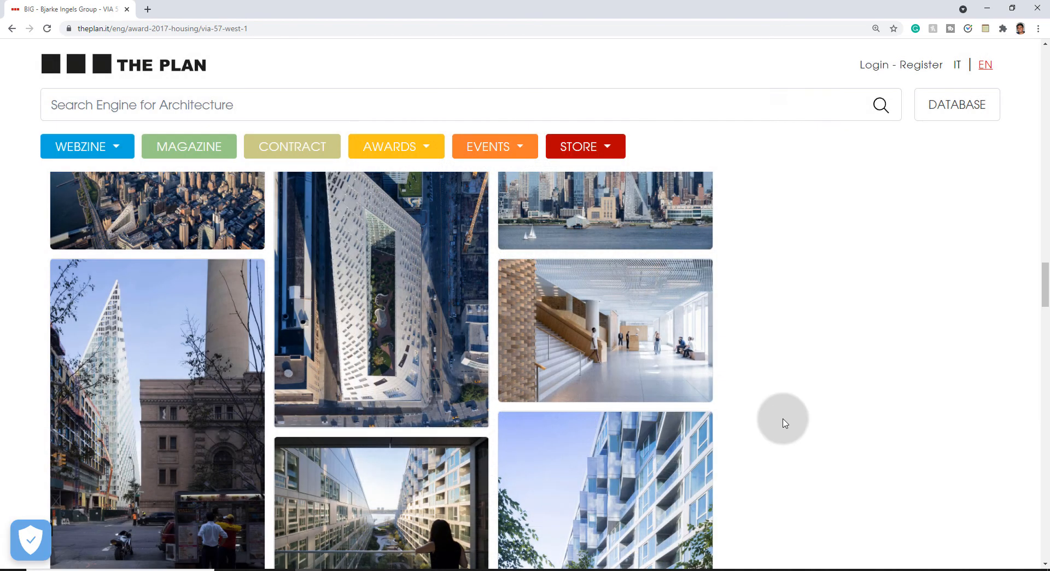